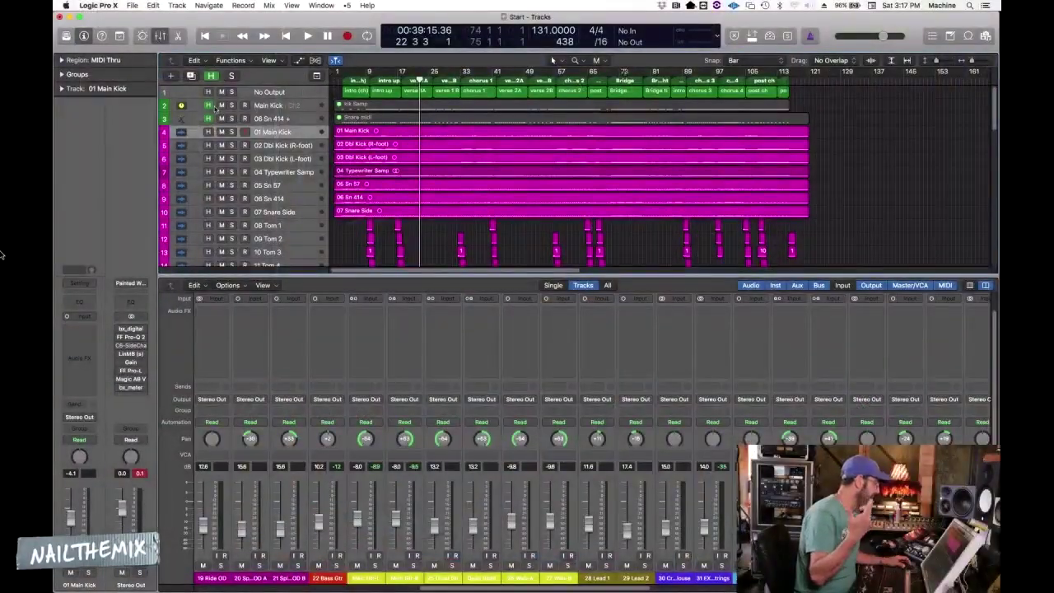
Conceal the tracks marked as hidden and increase the height of the track rows
click(211, 76)
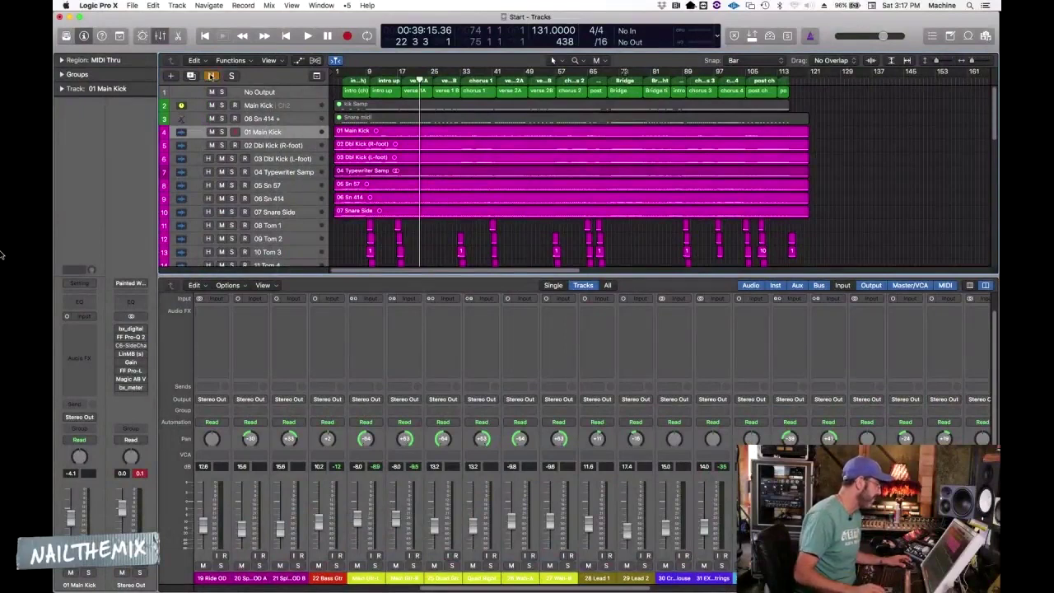
key(super+Down)
key(super+Down)
key(super+Down)
key(super+Down)
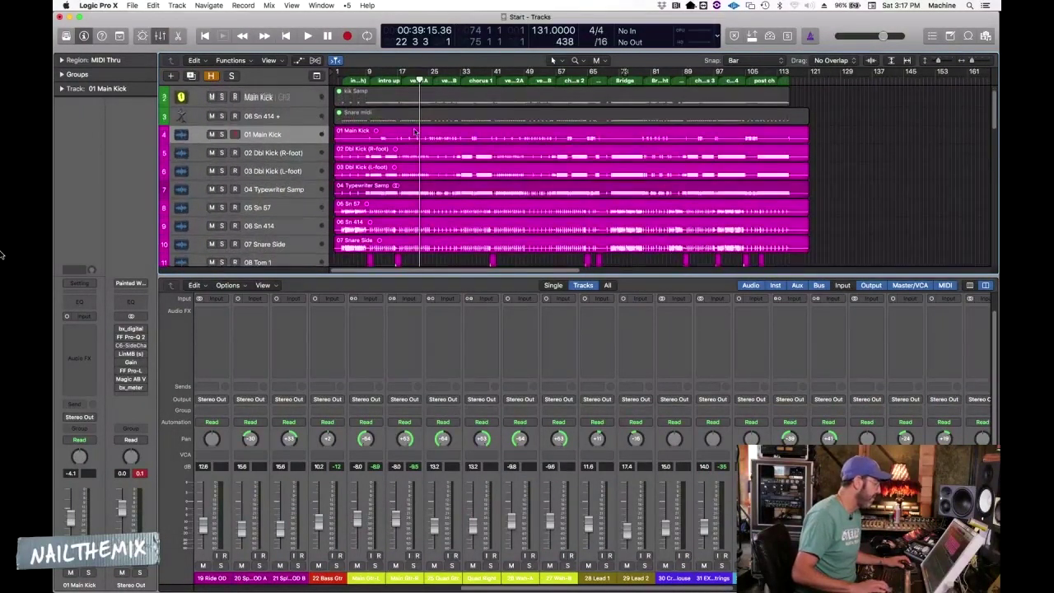
Select the Snare midi region and play the song from bar 12
click(401, 81)
key(super+Down)
key(super+Up)
key(super+Up)
key(super+Up)
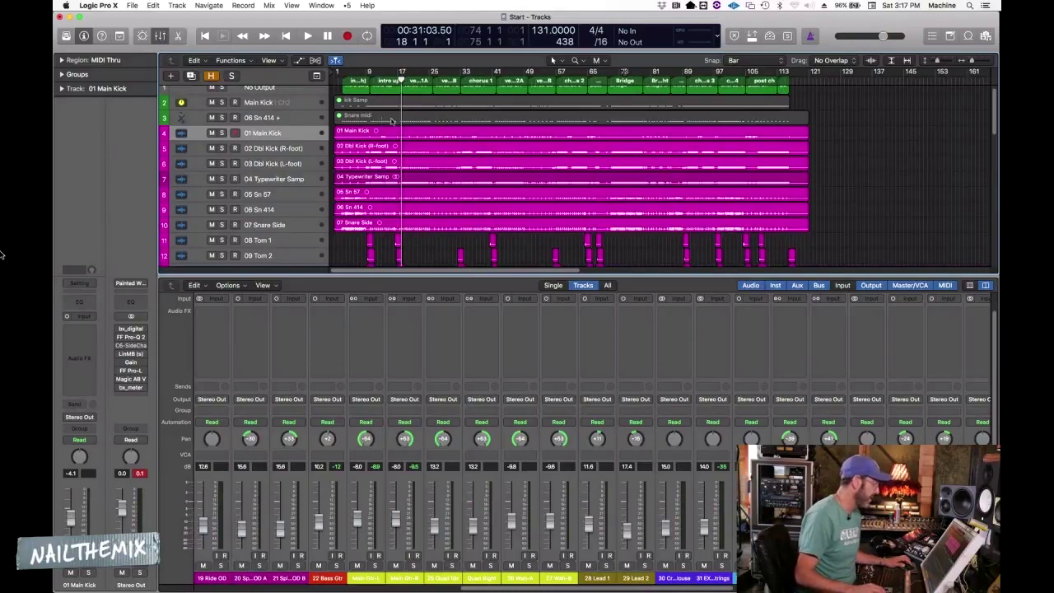
click(375, 119)
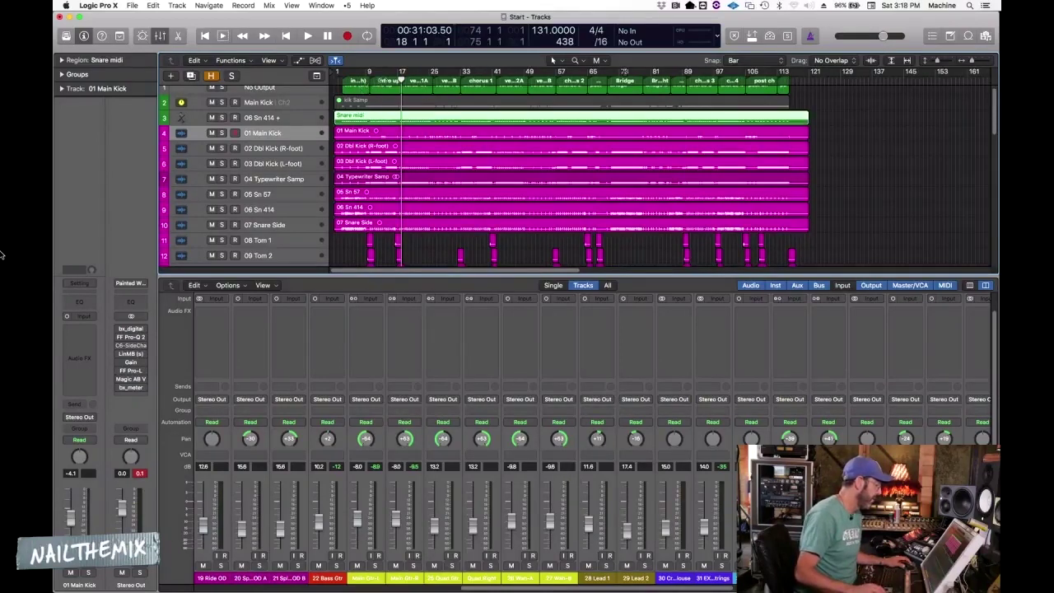
click(378, 81)
key(space)
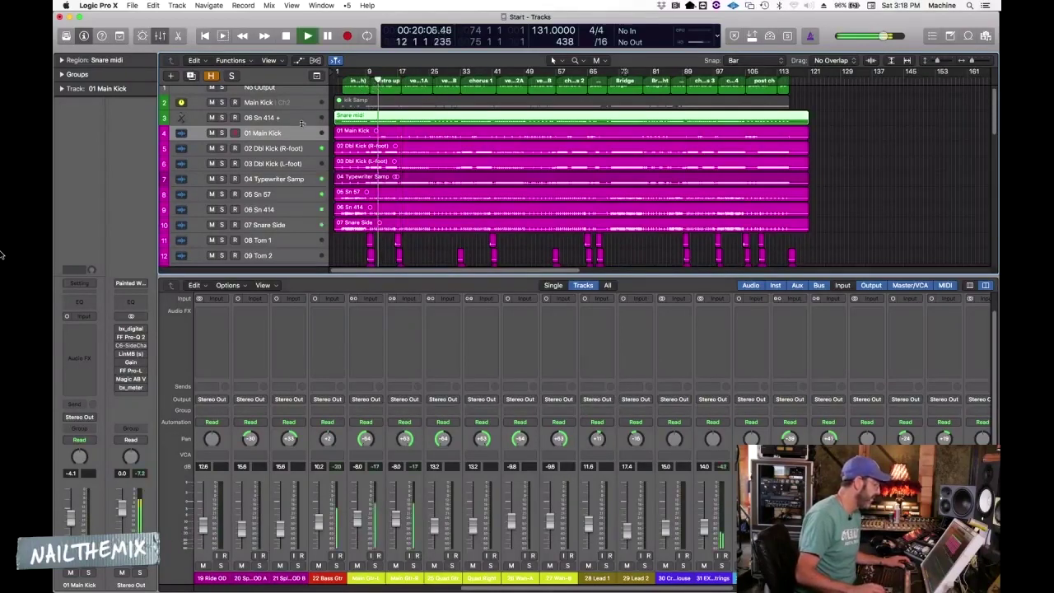
Open the Snare midi region in the Piano Roll and enlarge its notes and the track rows
click(369, 122)
double_click(369, 121)
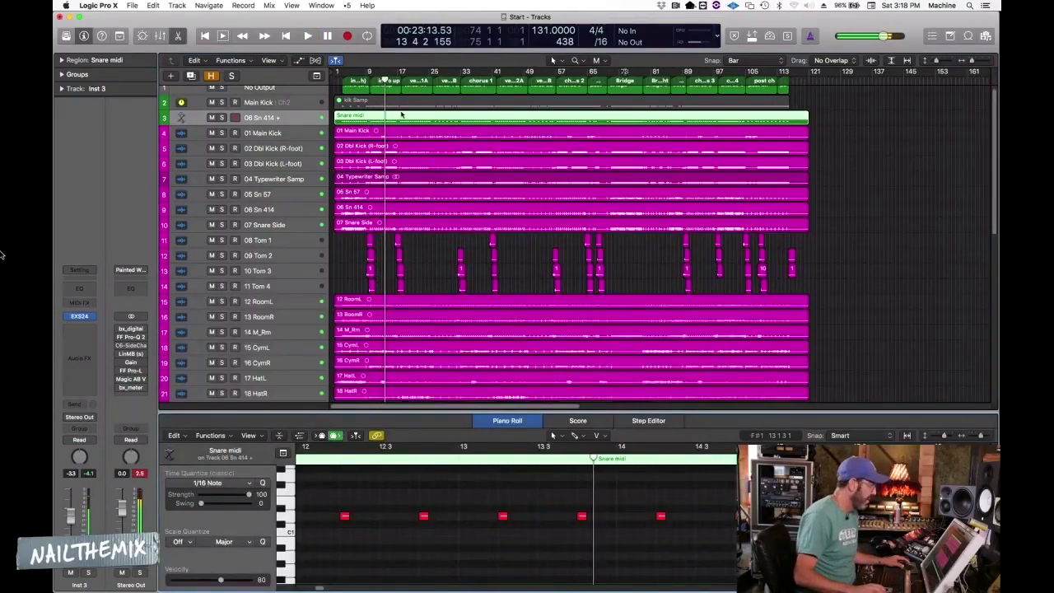
key(super+Down)
key(super+Down)
key(super+Down)
click(396, 122)
key(super+Down)
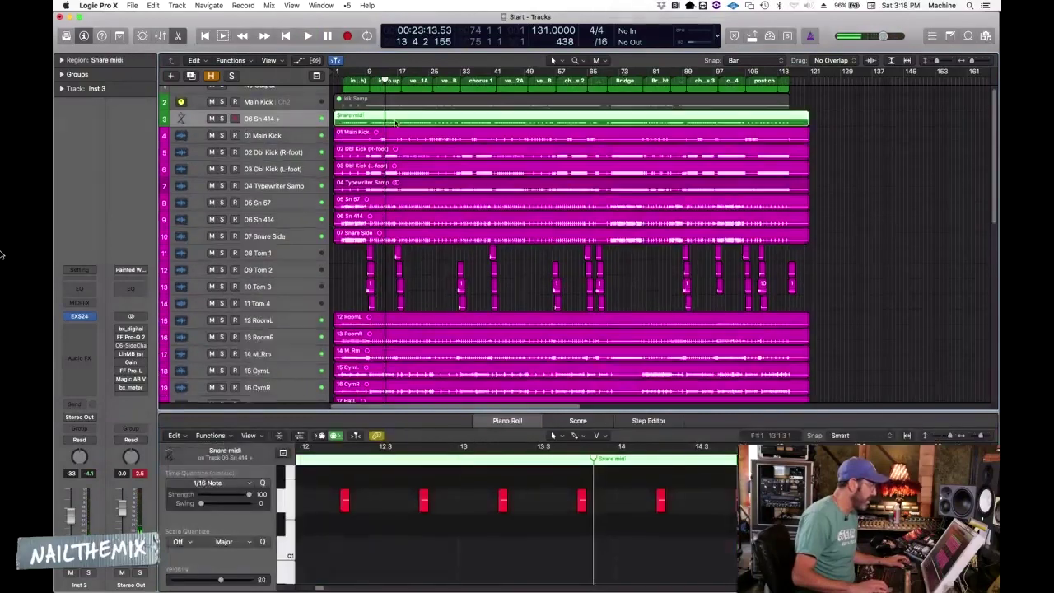
Select individual snare notes around bars 13 and 14 to check their velocity
click(502, 500)
click(581, 500)
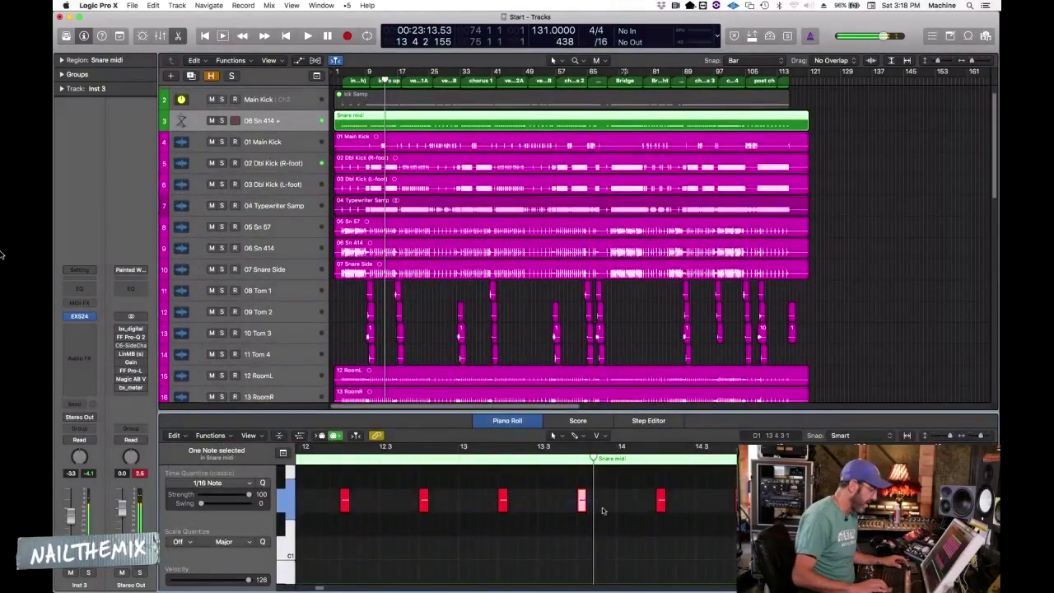
click(660, 500)
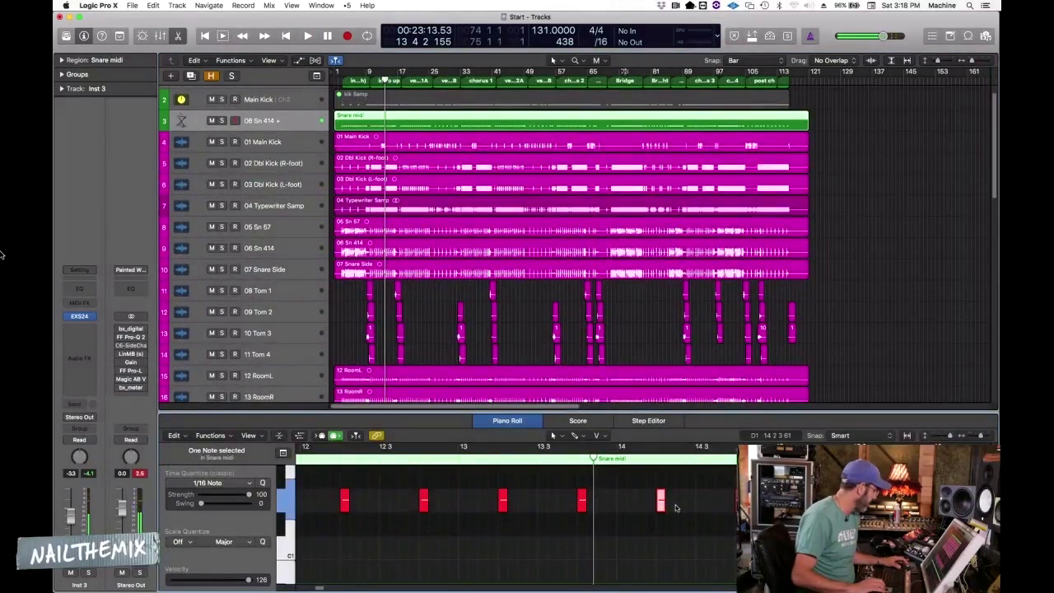
click(581, 500)
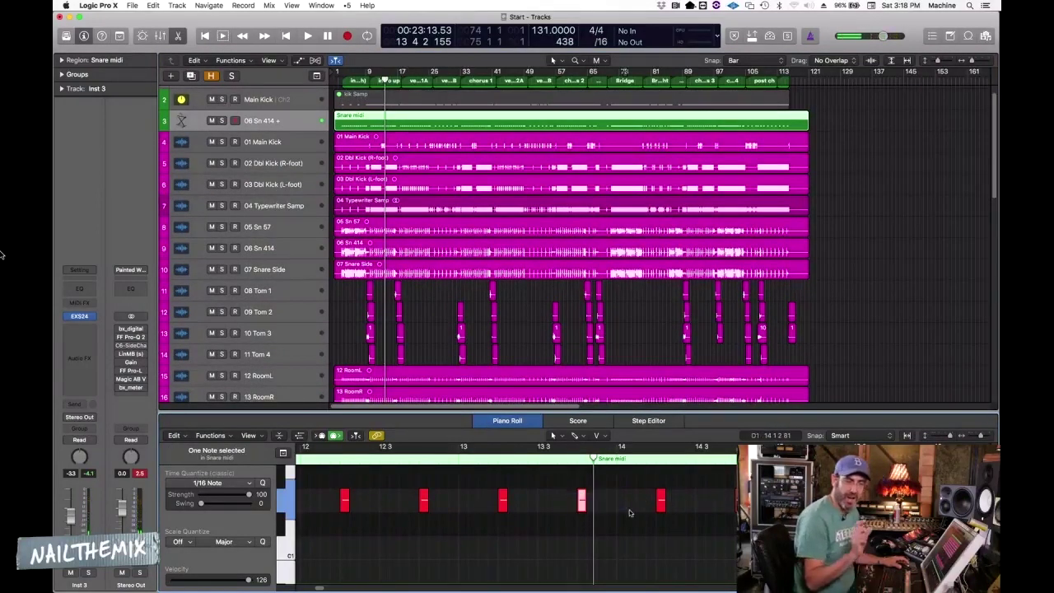
Enlarge the track rows and display the notes of the kik Samp region in the Piano Roll
click(840, 131)
key(super+plus)
key(super+Down)
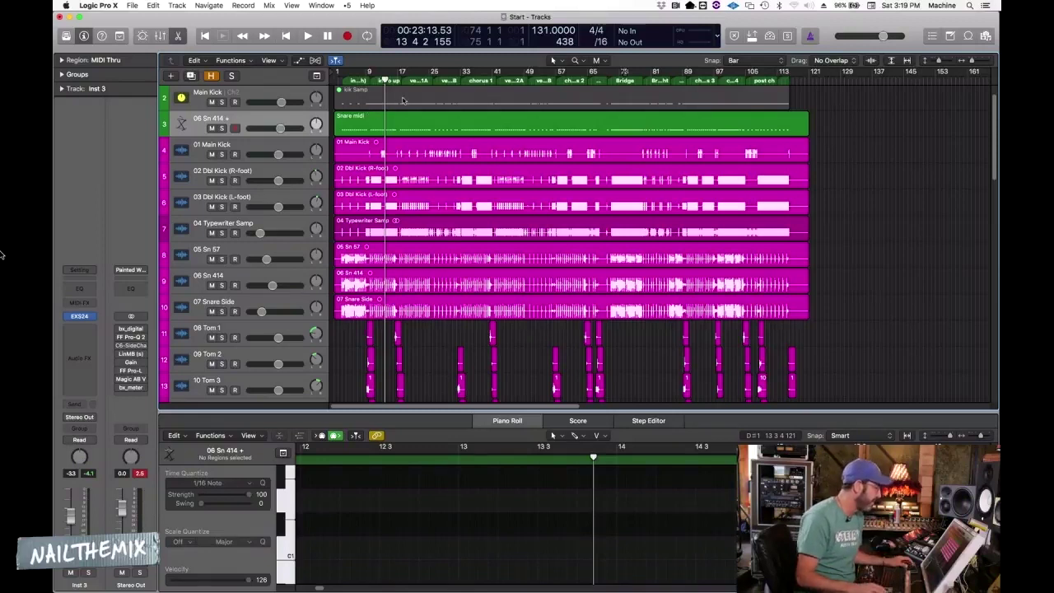
click(406, 123)
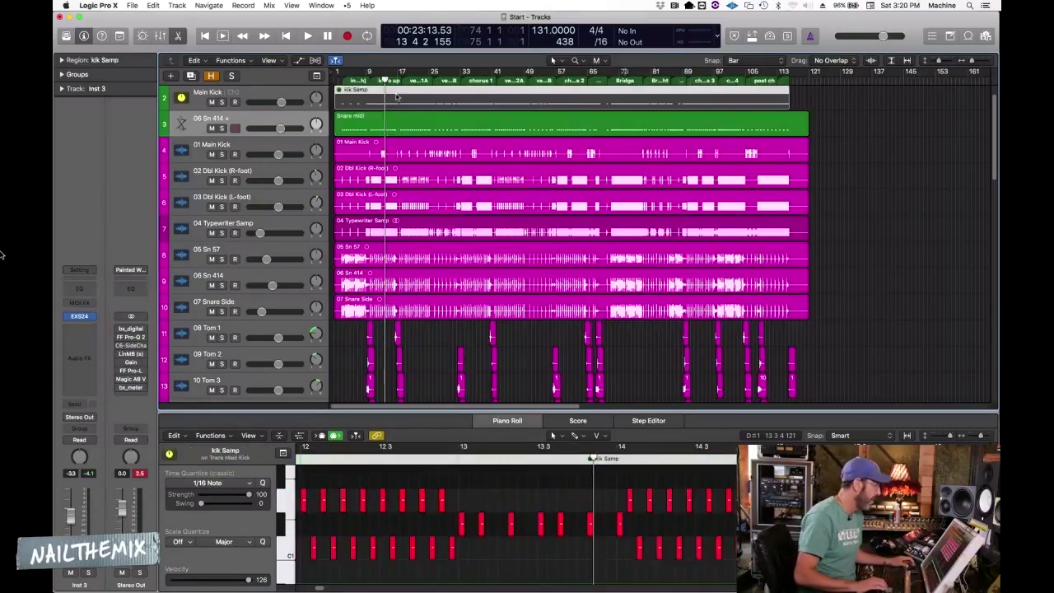
click(405, 107)
Display the 05 Sn 57 waveform close up and place the playhead on beat 3 of bar 3
click(415, 79)
key(super+Up)
key(super+Up)
key(super+Up)
key(super+Up)
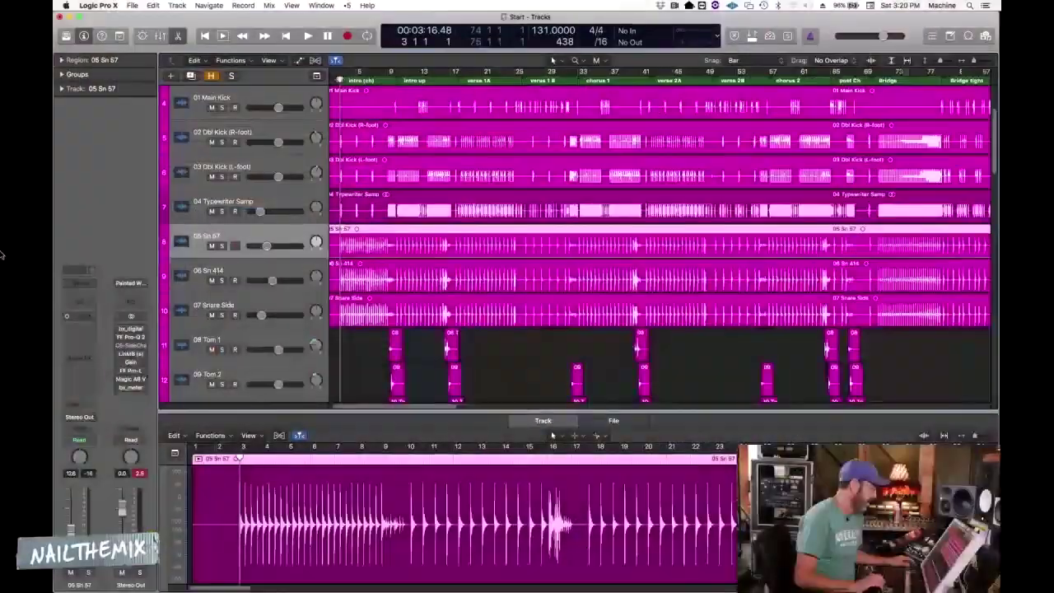
key(super+Right)
click(396, 80)
key(super+Down)
key(super+Down)
key(super+Down)
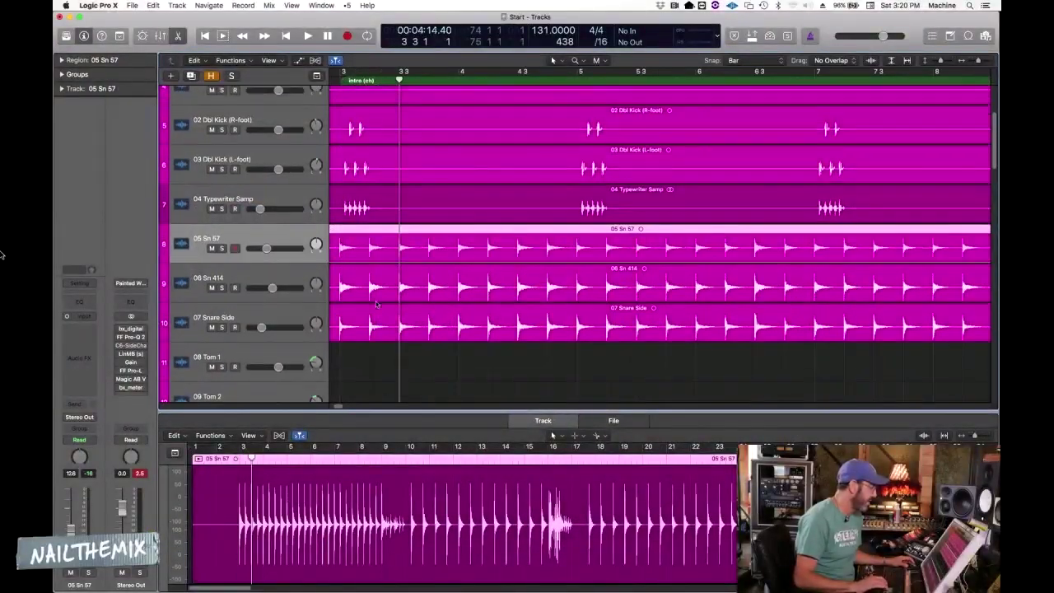
click(363, 396)
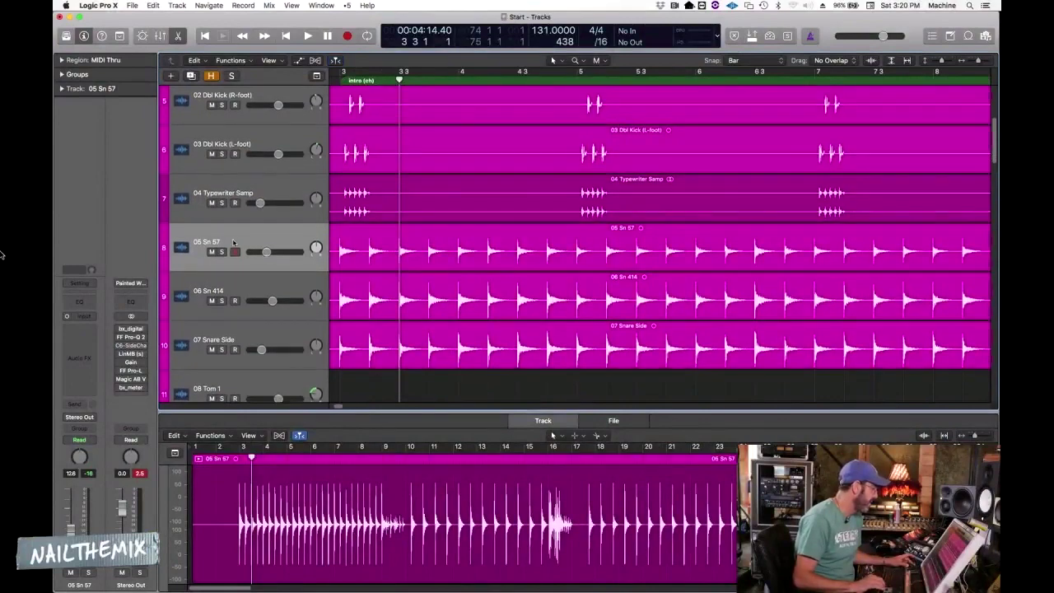
Select the 05 Sn 57 track and inspect its snare hits through the intro starting at bar 3
click(233, 241)
key(super+Left)
key(super+Left)
key(super+Left)
key(super+Right)
key(super+Right)
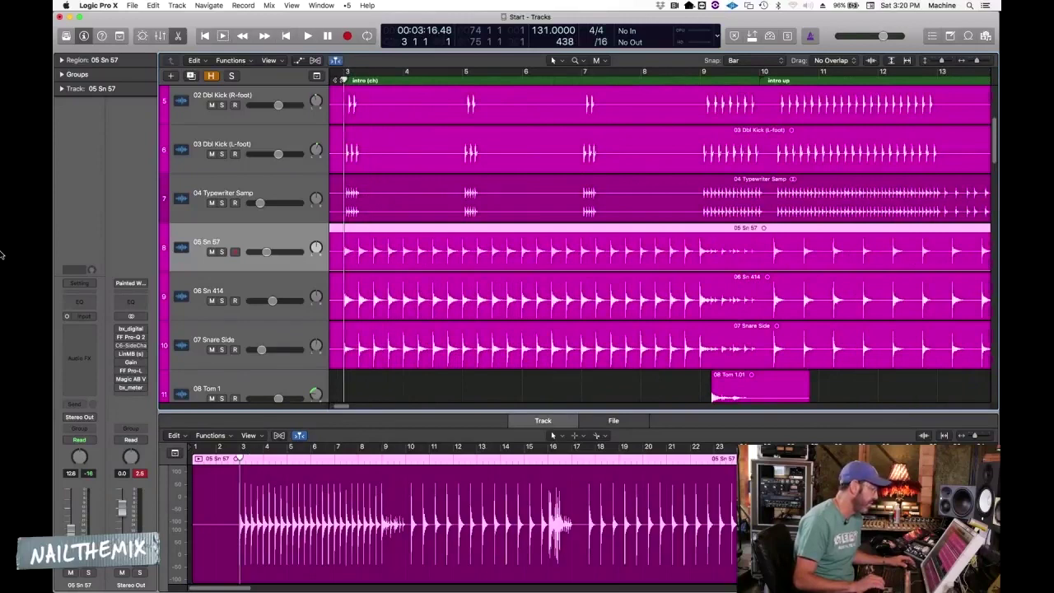
click(515, 295)
click(503, 259)
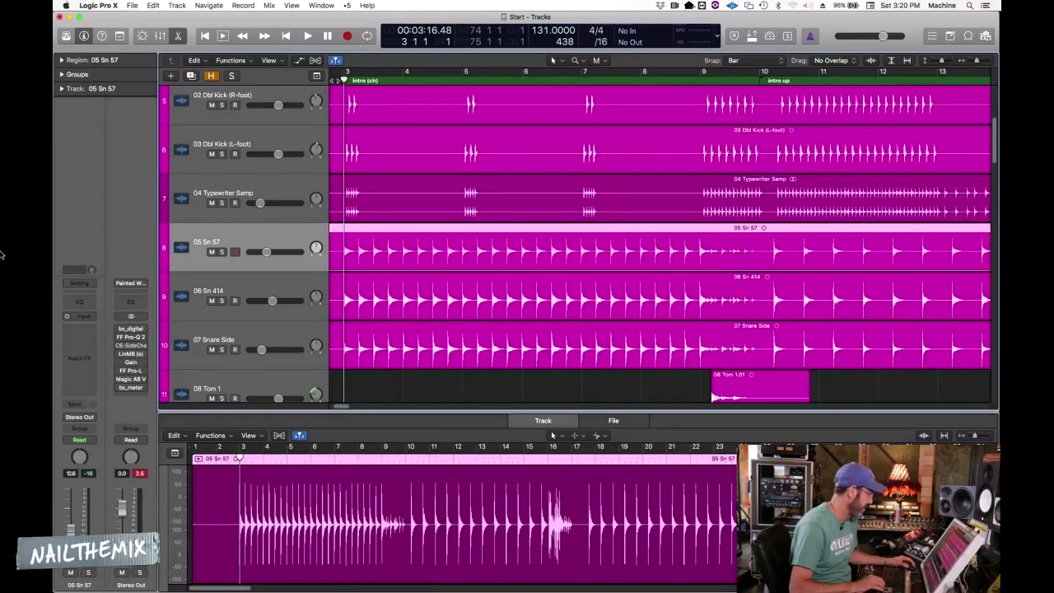
key(space)
key(super+Left)
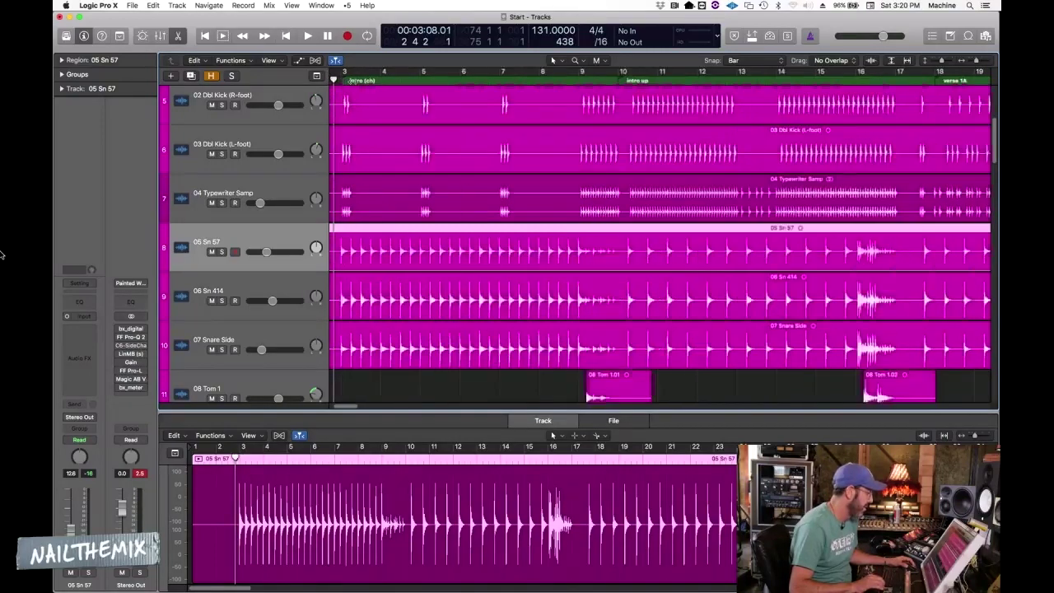
key(super+Right)
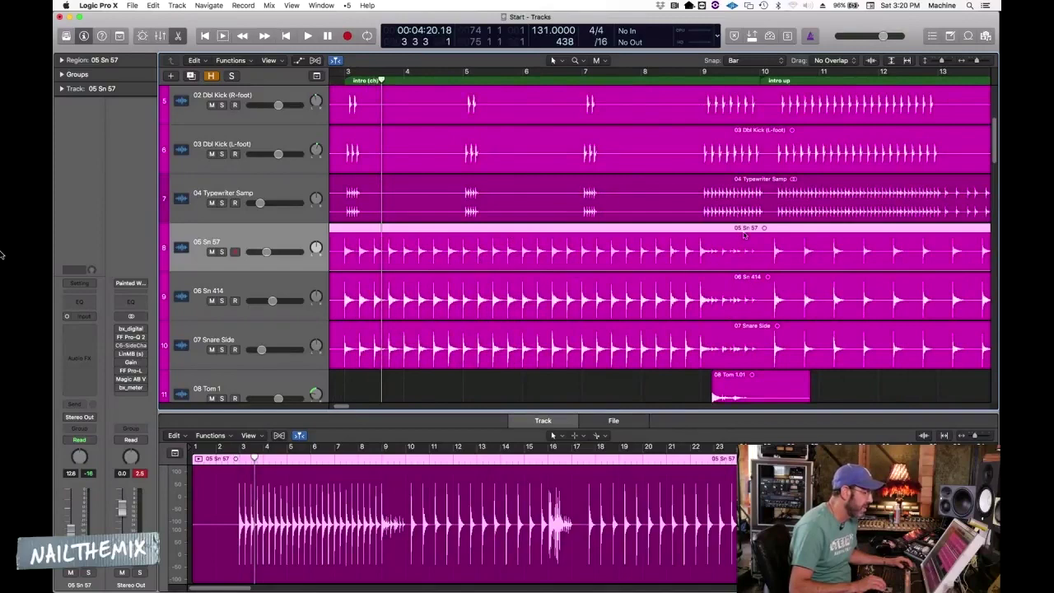
Magnify the snare hit at bar 5 to waveform level and place the playhead just before its transient
key(space)
key(super+Right)
key(super+Right)
key(super+Right)
key(super+Right)
key(super+Right)
key(super+Right)
key(super+Right)
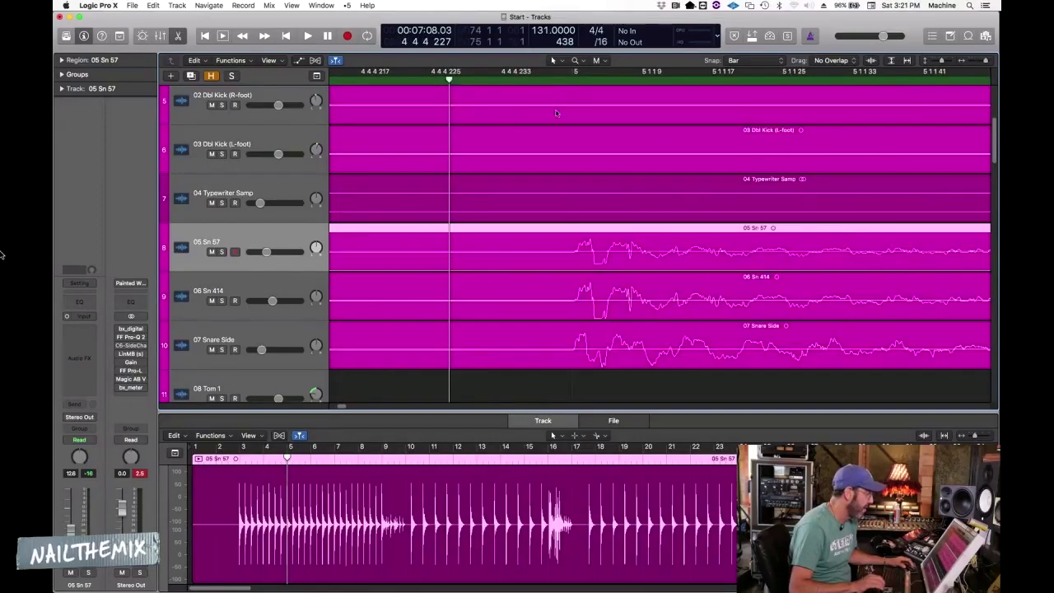
click(563, 83)
scroll(587, 207, up, 2)
scroll(587, 207, down, 2)
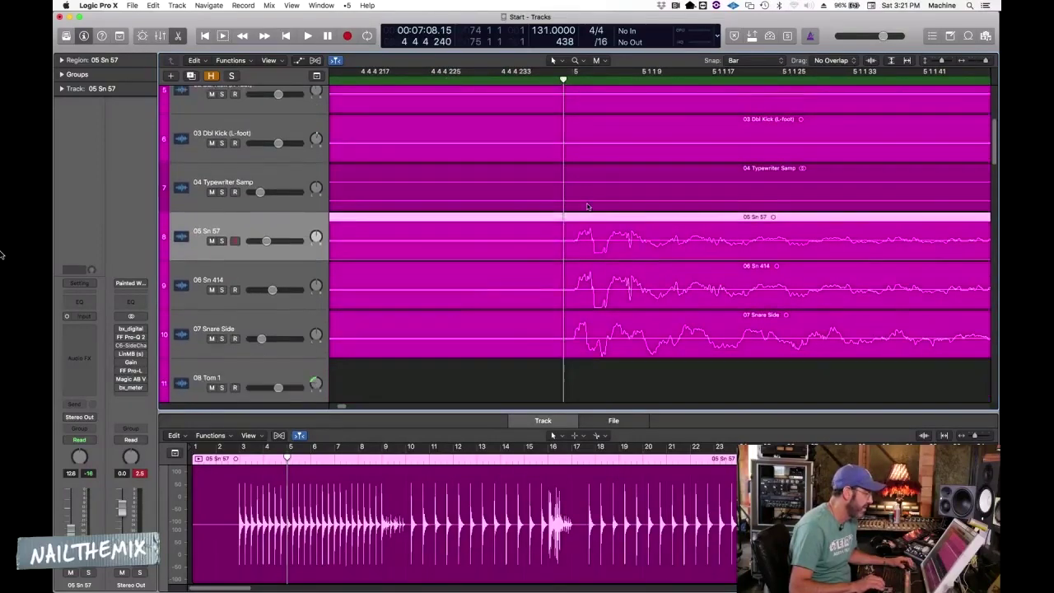
Compare the timing of the bar 5 snare hit on the close snare tracks with the room and cymbal tracks
scroll(587, 207, up, 2)
key(super+Left)
key(super+Left)
key(super+Left)
scroll(587, 205, down, 1)
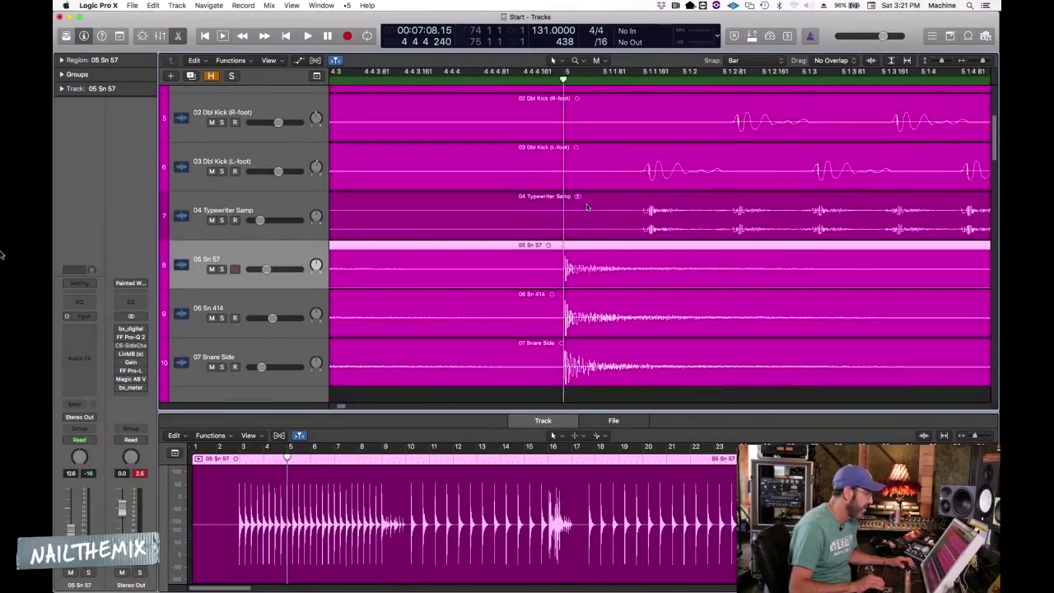
scroll(587, 206, down, 2)
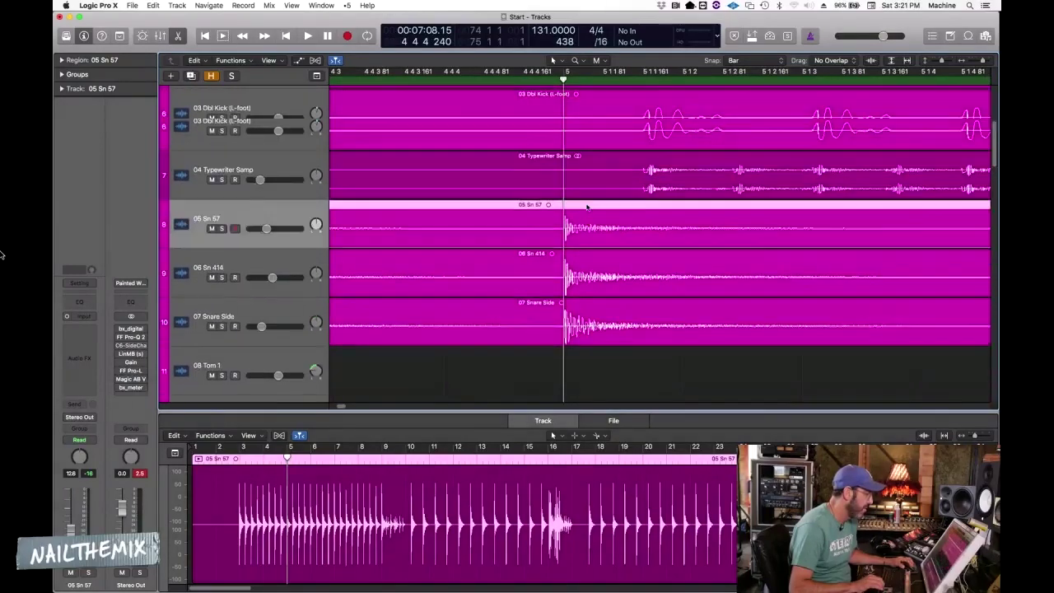
scroll(587, 206, down, 10)
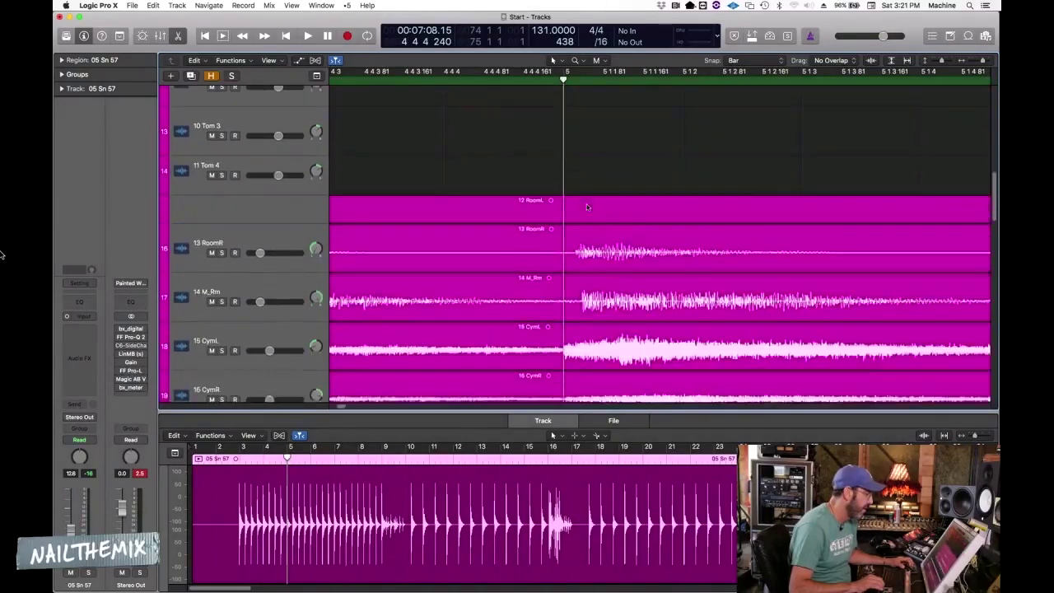
scroll(580, 230, up, 3)
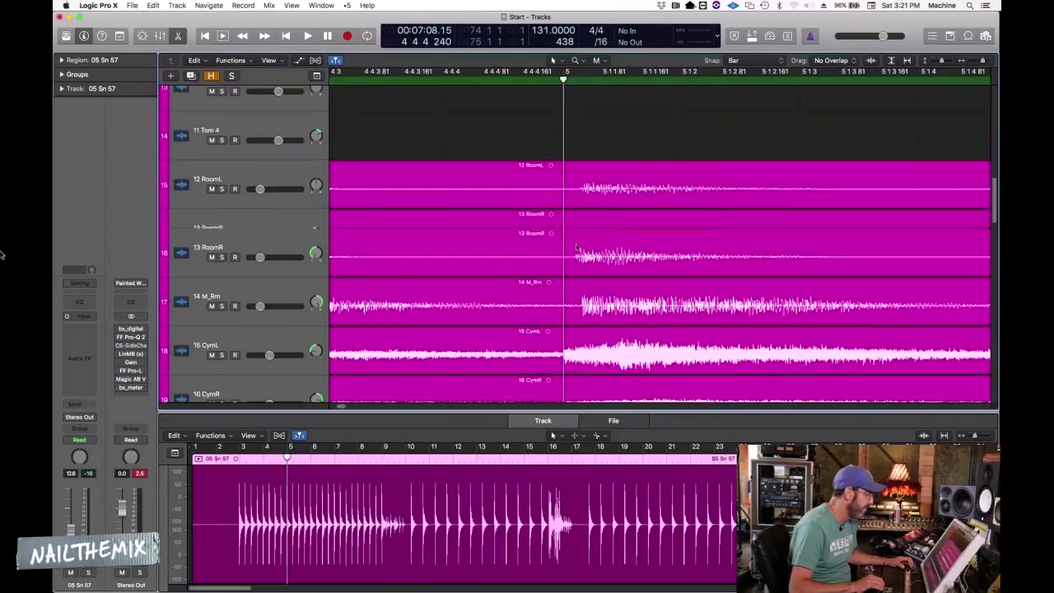
scroll(576, 250, up, 10)
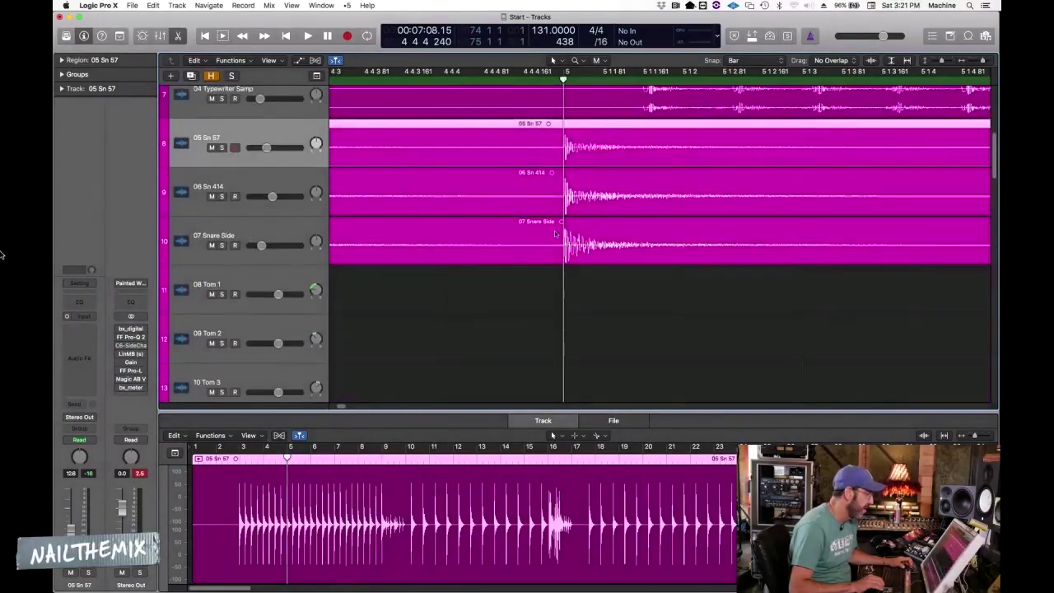
scroll(548, 112, up, 5)
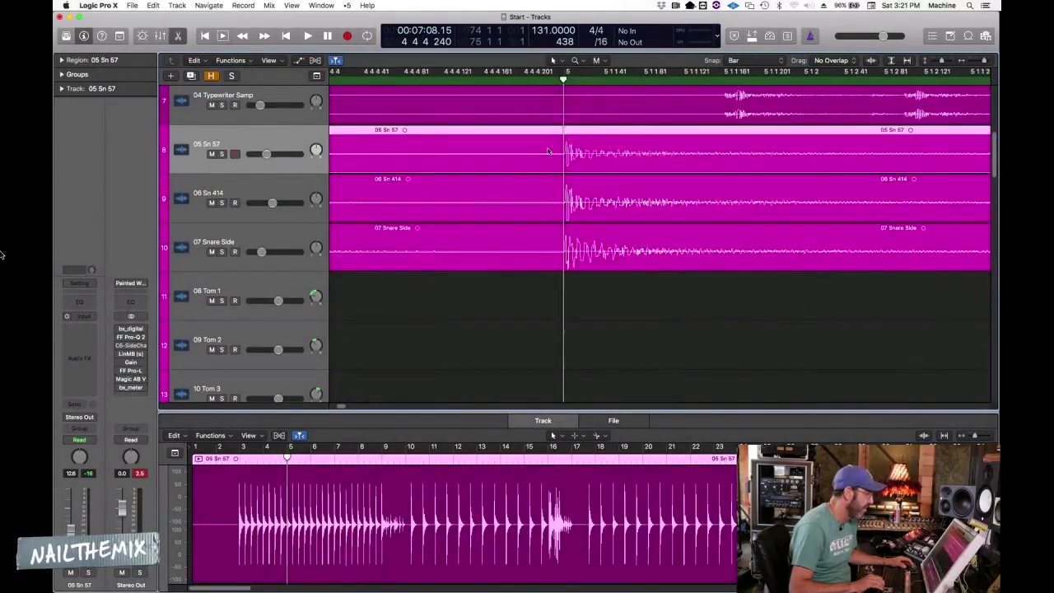
Place the playhead on the exact start of the bar 5 transient across the three snare tracks
click(575, 80)
key(super+Left)
key(super+Left)
key(super+Left)
key(super+Left)
key(super+Left)
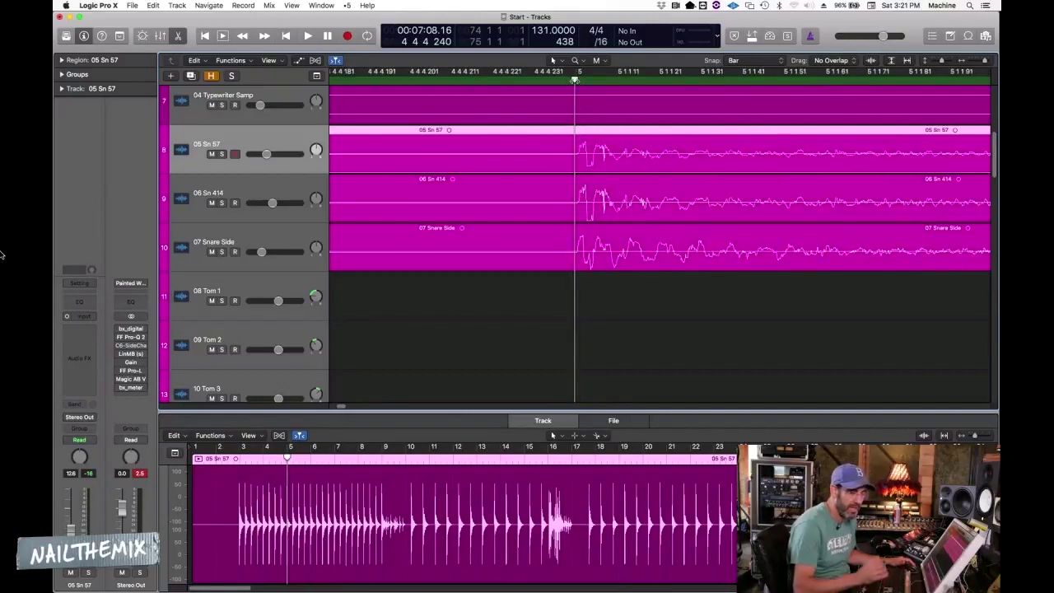
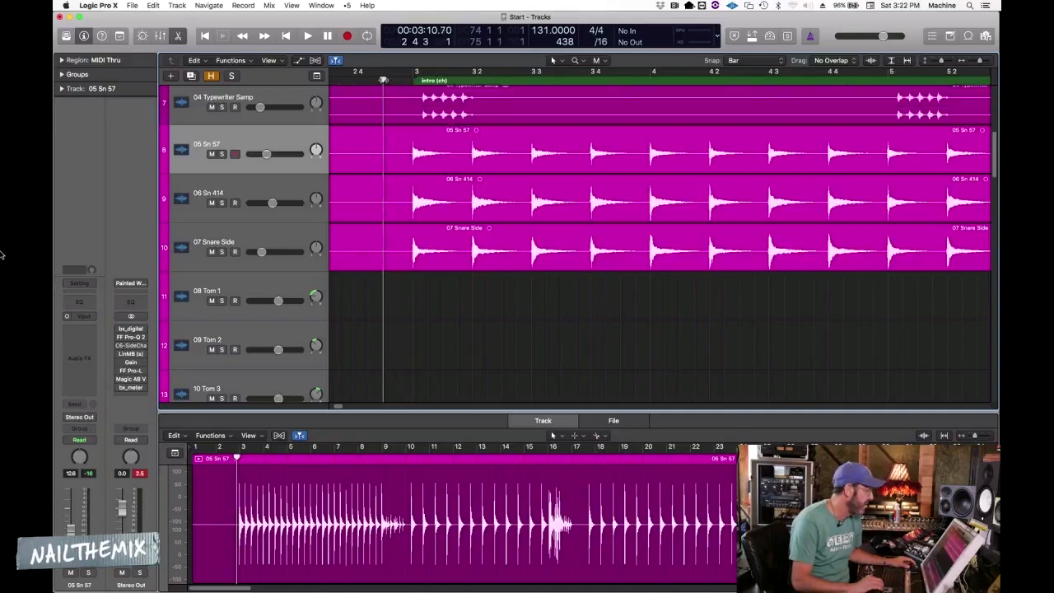
Compare the intro snare and room waveforms at different track heights, and select the 06 Sn 414 track
key(super+Up)
key(super+Up)
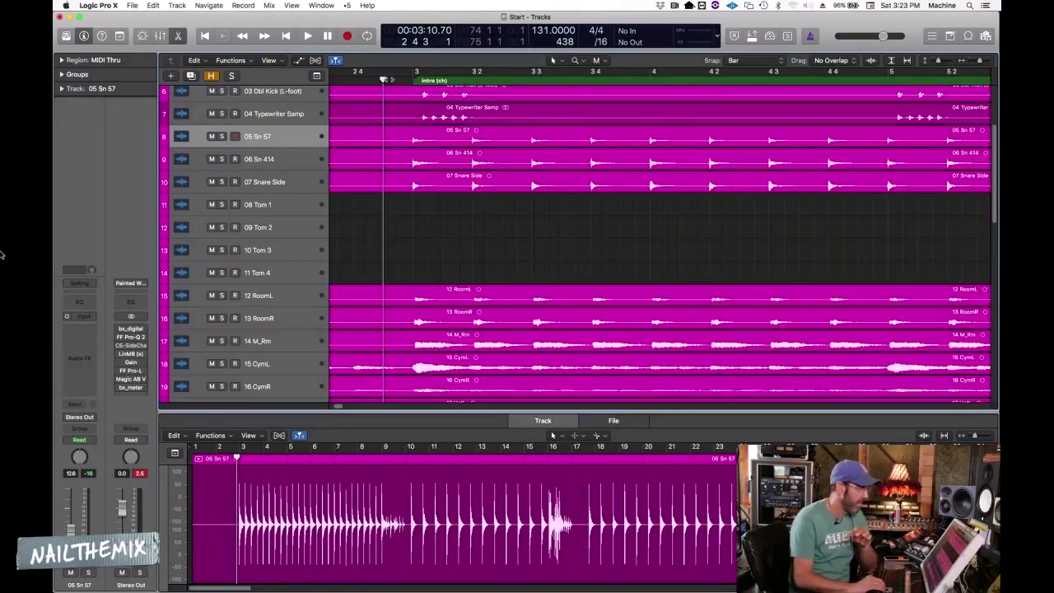
key(super+Down)
key(super+Down)
key(super+Down)
key(super+Down)
key(super+Down)
click(185, 183)
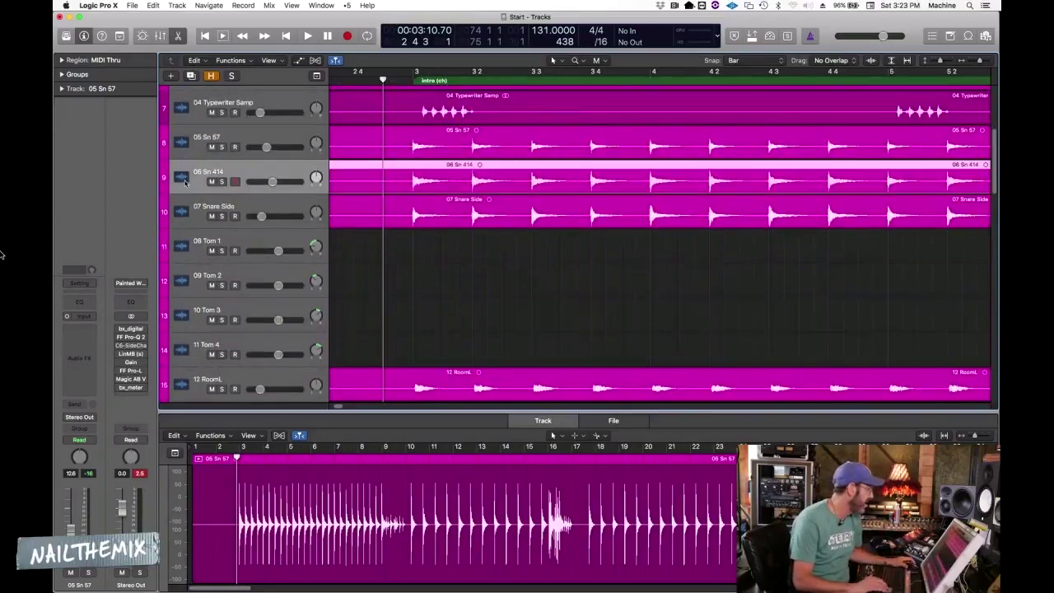
Start Replace or Double Drum Track on the 05 Sn 57 track
click(182, 153)
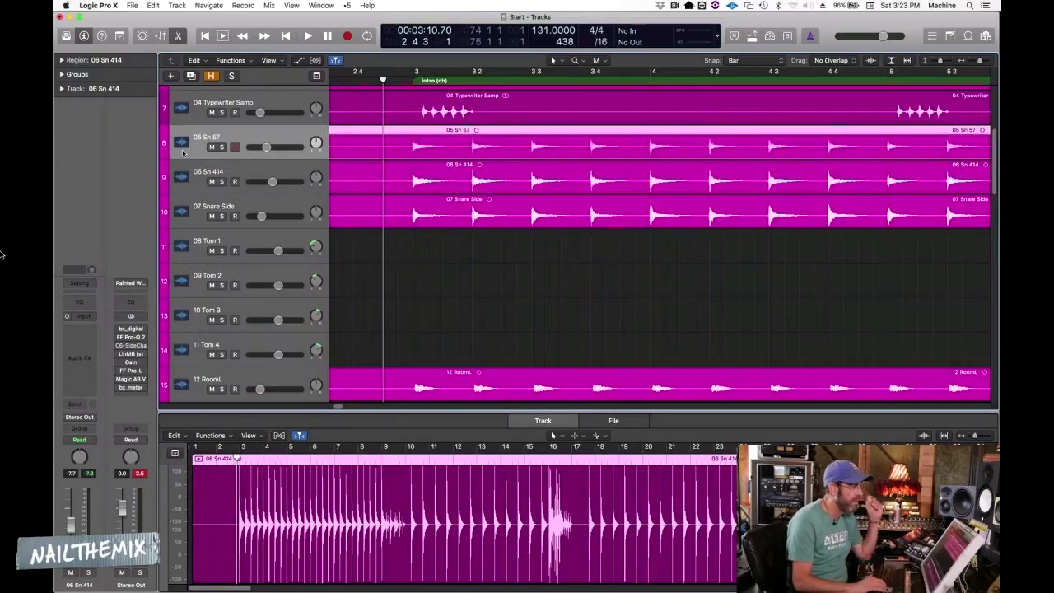
key(super+Down)
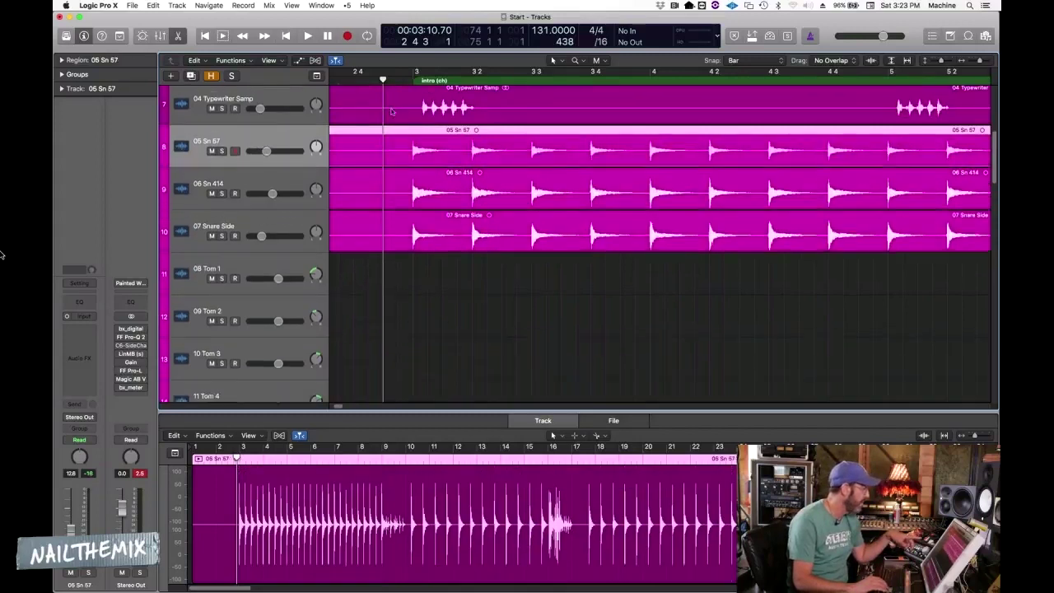
click(178, 6)
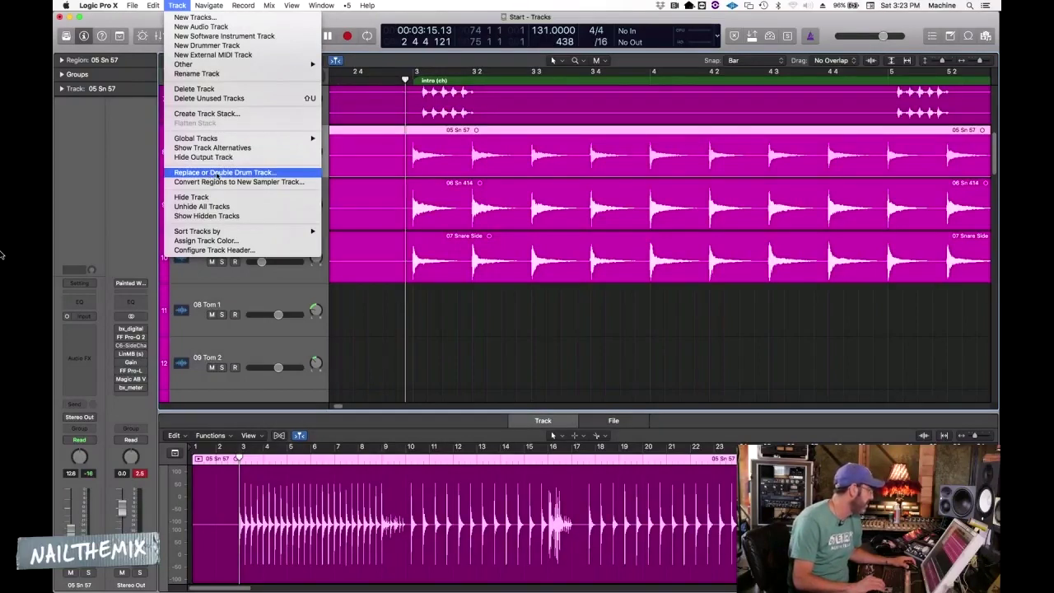
click(218, 173)
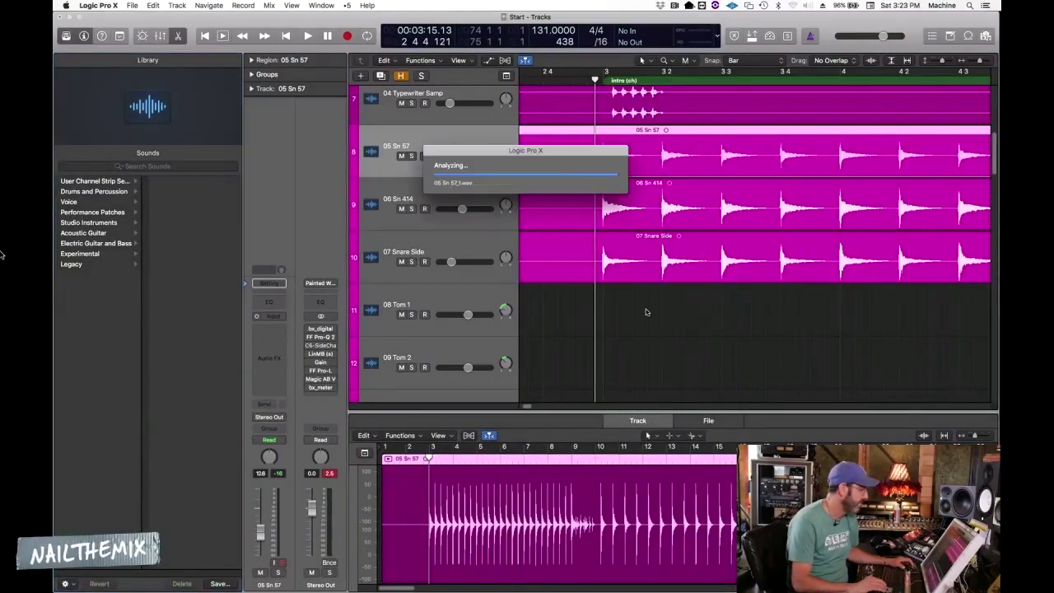
key(Down)
scroll(596, 255, down, 2)
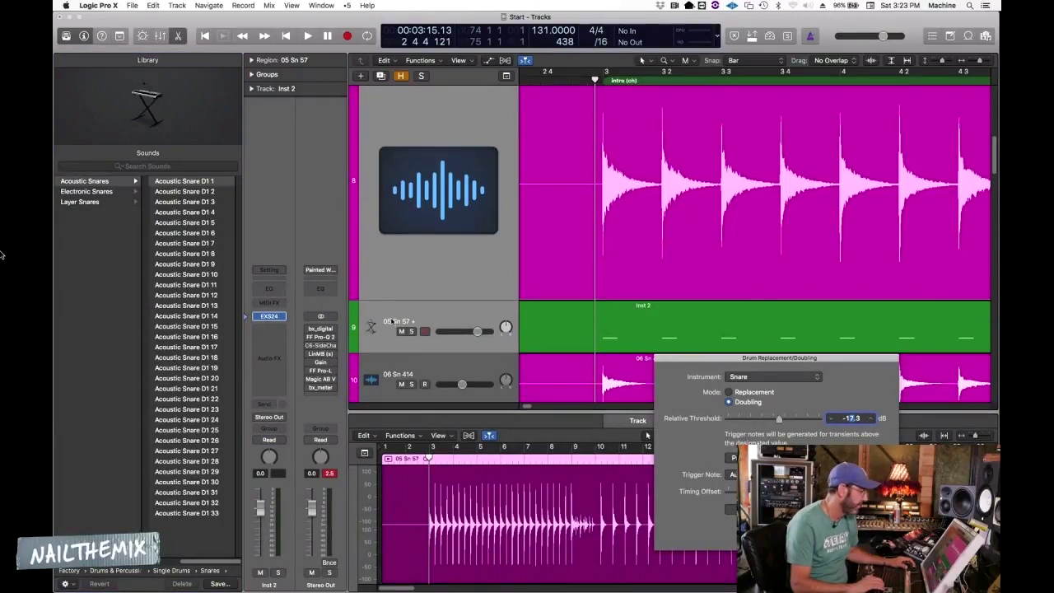
Select the new 05 Sn 57 + trigger track and move the Drum Replacement/Doubling dialog out of the way of the tracks
click(393, 320)
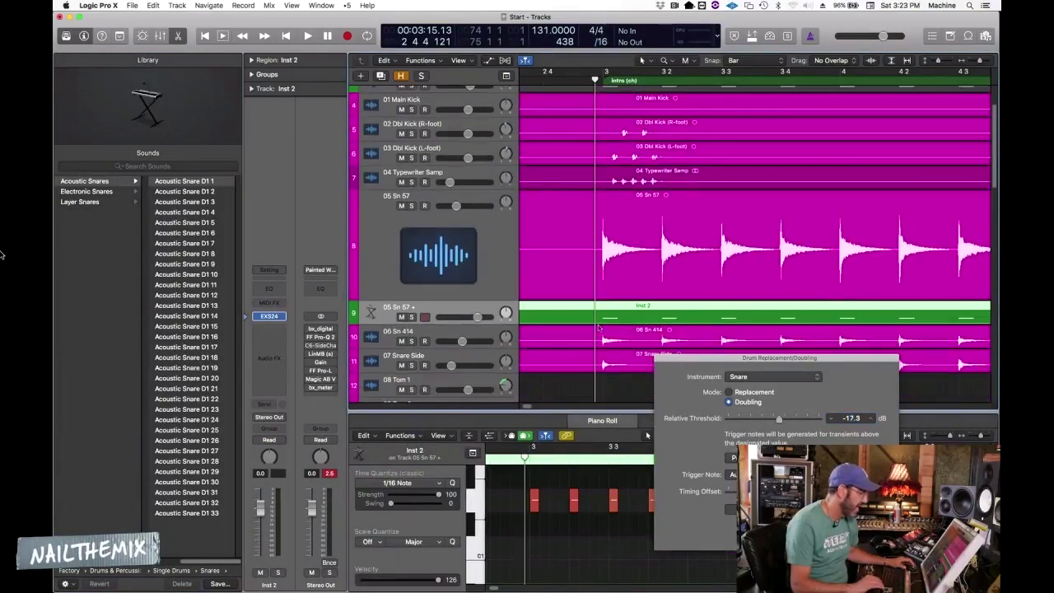
drag(704, 358, 657, 354)
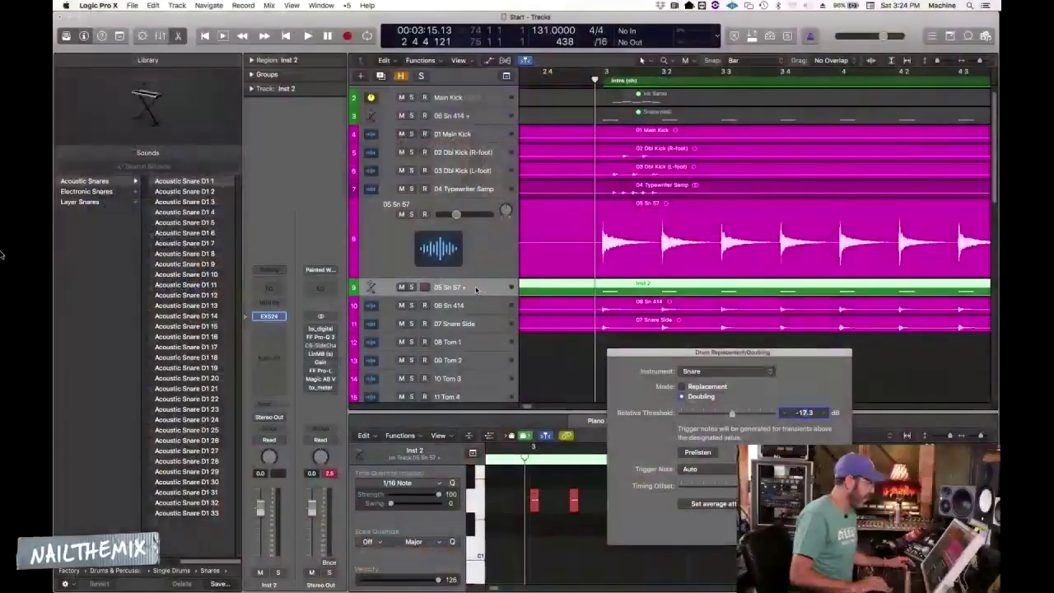
click(475, 290)
key(super+Down)
key(super+Down)
key(super+Down)
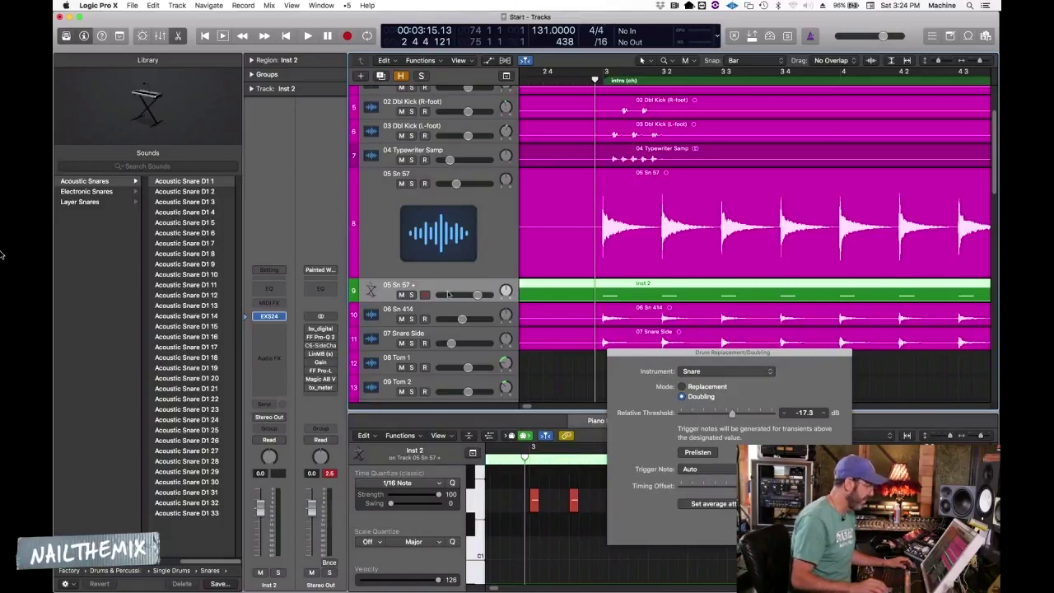
Audition the 05 Sn 57 + trigger track in solo from just before bar 3, and select its MIDI region
key(space)
click(410, 295)
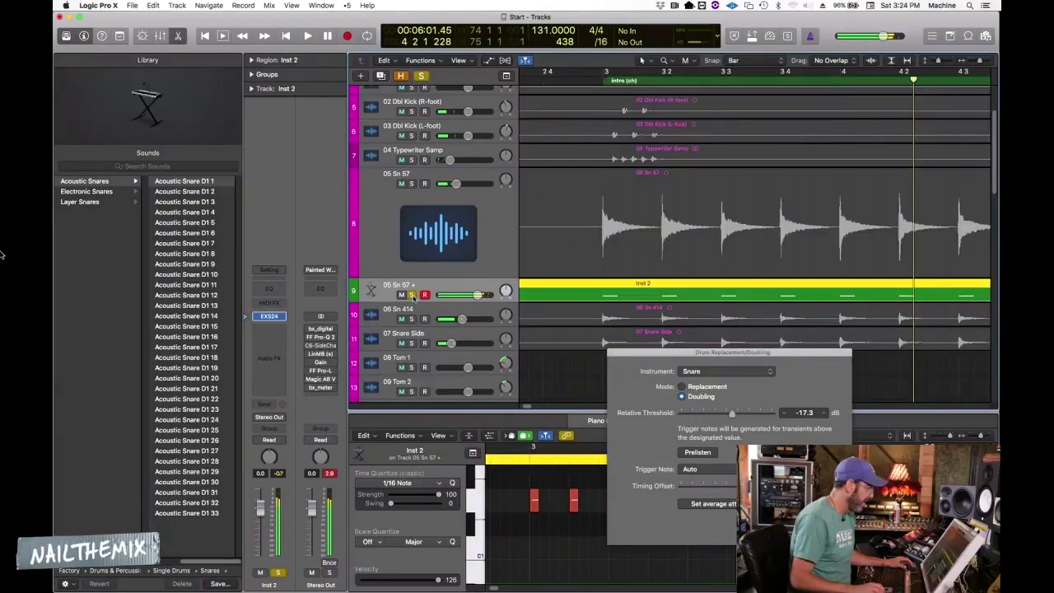
click(579, 255)
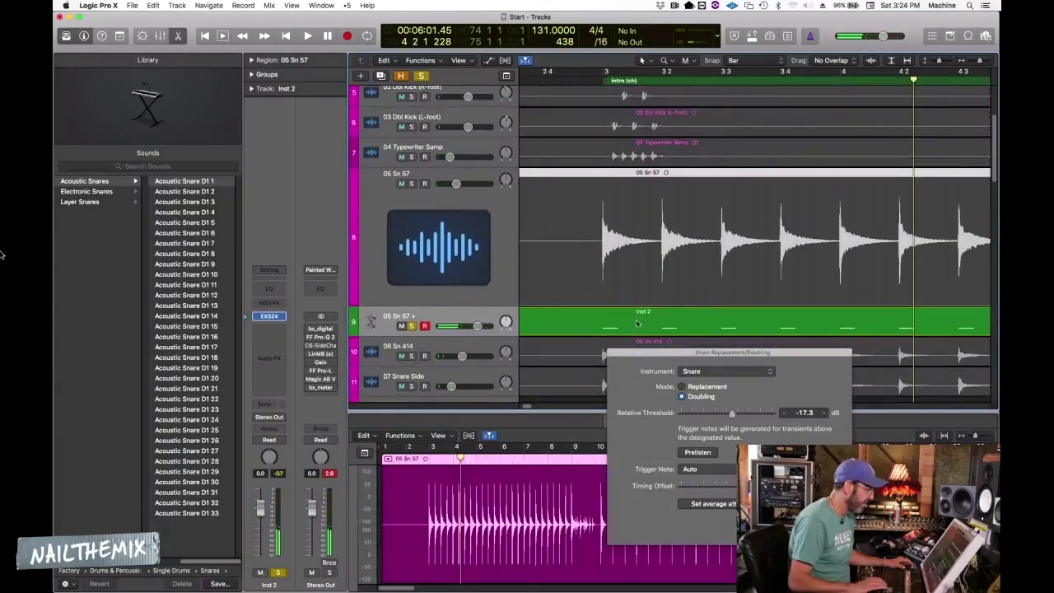
scroll(630, 317, down, 3)
click(601, 254)
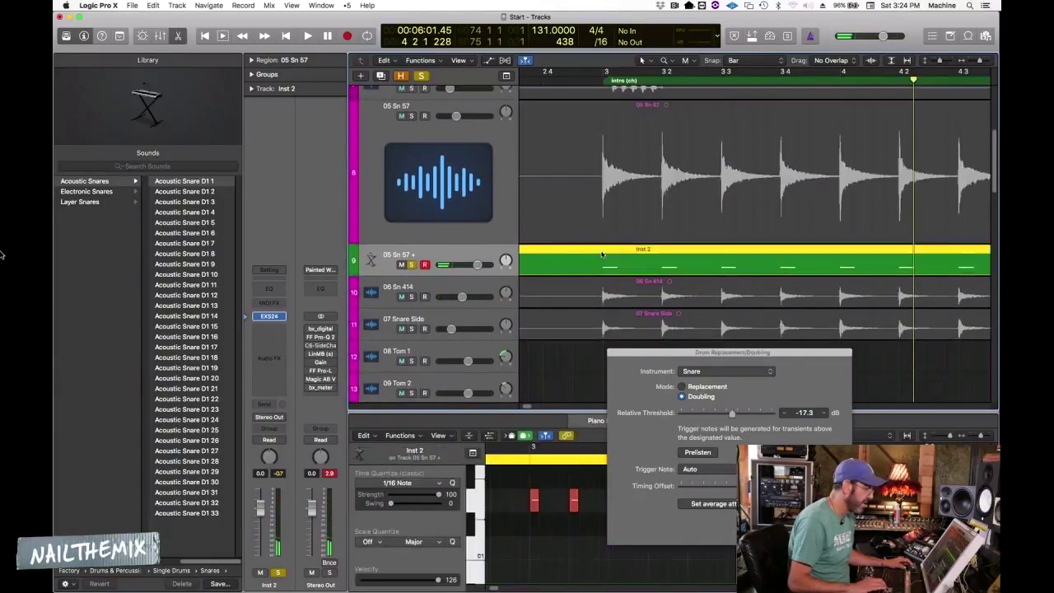
Set the relative threshold for the snare doubling to -11.6 dB and compare the trigger notes with the hits around bar 5
key(super+Down)
key(super+Left)
key(super+Left)
mouse_move(732, 413)
mouse_down()
mouse_move(763, 412)
mouse_move(745, 410)
mouse_up()
click(772, 83)
key(super+Right)
key(super+Right)
key(super+Right)
key(super+Right)
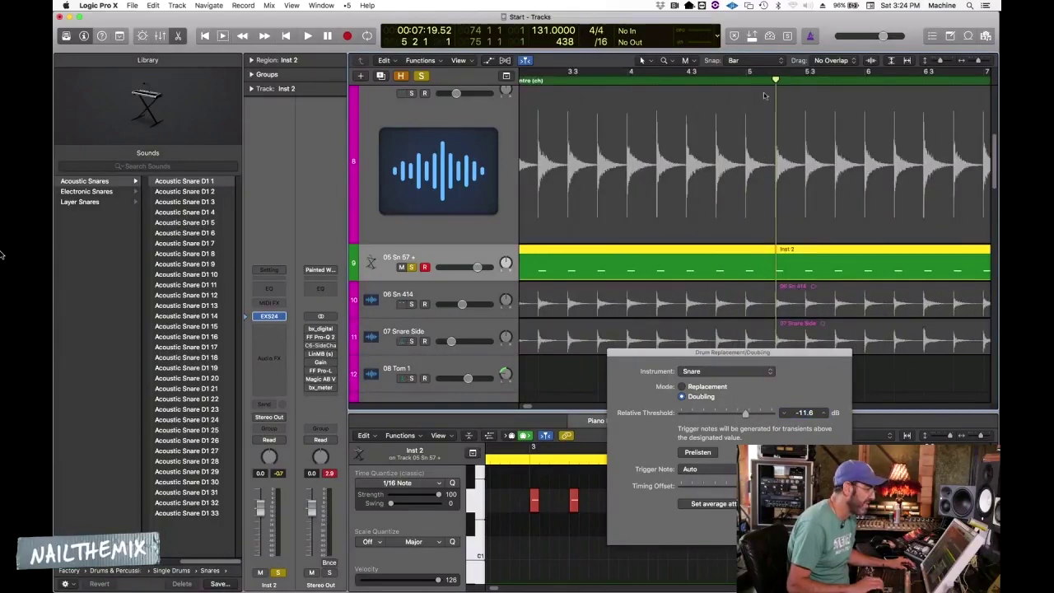
Play the soloed trigger track from bar 8 through the snare fill into the intro up section
scroll(724, 175, down, 8)
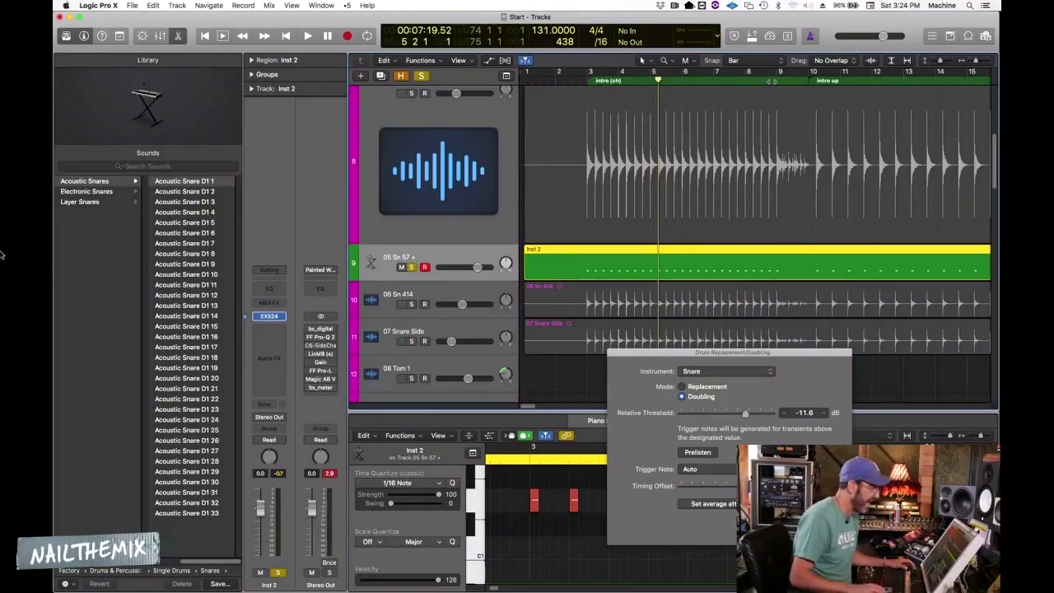
click(771, 81)
click(760, 80)
key(space)
key(super+Right)
key(super+Right)
key(super+Right)
key(super+Right)
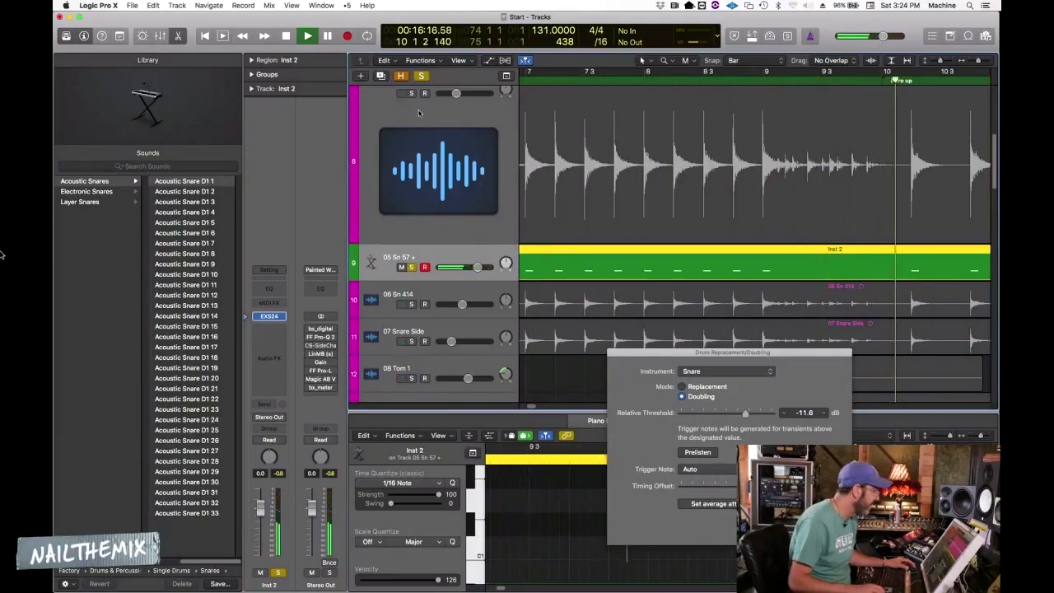
Audition 05 Sn 57 soloed with its trigger track, clear the solos, and resume playback with the doubling dialog moved aside
click(411, 93)
scroll(408, 94, down, 1)
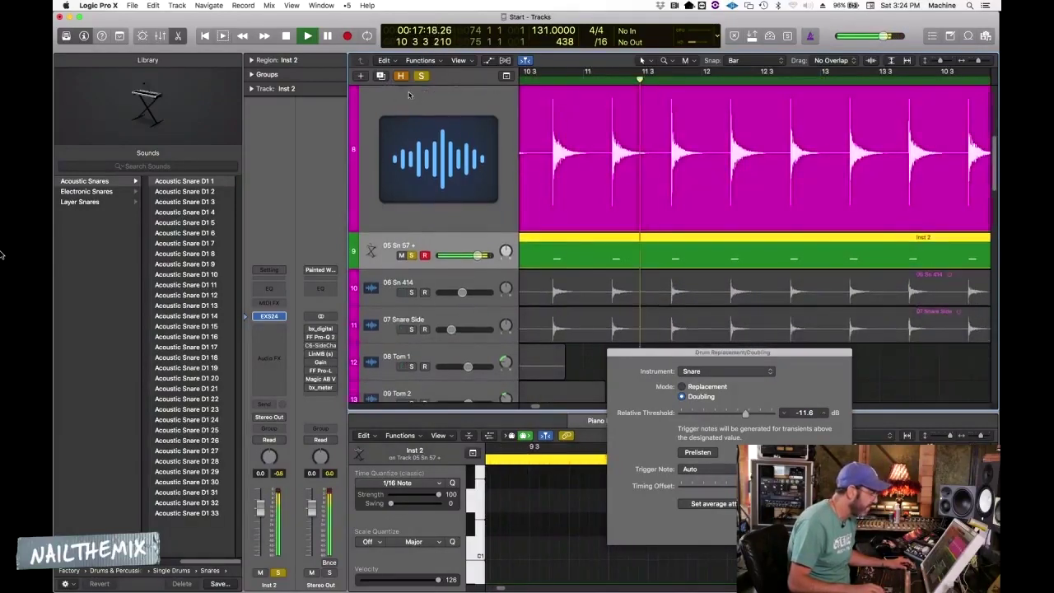
click(420, 76)
key(space)
drag(656, 352, 287, 363)
key(space)
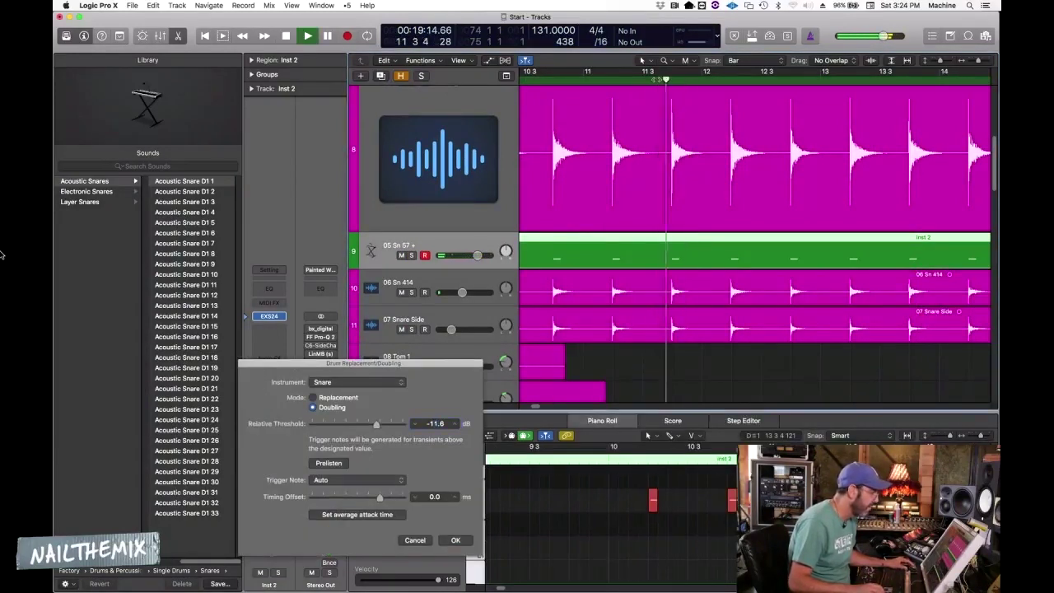
Audition the trigger track and 05 Sn 57 together in solo over bars 12 to 14, and clear the solos
key(s)
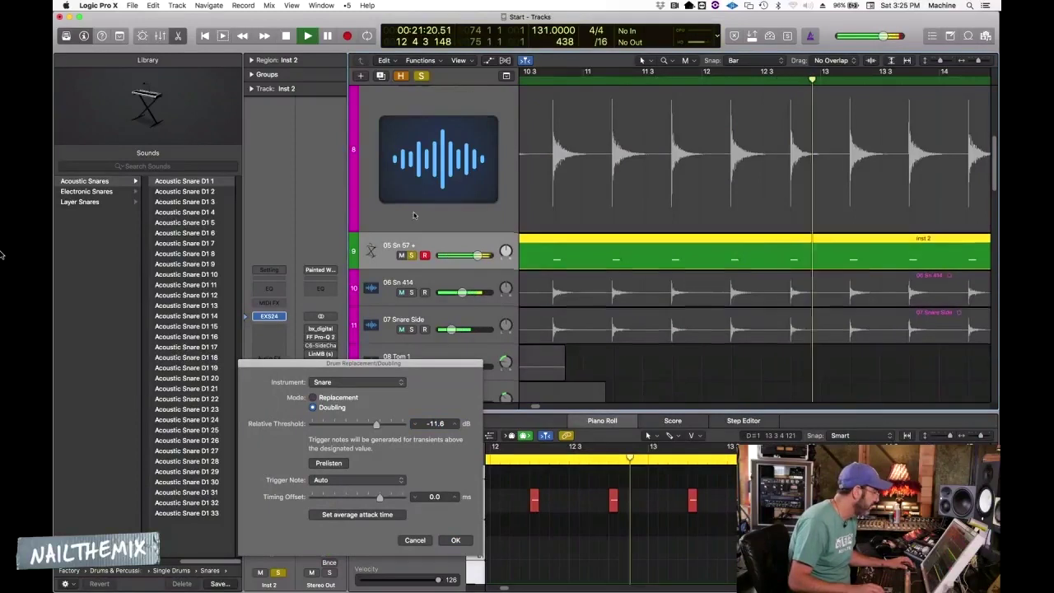
scroll(414, 215, up, 3)
click(411, 146)
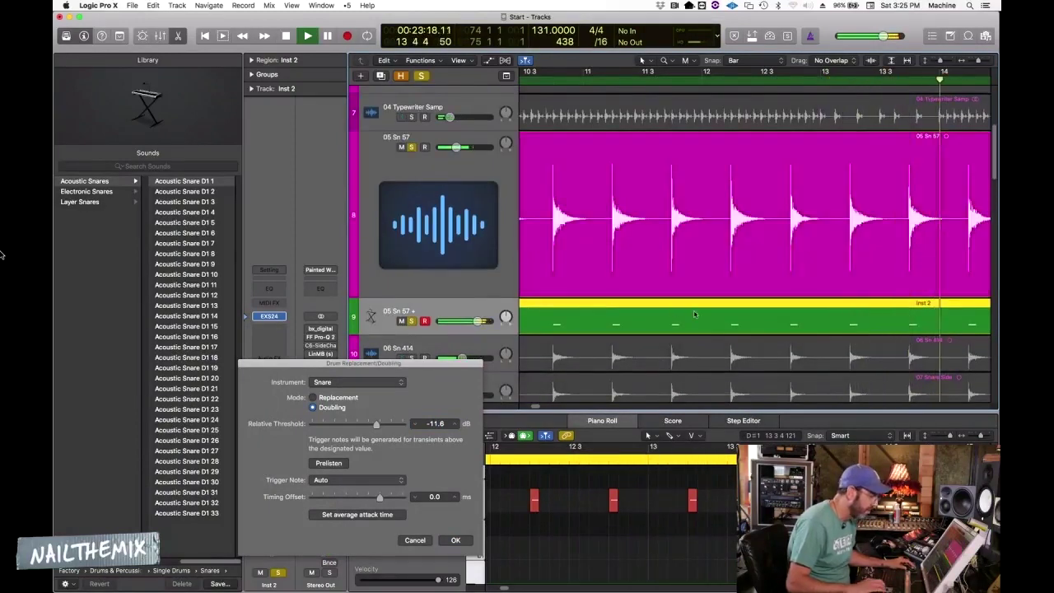
key(space)
key(ctrl+alt+super+s)
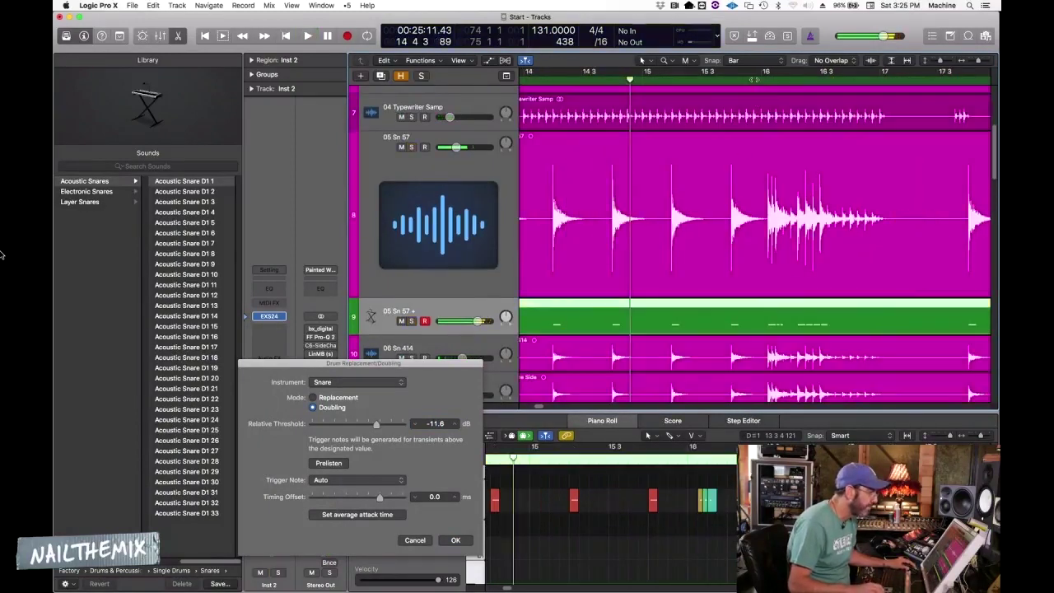
Select the 05 Sn 57 region, solo the trigger track, and accept the Drum Replacement/Doubling settings
click(731, 235)
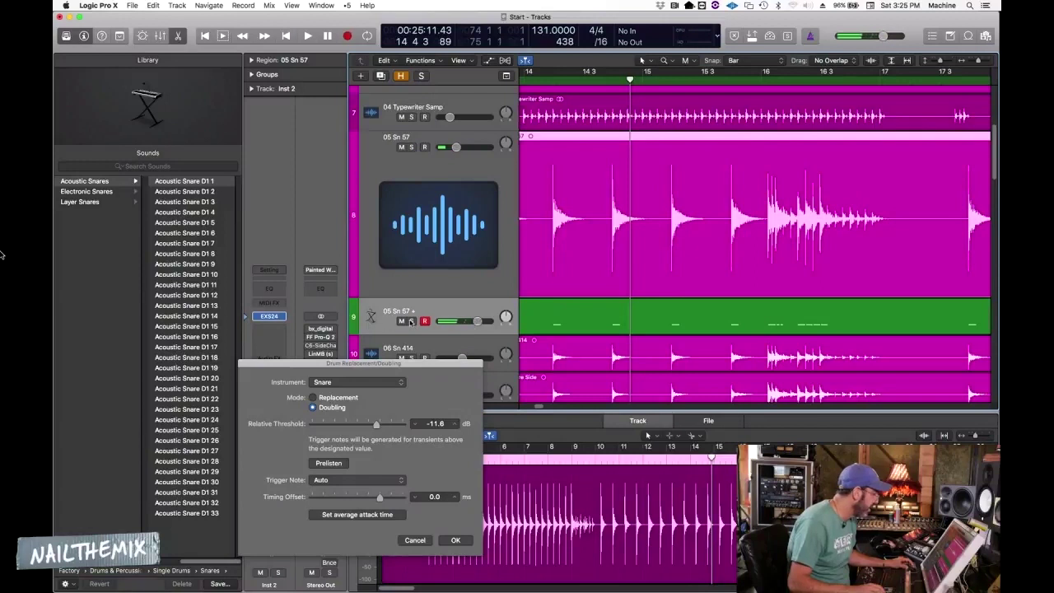
key(s)
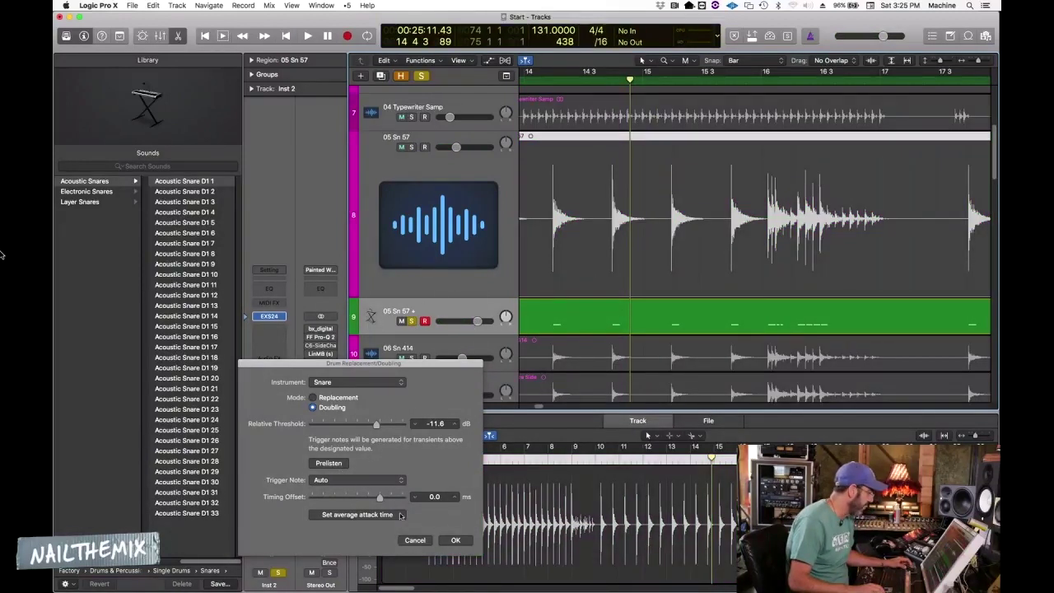
click(456, 540)
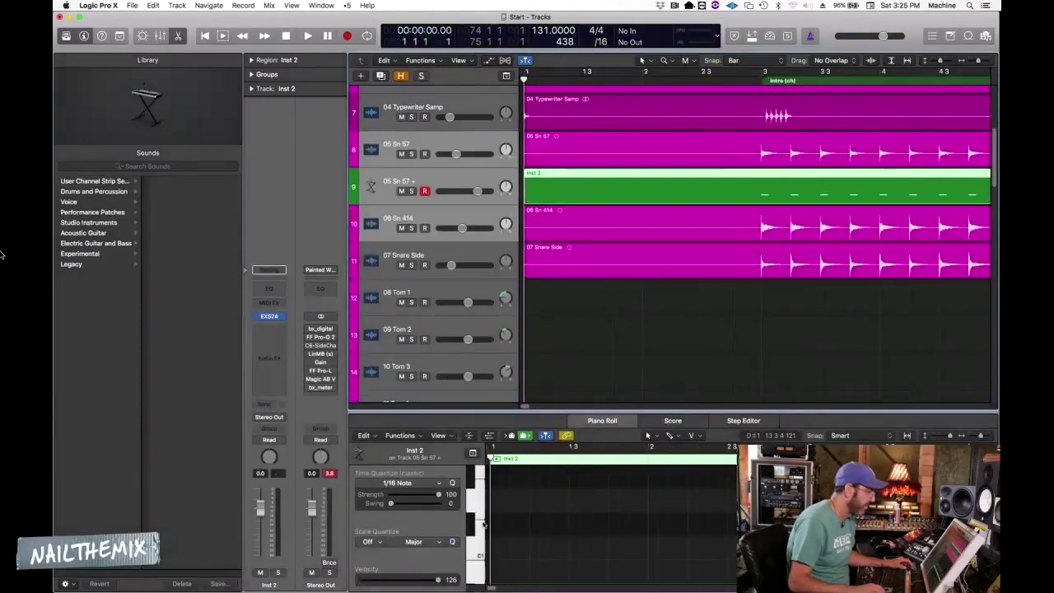
Compare the Inst 2 trigger notes with the first snare hits at bar 3 at a taller track height
click(701, 186)
key(super+Down)
key(super+Down)
click(733, 496)
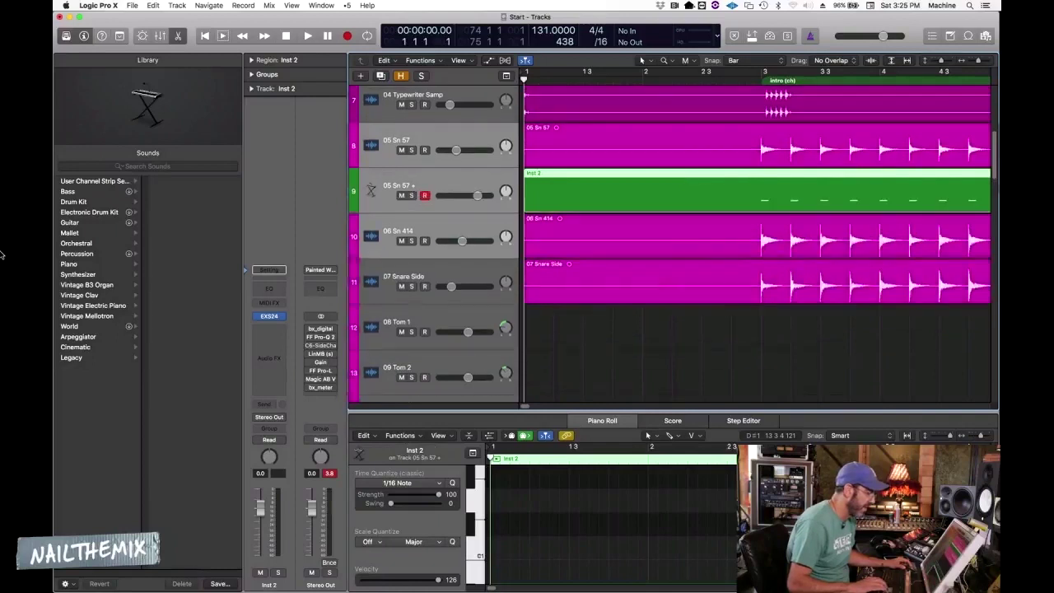
click(753, 80)
click(746, 143)
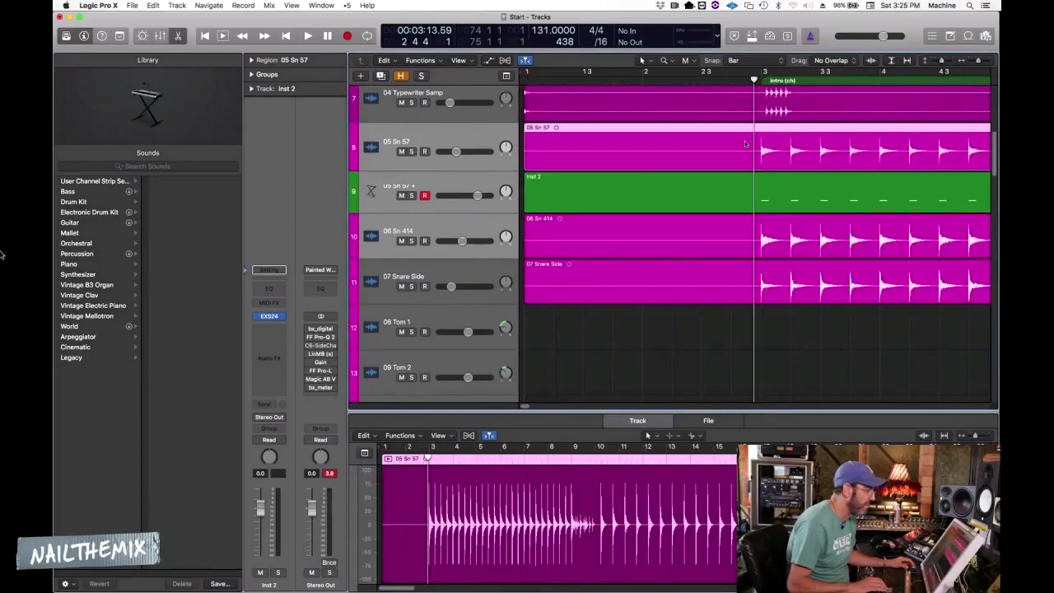
key(super+Down)
key(super+Down)
click(746, 211)
key(super+Right)
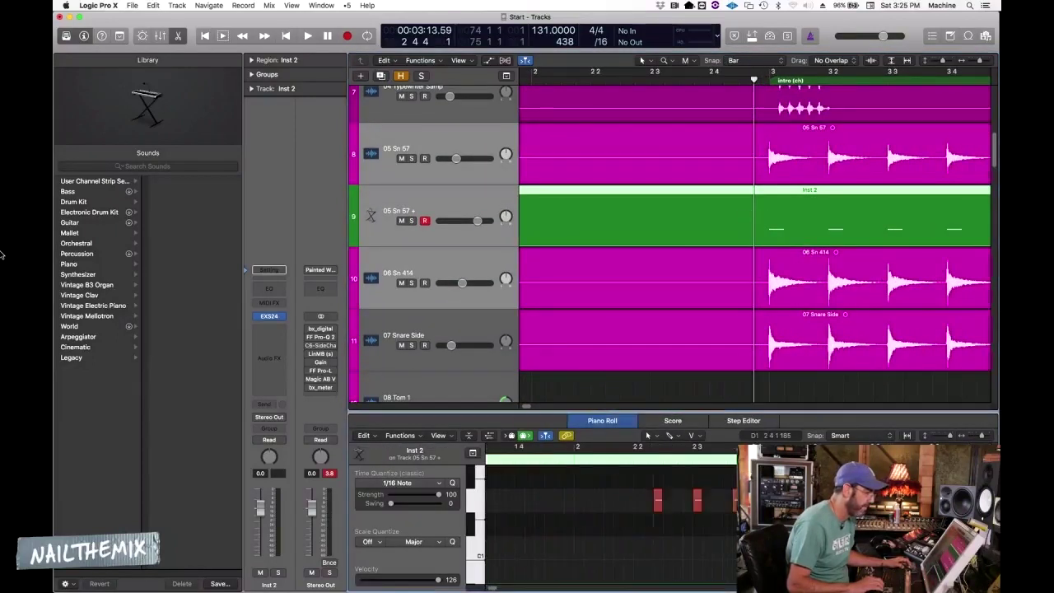
key(super+Left)
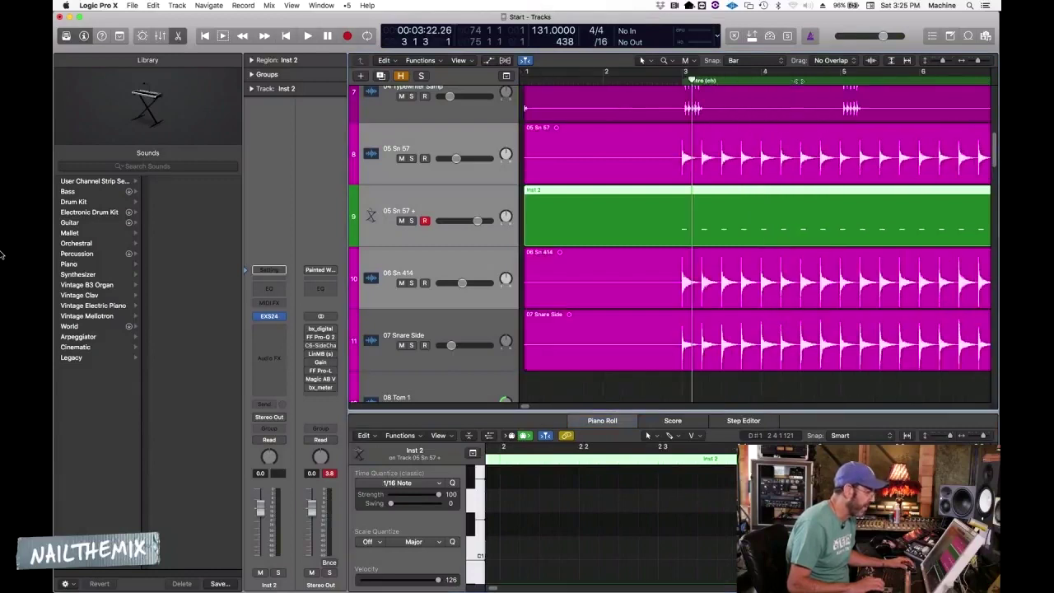
key(super+Right)
click(642, 80)
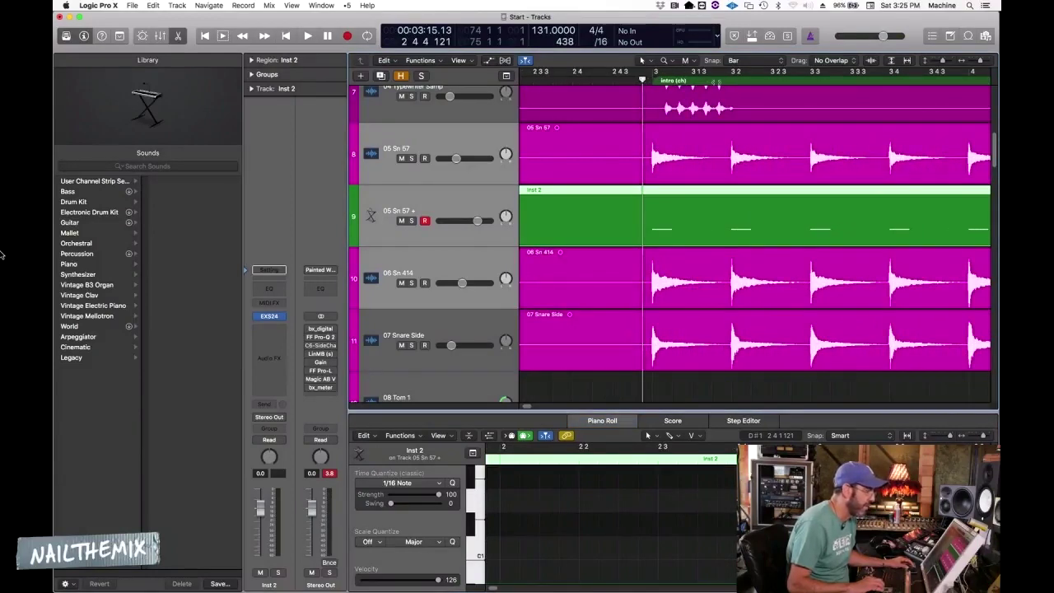
Examine the trigger notes against the snare waveforms through the intro up to the fill at bar 9
click(718, 81)
key(super+Left)
key(super+Left)
key(super+Left)
key(super+Left)
key(super+Left)
key(super+Left)
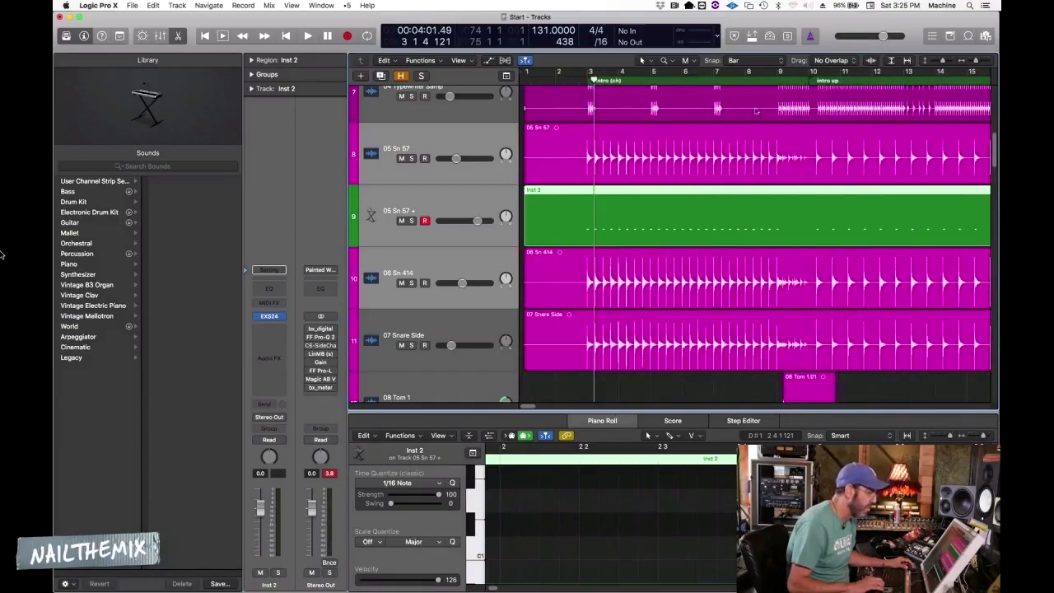
click(765, 80)
key(super+Right)
key(super+Right)
key(super+Right)
key(super+Right)
key(super+Right)
key(super+Right)
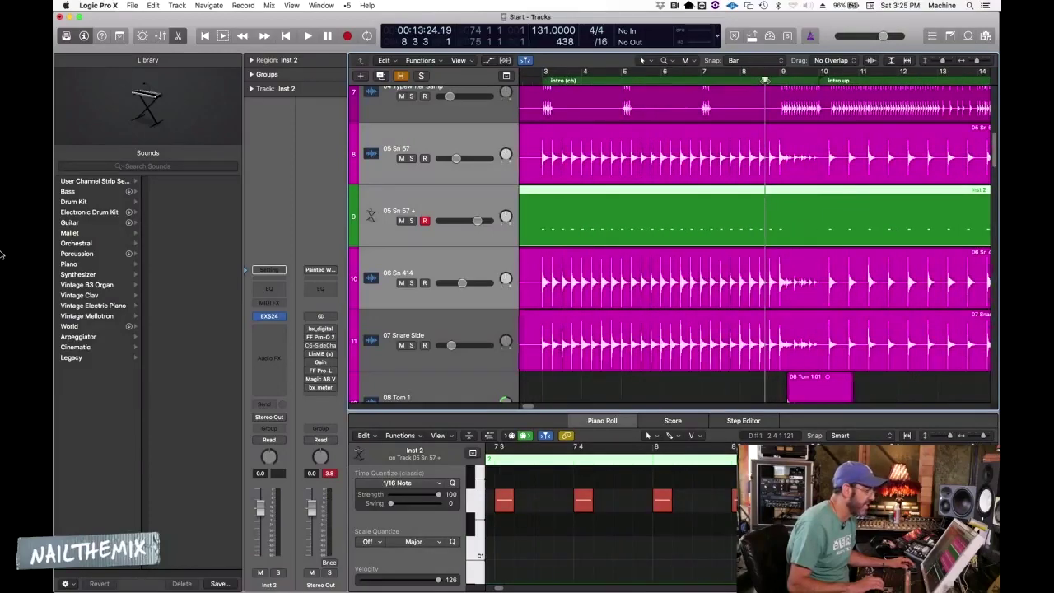
click(805, 80)
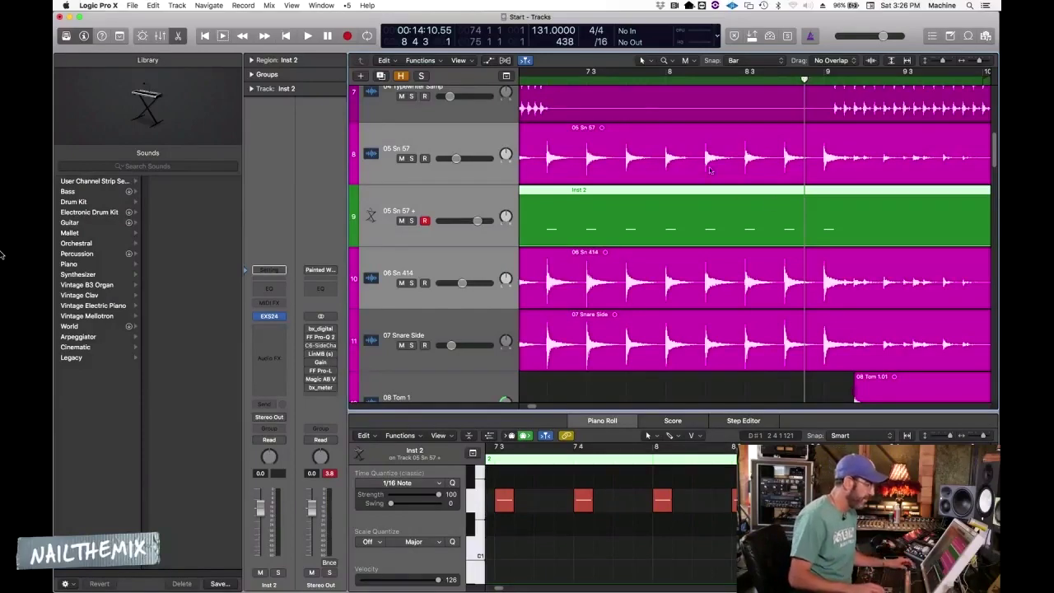
Review the trigger notes across the intro and intro up sections, and return the playhead to bar 2
click(608, 82)
key(super+Left)
key(super+Left)
key(super+Left)
key(super+Left)
key(super+Left)
key(super+Left)
key(super+Left)
key(super+Left)
key(super+Left)
key(super+Left)
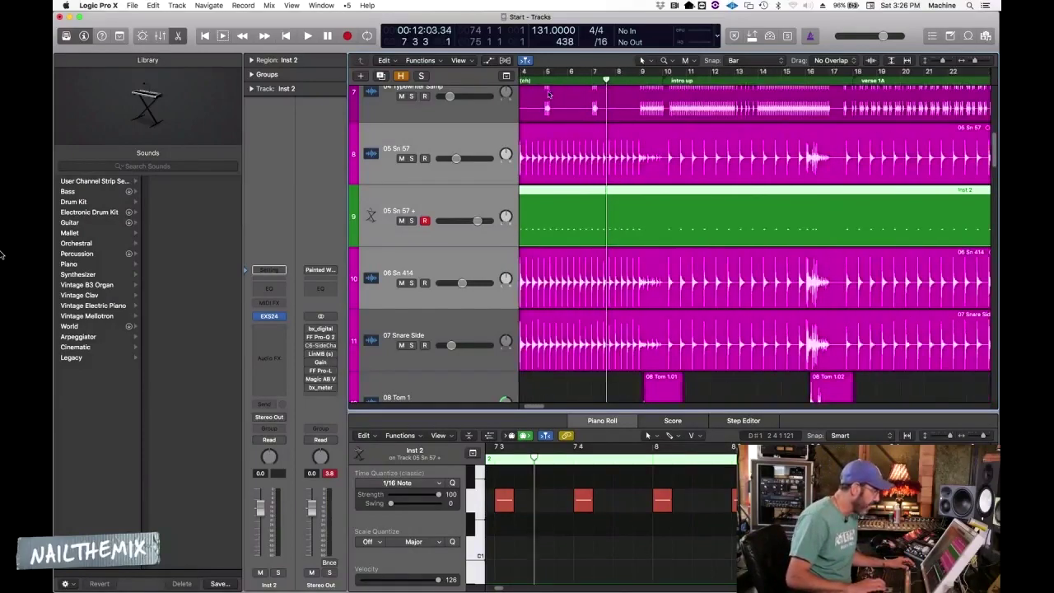
click(536, 81)
key(super+Right)
key(super+Right)
key(super+Right)
key(super+Right)
key(super+Right)
key(super+Right)
key(super+Right)
key(super+Right)
key(super+Right)
key(super+Right)
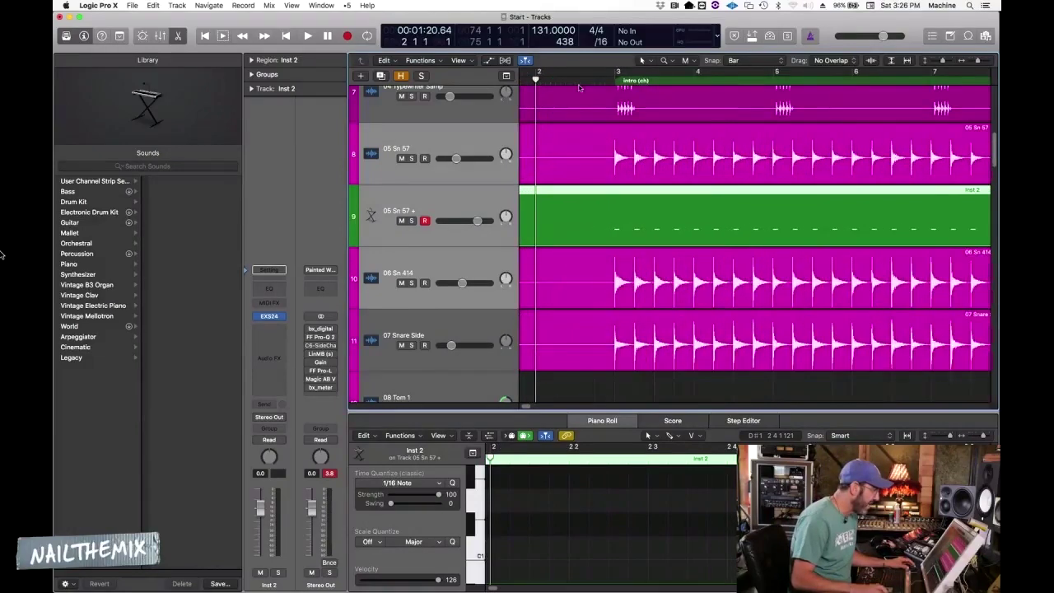
Place the playhead at bar 3 and compare the start of the Inst 2 note with the snare transients at waveform level
click(769, 78)
key(super+Right)
key(super+Right)
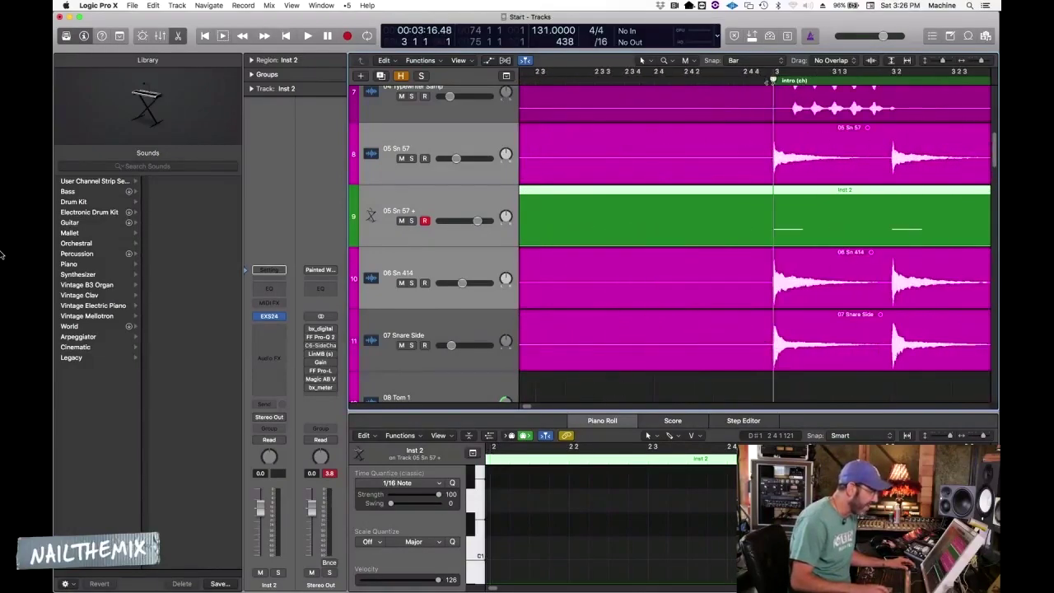
click(757, 168)
key(super+Right)
key(super+Right)
key(super+Right)
key(super+Right)
key(super+Right)
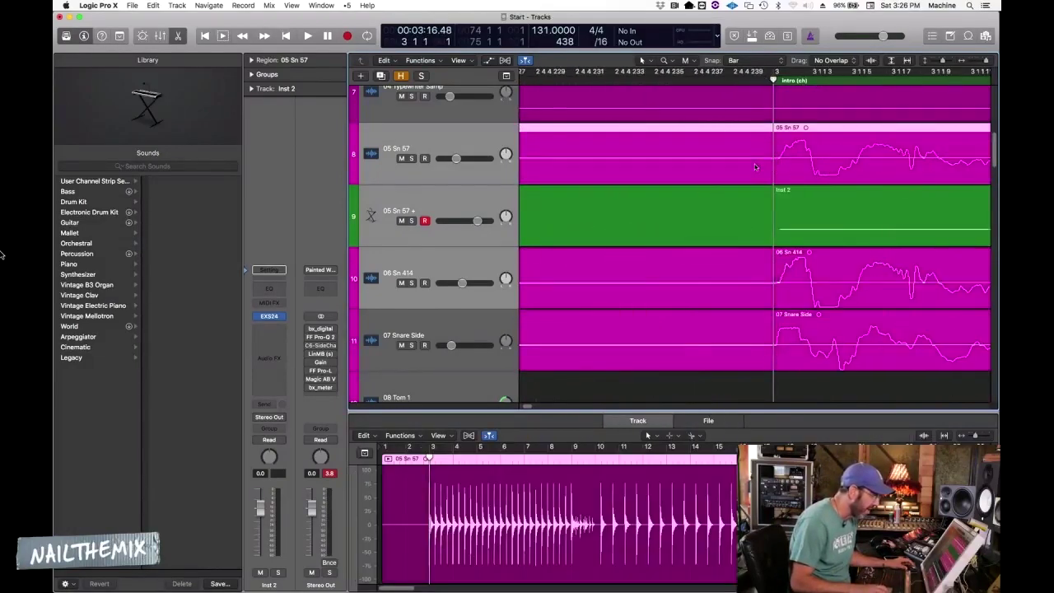
key(super+Left)
key(super+Left)
key(super+Left)
key(super+Left)
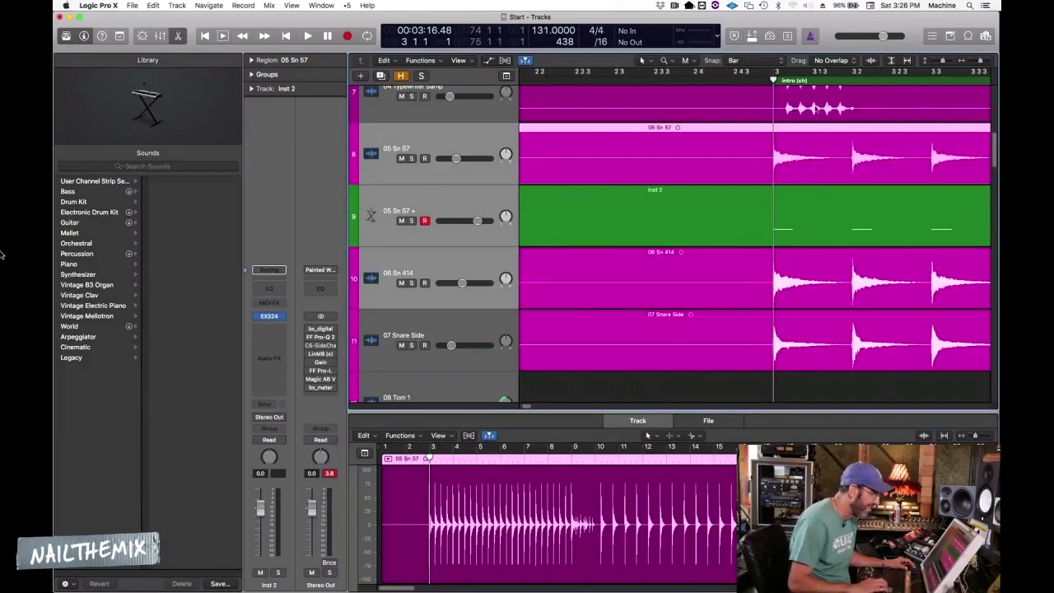
Play the snare tracks from bar 3 and solo 05 Sn 57, 05 Sn 57 + and 06 Sn 414
key(space)
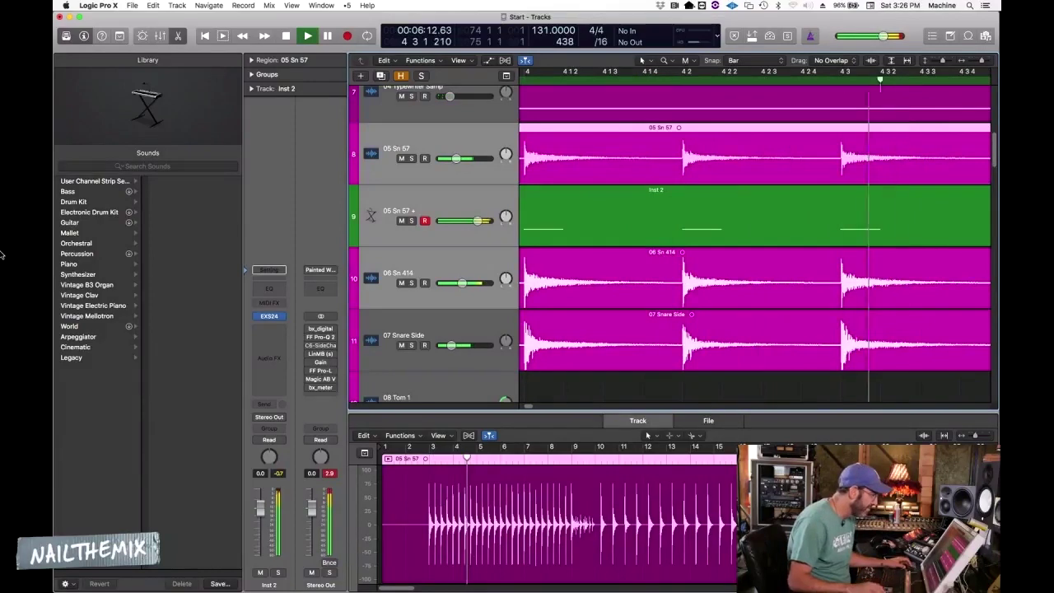
key(space)
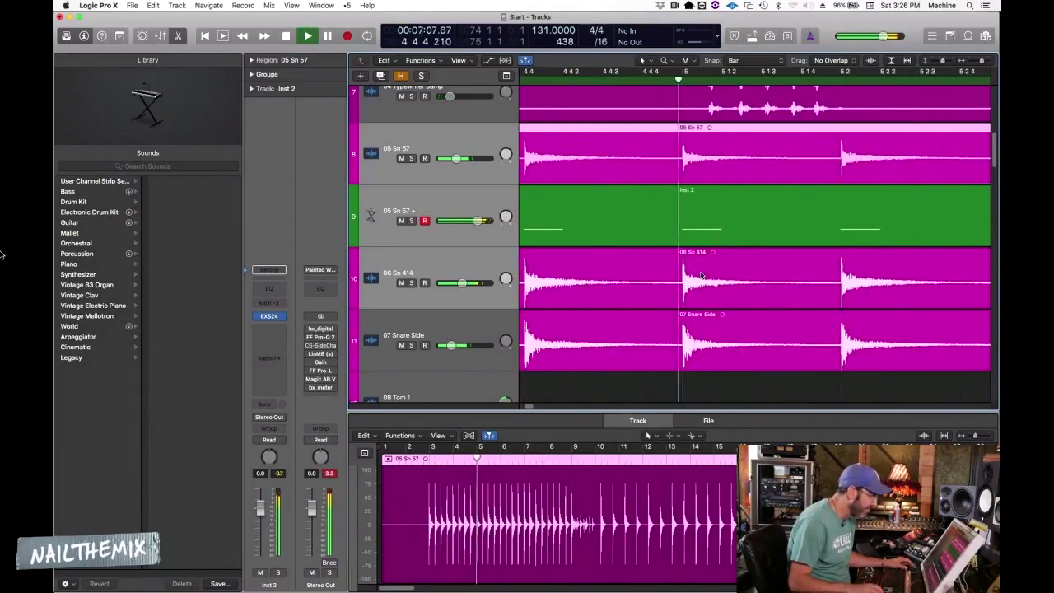
click(411, 158)
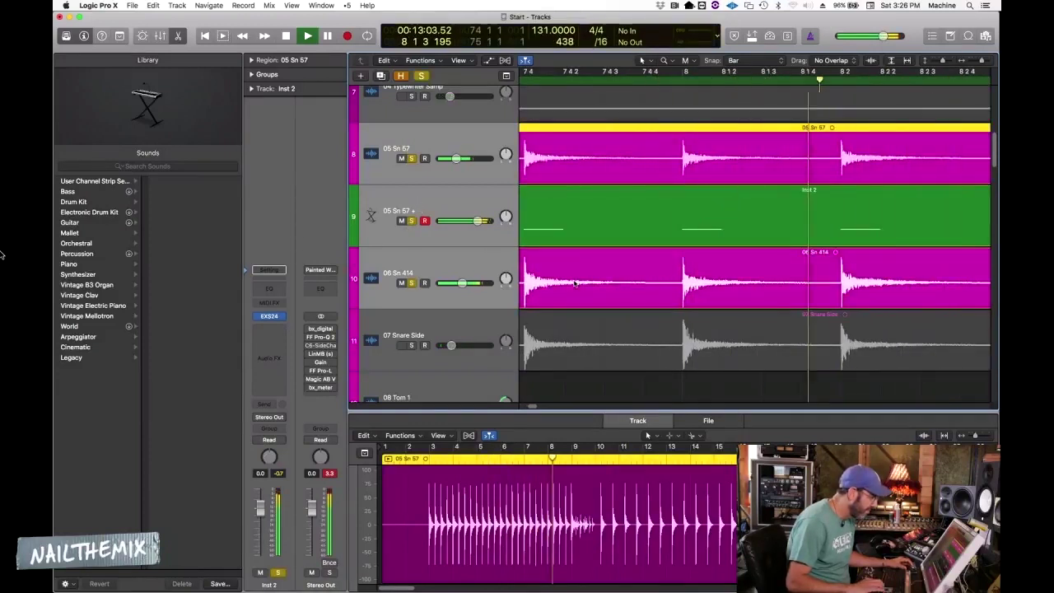
Select the Inst 2 region, compare its triggers with the snare fill at bar 9, and place the playhead at 11 3
click(597, 211)
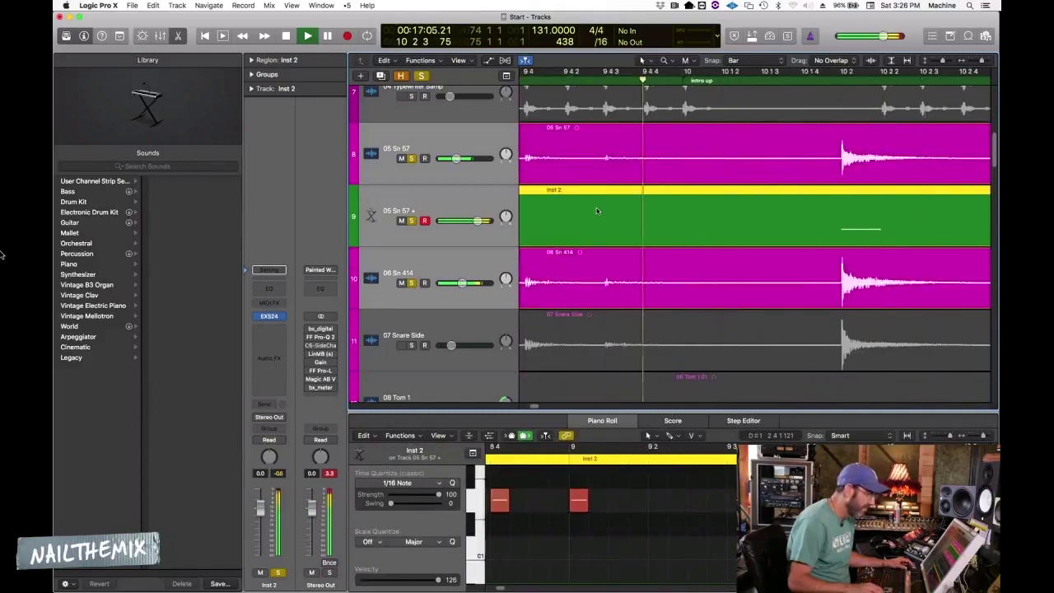
key(super+Left)
key(super+Left)
key(super+Left)
key(super+Left)
key(super+Left)
key(super+Left)
key(super+Left)
key(super+Left)
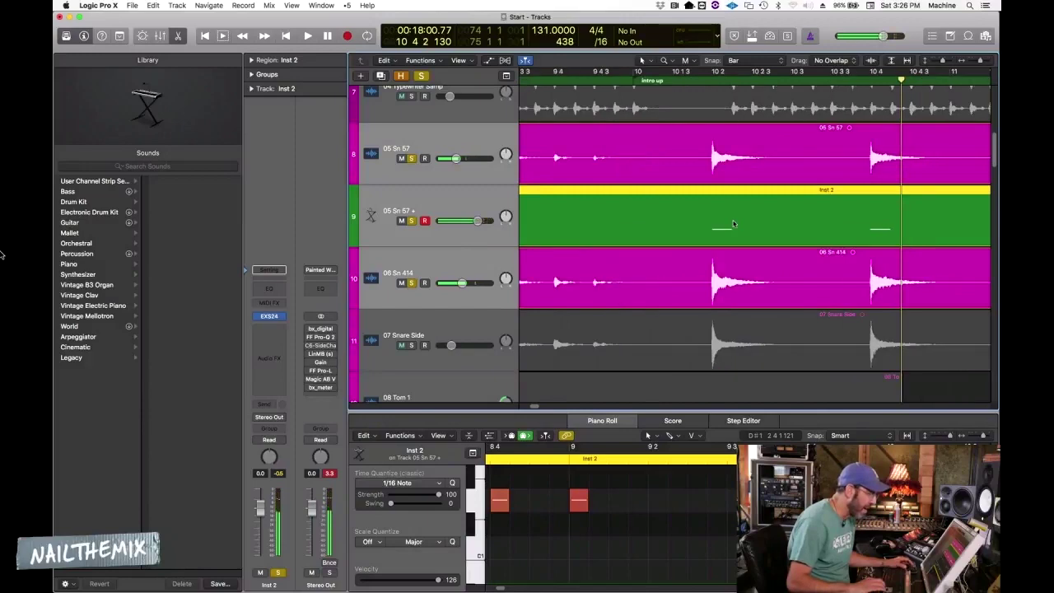
key(super+Right)
key(super+Right)
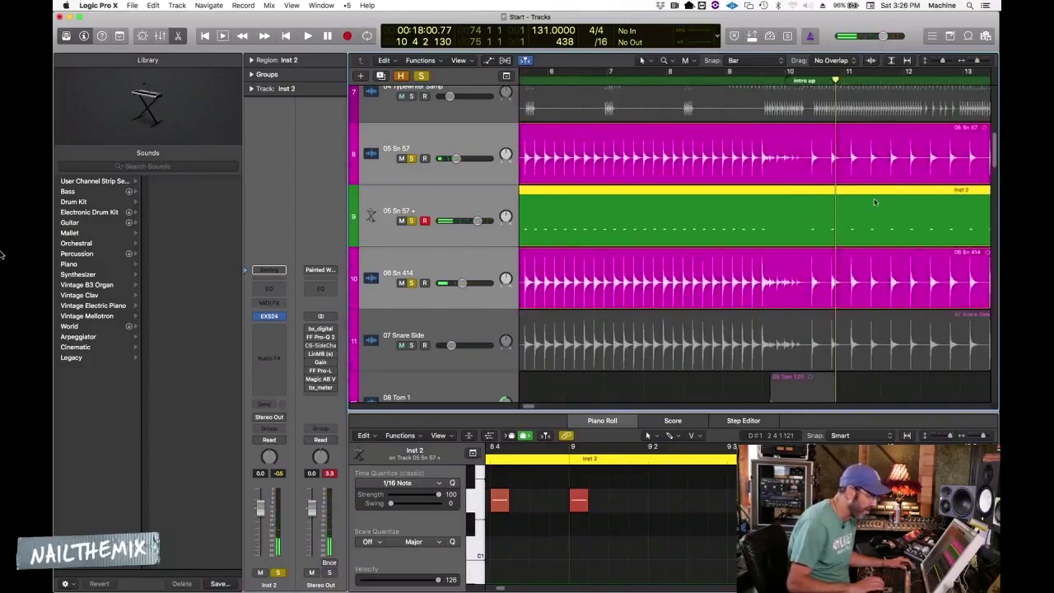
click(883, 81)
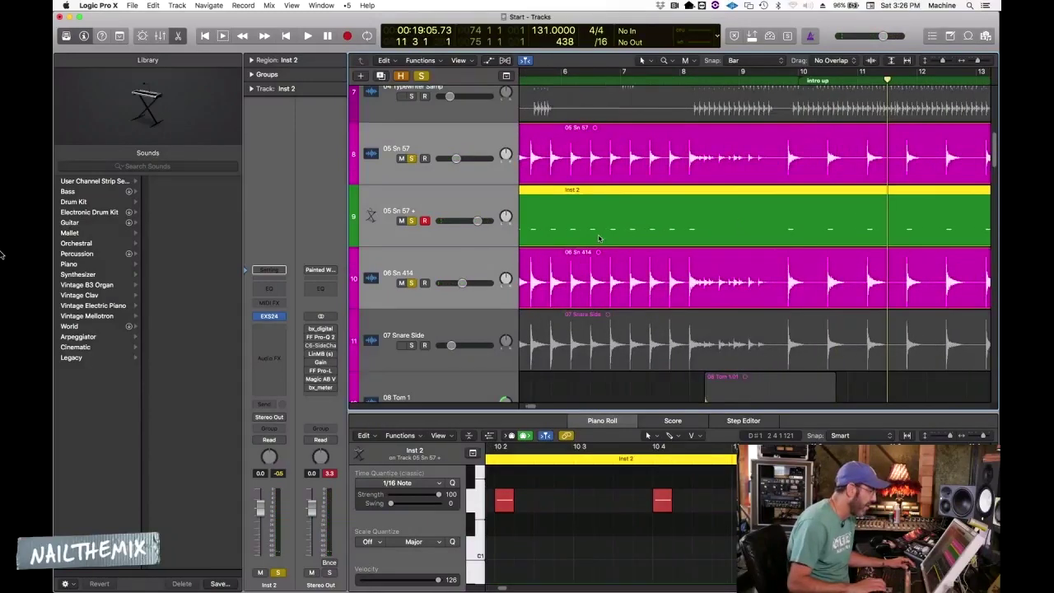
Select the Inst 2 region in the full song overview and play the soloed snares from the start of chorus 2
key(super+Left)
key(super+Left)
key(super+Left)
click(602, 395)
key(super+Left)
key(super+Left)
key(super+Left)
key(super+Left)
key(super+Left)
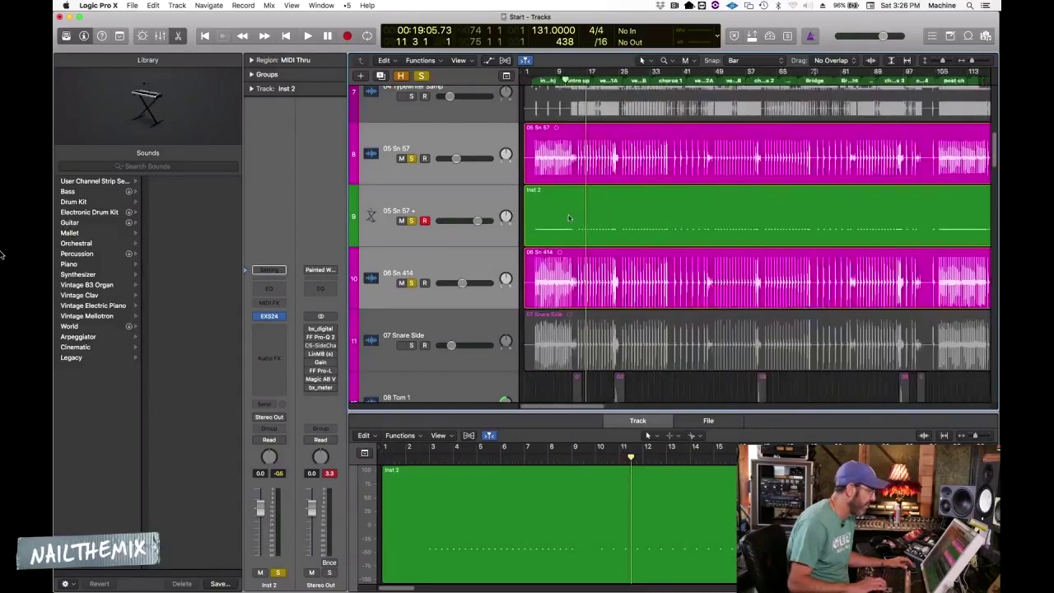
click(580, 225)
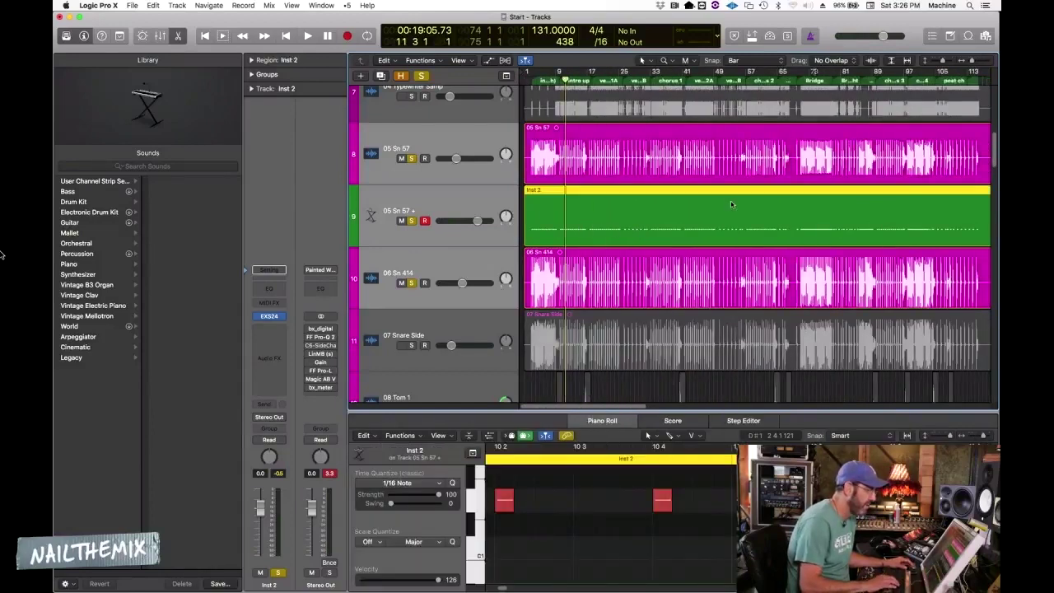
click(750, 84)
key(space)
Find the snare fill at bar 64 before the post Ch section and listen to it with the Inst 2 triggers
key(super+Right)
key(super+Right)
key(super+Right)
key(super+Right)
key(super+Right)
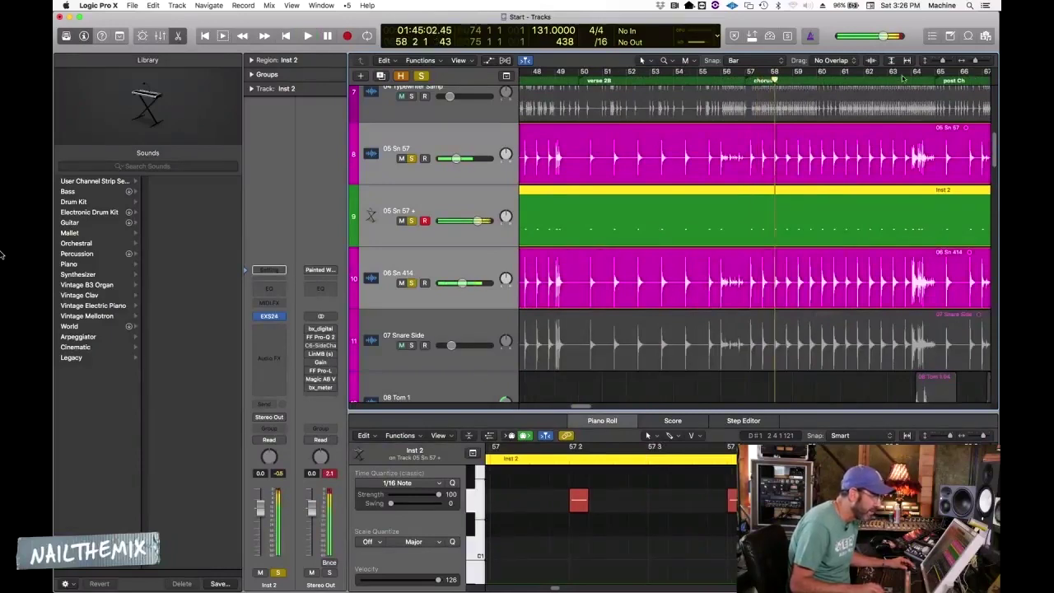
double_click(906, 82)
key(super+Right)
key(super+Right)
key(super+Right)
key(super+Right)
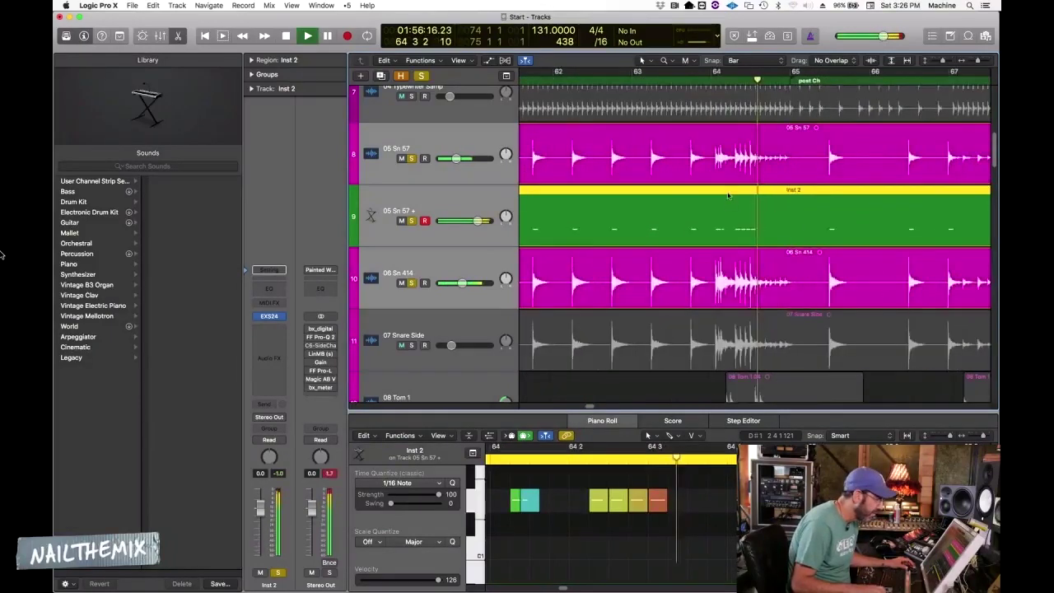
key(space)
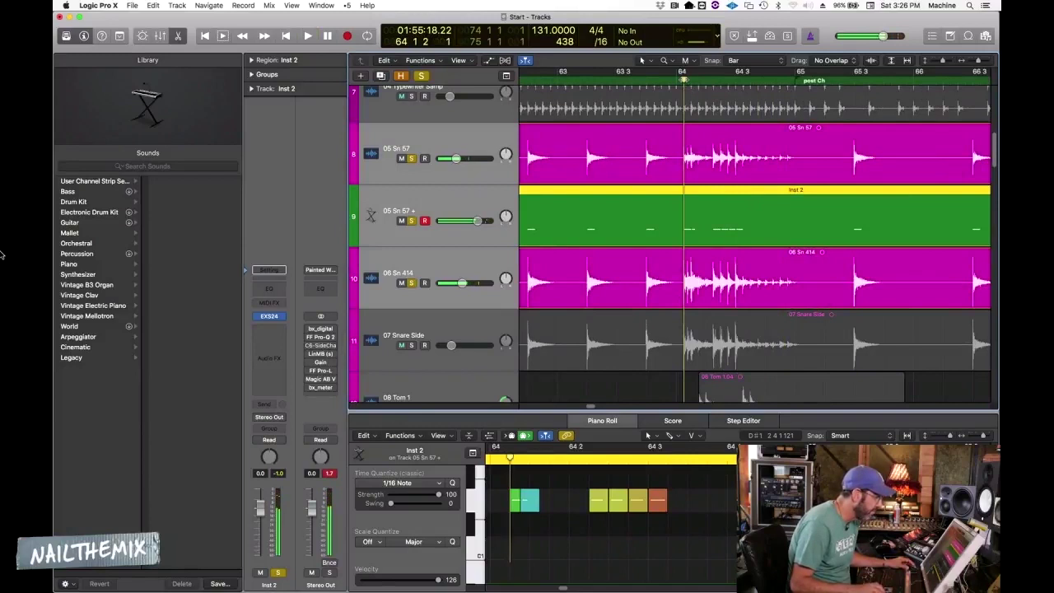
Replay the bar 64 fill and compare the Inst 2 notes with the individual 05 Sn 57 hits at close range
key(space)
key(super+Right)
key(super+Right)
key(super+Right)
key(super+Right)
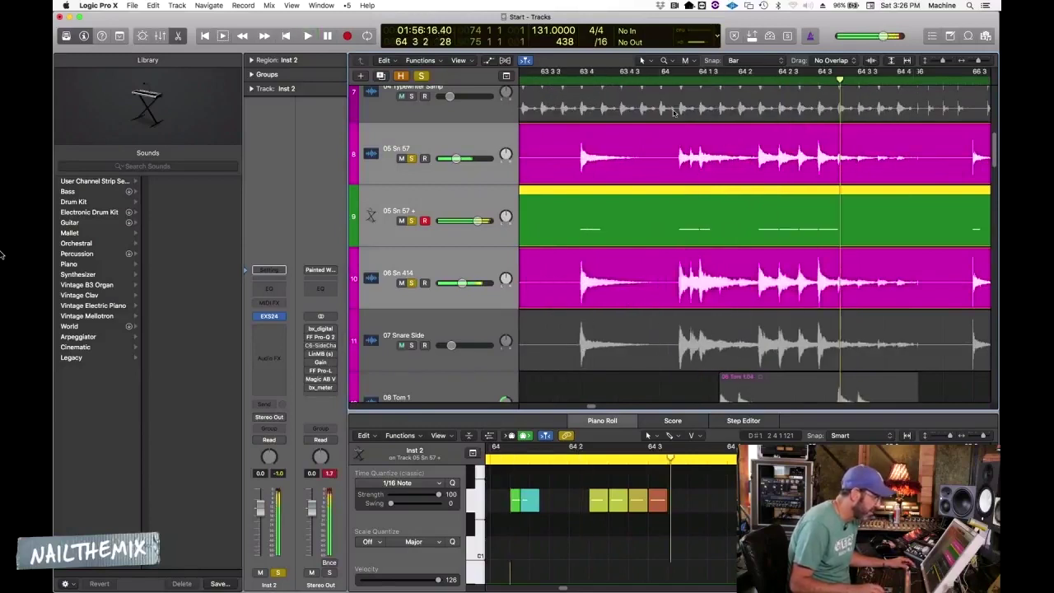
key(space)
click(676, 146)
key(space)
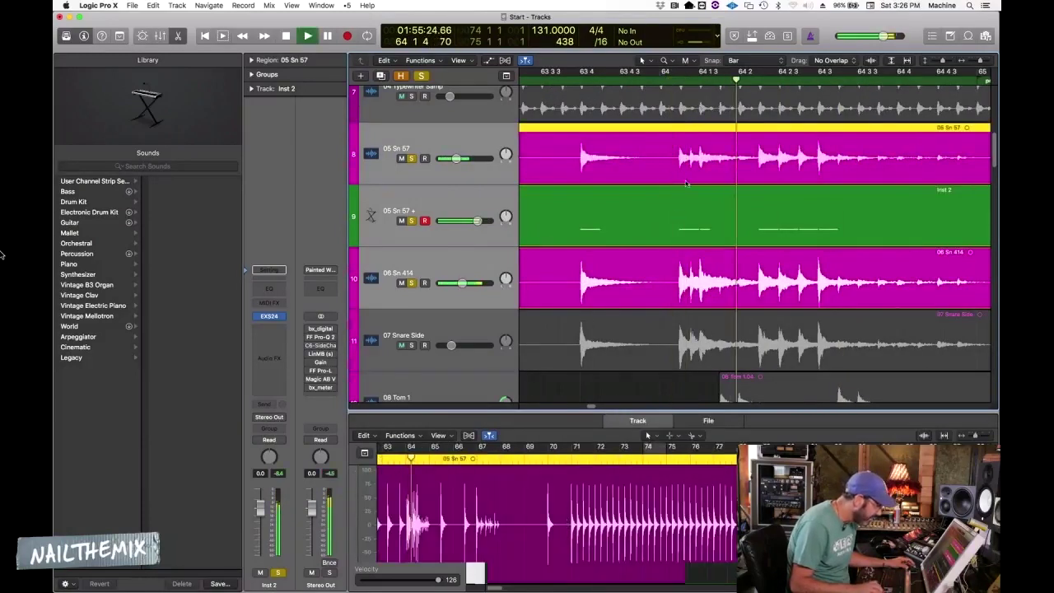
click(679, 213)
key(space)
key(space)
key(space)
Shorten the first two Inst 2 notes of the bar 64 fill and play it back
click(524, 502)
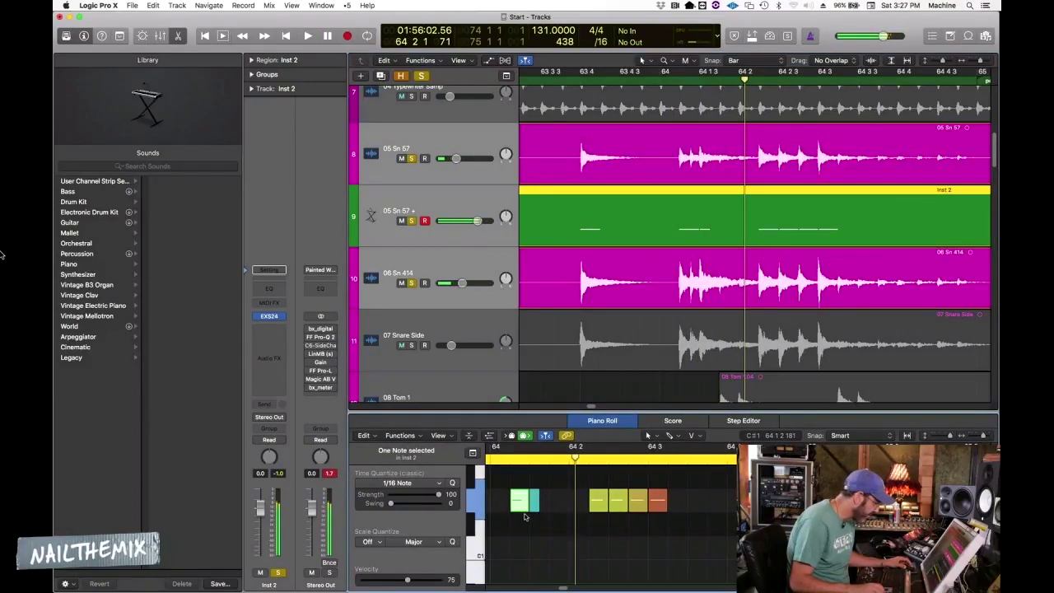
mouse_move(524, 507)
mouse_down()
mouse_move(534, 512)
mouse_move(522, 517)
mouse_up()
key(space)
key(space)
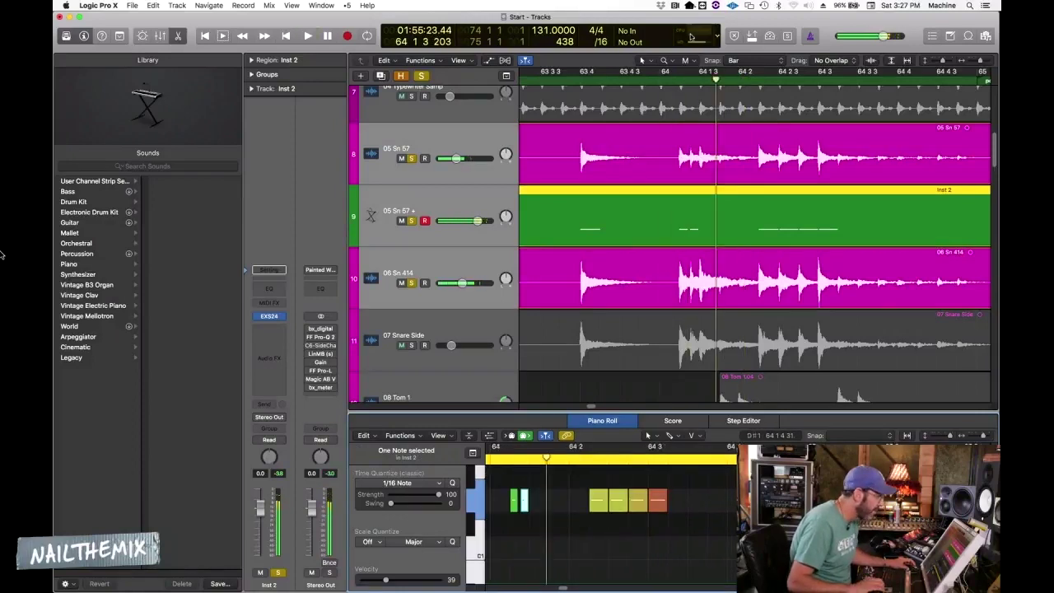
Place the playhead at 64 1 2 and lengthen the second Inst 2 note past the third snare hit
click(677, 80)
key(super+Right)
key(super+Right)
key(super+Right)
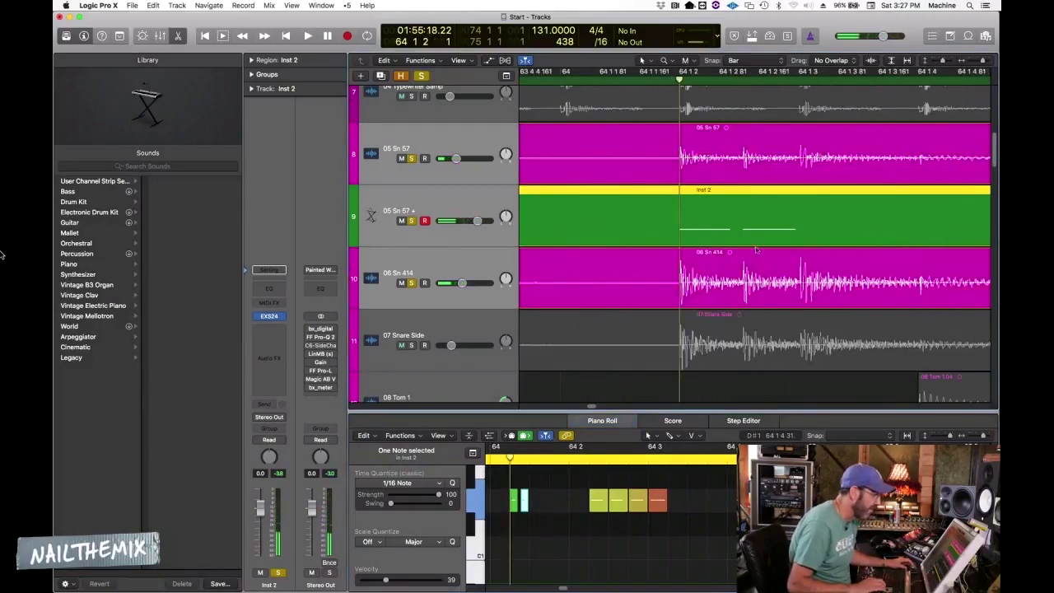
click(525, 504)
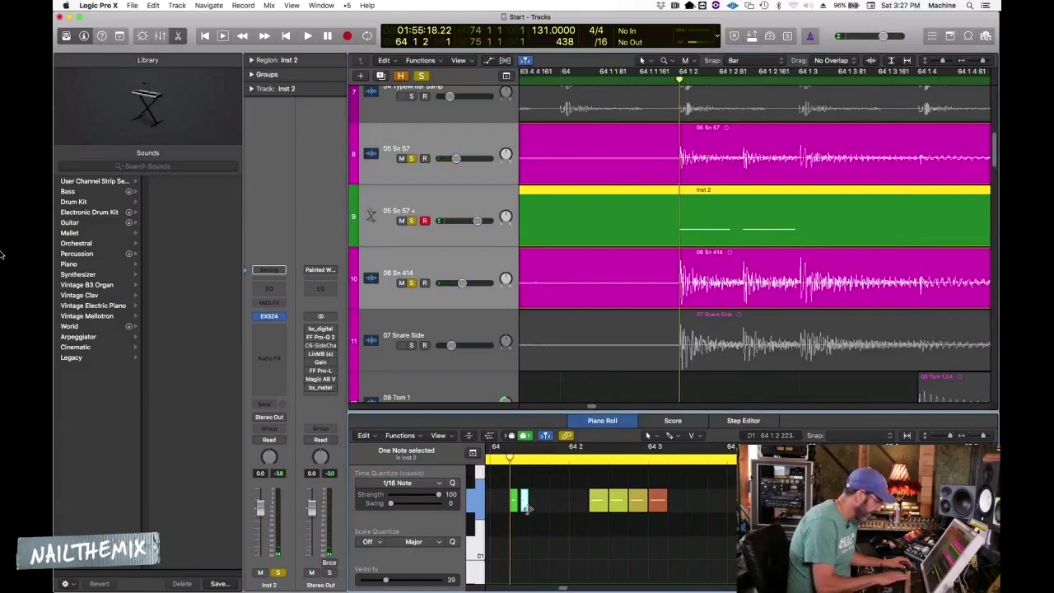
drag(527, 508, 559, 508)
Move the playhead to the third snare transient at 64 1 3 and split the lengthened Inst 2 note there
click(657, 157)
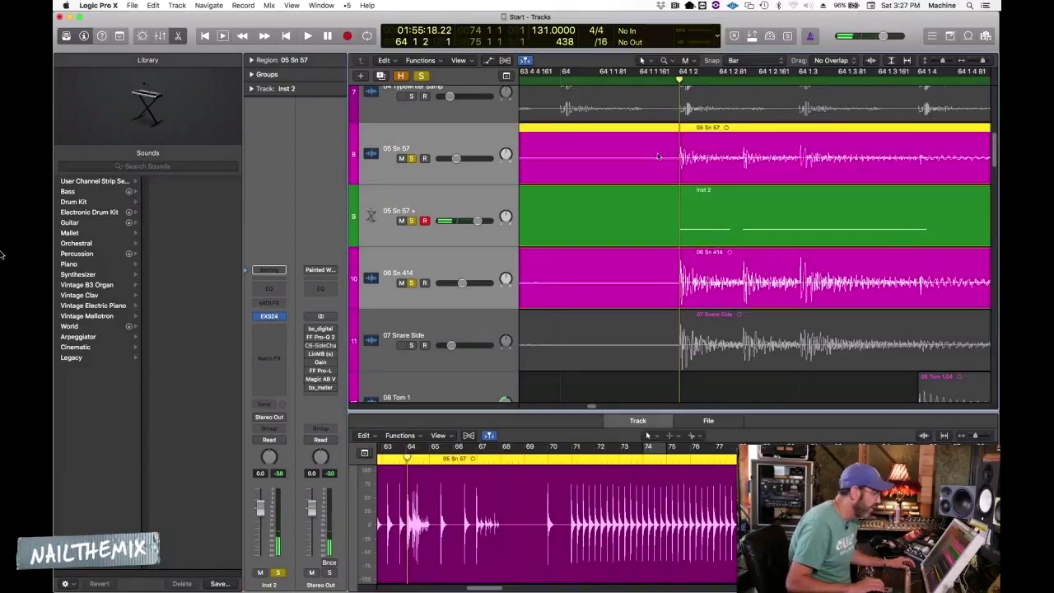
key(ctrl+period)
key(ctrl+period)
click(751, 223)
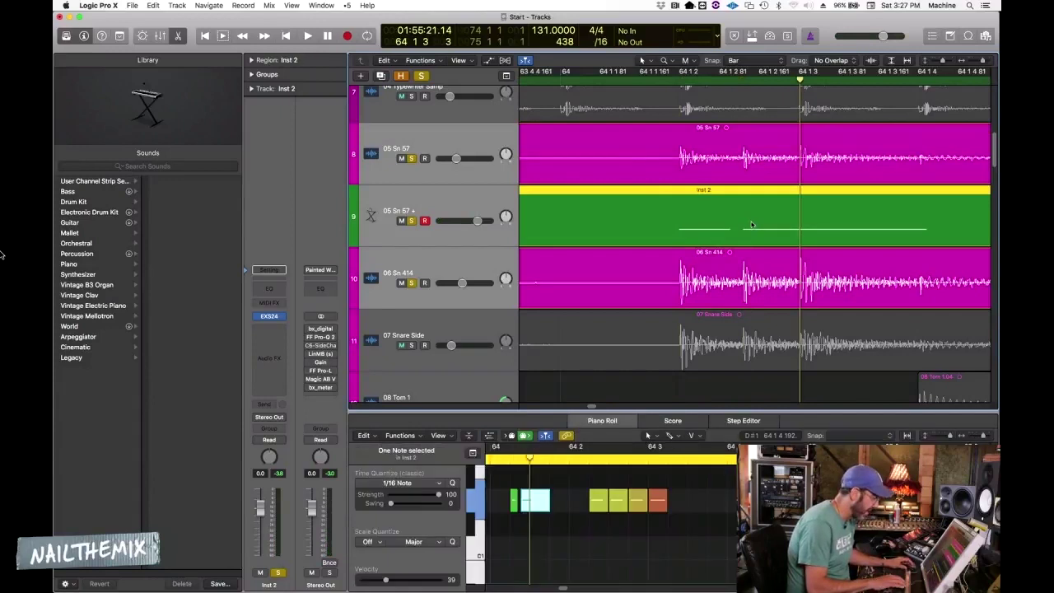
click(537, 503)
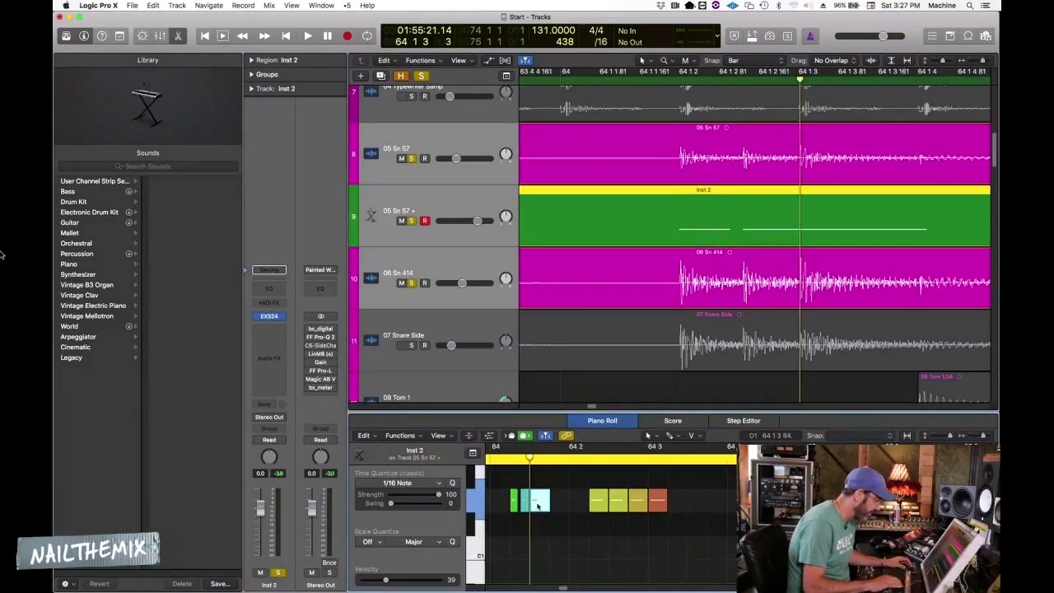
click(538, 523)
Play the edited bar 64 fill through into the post Ch section
key(space)
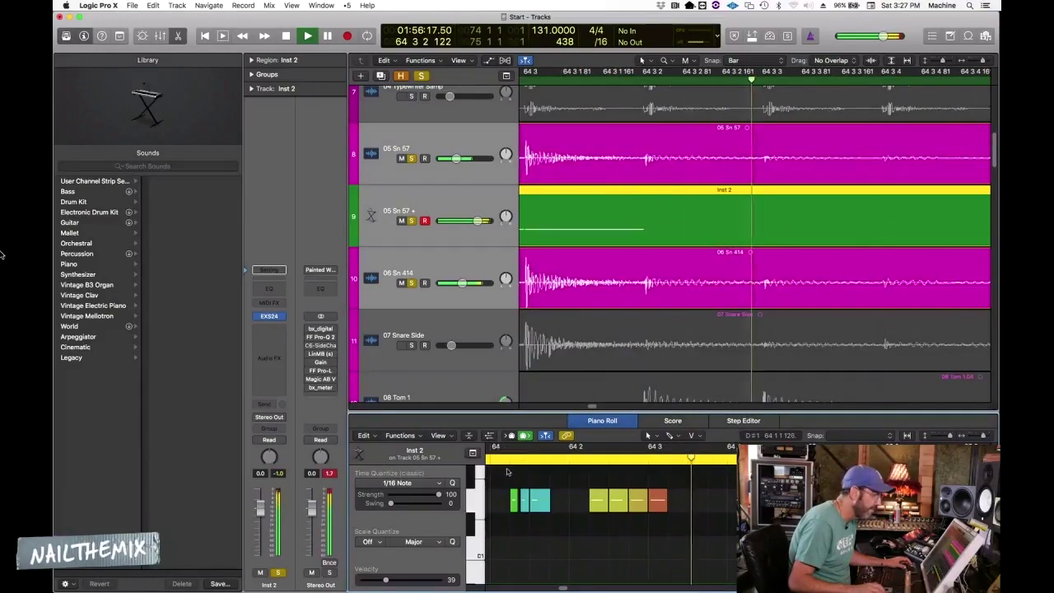
click(639, 216)
key(super+Left)
key(super+Left)
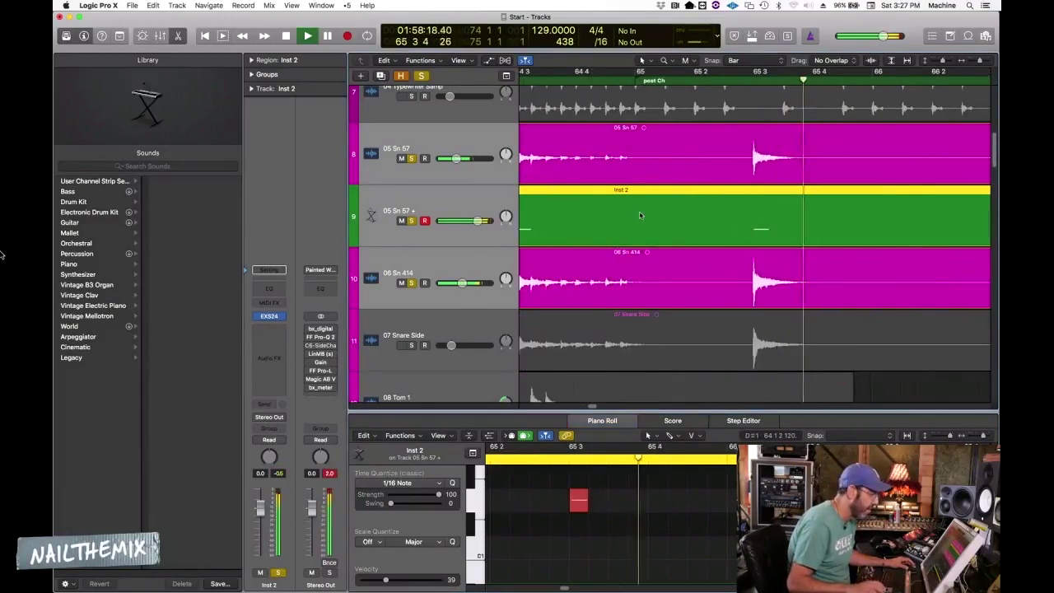
scroll(639, 215, down, 4)
key(super+Left)
Delete the 05 Sn 57 + instrument track together with its Inst 2 trigger region
click(450, 256)
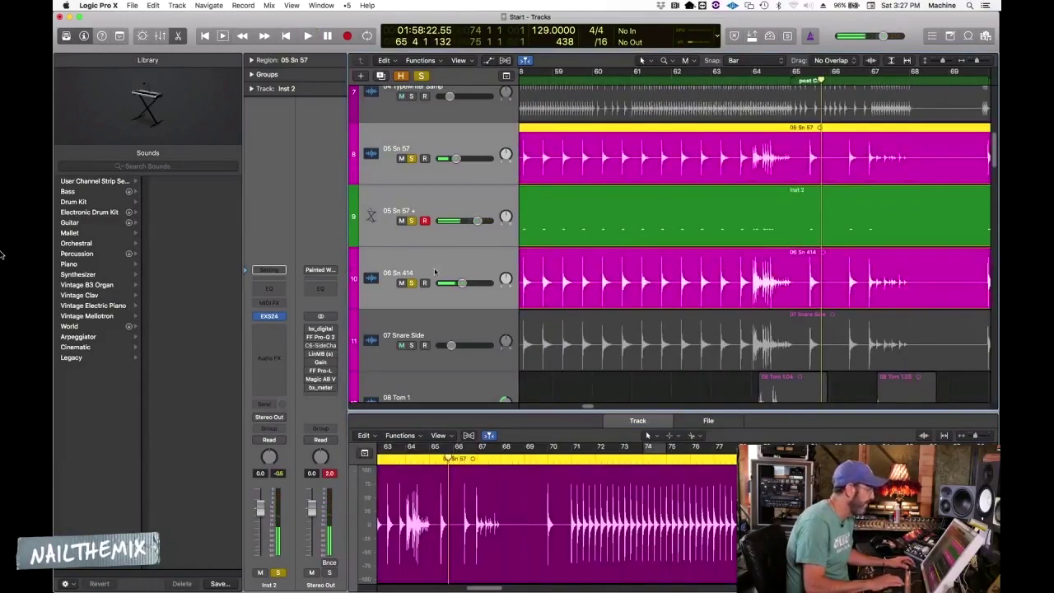
click(384, 338)
click(367, 213)
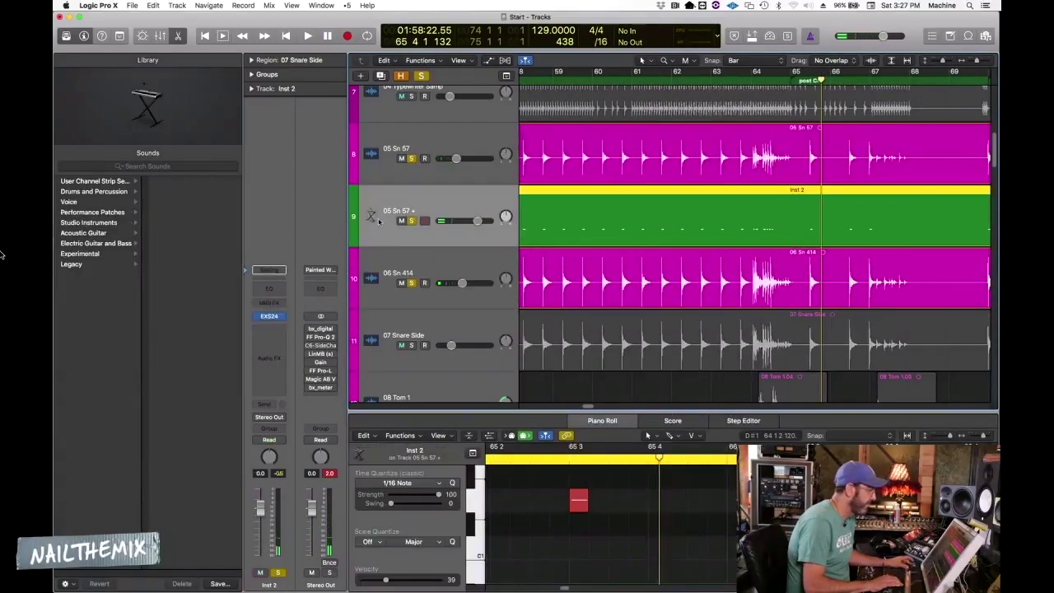
key(Delete)
key(super+BackSpace)
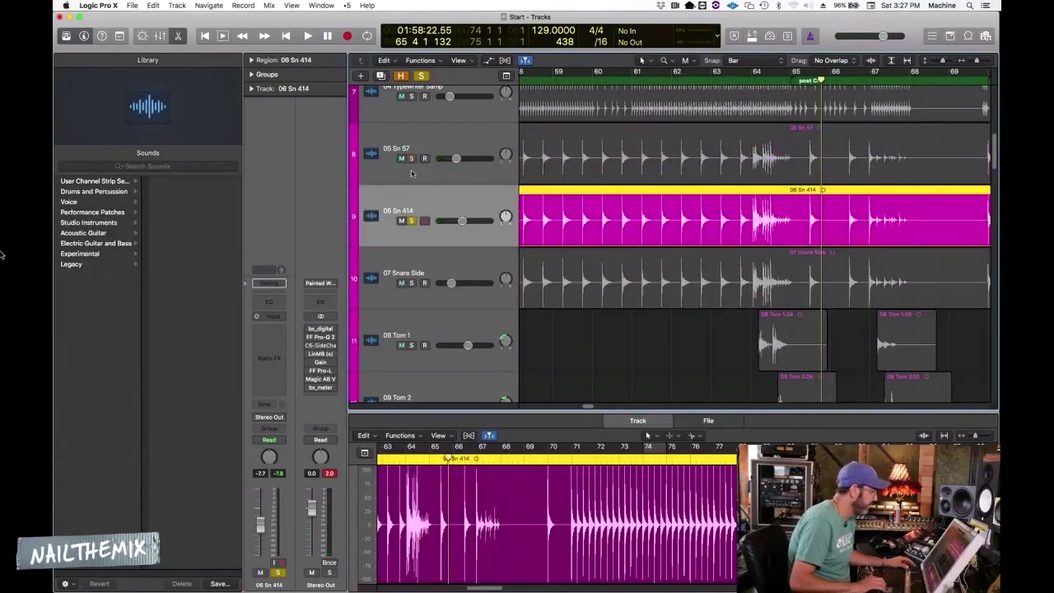
Turn off the solo on the 06 Sn 414 track and go to the existing MIDI tracks above the kicks
click(411, 220)
key(super+Up)
scroll(611, 211, up, 6)
key(super+Left)
key(super+Left)
key(super+Left)
key(super+Left)
key(super+Left)
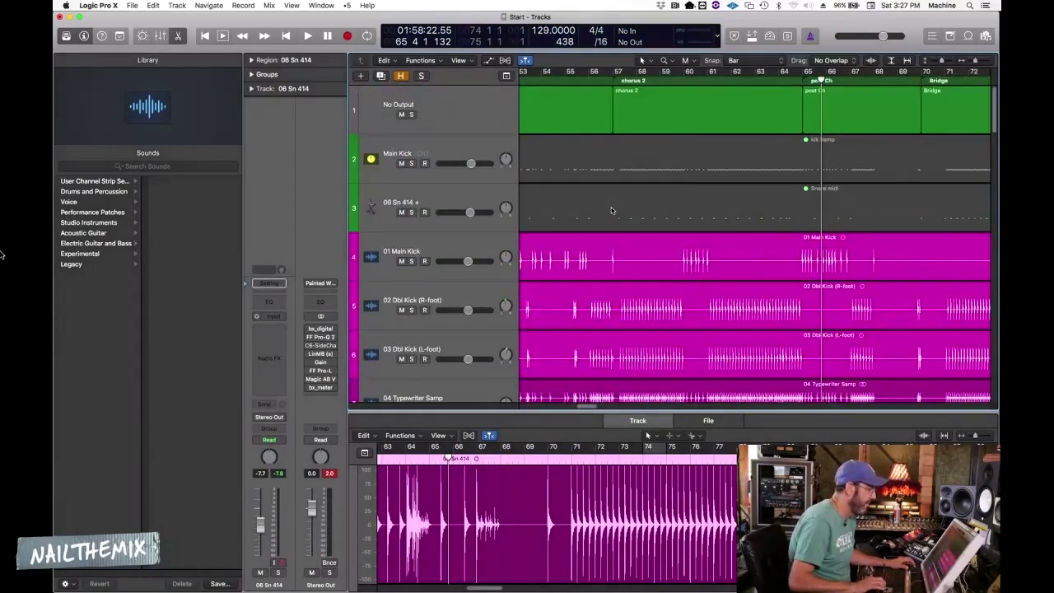
Unmute the Snare midi region, audition its 06 Sn 414 + track, and move the playhead to bar 13
click(525, 219)
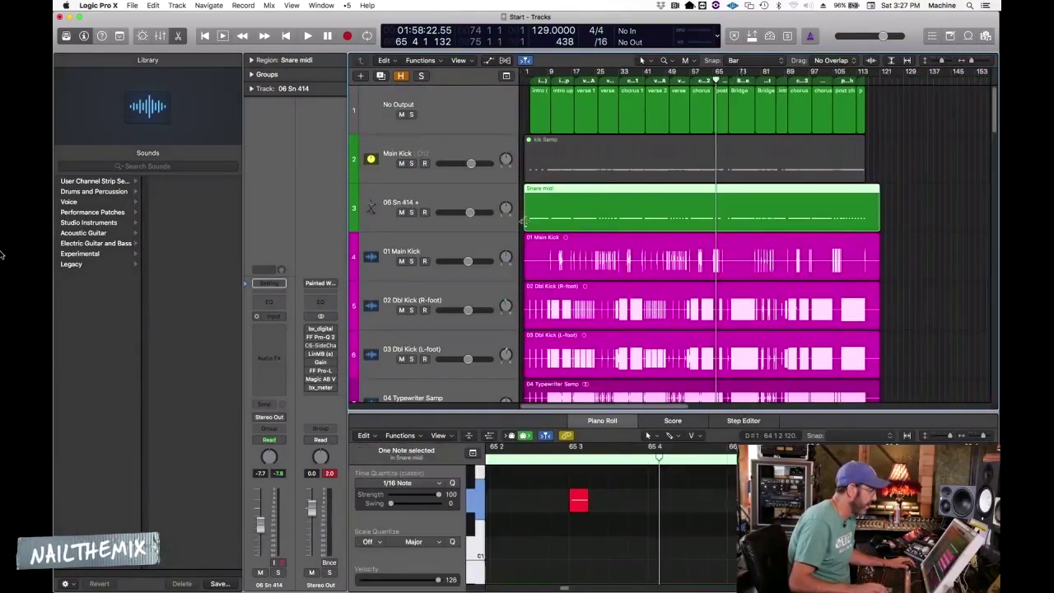
click(444, 205)
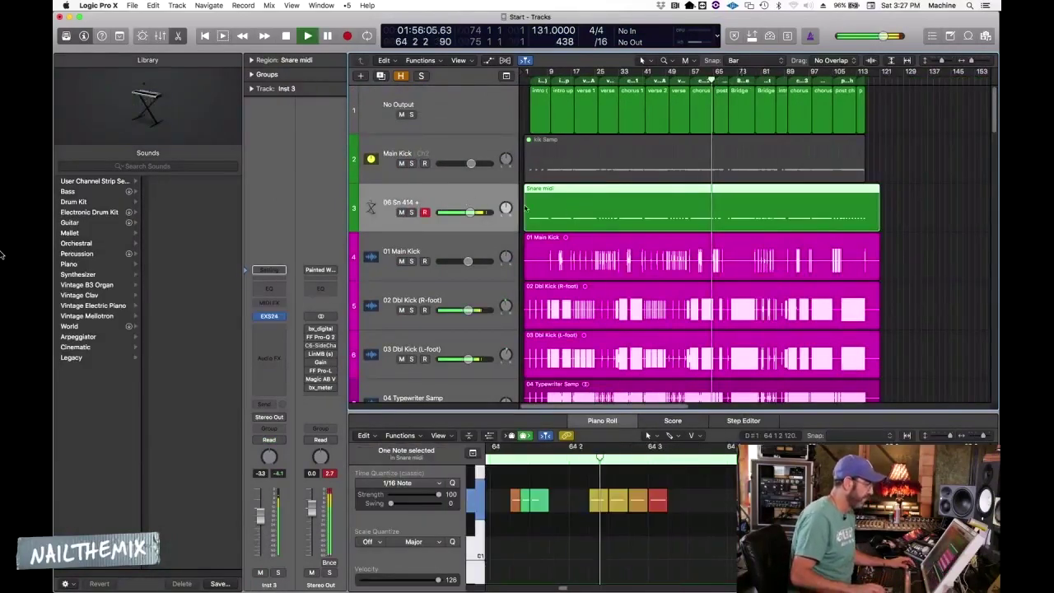
click(559, 80)
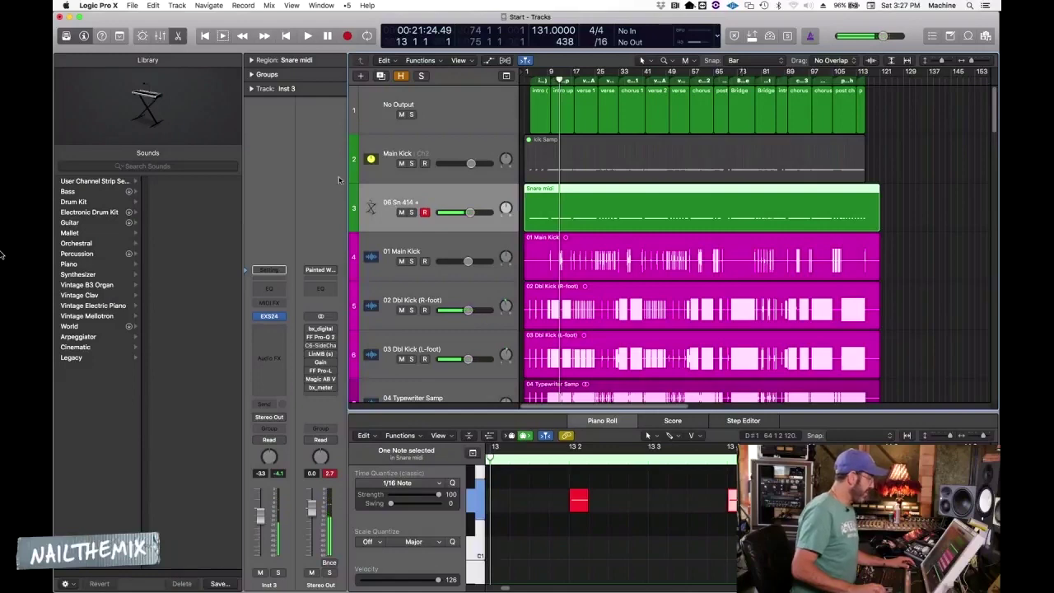
Hide the Library and place the playhead at bar 25 near the end of verse 1A
click(66, 37)
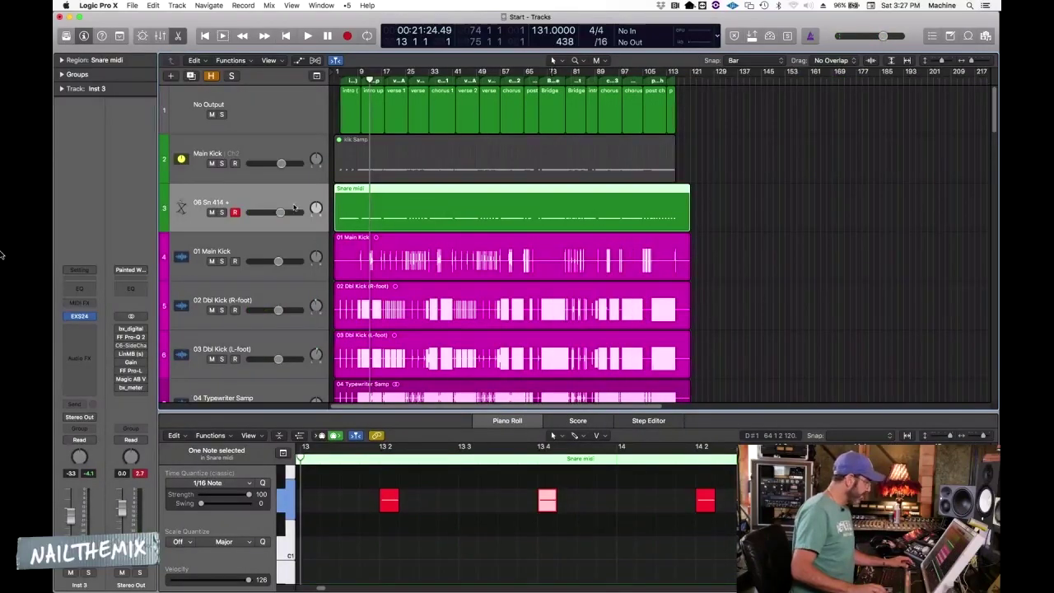
drag(730, 207, 523, 213)
key(super+Right)
key(super+Right)
key(super+Right)
key(super+Right)
key(super+Right)
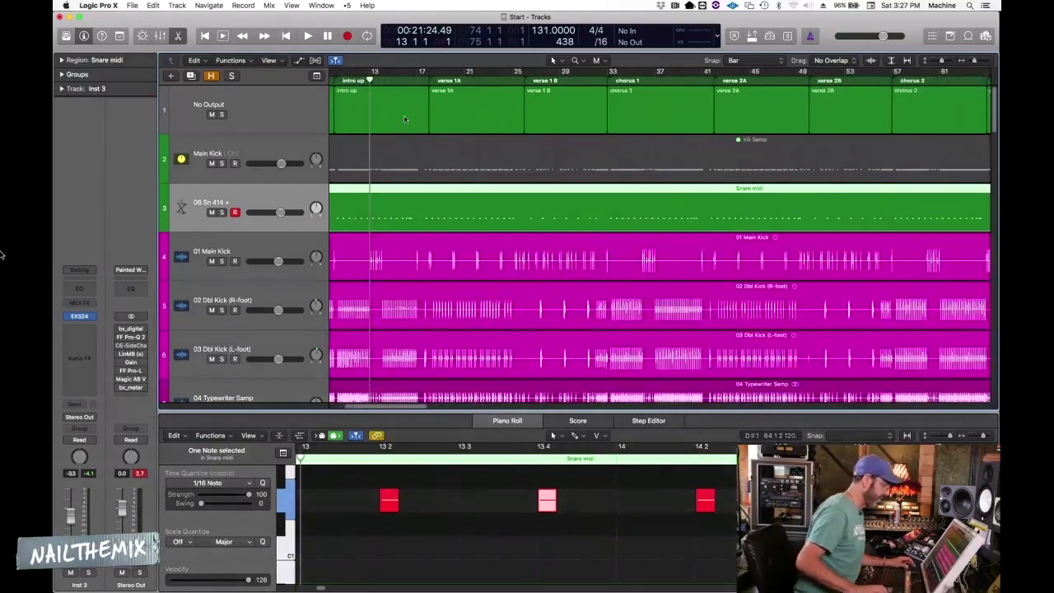
click(572, 81)
Reduce the track heights to show more drum tracks, select the 01 Main Kick region, and return the playhead to bar 13
key(comma)
key(super+Up)
key(super+Up)
key(super+Up)
key(super+Up)
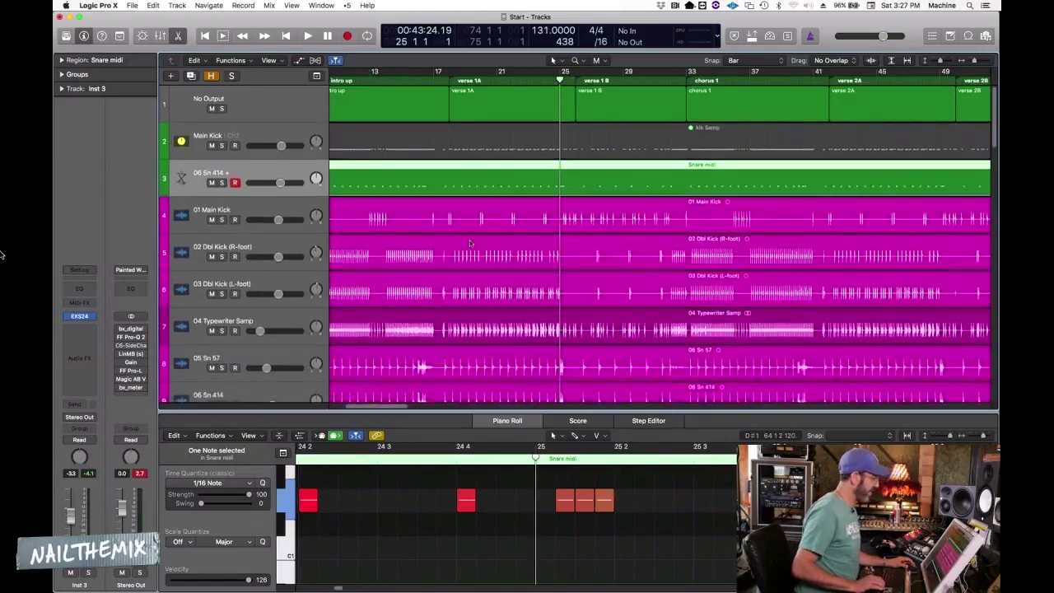
click(489, 229)
key(Up)
key(super+Up)
key(super+Left)
key(super+Left)
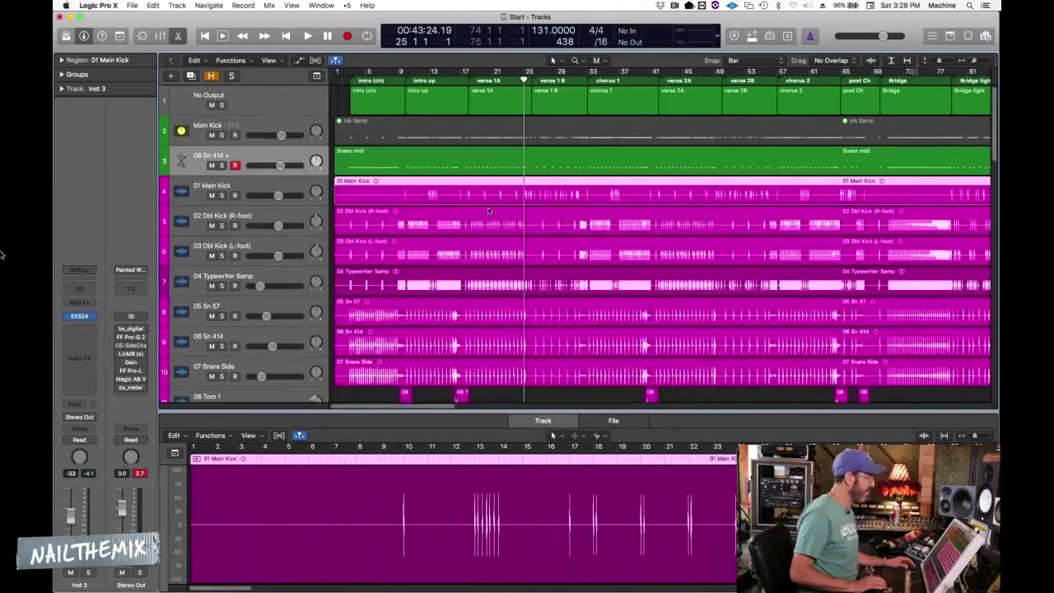
click(406, 80)
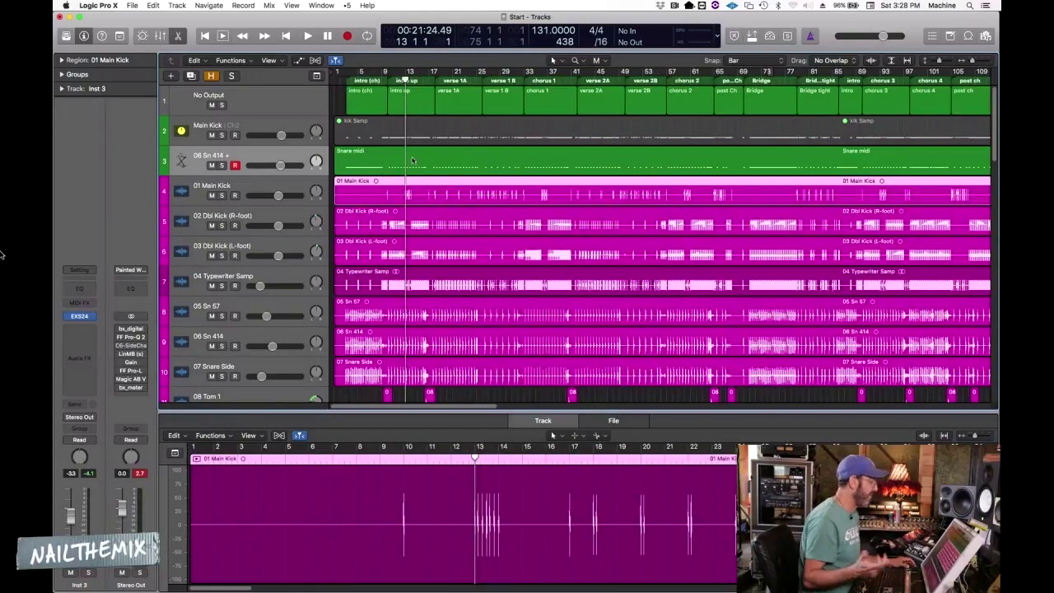
Solo the Snare midi region on the 06 Sn 414 + track and play it from bar 13
click(247, 156)
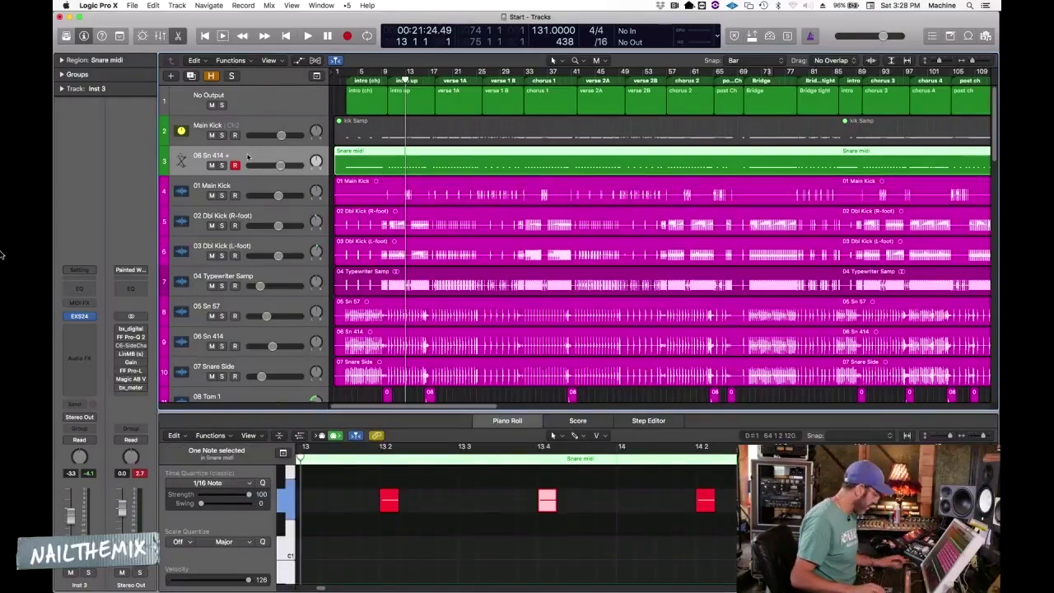
key(ctrl+s)
key(space)
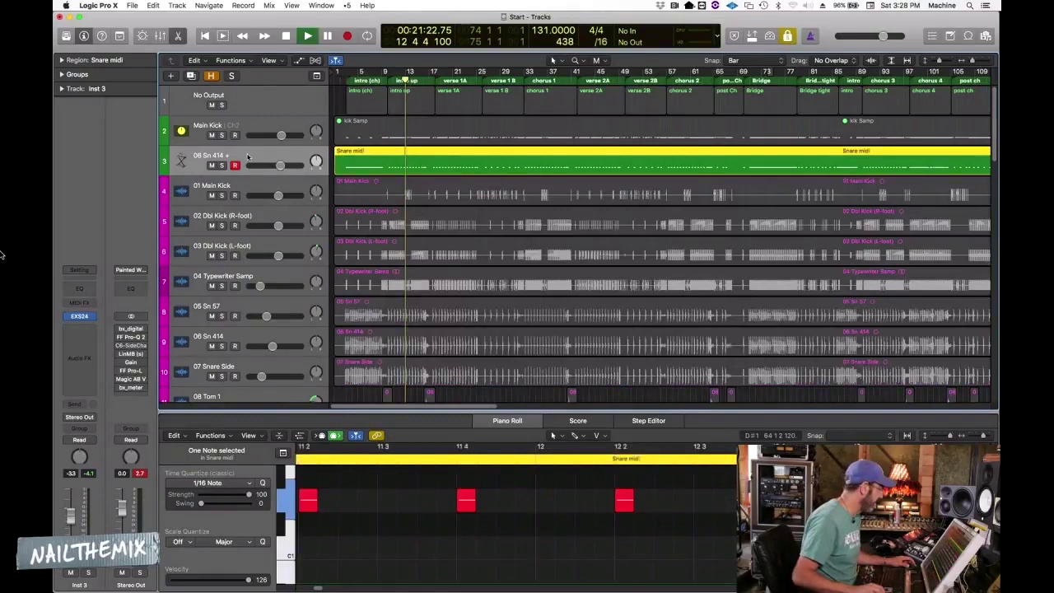
Open the EXS24 sampler on the 06 Sn 414 + track, inspect its KEY SPIKE instrument during playback, and close it
click(82, 316)
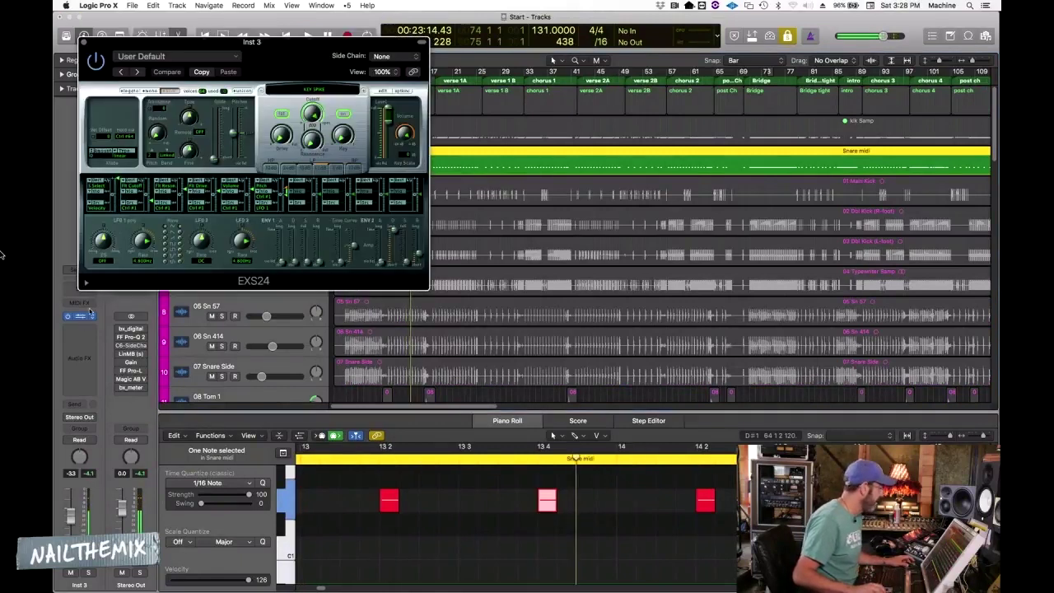
key(space)
drag(402, 136, 409, 90)
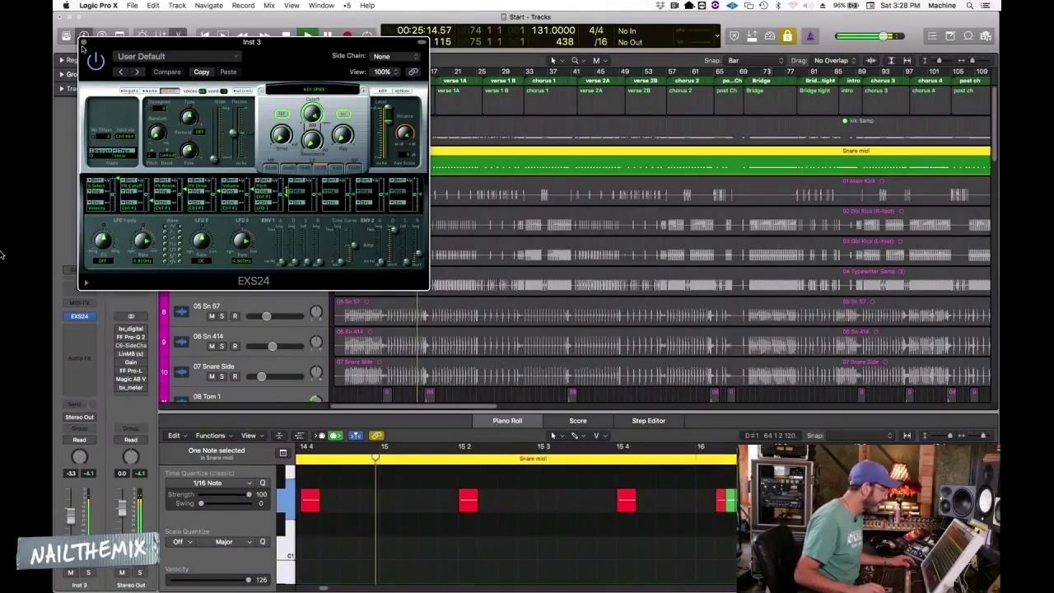
click(83, 42)
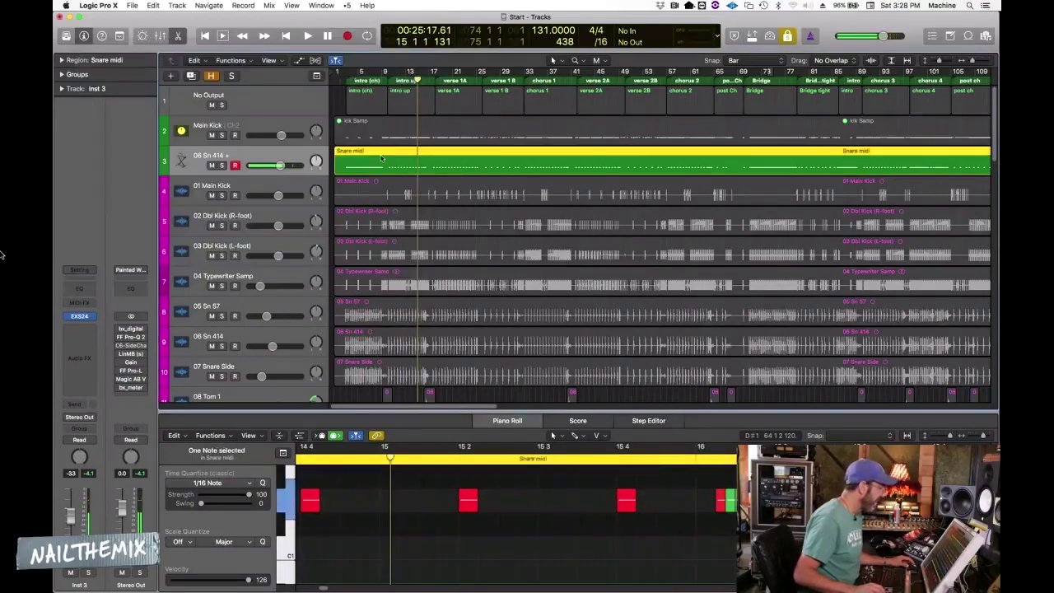
Show the Snare midi region's parameters and place the playhead at bar 22
click(61, 60)
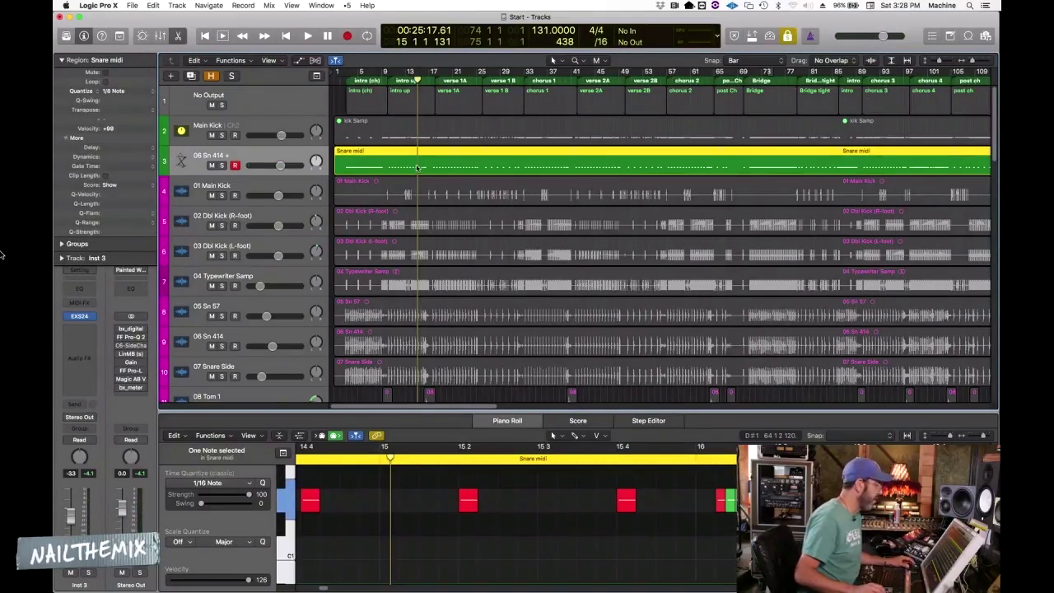
click(457, 81)
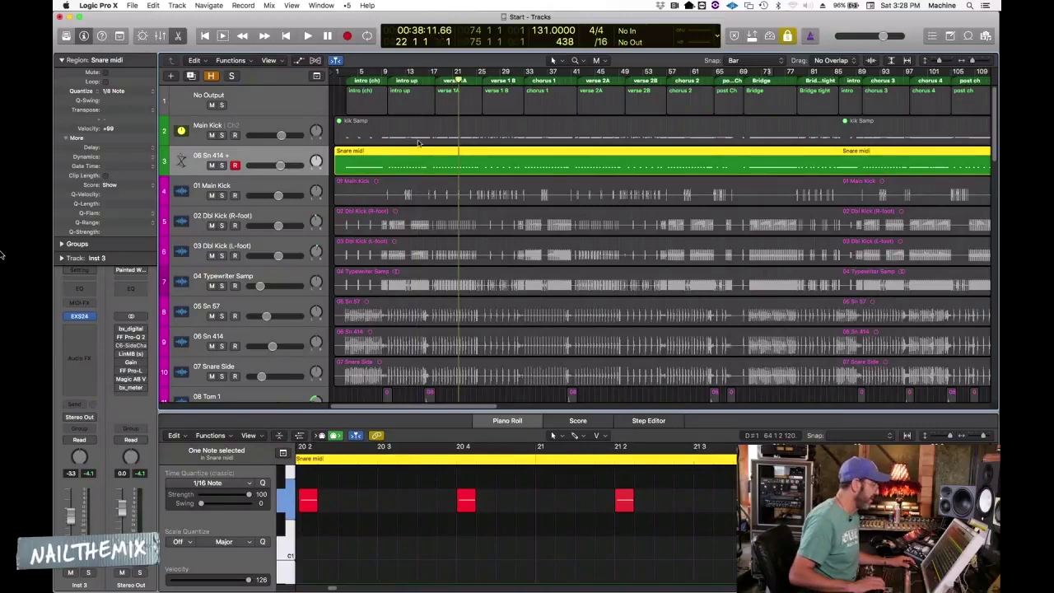
key(super+Left)
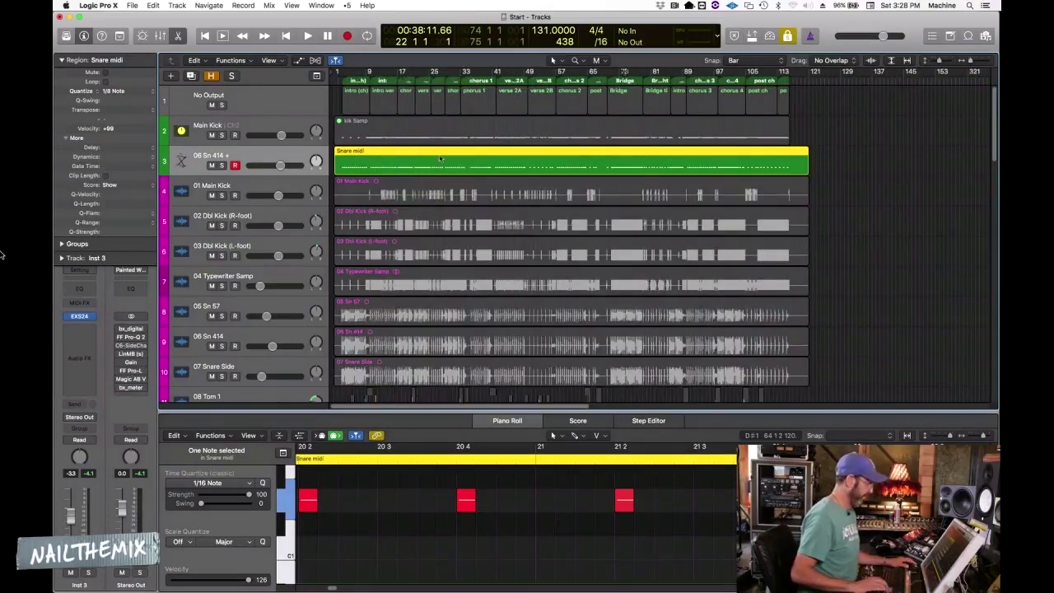
Bounce the Snare midi region in place to a new track named Sn SPIKE, muting the source region
key(super+Left)
key(super+Down)
key(ctrl+b)
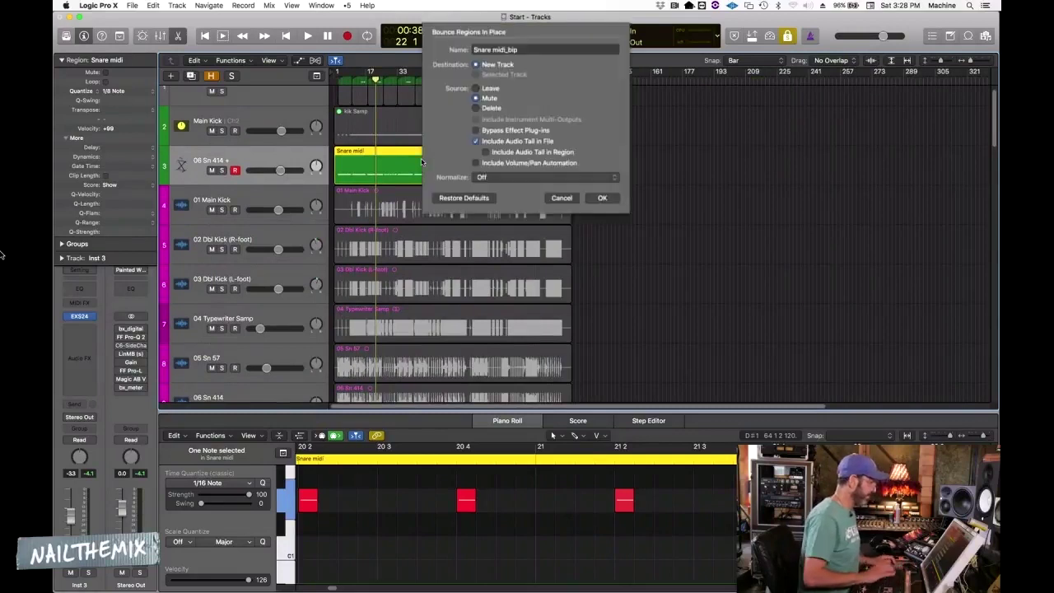
text(Sn SPIKE)
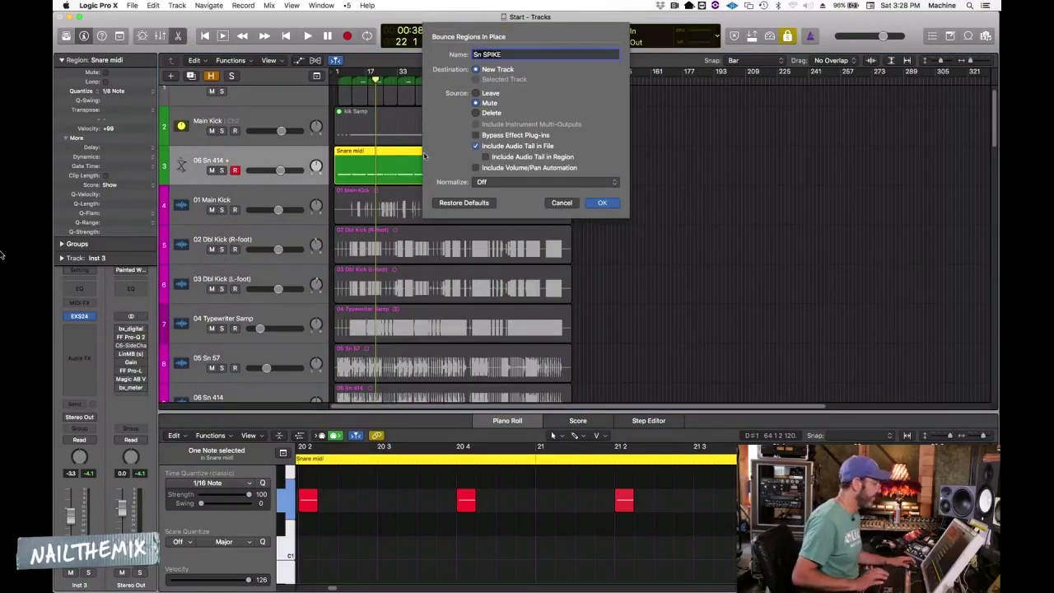
click(602, 203)
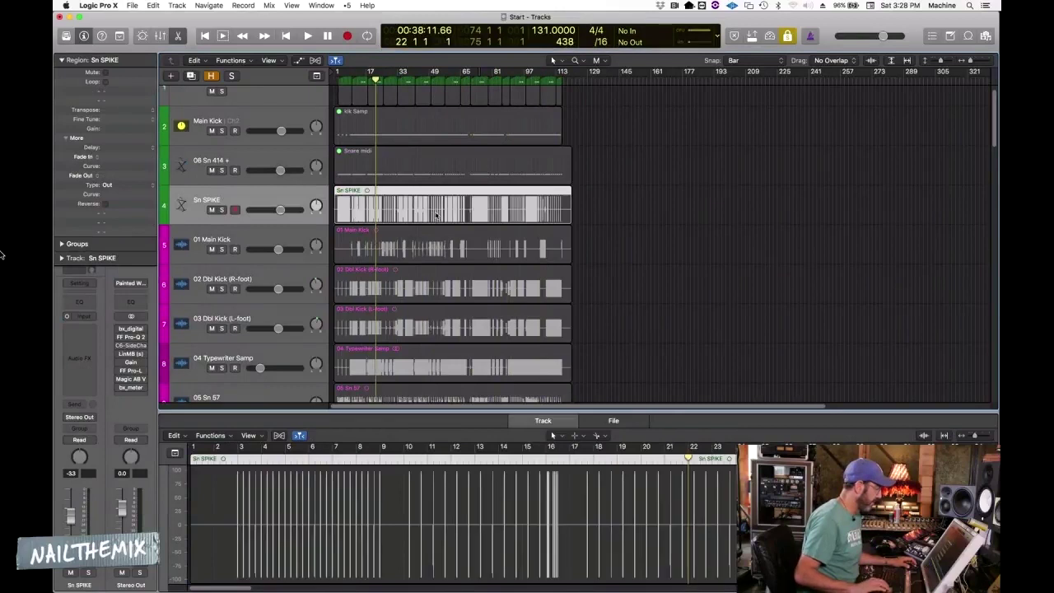
Enlarge the track heights and play the Sn SPIKE track together with the kicks from bar 22
key(super+Down)
key(super+Down)
key(super+Down)
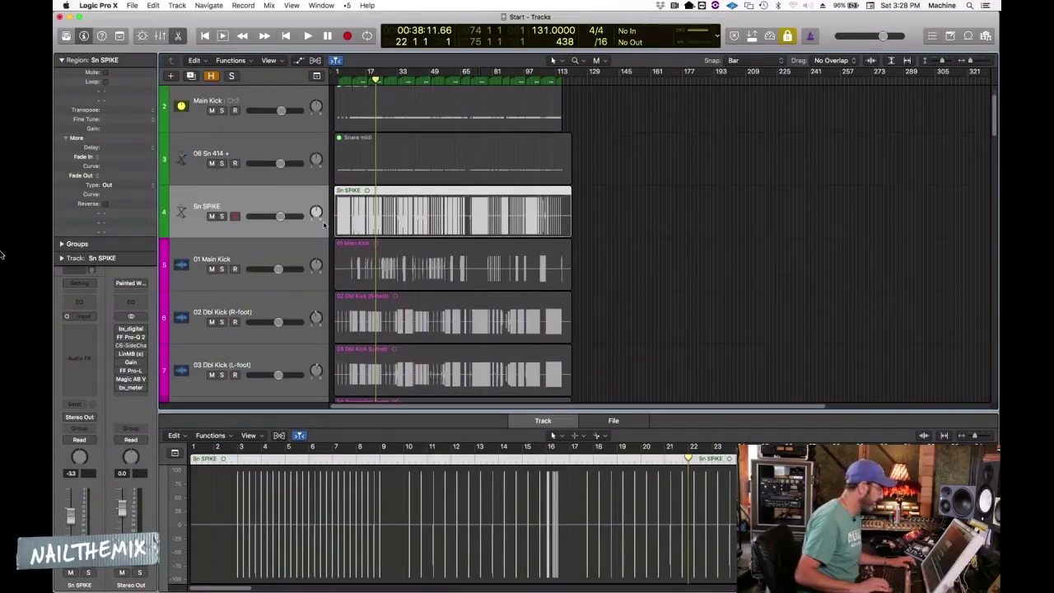
key(space)
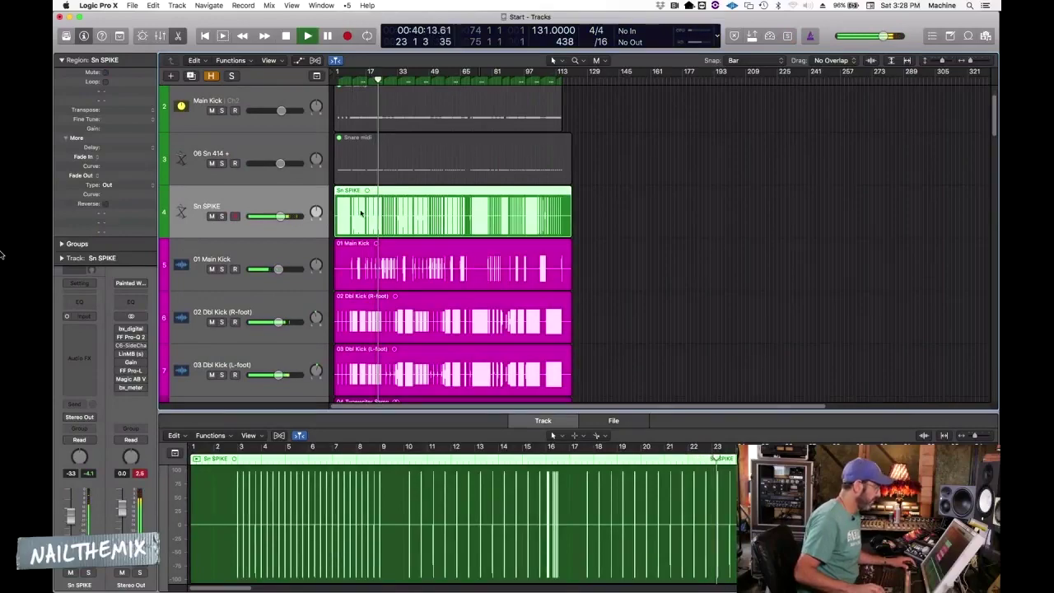
Examine the spikes of the Sn SPIKE region up close around bar 23, and return to the wider arrangement
key(super+Right)
key(super+Right)
key(super+Right)
key(super+Right)
key(super+Right)
key(super+Right)
key(super+Right)
key(super+Right)
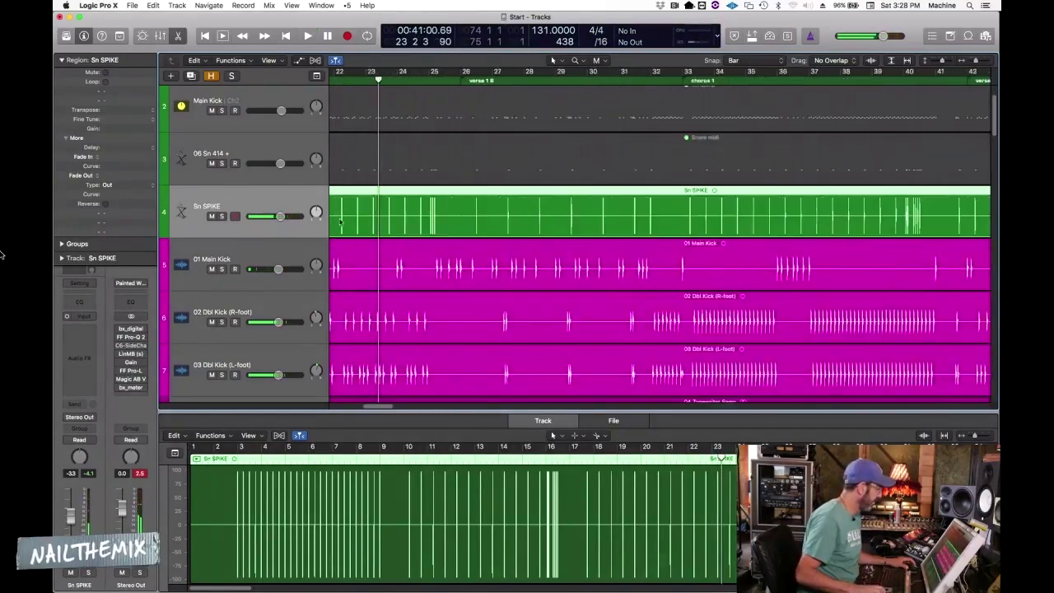
key(super+Left)
key(super+Left)
key(super+Left)
key(super+Left)
key(super+Left)
key(super+Left)
key(super+Left)
key(super+Left)
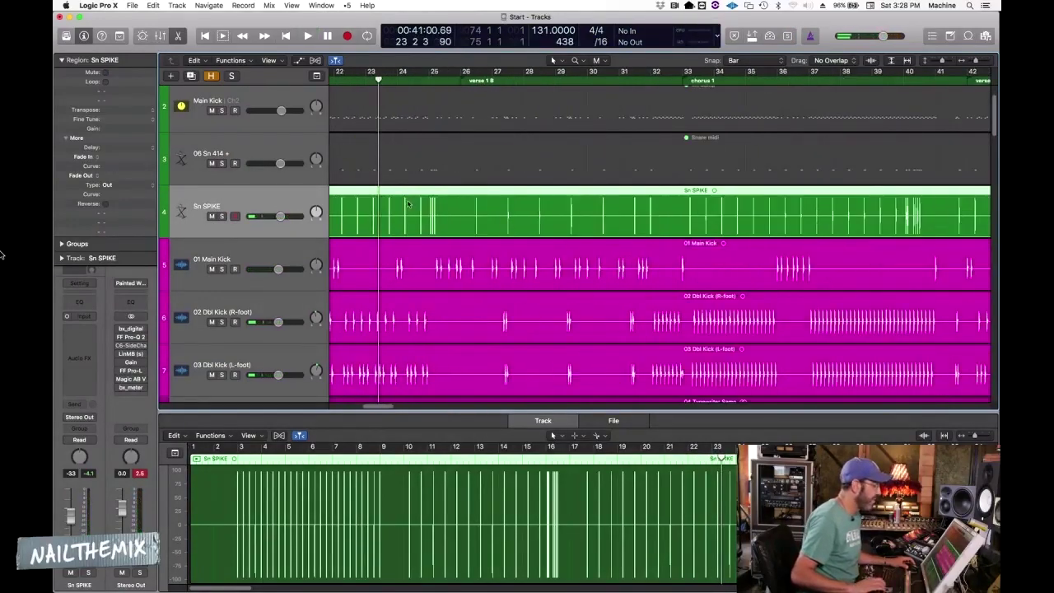
click(455, 168)
click(452, 199)
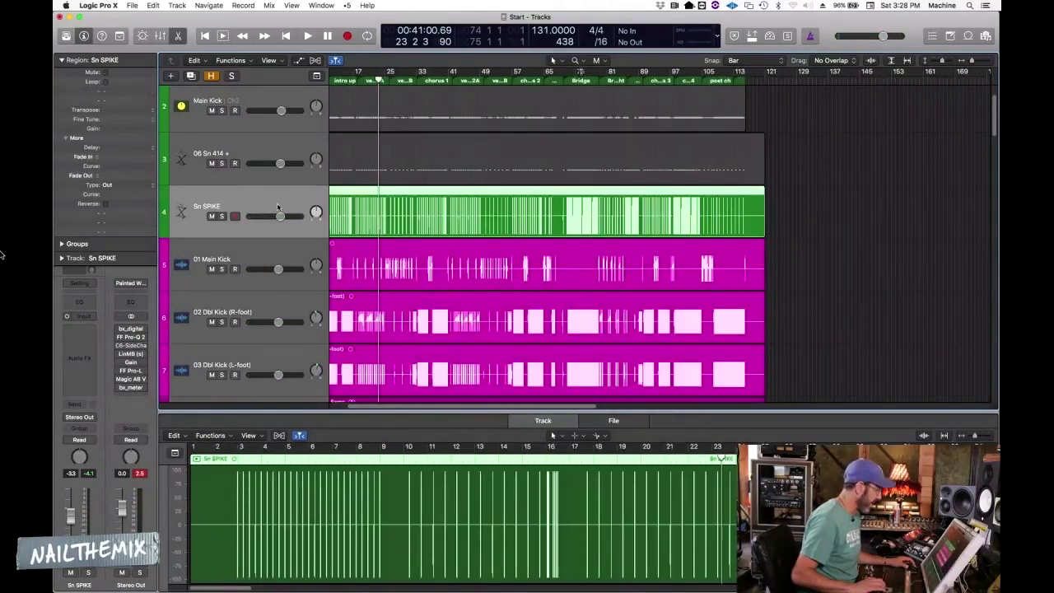
Reduce the track heights, place the playhead at bar 21, and show the whole song with no region selected
key(super+Up)
key(super+Up)
key(super+Up)
key(super+Up)
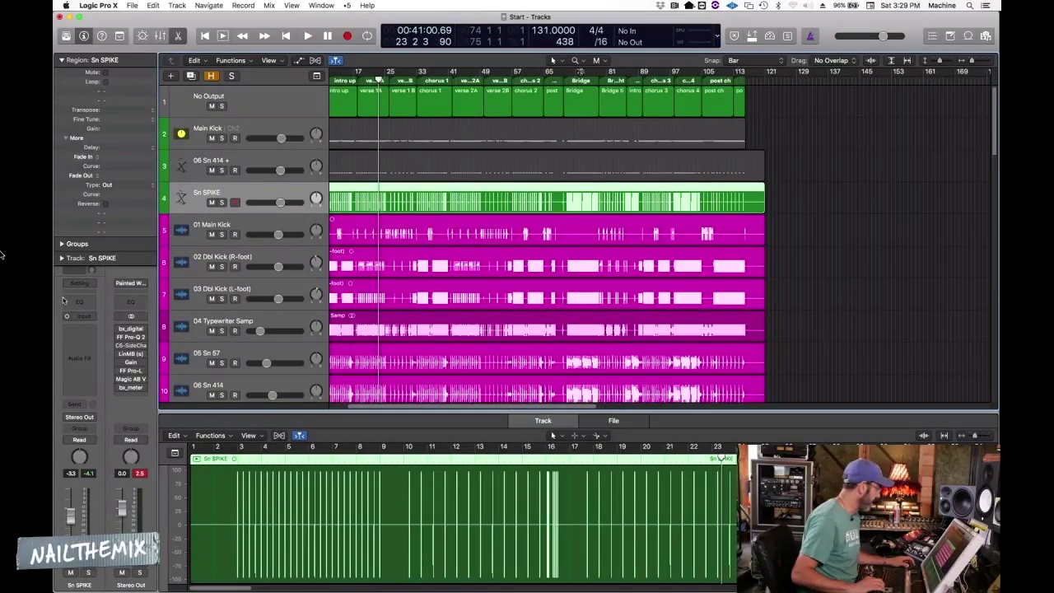
key(super+Up)
key(super+Up)
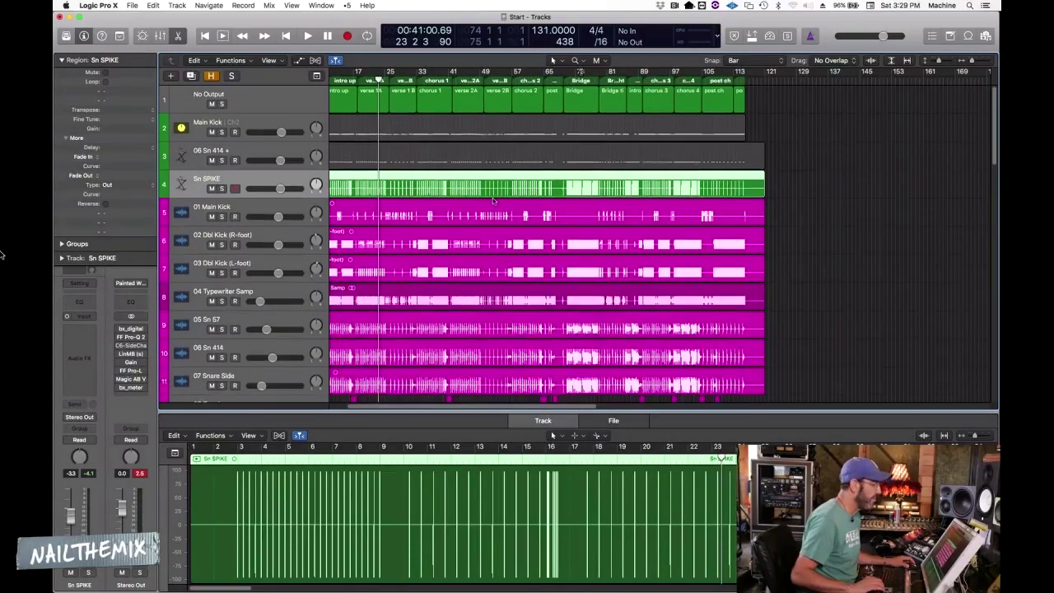
click(369, 81)
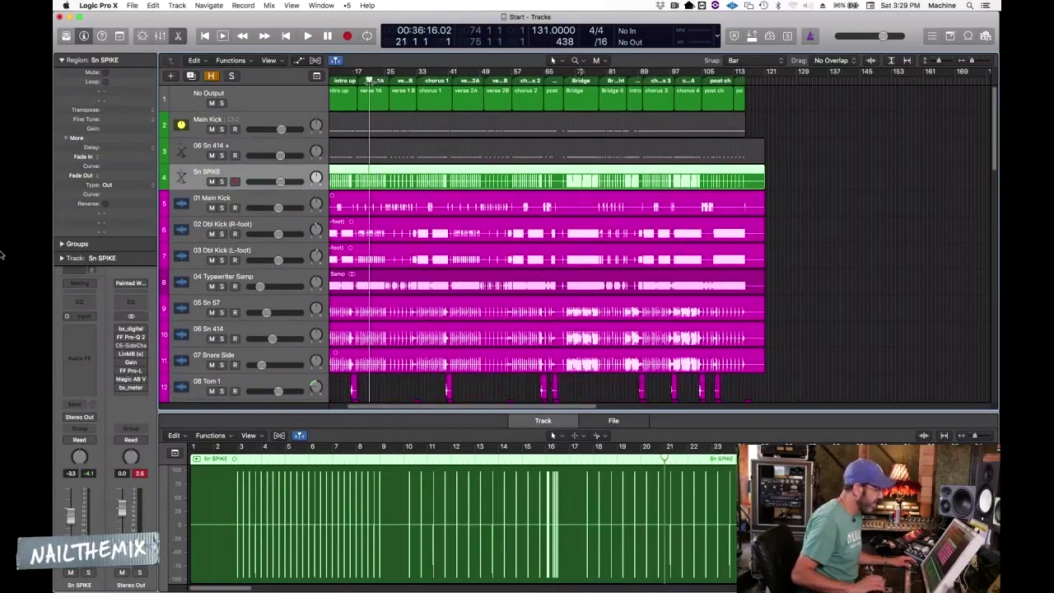
key(super+Left)
key(super+Left)
key(super+Left)
click(574, 210)
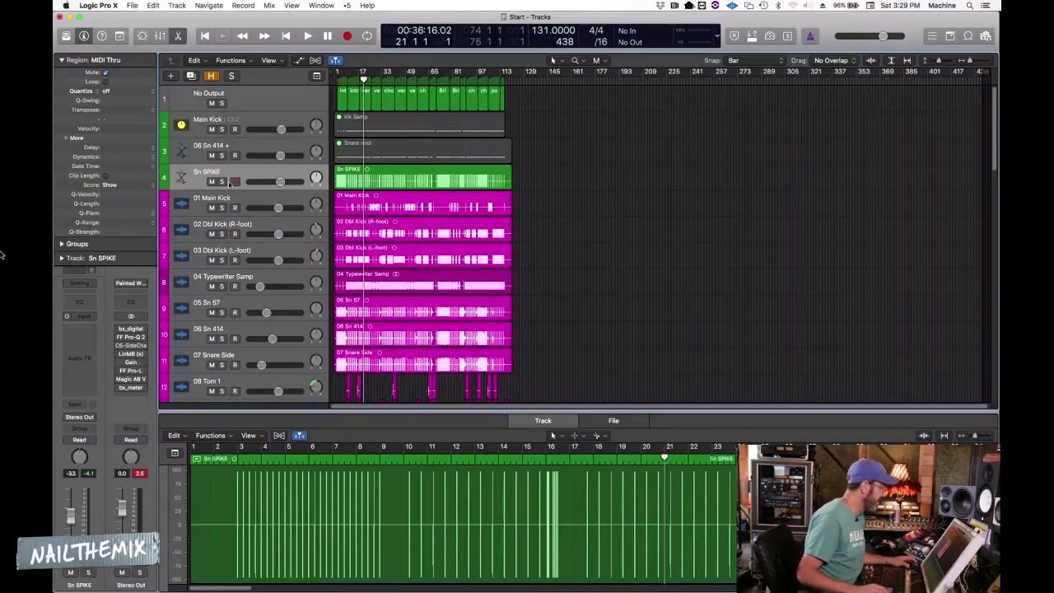
Hide the 06 Sn 414 + MIDI track from the arrangement
click(181, 152)
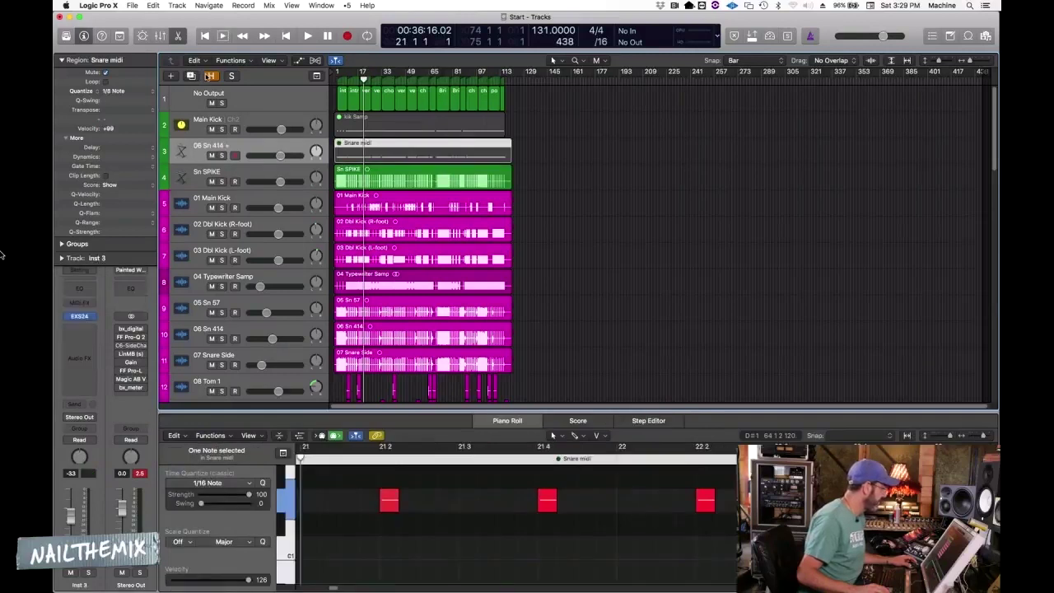
click(208, 154)
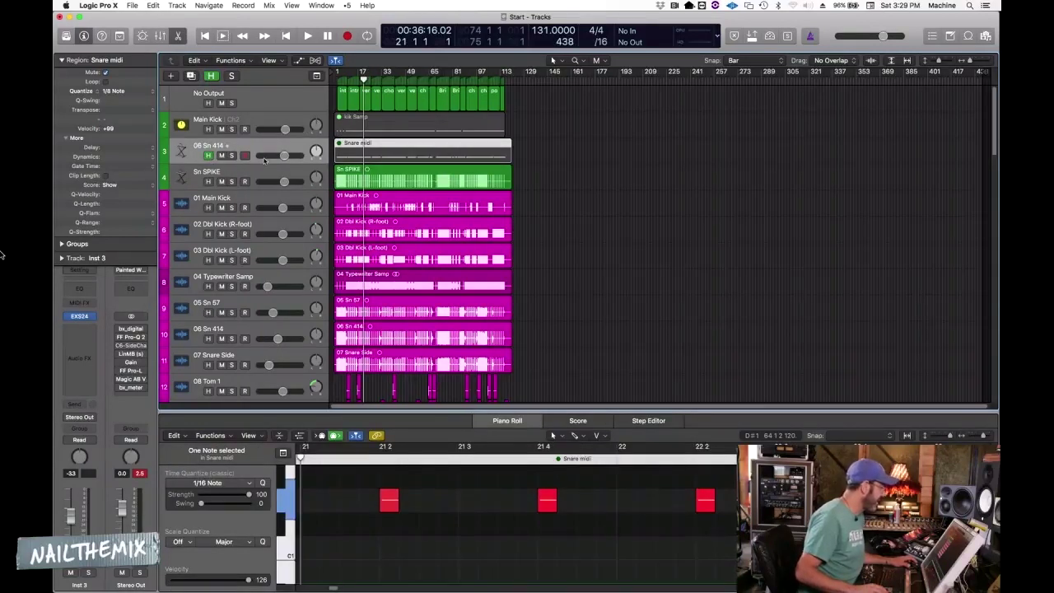
click(210, 76)
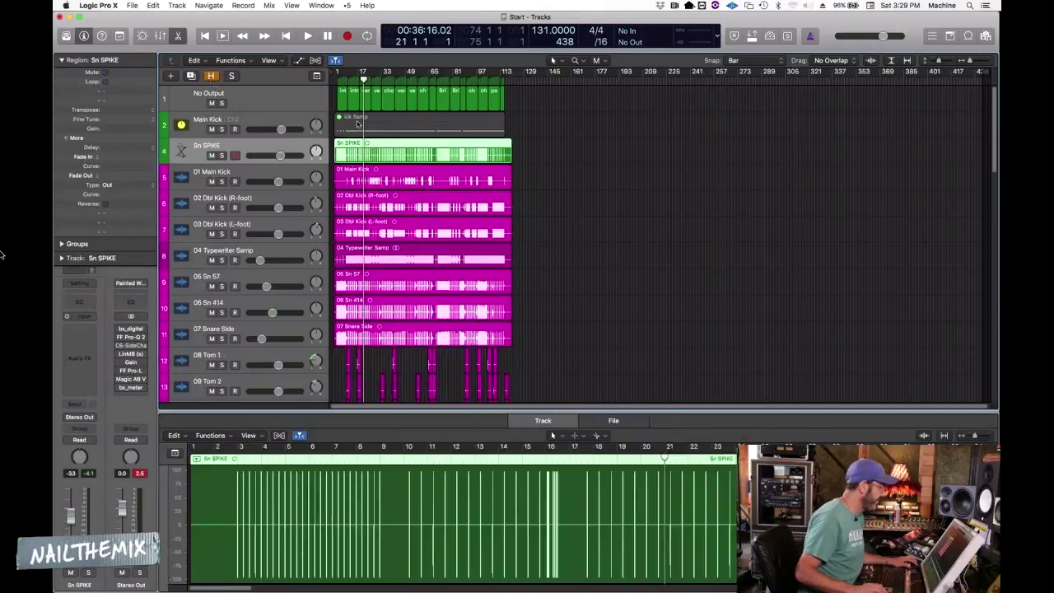
Unmute the kik Samp region on the Main Kick track, audition it, and mute the Sn SPIKE region
click(240, 124)
key(space)
click(239, 124)
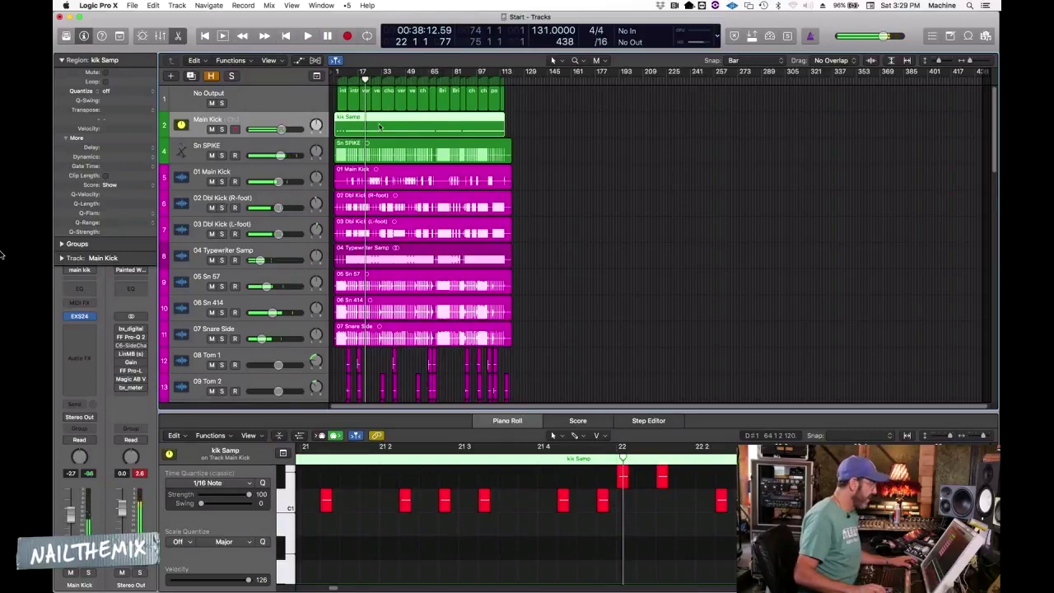
key(super+Up)
right_click(364, 152)
click(363, 123)
Mute all kik Samp notes in the highest row and in the C1 row, leaving the middle row active
click(419, 457)
key(super+Up)
key(super+Up)
key(super+Up)
key(super+Up)
key(super+Up)
key(super+Left)
key(super+Down)
key(super+Down)
key(super+Left)
key(super+Left)
key(super+Down)
key(super+Left)
key(super+Left)
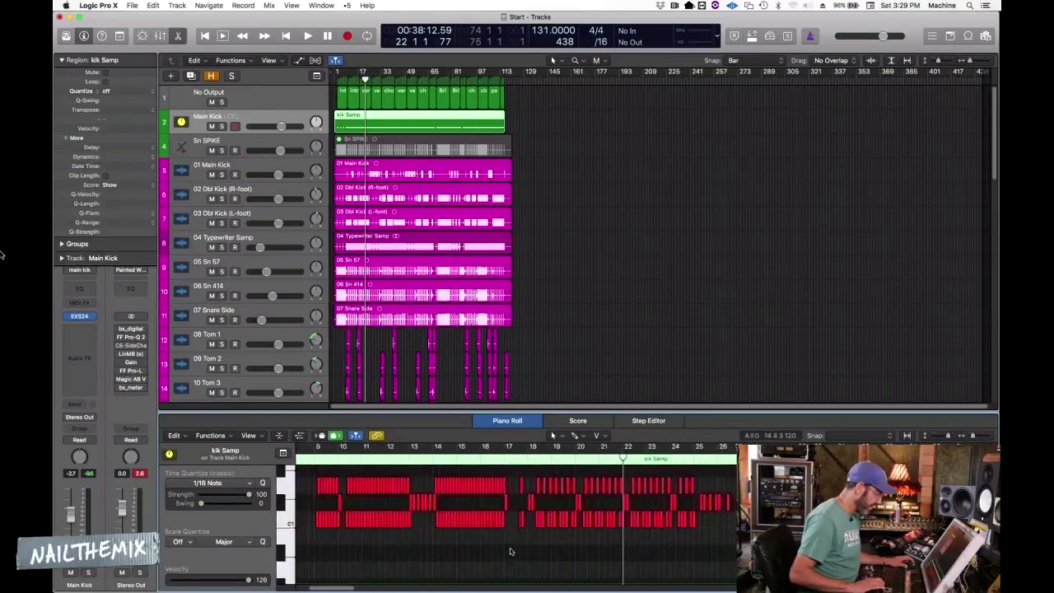
key(super+Left)
key(super+Left)
key(super+Left)
key(super+Left)
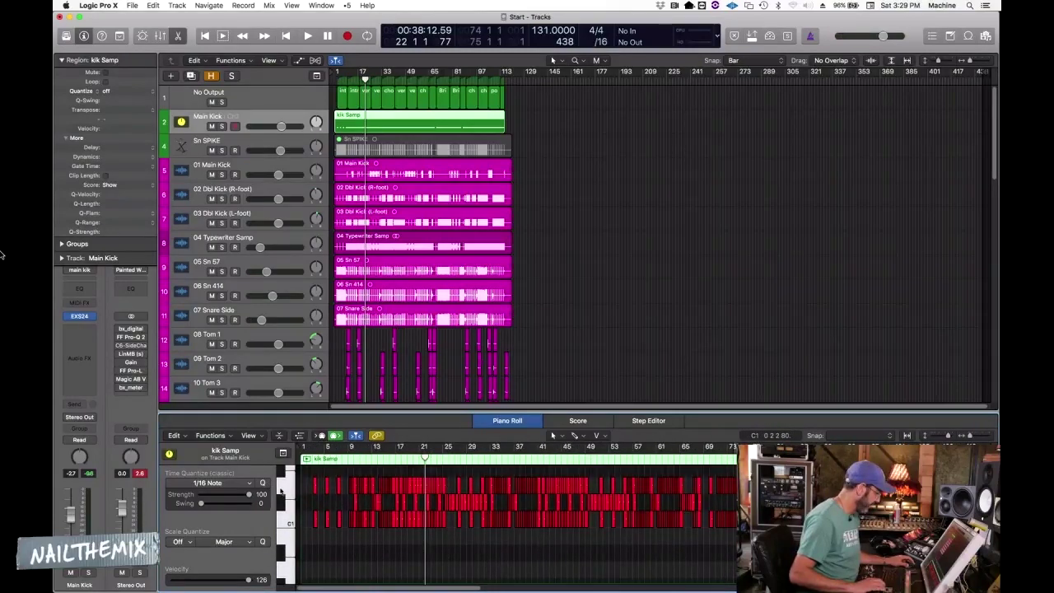
click(286, 489)
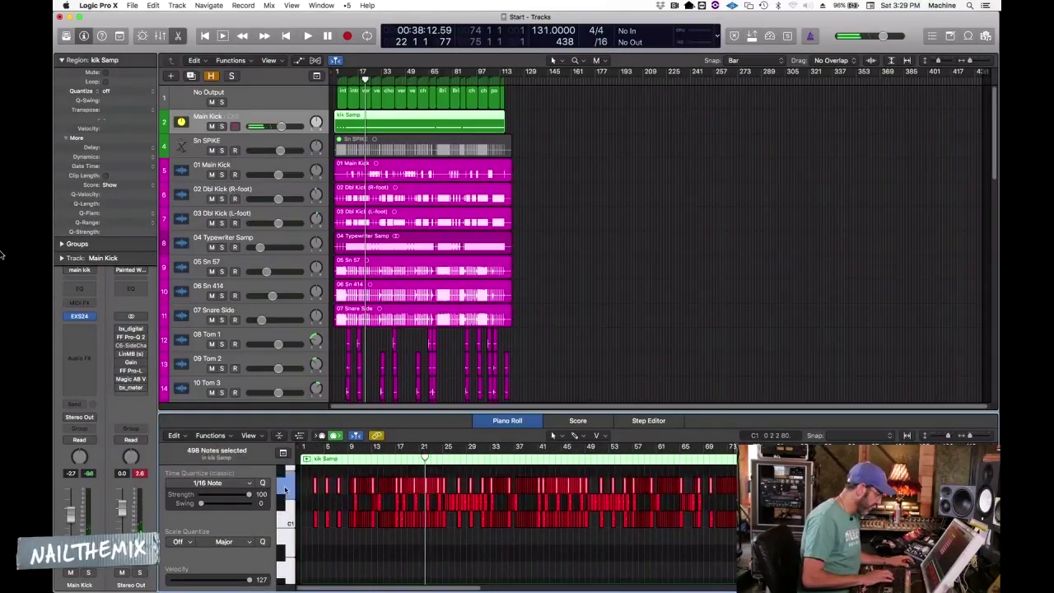
key(ctrl+m)
click(288, 525)
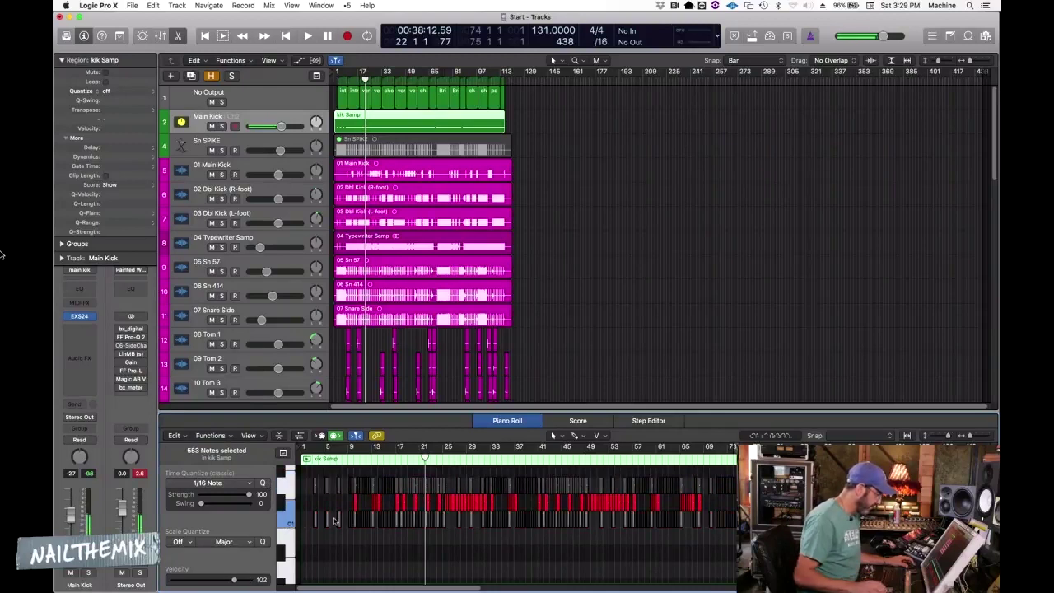
Play the kik Samp region from about bar 25, solo it during playback, and stop
click(449, 459)
key(space)
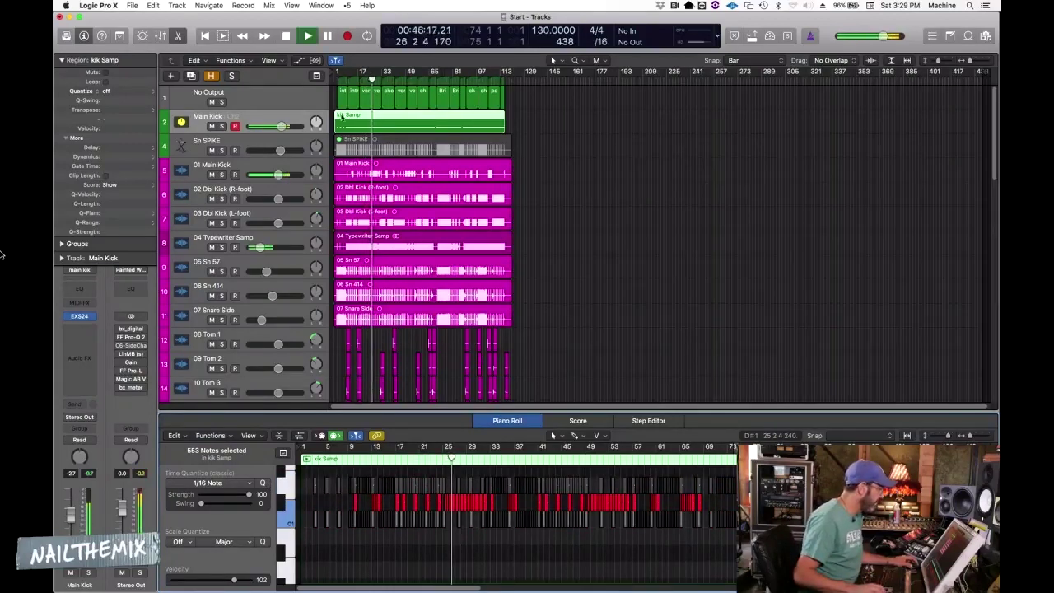
key(s)
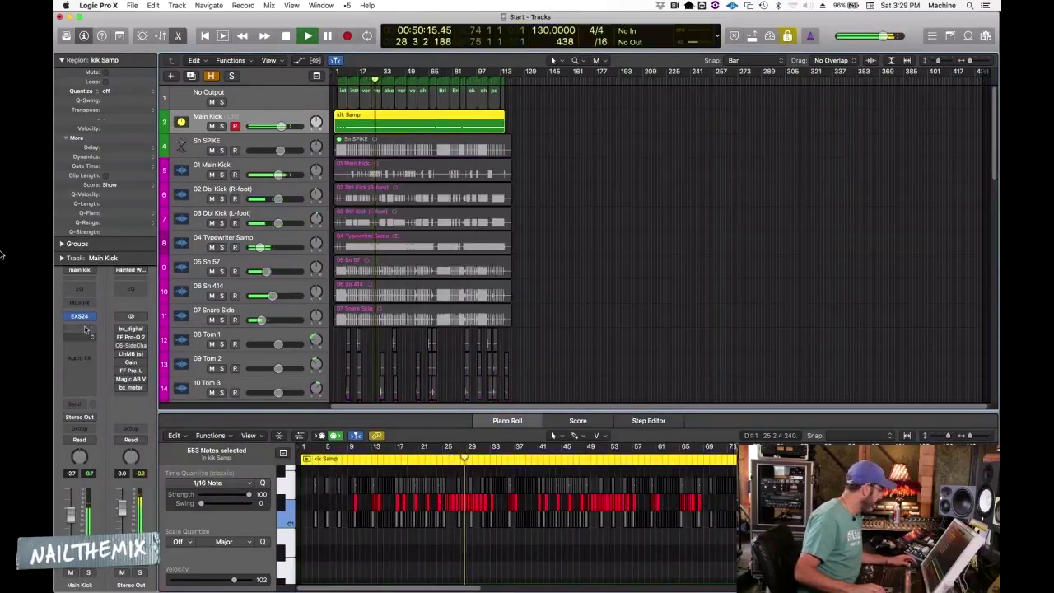
key(space)
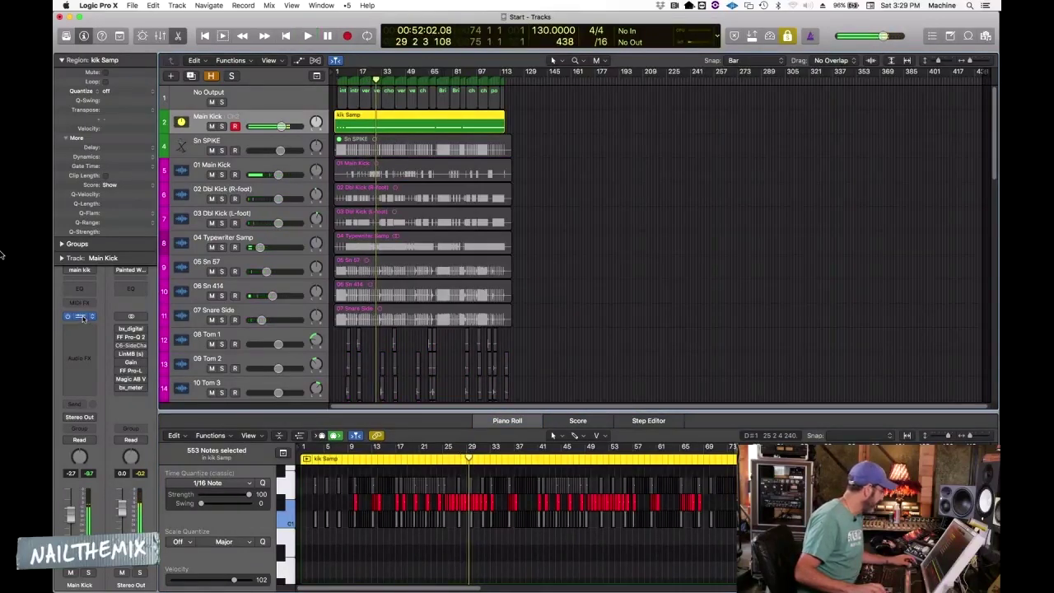
Load the KEY SPIKE instrument into the Main Kick track's EXS24 sampler and start playback
click(81, 318)
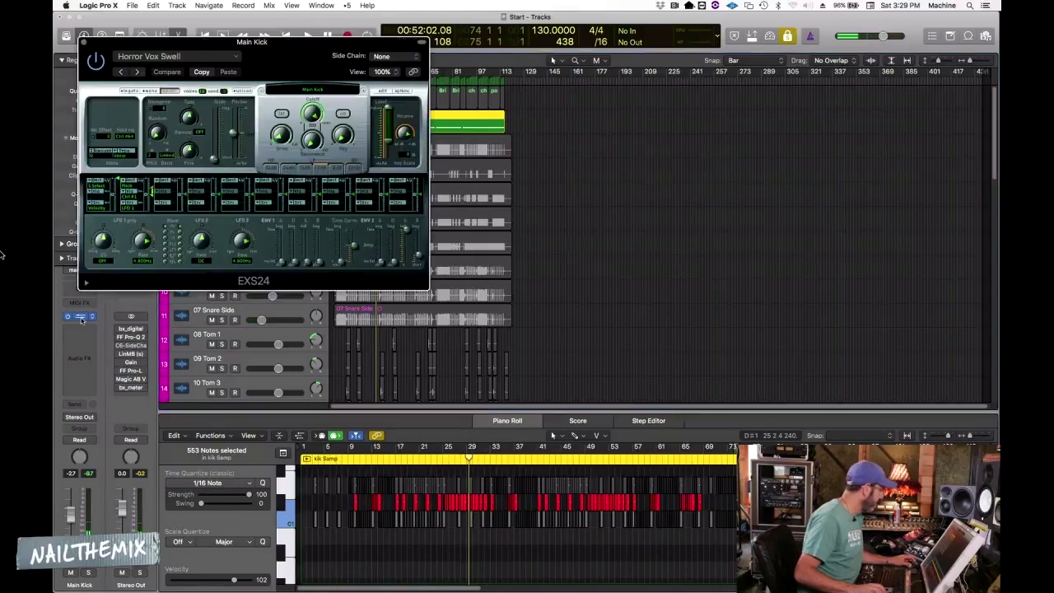
click(314, 92)
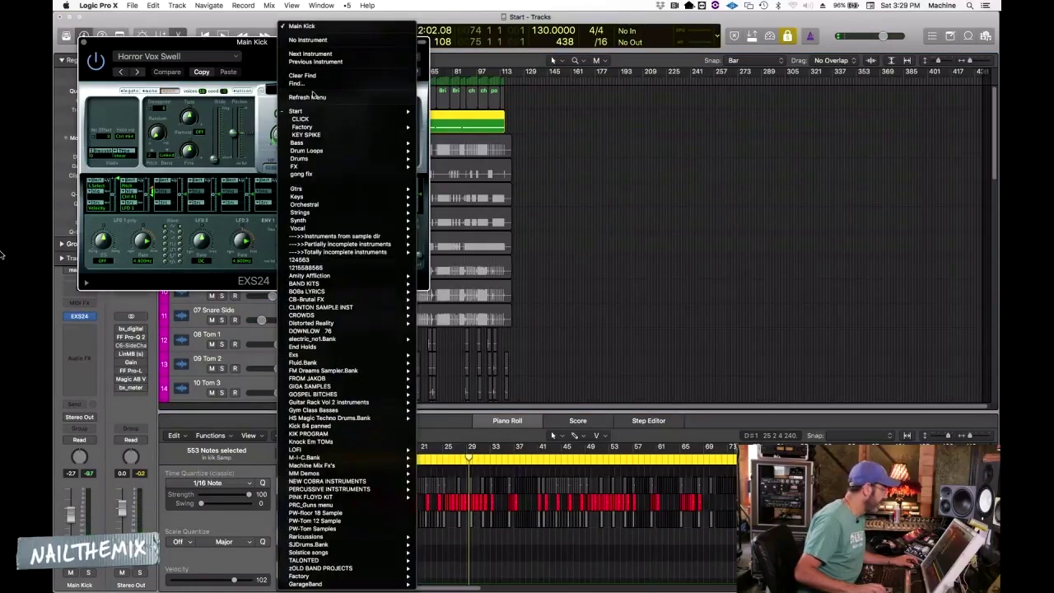
mouse_move(309, 145)
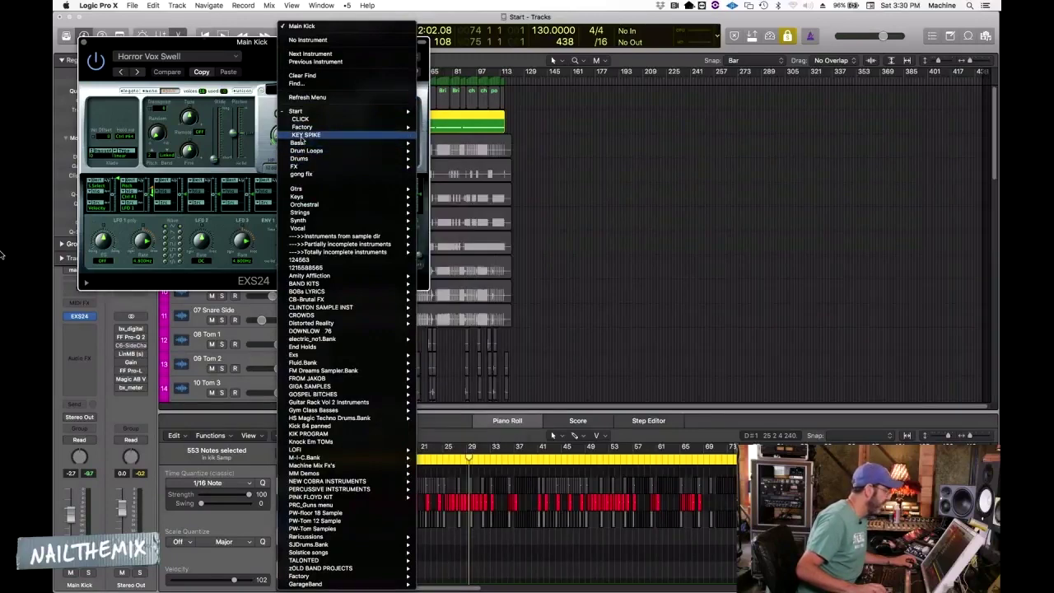
click(305, 135)
key(space)
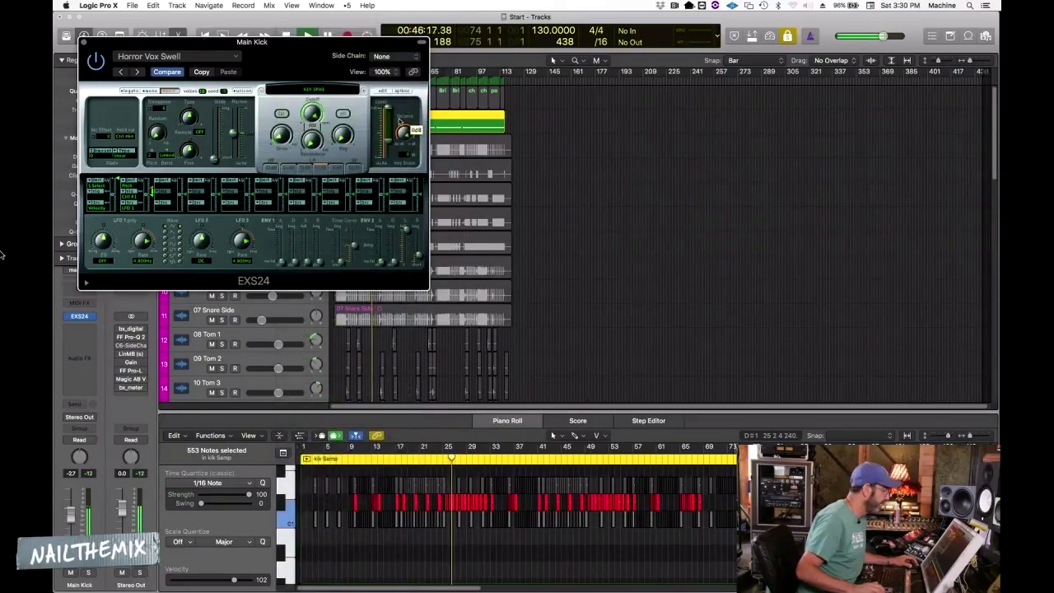
Close the sampler window, raise the kik Samp region's velocity offset to +99, and stop playback
click(82, 41)
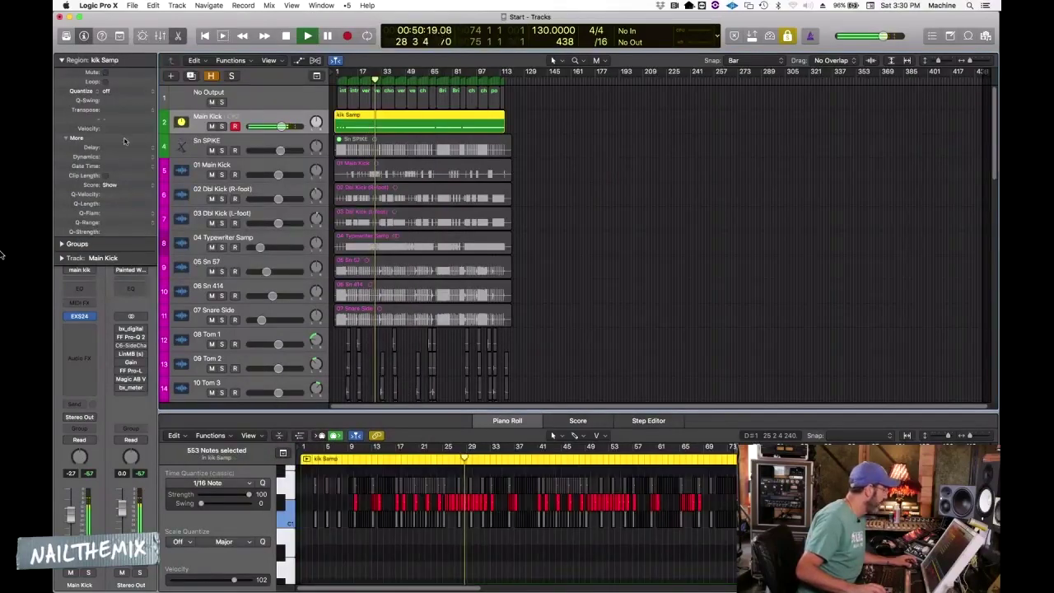
drag(110, 128, 110, 47)
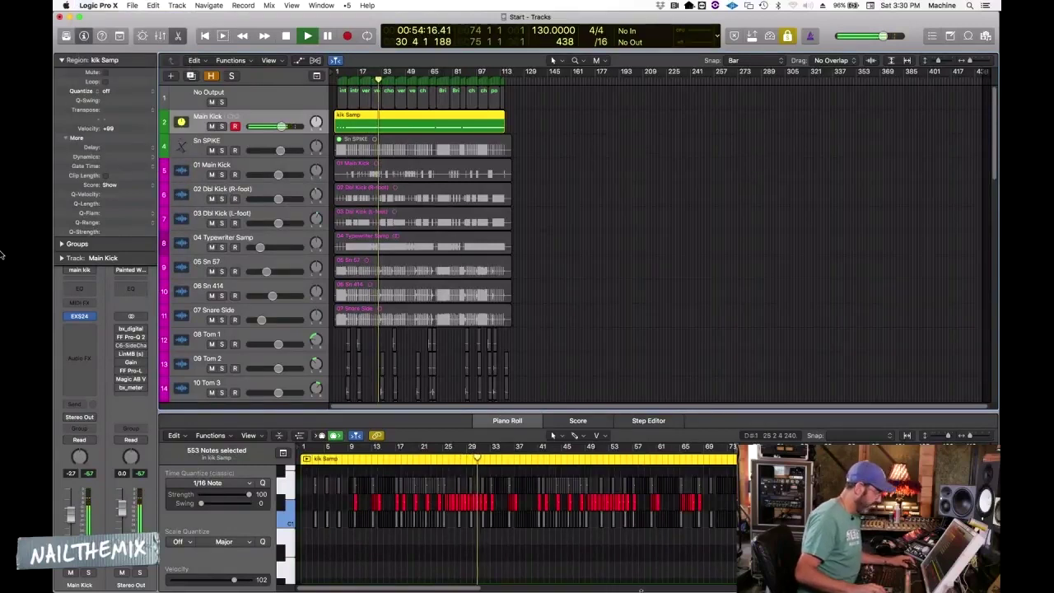
key(space)
drag(342, 507, 520, 499)
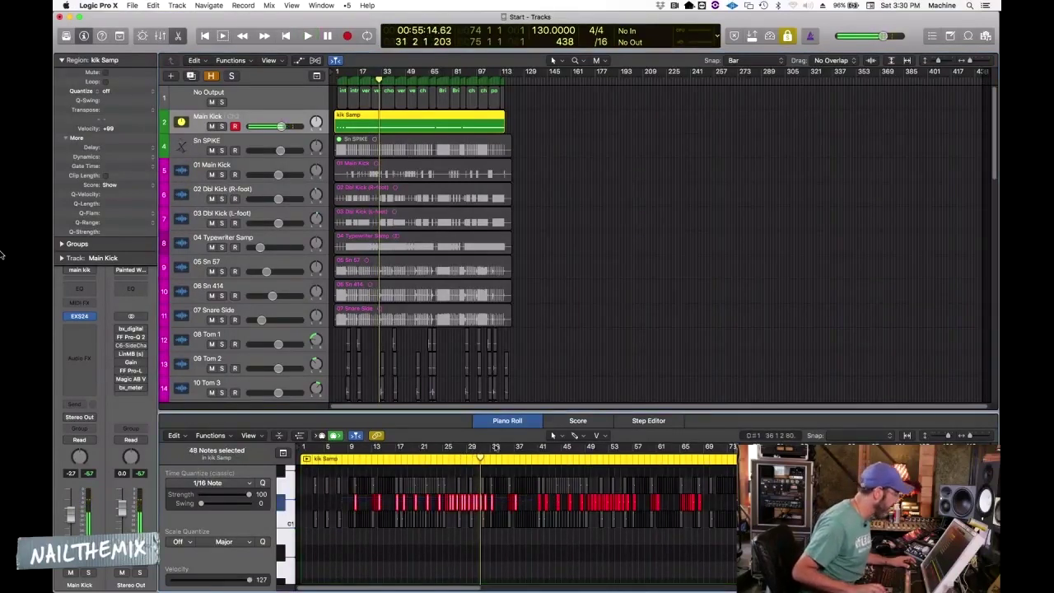
click(627, 262)
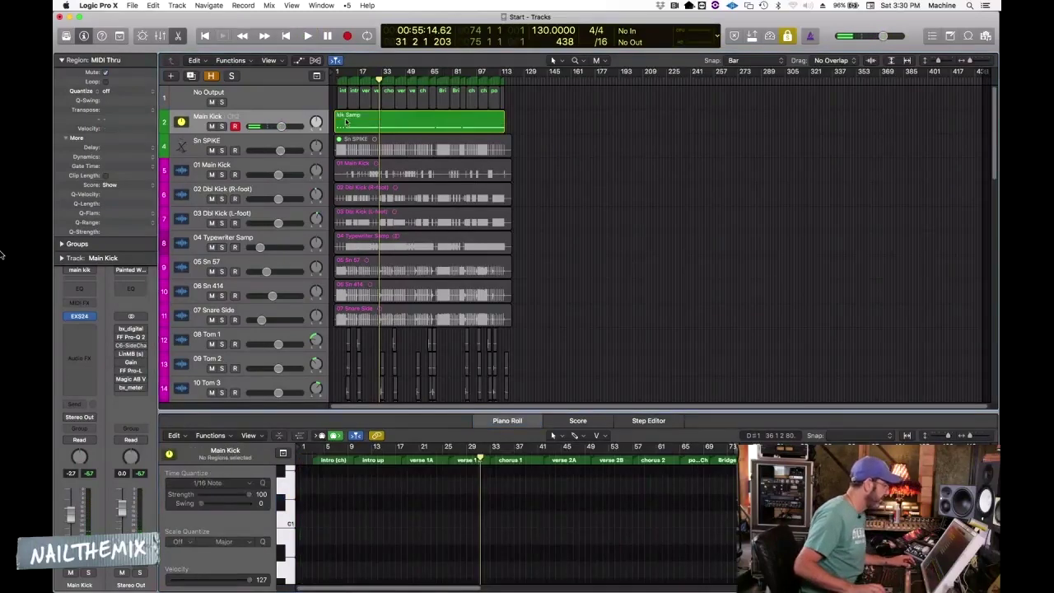
Bounce the kik Samp region in place to a new track named "Kick main SPIKE", muting the source
click(347, 122)
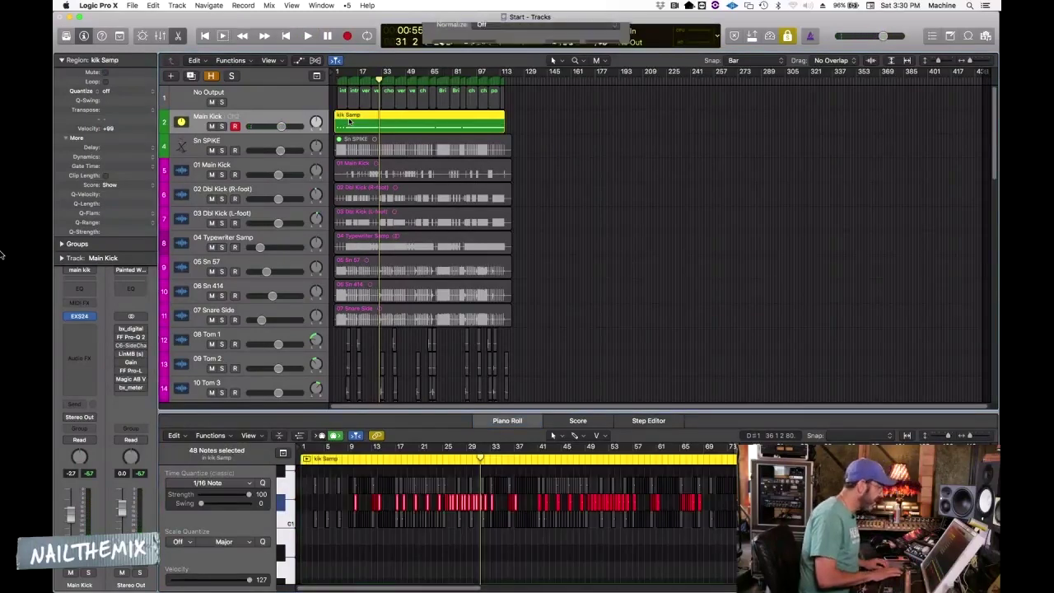
key(ctrl+b)
text(Kick main SPIKE)
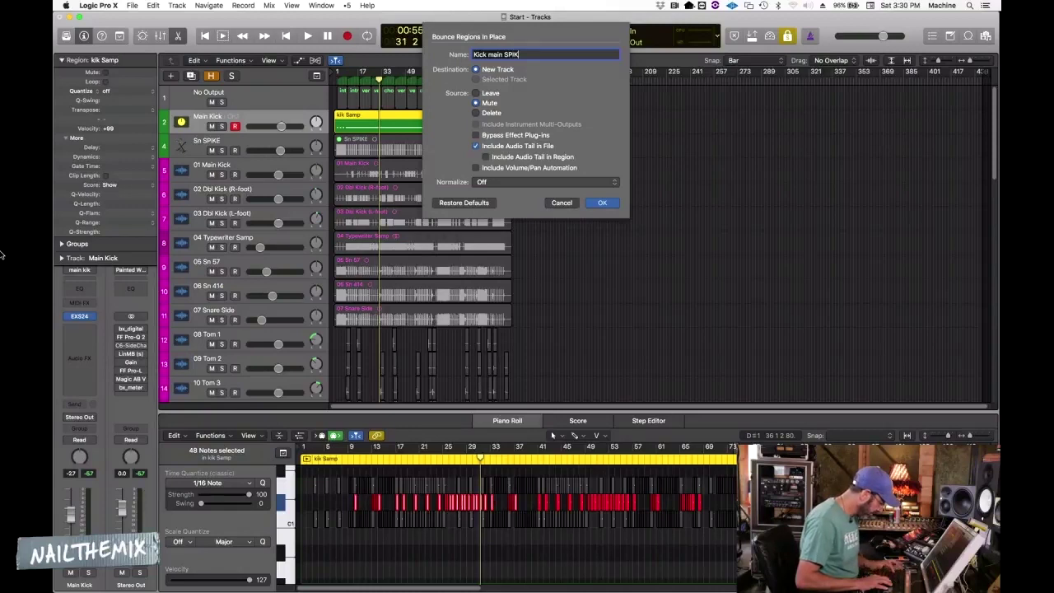
click(602, 203)
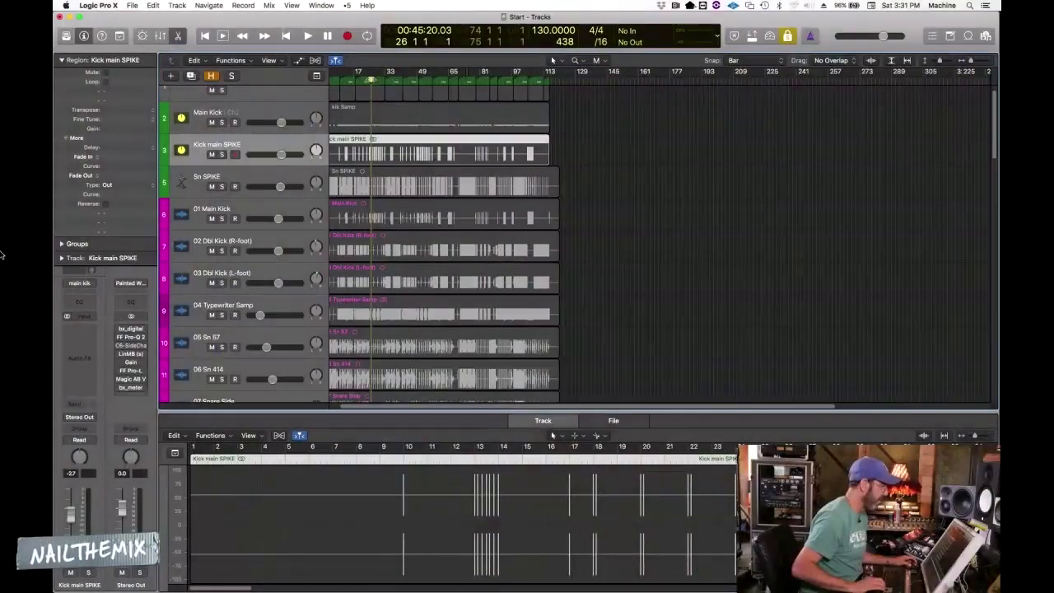
Examine the Kick main SPIKE and Sn SPIKE regions across the arrangement at different horizontal zoom levels
key(super+Left)
key(super+Left)
key(super+Left)
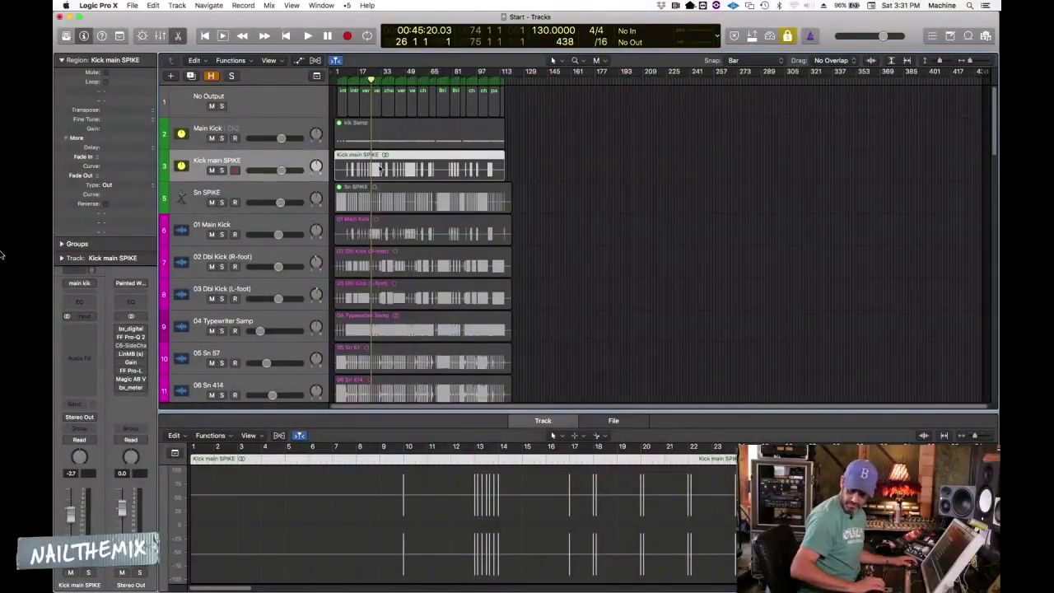
key(super+Right)
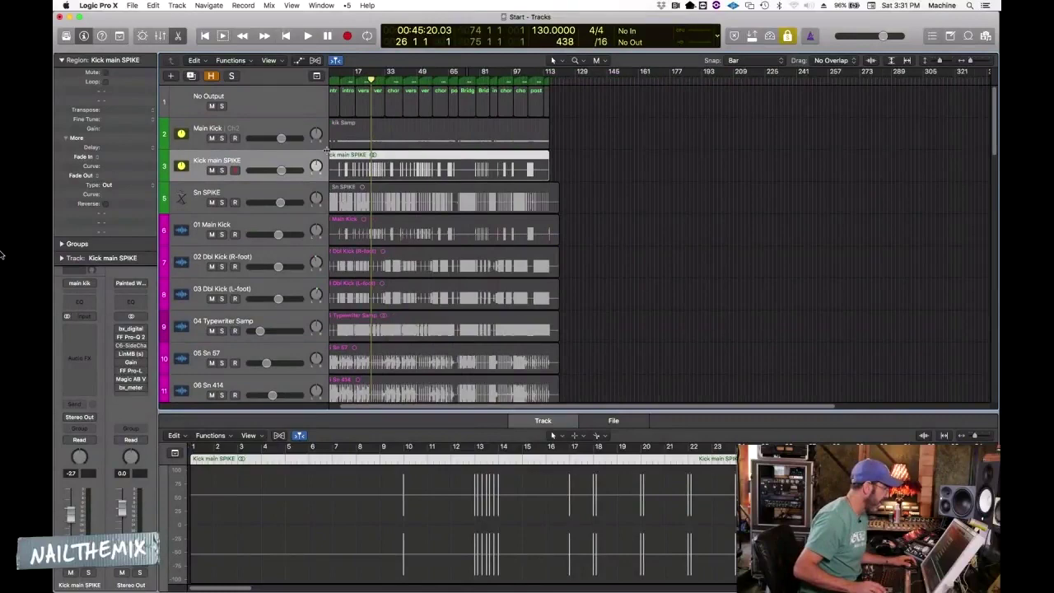
key(super+Left)
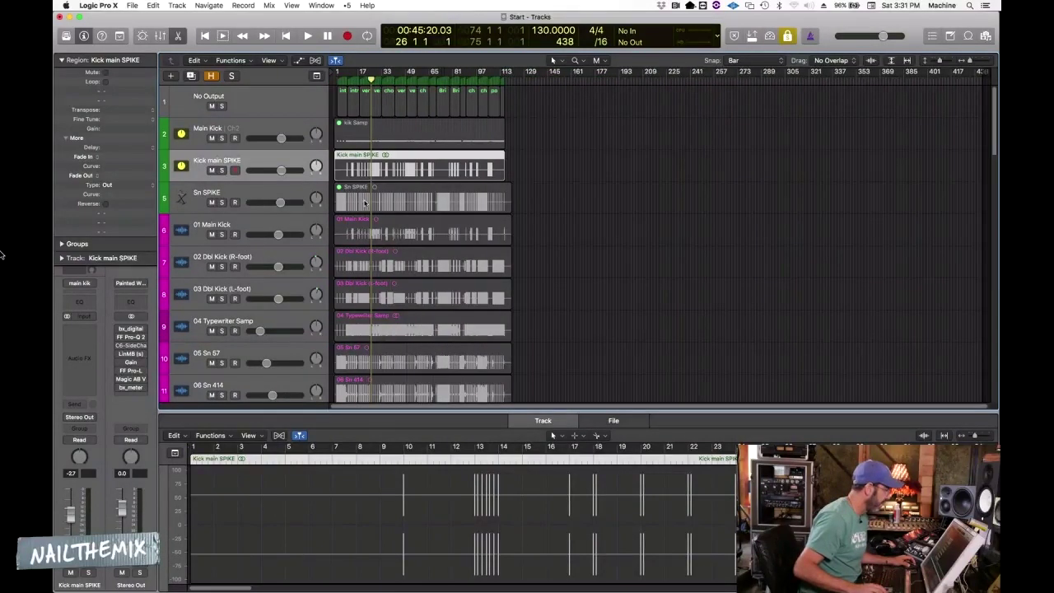
click(364, 201)
key(super+Right)
key(super+Left)
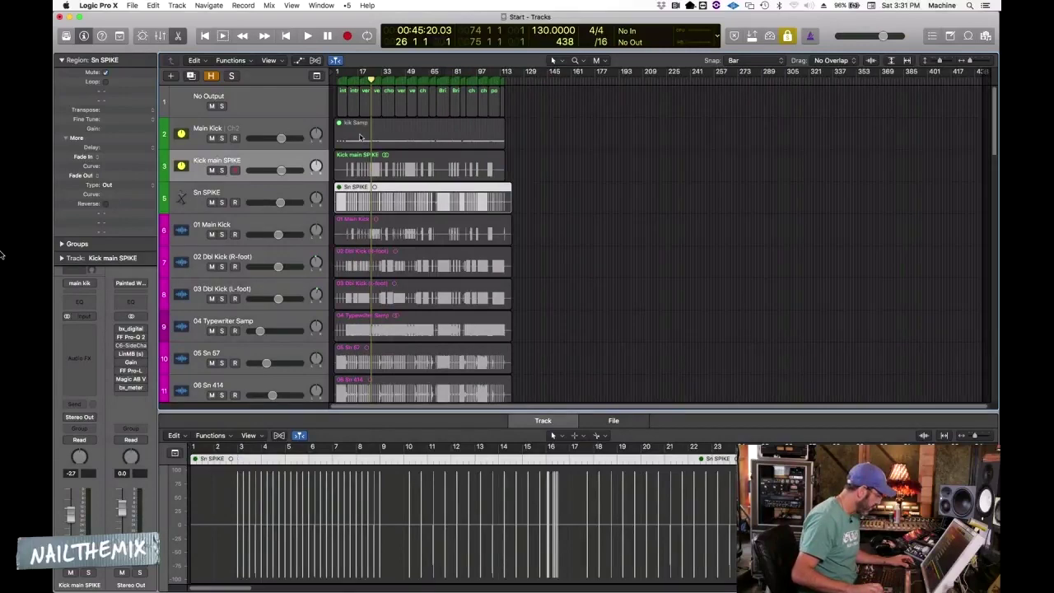
Unmute the kik Samp region, mute its middle note row, activate the highest row, and start playback
click(360, 136)
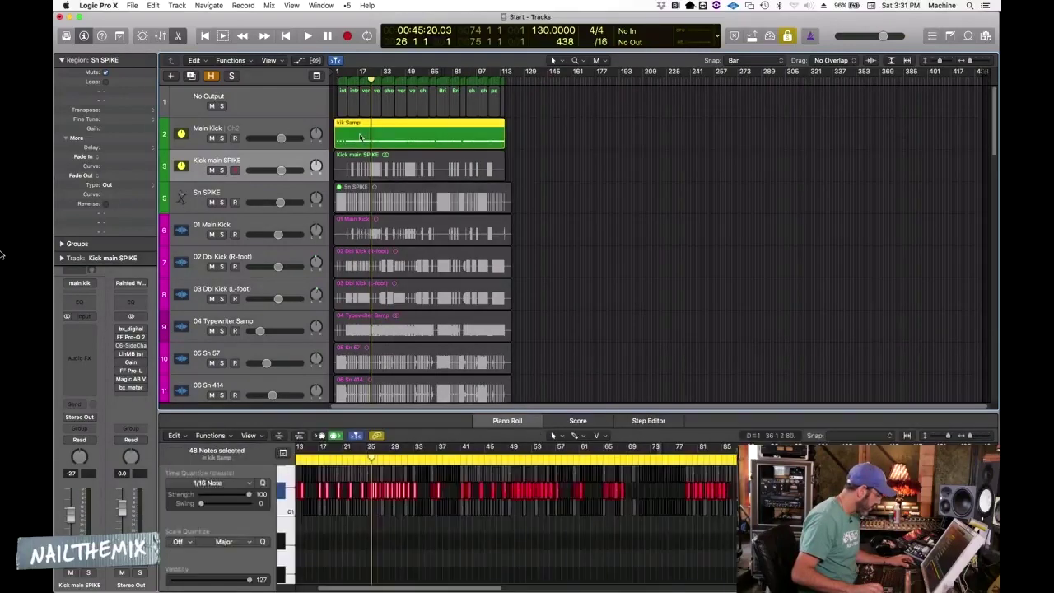
scroll(283, 497, up, 1)
click(287, 484)
key(space)
Bounce the kik Samp region in place to a new track named "Kick Left SPIKE", muting the source
click(365, 135)
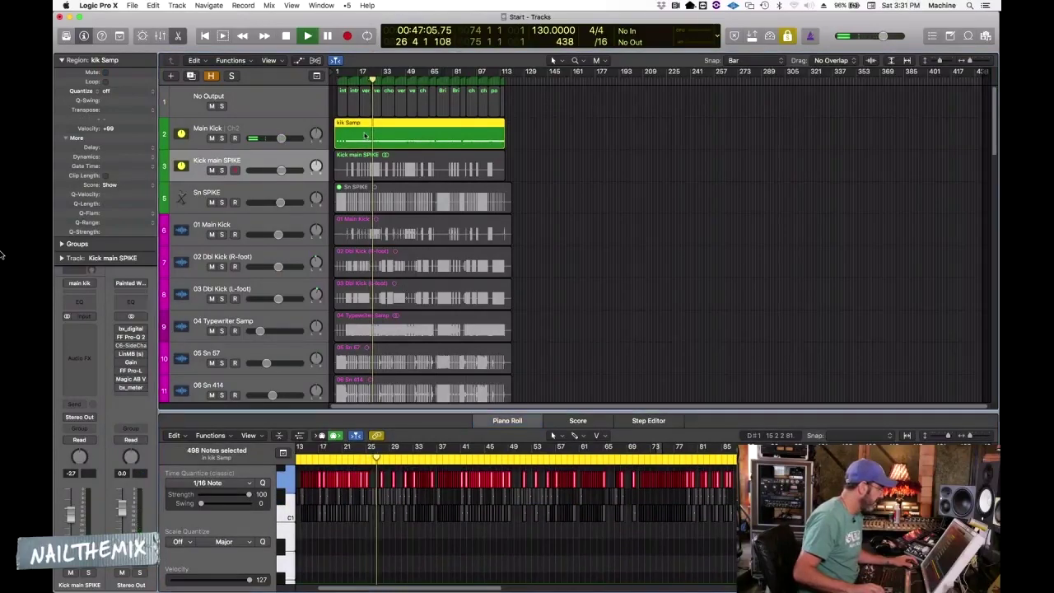
key(ctrl+b)
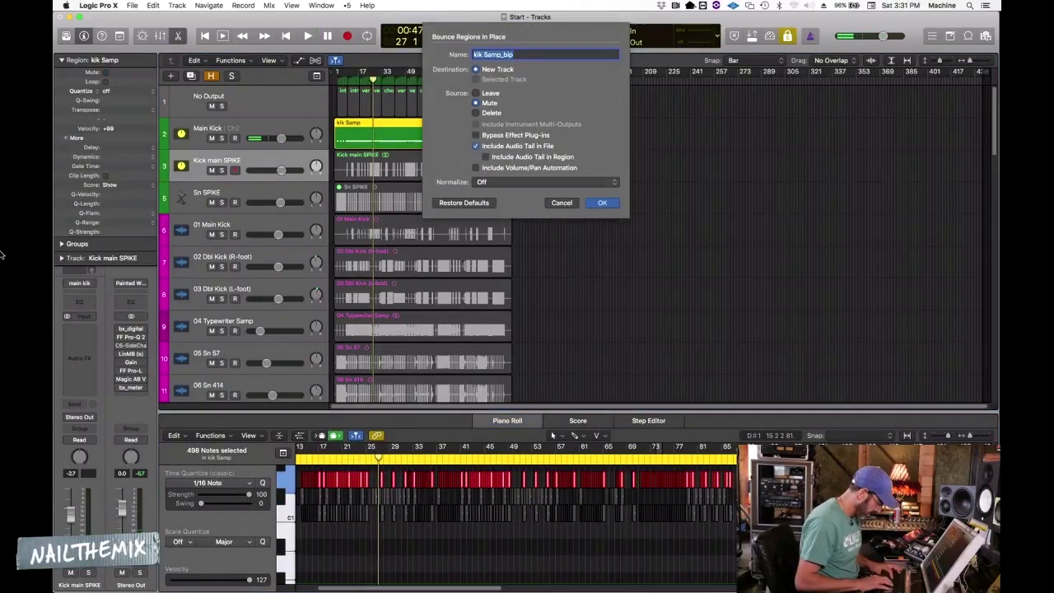
text(Kick Left SPIKE)
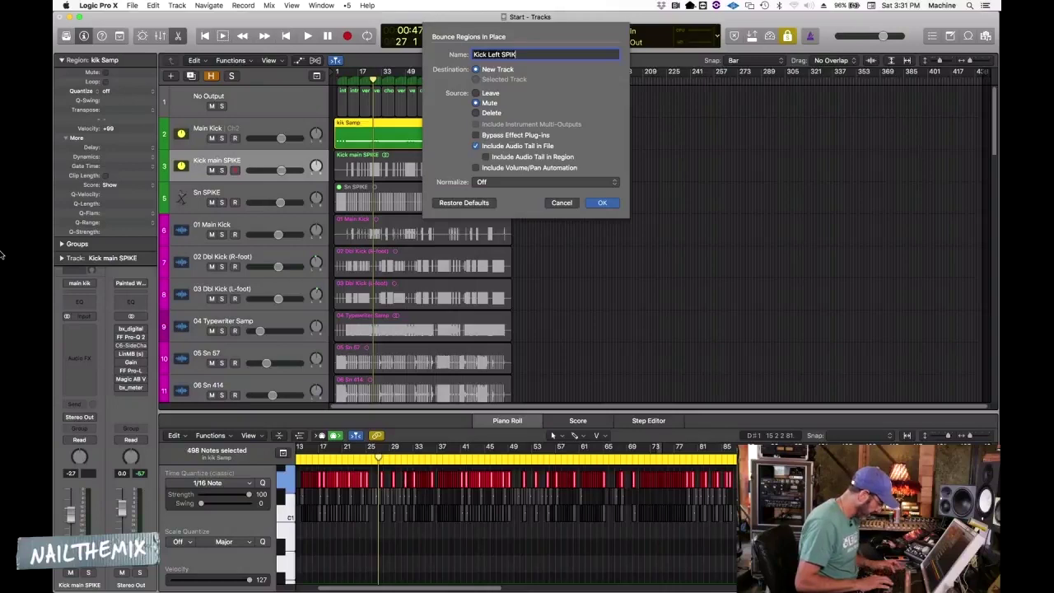
click(603, 203)
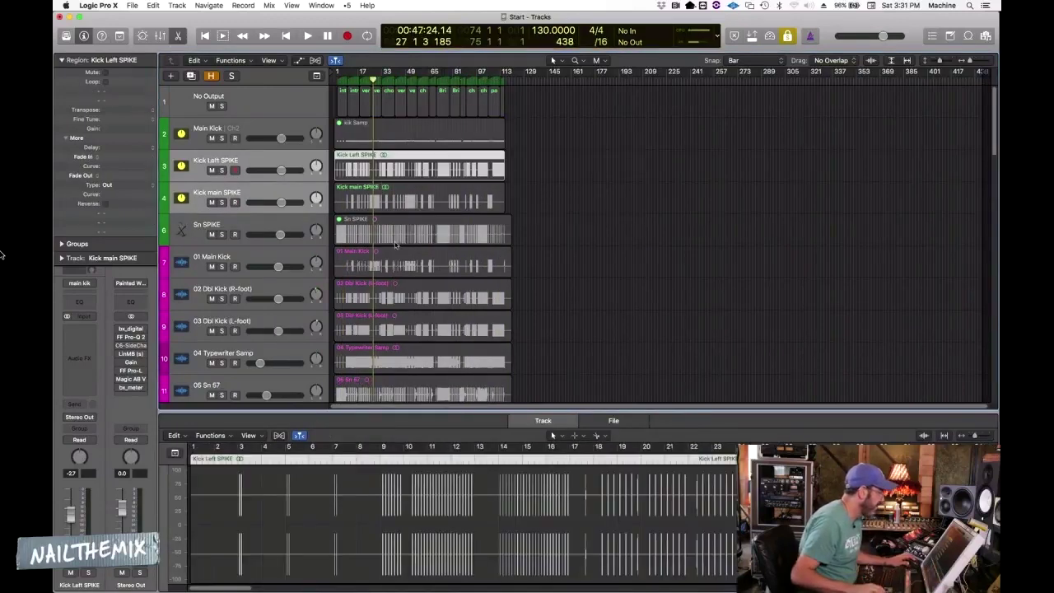
Unmute the kik Samp region, leave only its C1 row notes active by muting the highest row, and audition it
click(418, 142)
key(space)
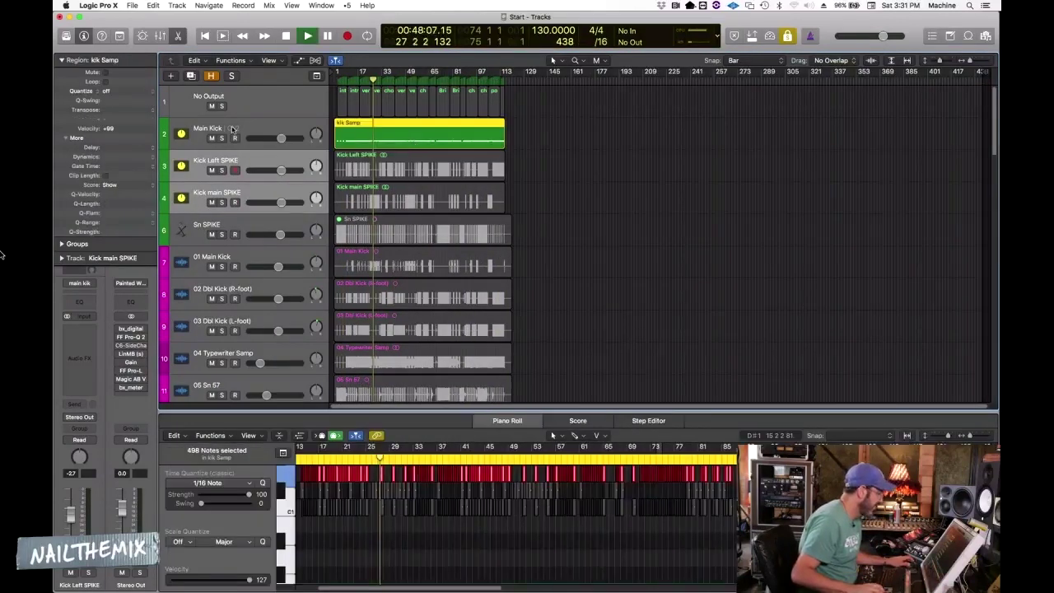
click(287, 499)
key(space)
click(286, 476)
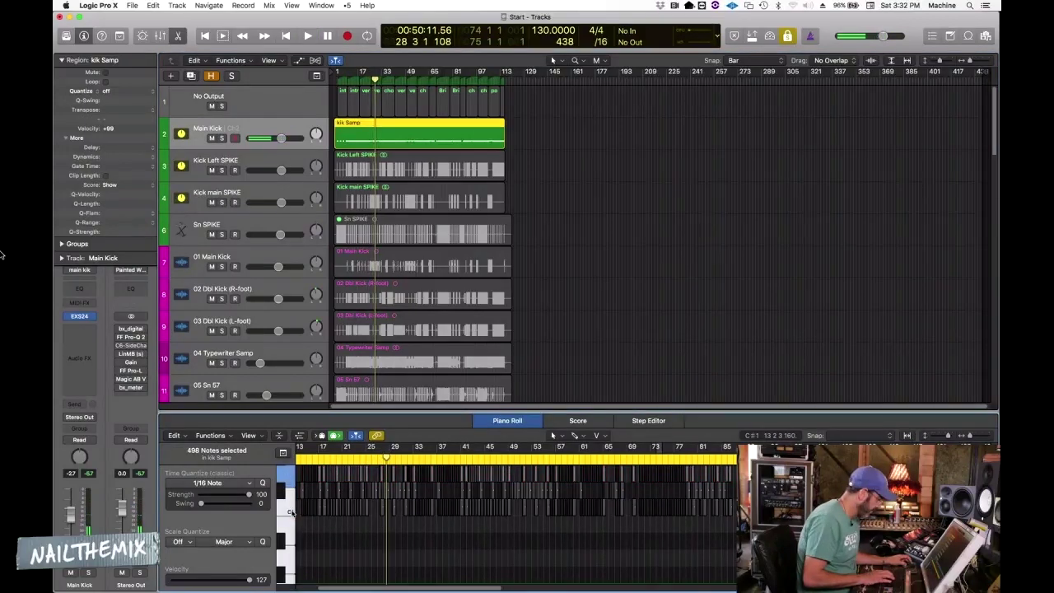
click(287, 510)
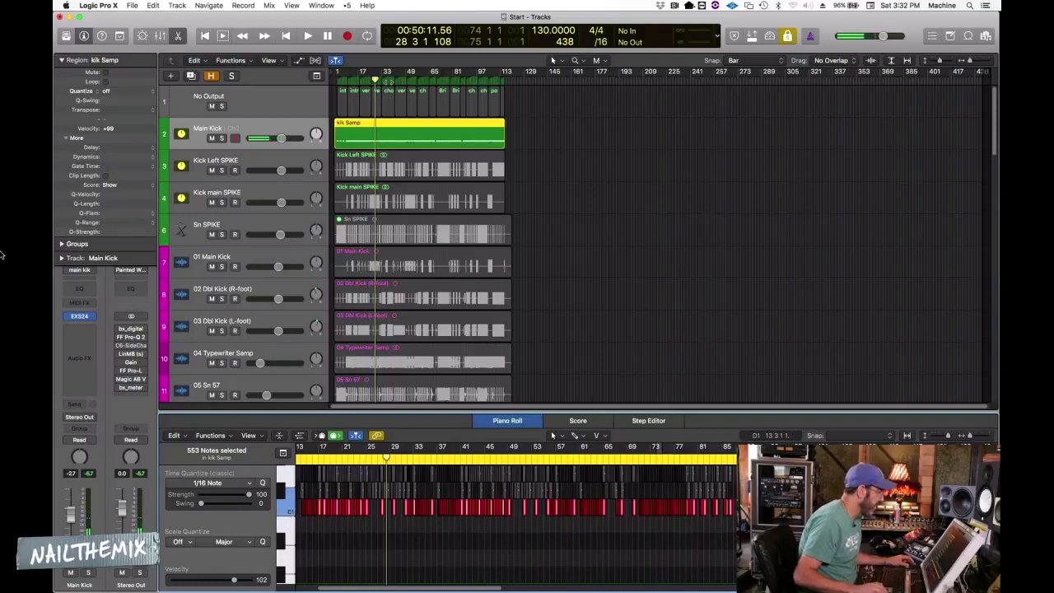
key(space)
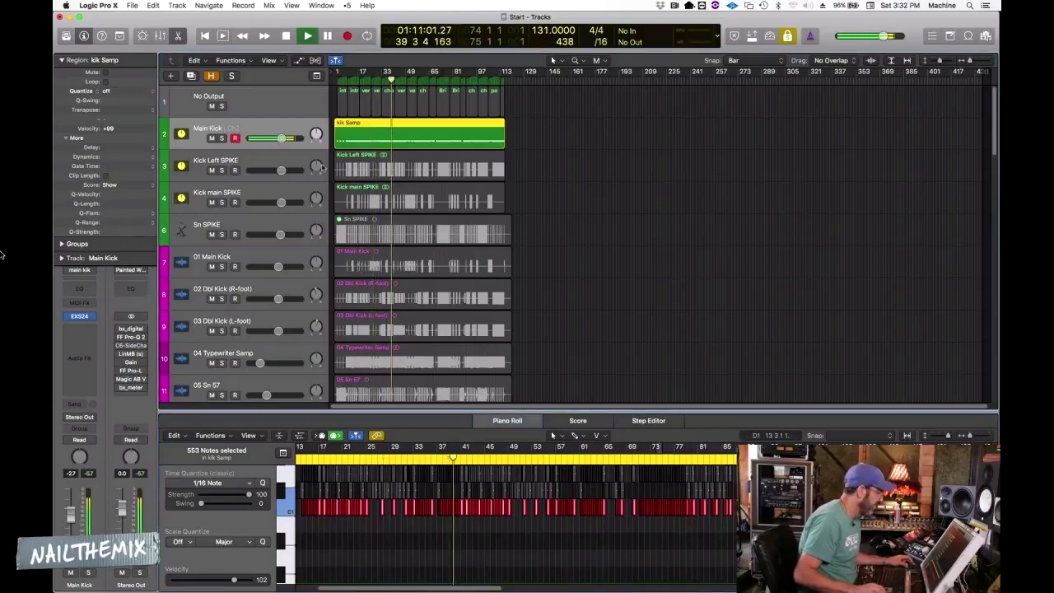
key(space)
Bounce the kik Samp region in place to a new track named "Kick Right SPIKE", muting the source
click(586, 165)
click(390, 142)
key(ctrl+b)
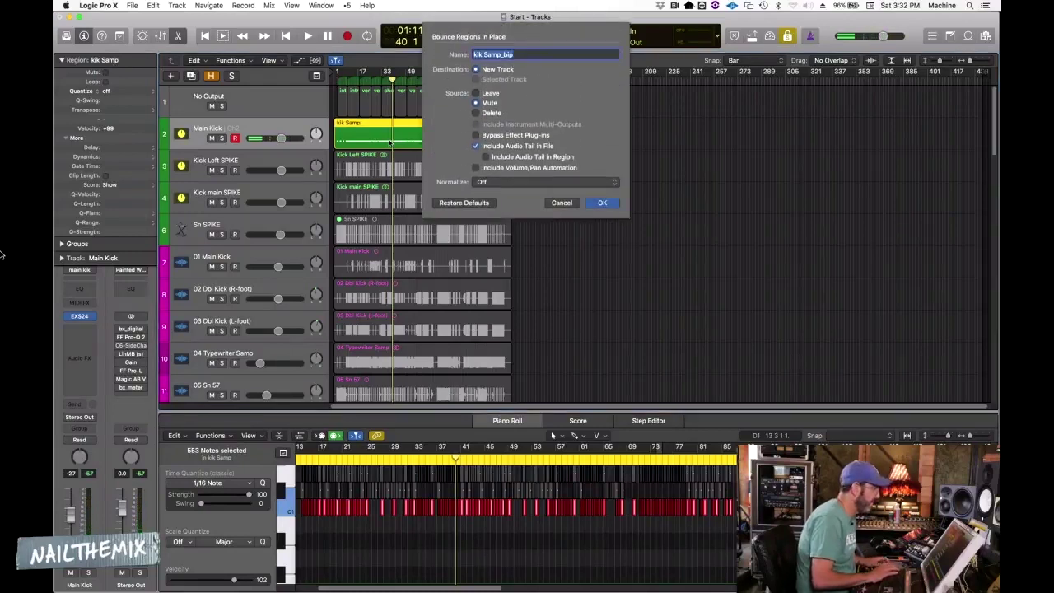
text(Kick Right SPIKE)
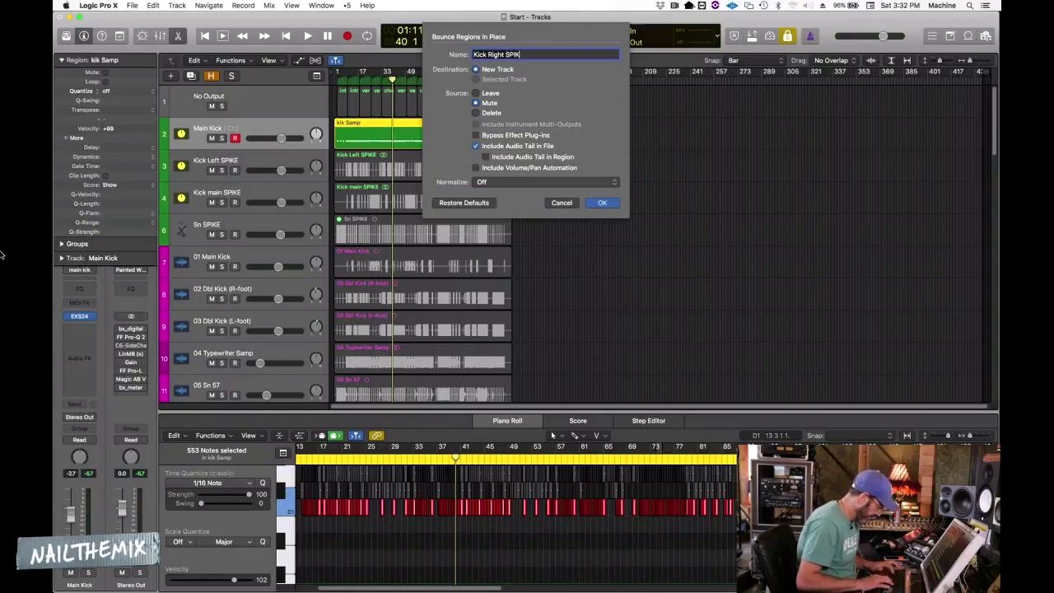
click(601, 203)
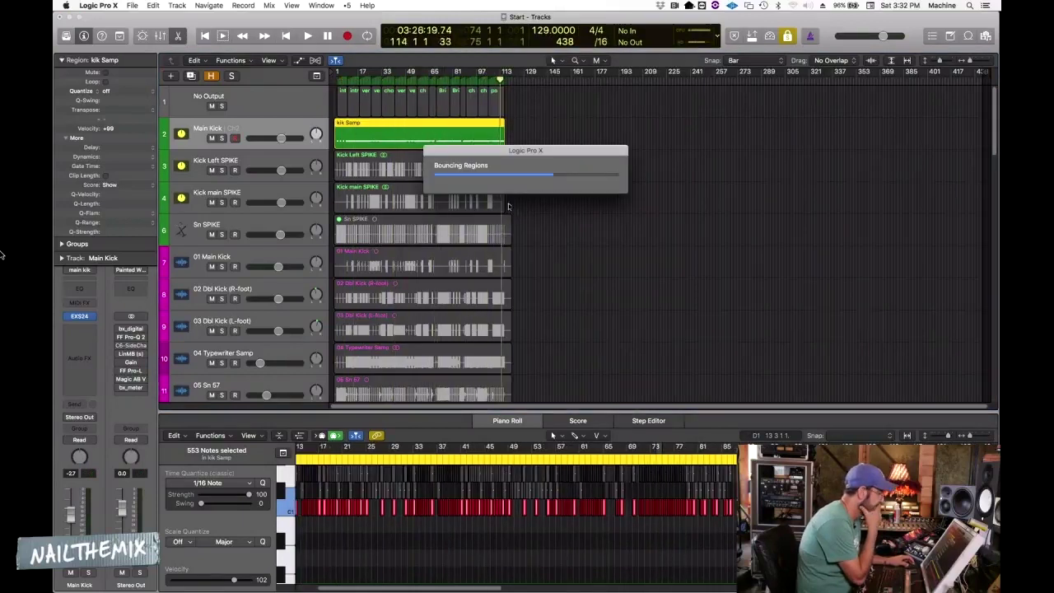
Move the playhead to about bar 51 and briefly play the arrangement from there
drag(393, 84, 407, 83)
key(space)
key(space)
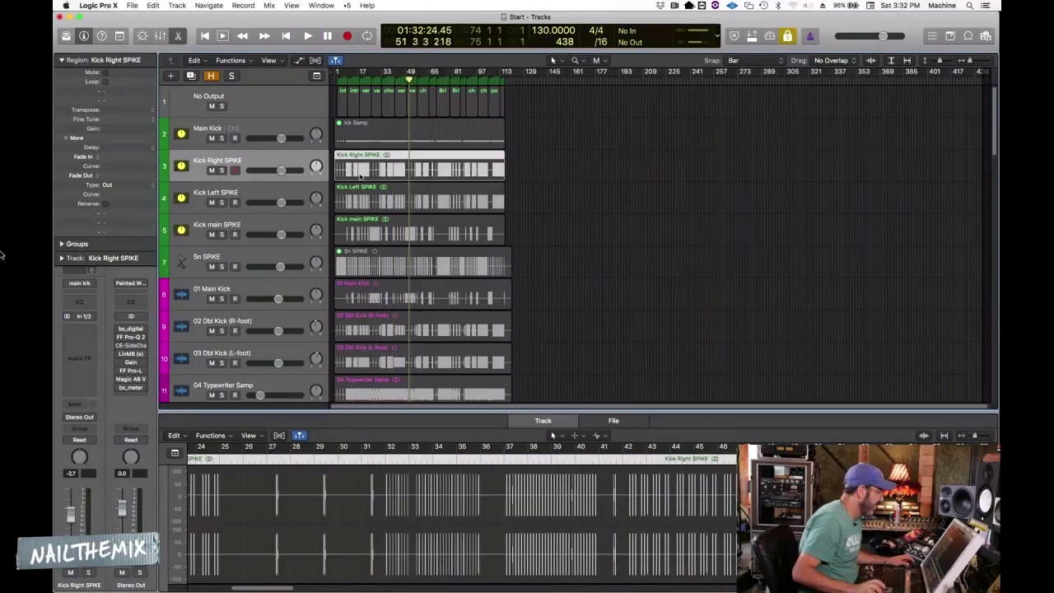
Unmute the kik Samp region and reactivate its middle and highest note rows so all three rows are active
click(386, 139)
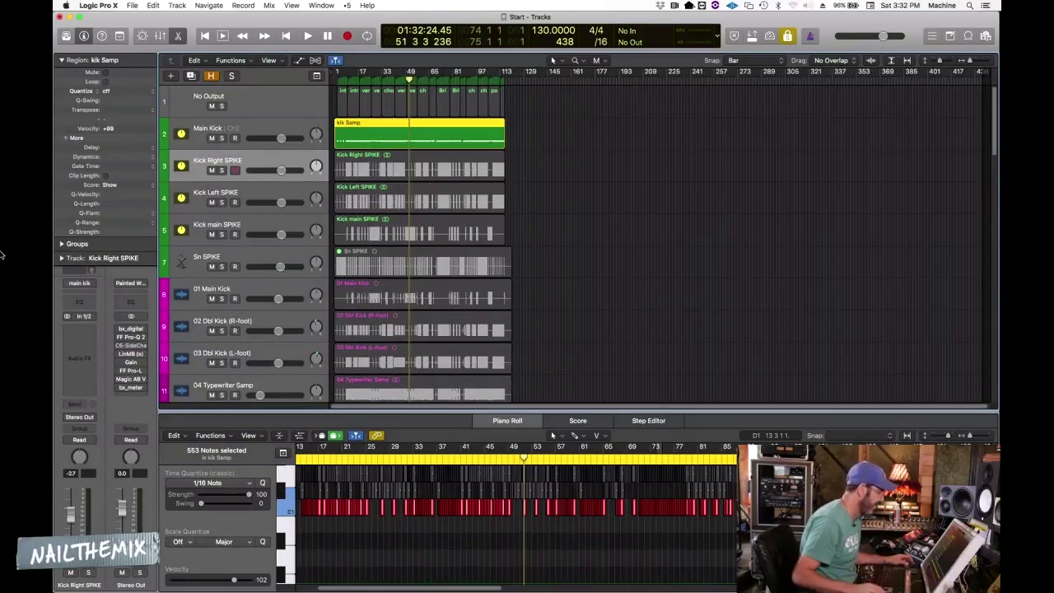
click(631, 567)
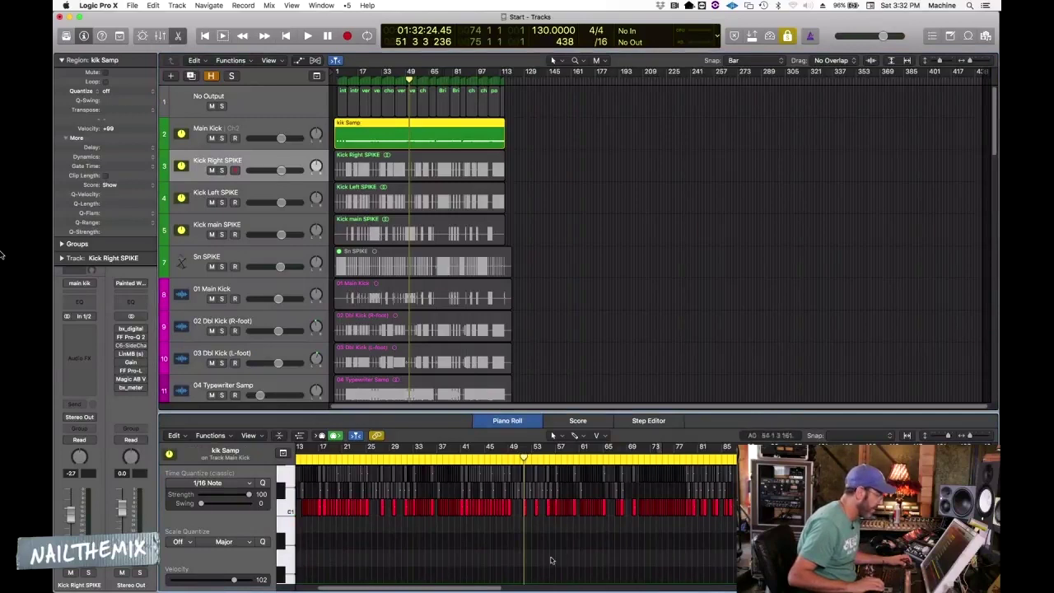
scroll(463, 550, up, 2)
scroll(462, 550, down, 1)
click(280, 508)
key(ctrl+m)
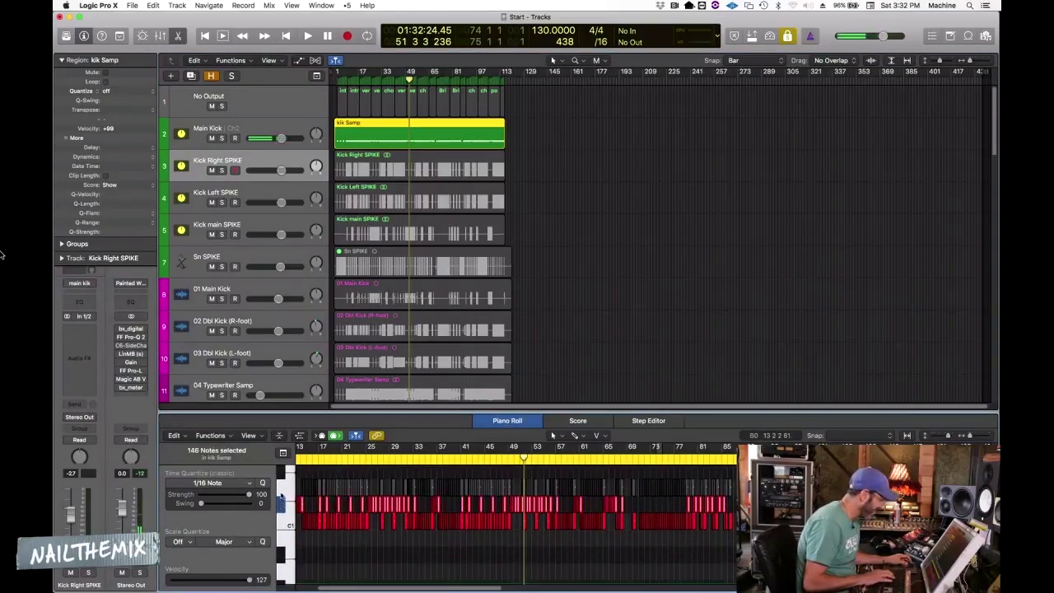
shift+click(284, 487)
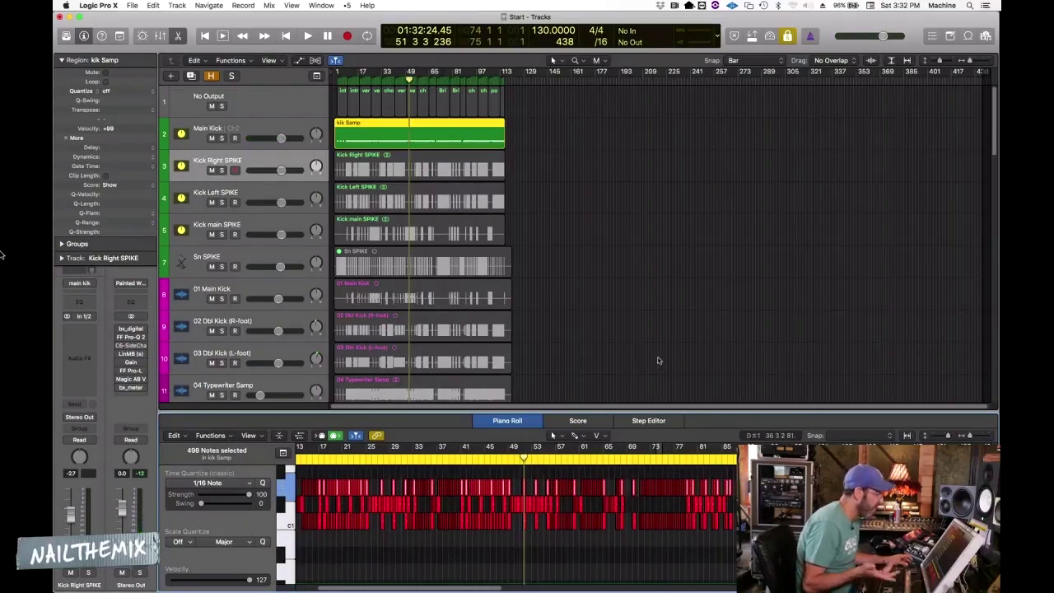
click(630, 243)
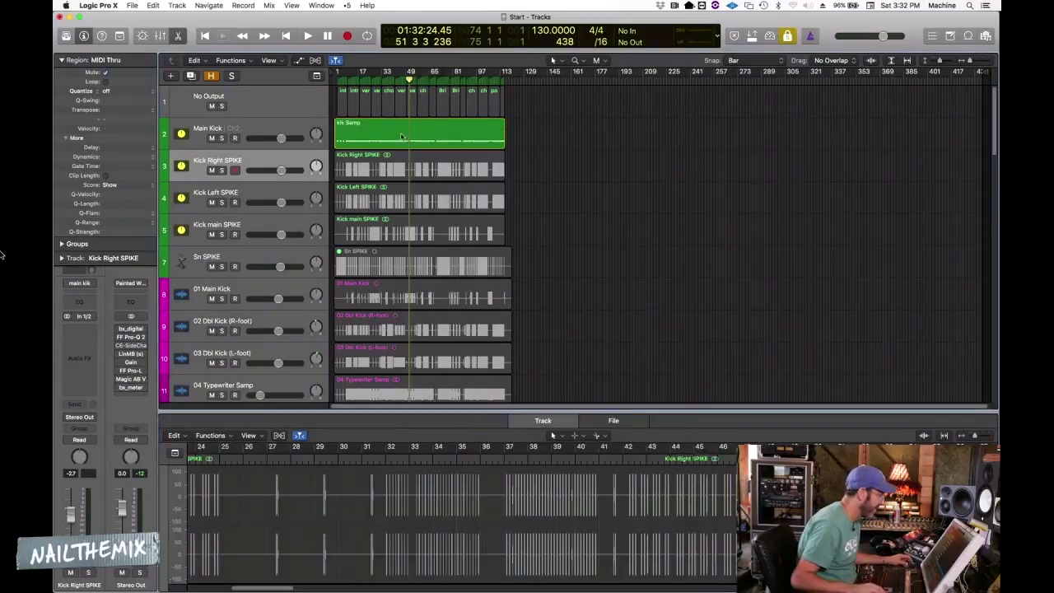
Audition the kik Samp region from about bar 51, stop, and place the playhead at bar 34
click(393, 137)
key(space)
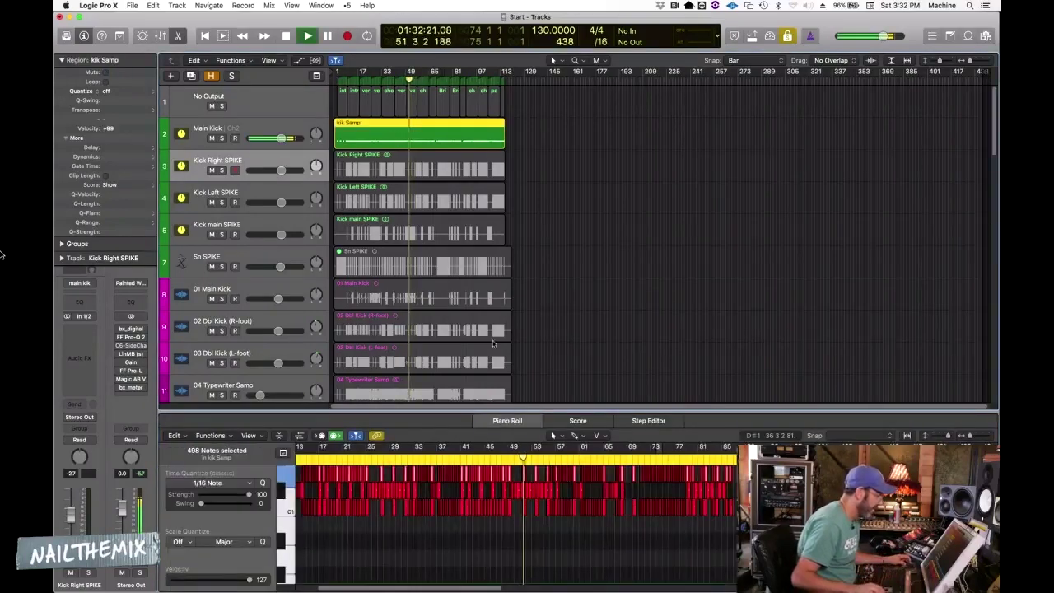
key(space)
click(510, 139)
click(383, 79)
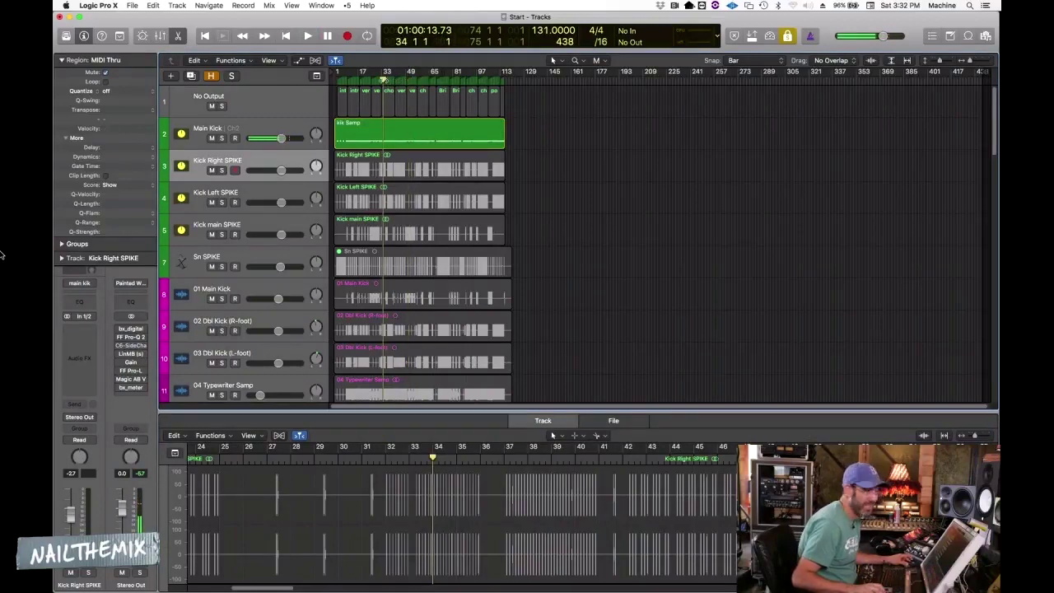
Bounce the kik Samp region in place to a new track named "all kick SPIKE", muting the source
click(375, 129)
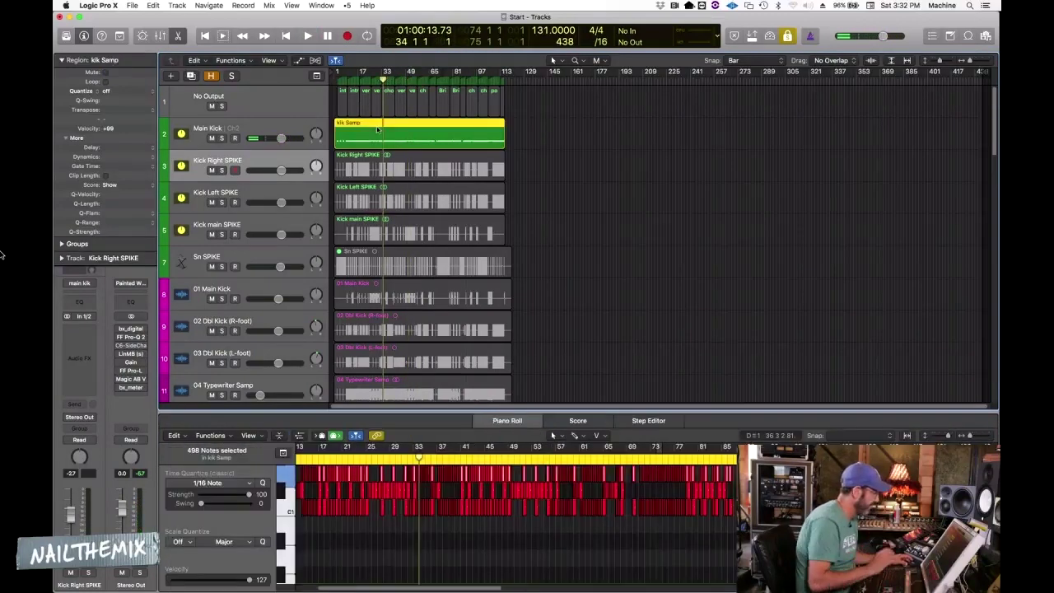
key(ctrl+b)
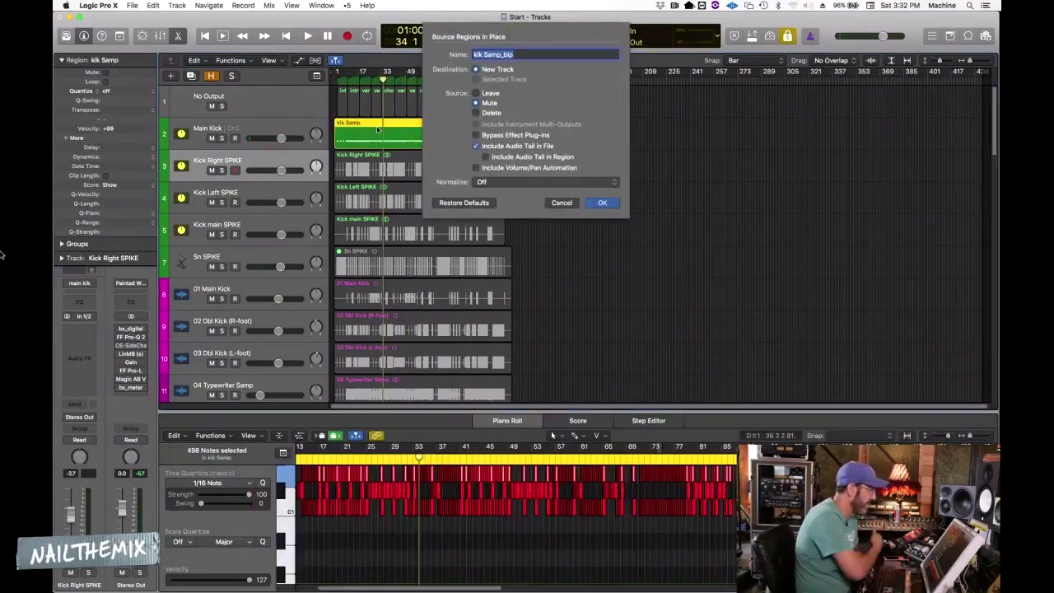
text(all kick SPIKE)
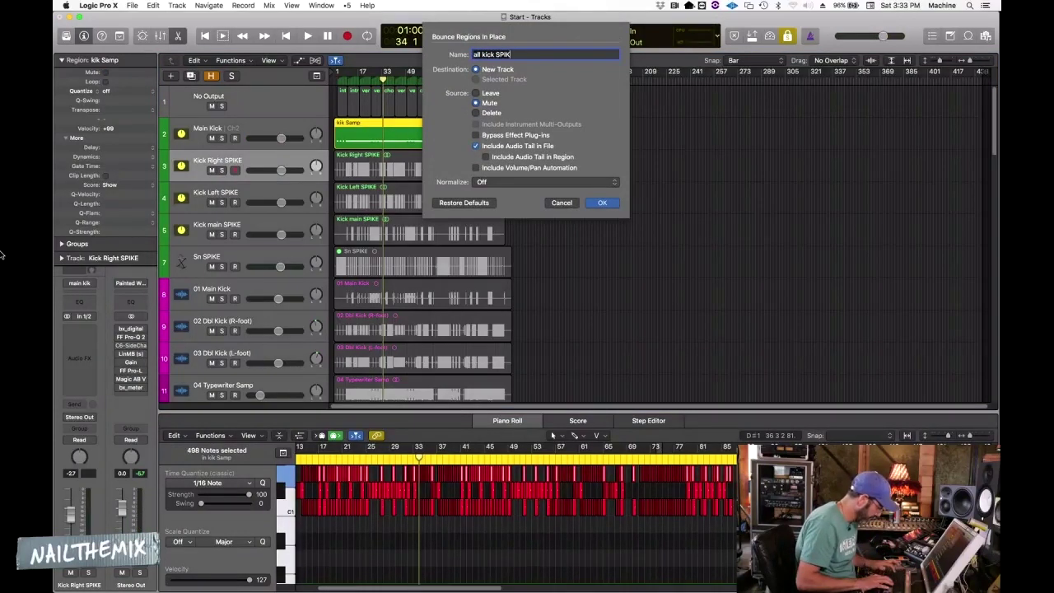
click(601, 203)
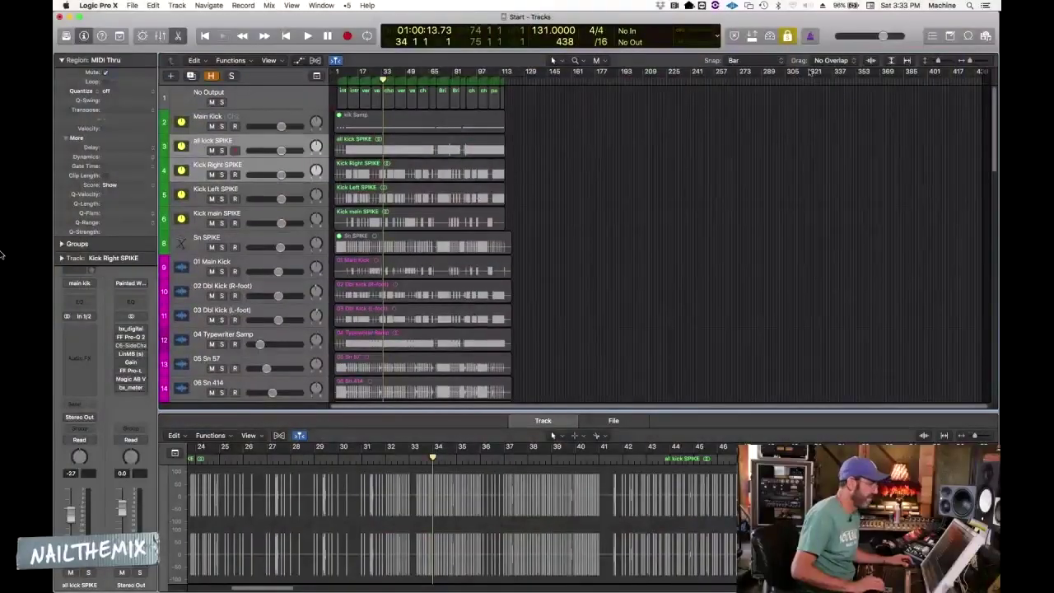
Turn off solo, select the four kick spike regions and briefly play the full drums from bar 34
click(786, 36)
key(super+Up)
key(super+Up)
key(super+Up)
key(super+Down)
key(super+Down)
drag(529, 143, 456, 213)
key(super+Down)
key(super+Down)
key(super+Right)
key(super+Right)
key(space)
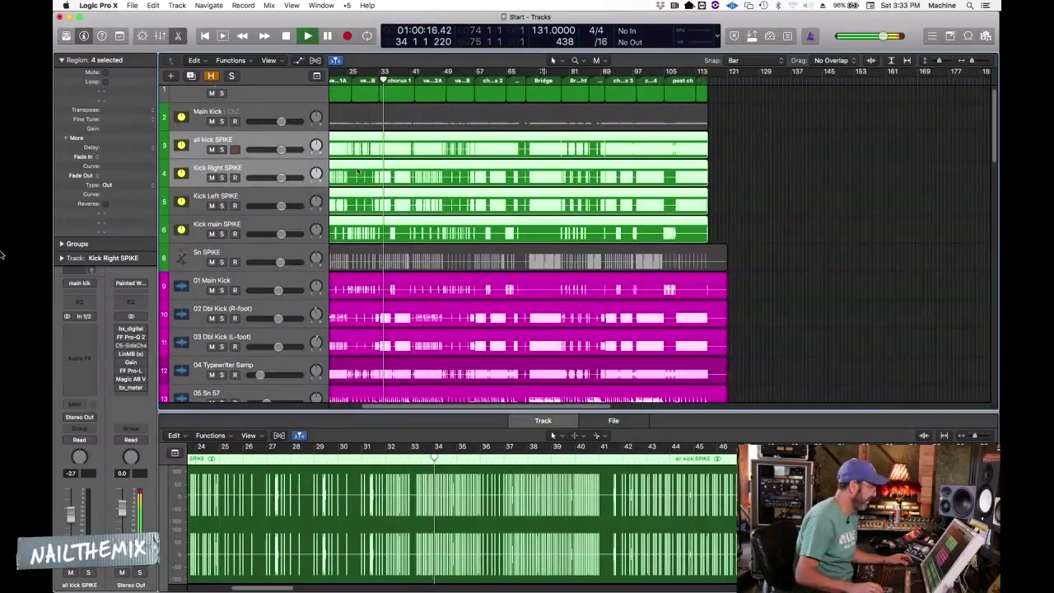
key(space)
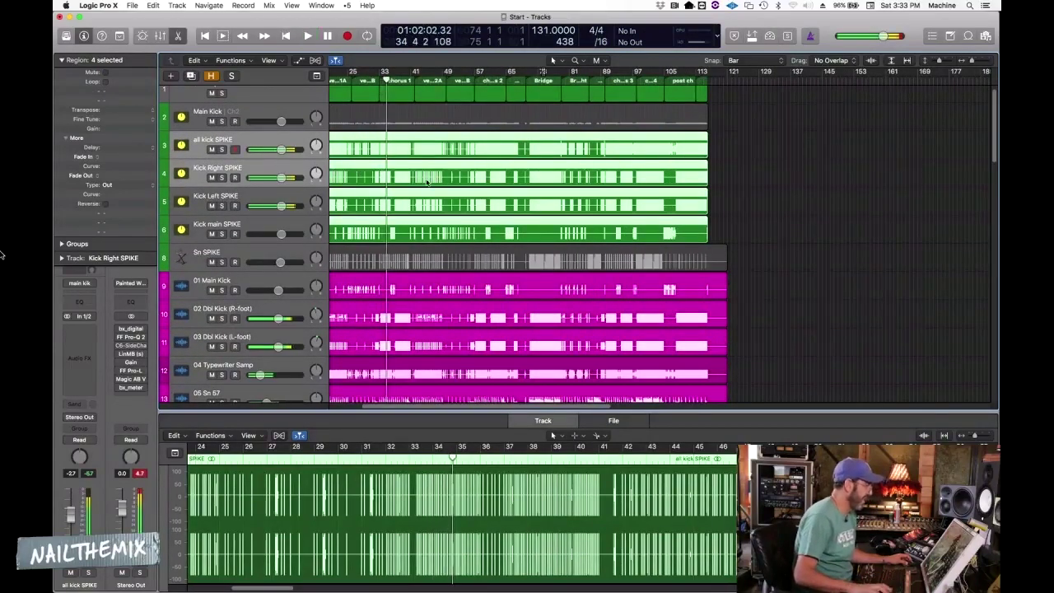
Show the mixer and set the output of all four kick SPIKE tracks to No Output
key(5)
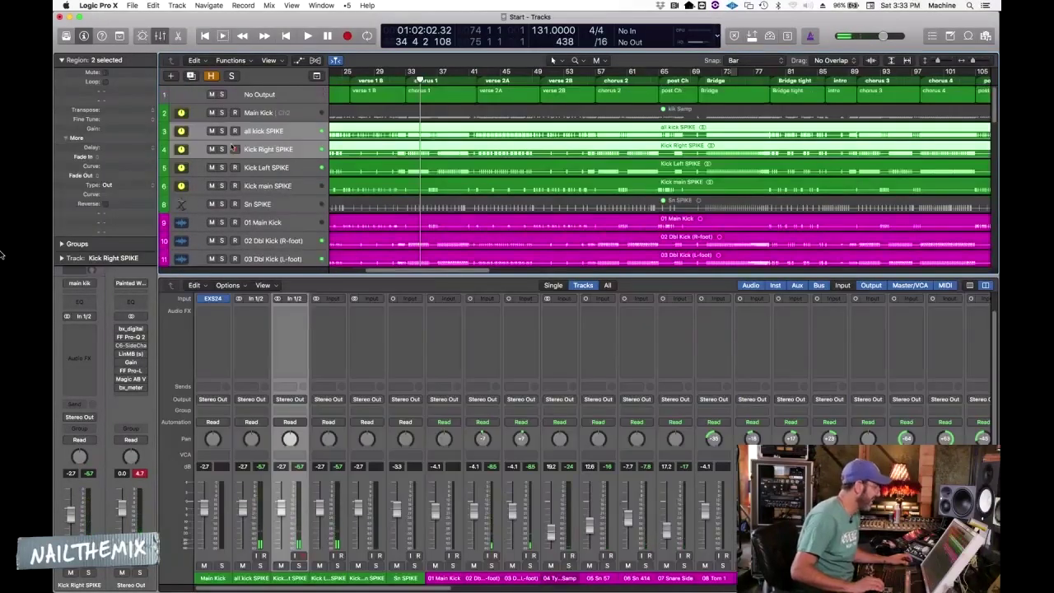
click(257, 186)
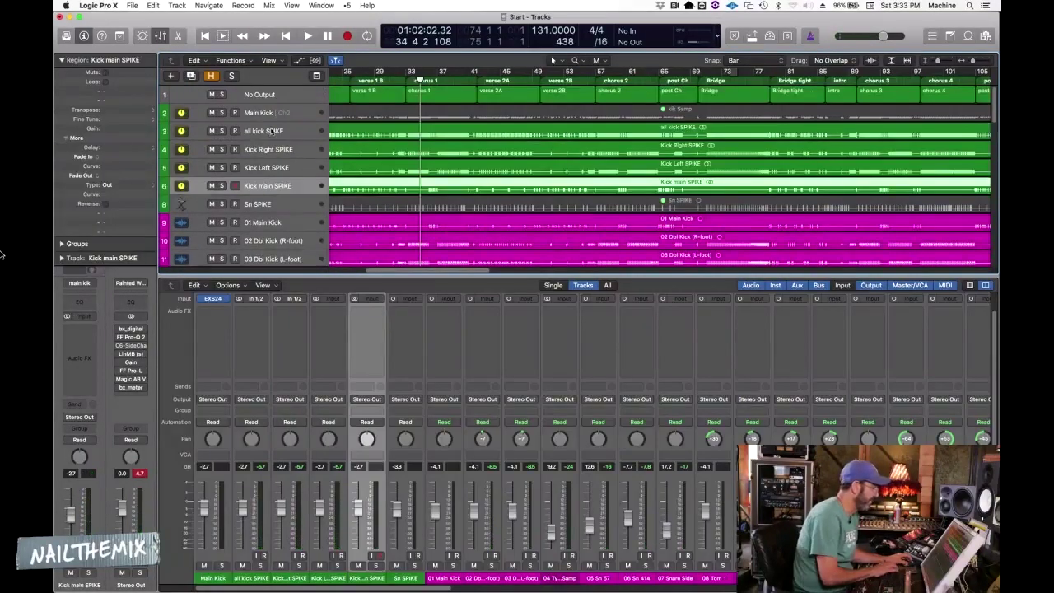
shift+click(270, 132)
click(265, 400)
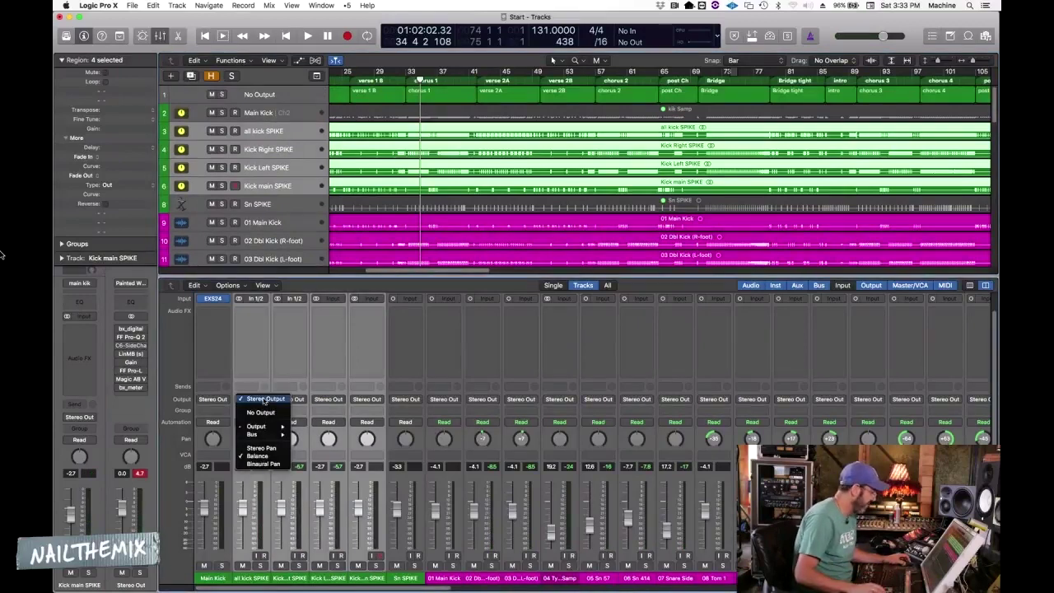
click(264, 400)
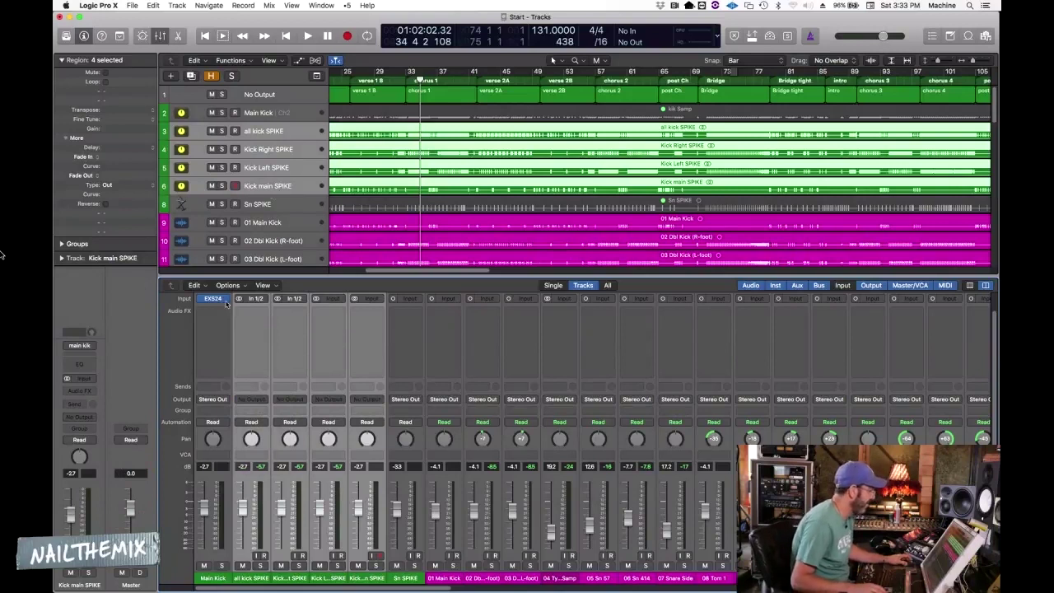
Colour the four kick SPIKE tracks and their regions dark blue
key(alt+c)
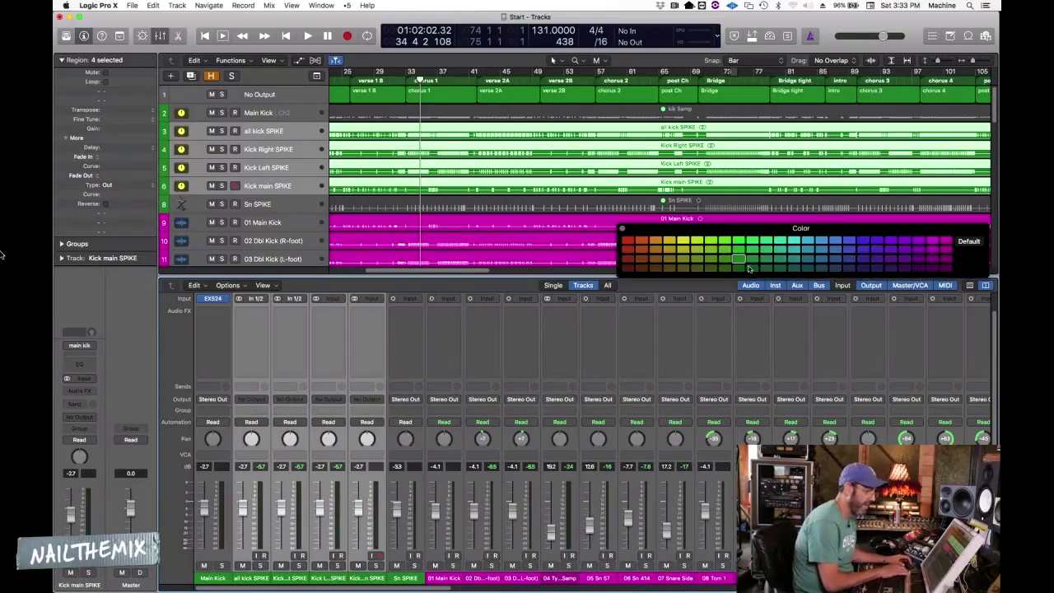
click(861, 268)
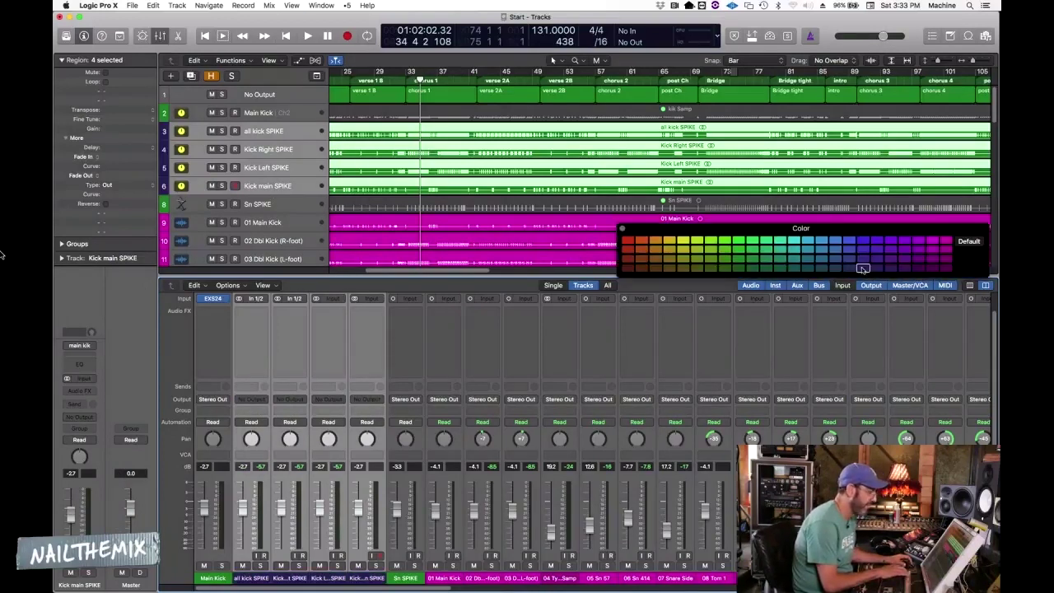
click(349, 134)
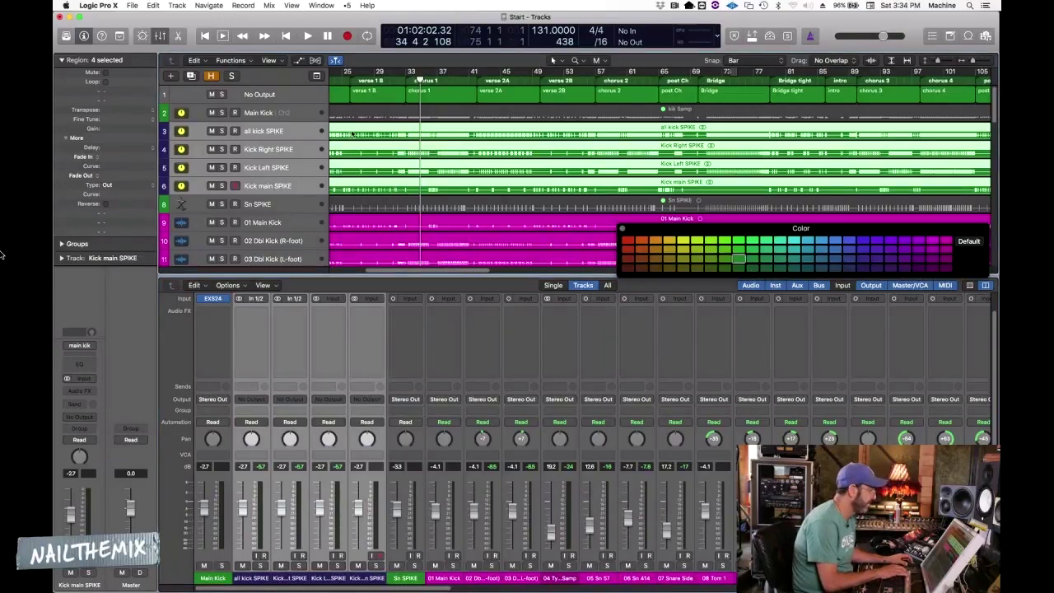
click(862, 269)
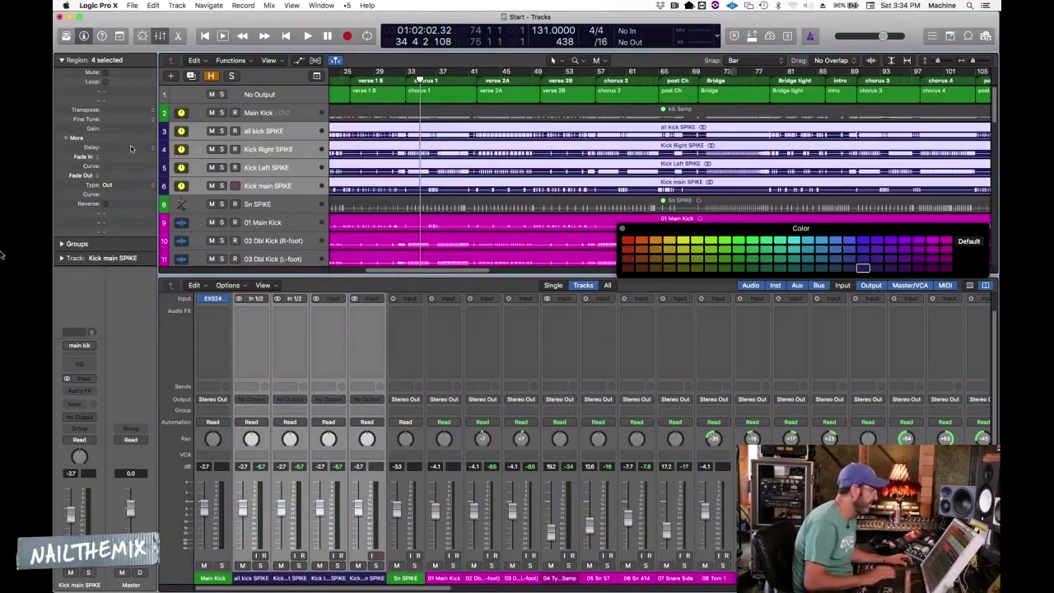
Examine the kick spike tracks alongside the original drum tracks over the whole song length
click(258, 116)
click(262, 131)
key(super+Left)
key(super+Left)
key(super+Left)
key(super+Left)
key(super+Left)
key(super+Left)
key(super+Up)
click(530, 165)
key(super+Down)
key(super+Down)
key(super+Down)
key(super+Down)
click(389, 149)
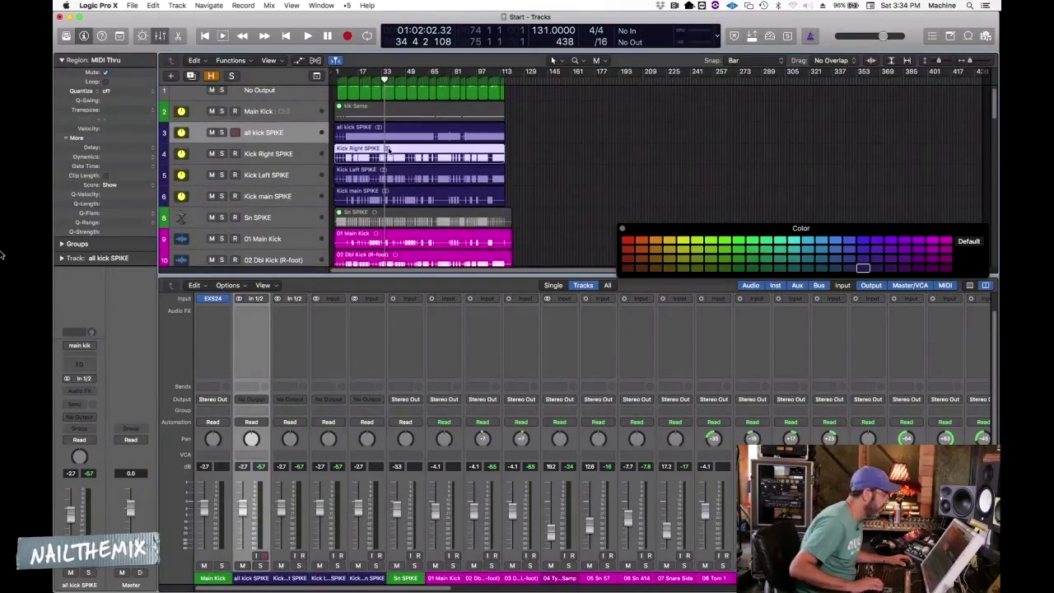
click(391, 81)
key(super+Up)
scroll(401, 145, down, 3)
scroll(401, 144, down, 3)
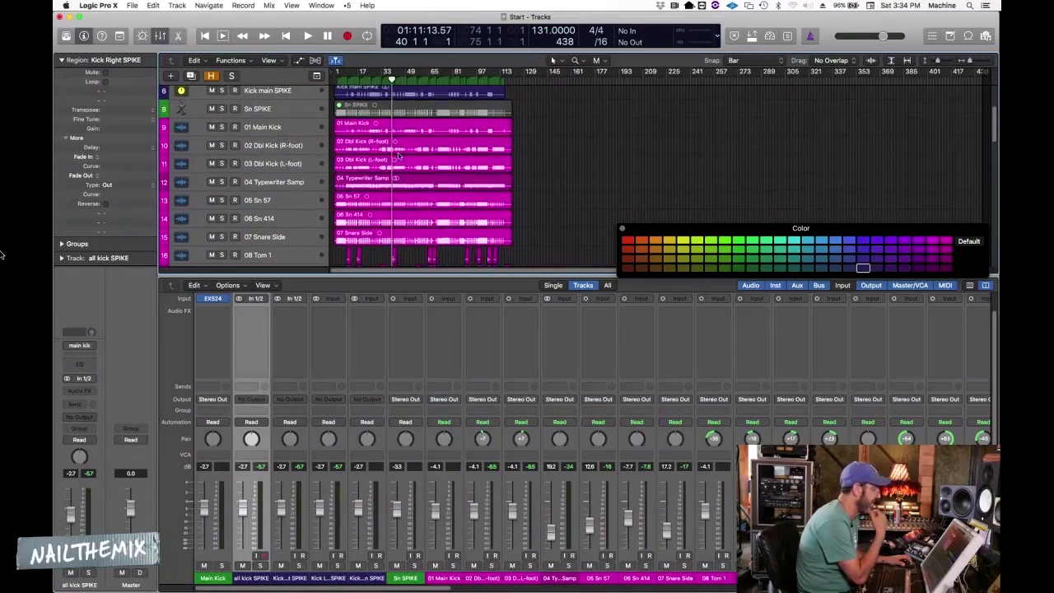
scroll(399, 155, up, 3)
click(364, 81)
click(394, 81)
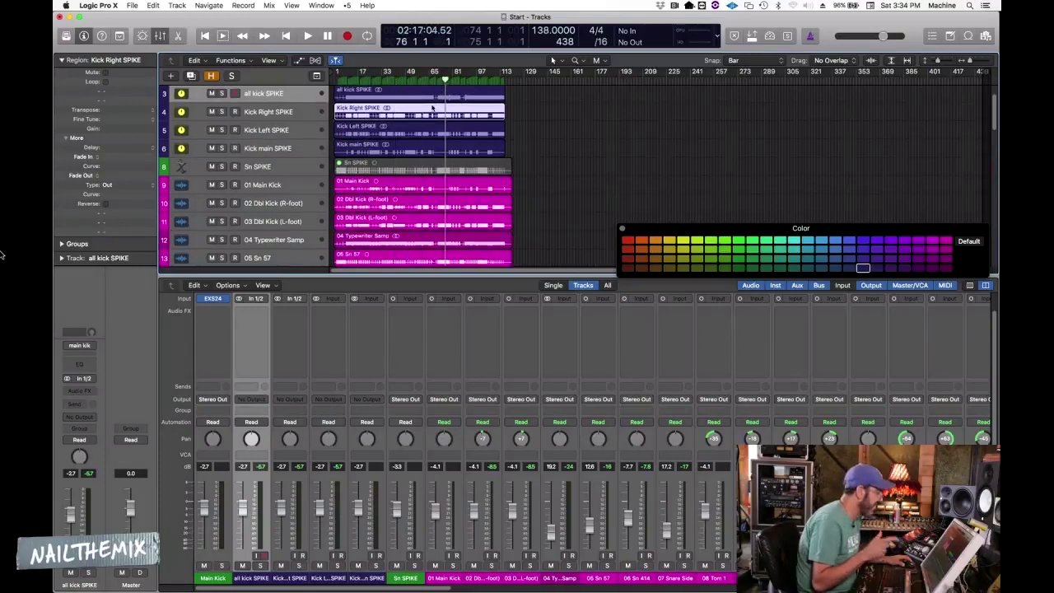
scroll(431, 107, up, 2)
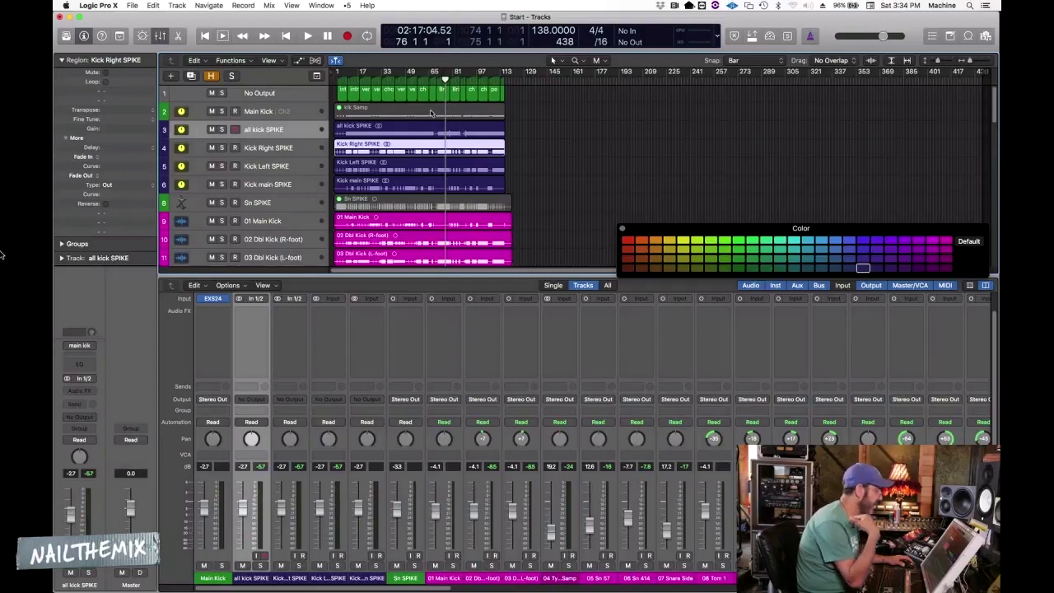
scroll(403, 125, down, 2)
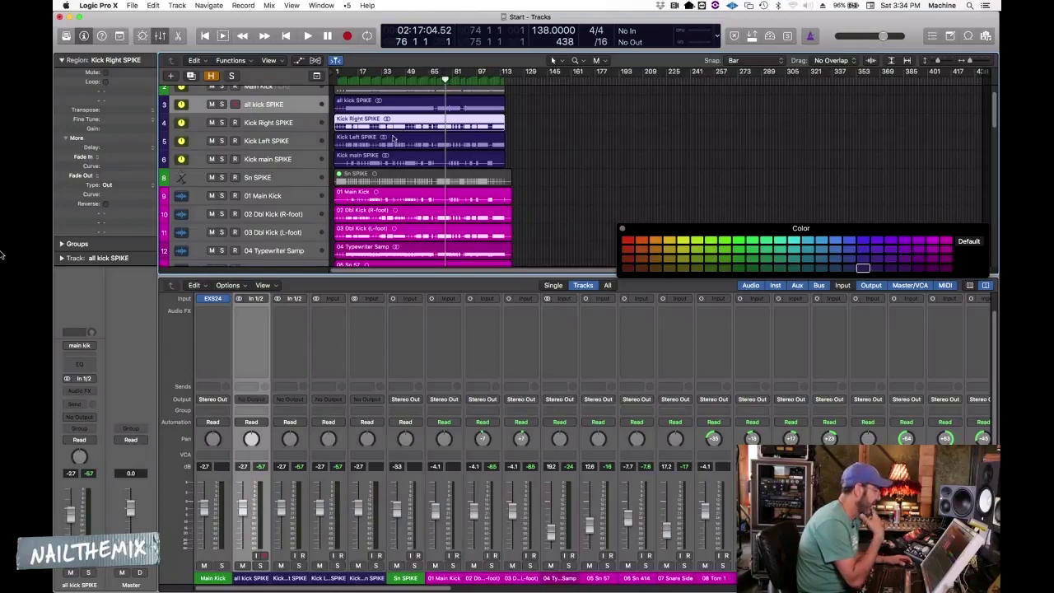
click(382, 81)
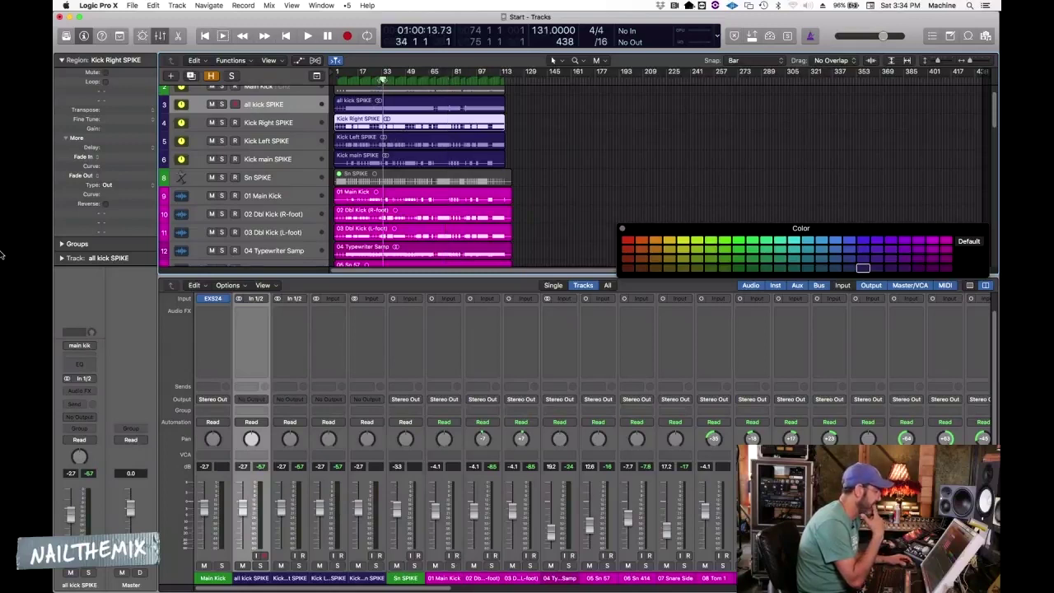
scroll(371, 132, down, 1)
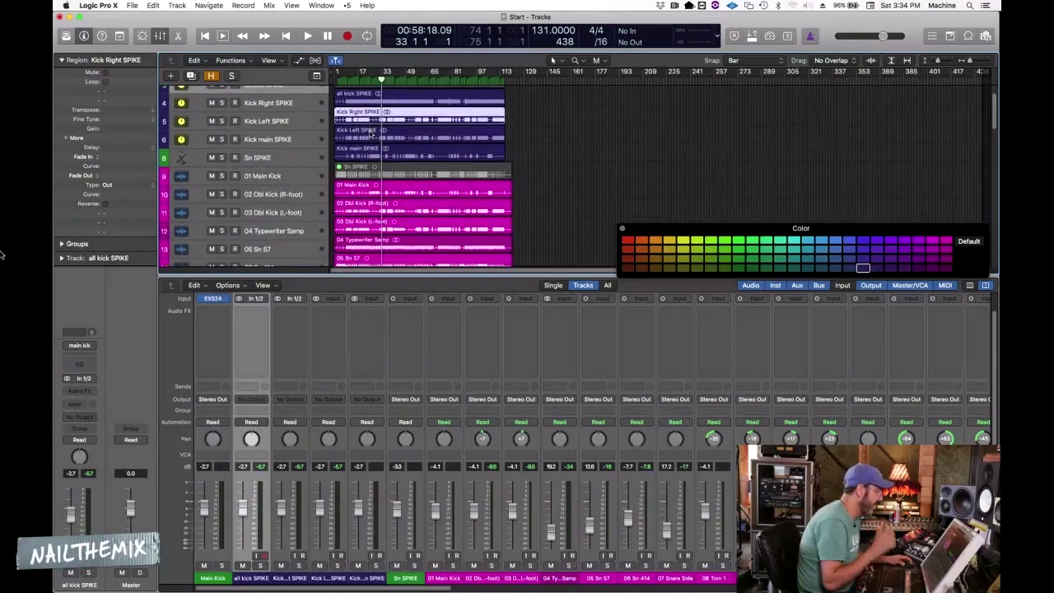
scroll(353, 161, up, 3)
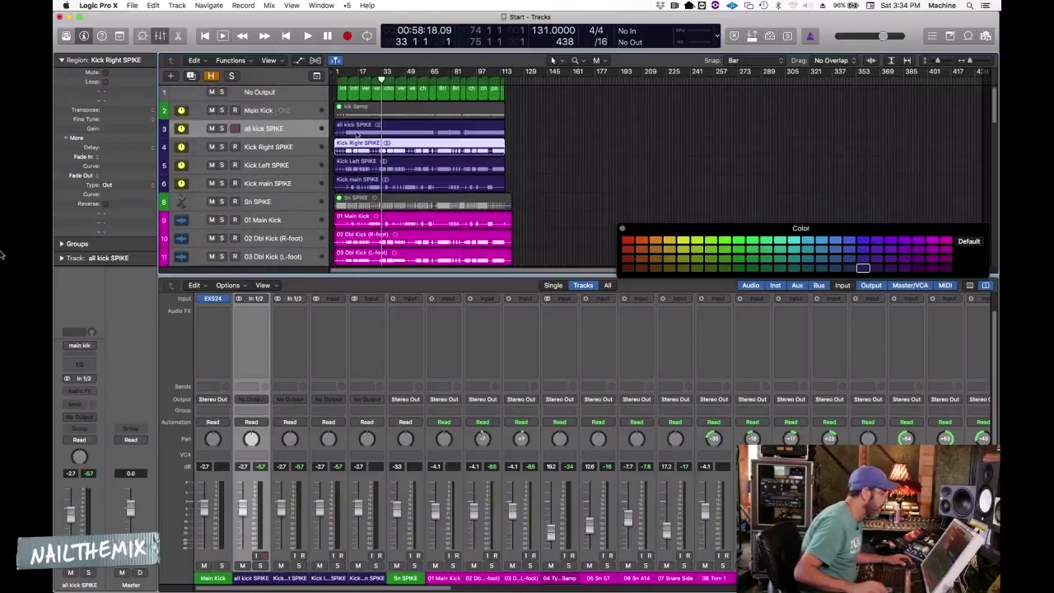
Compare the all kick, Kick Right and Kick main SPIKE regions one by one at an enlarged track height
click(356, 135)
key(super+Down)
key(super+Down)
key(super+Down)
click(349, 209)
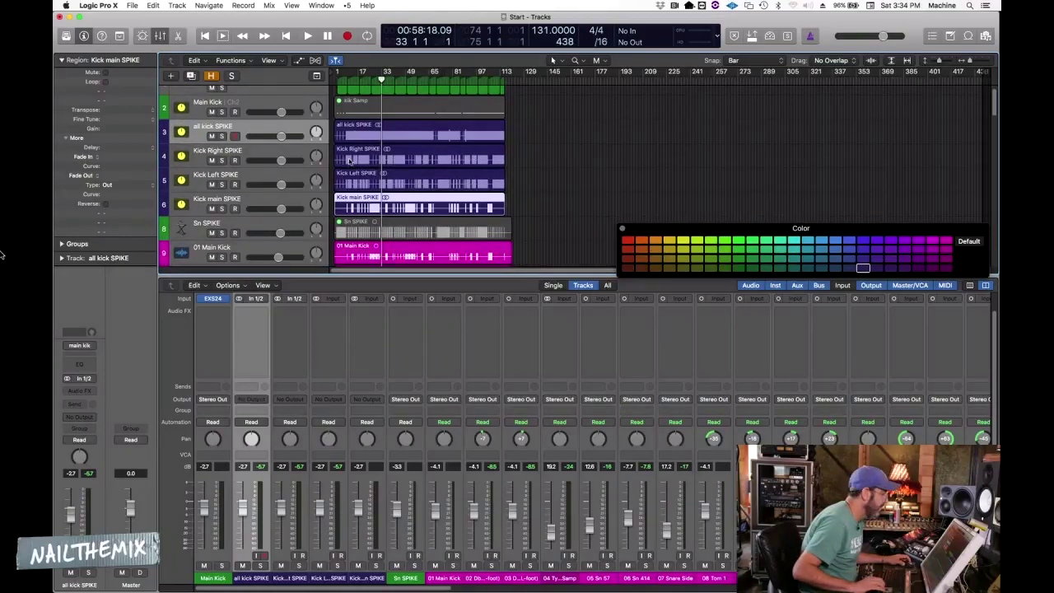
click(359, 130)
key(super+Up)
click(354, 152)
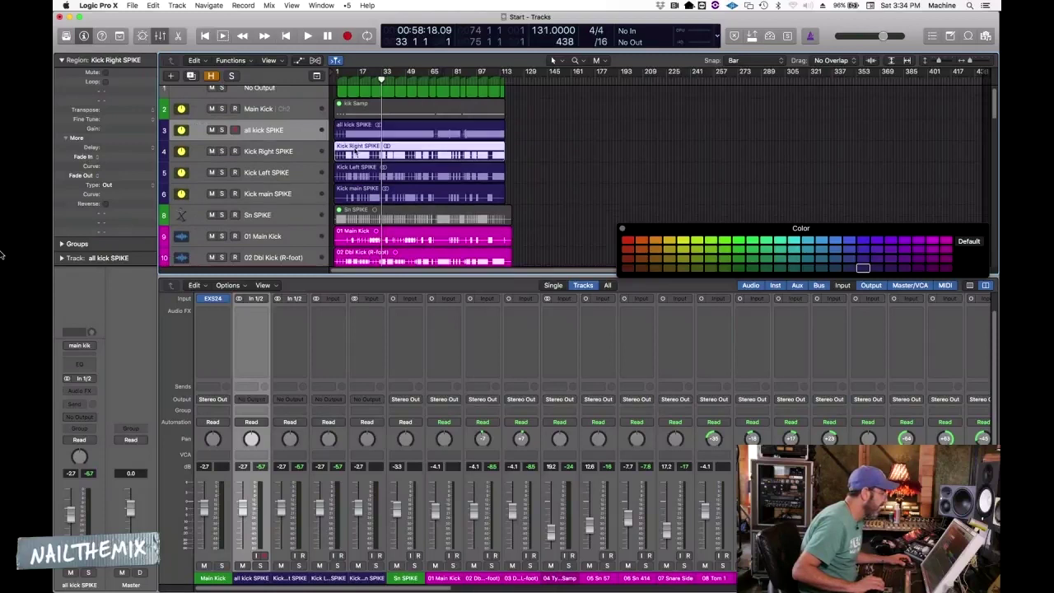
click(348, 132)
click(354, 154)
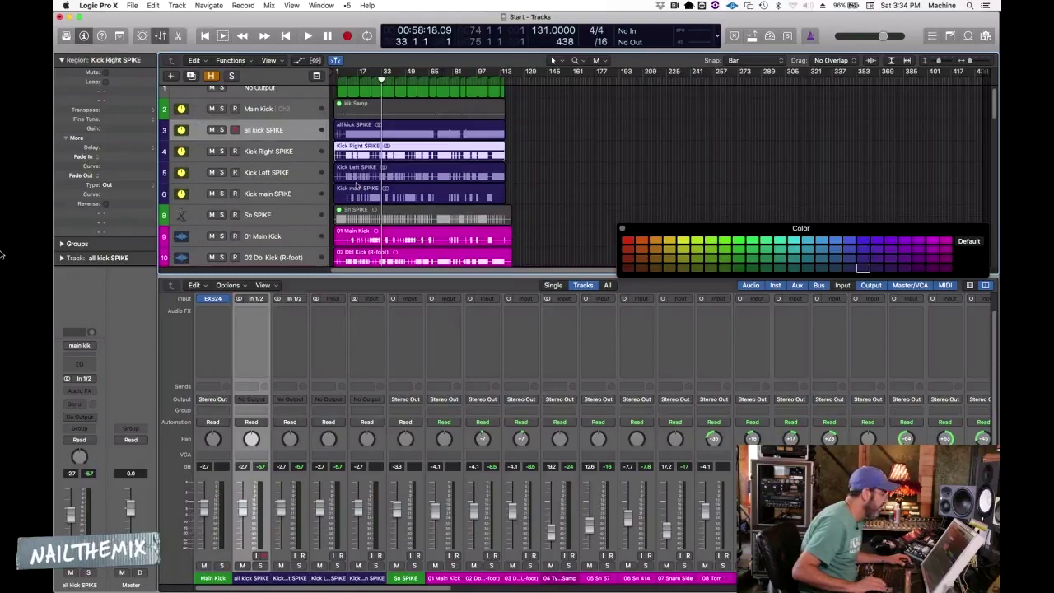
click(366, 200)
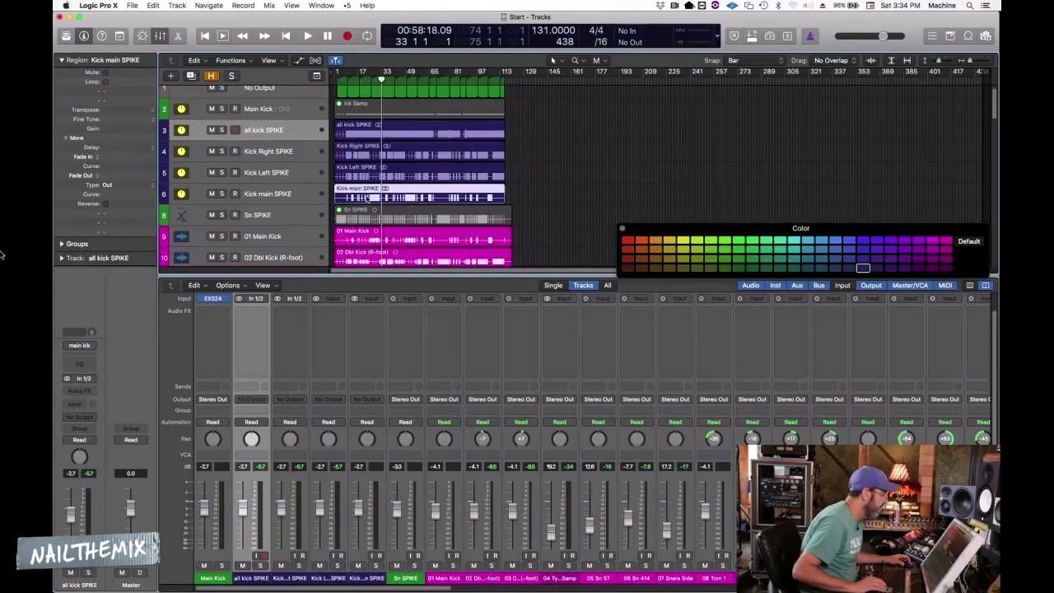
Unmute the Sn SPIKE region and colour it the same dark blue as the kick spike regions
click(371, 213)
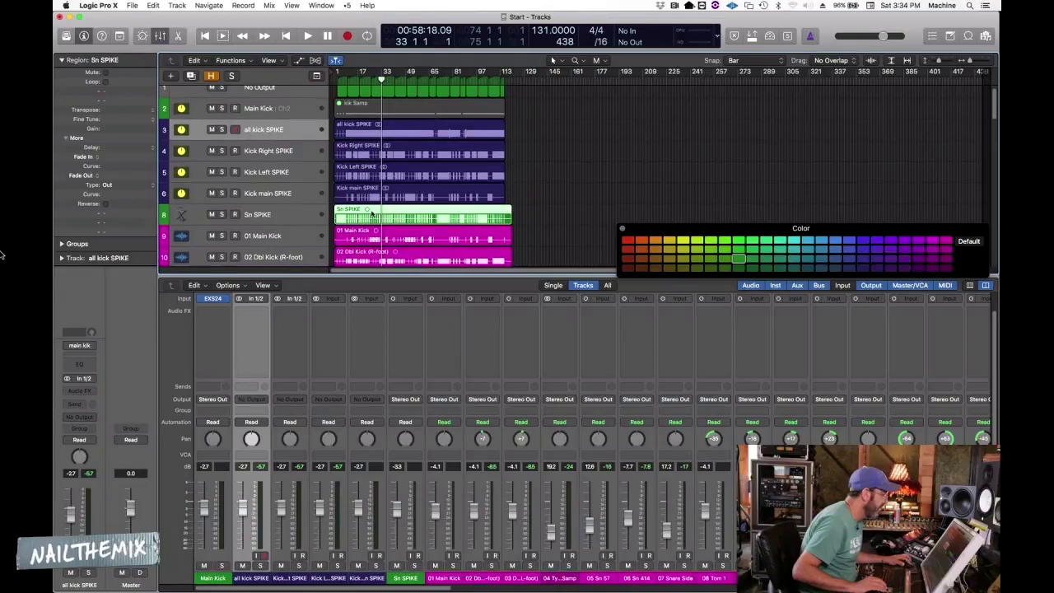
click(863, 268)
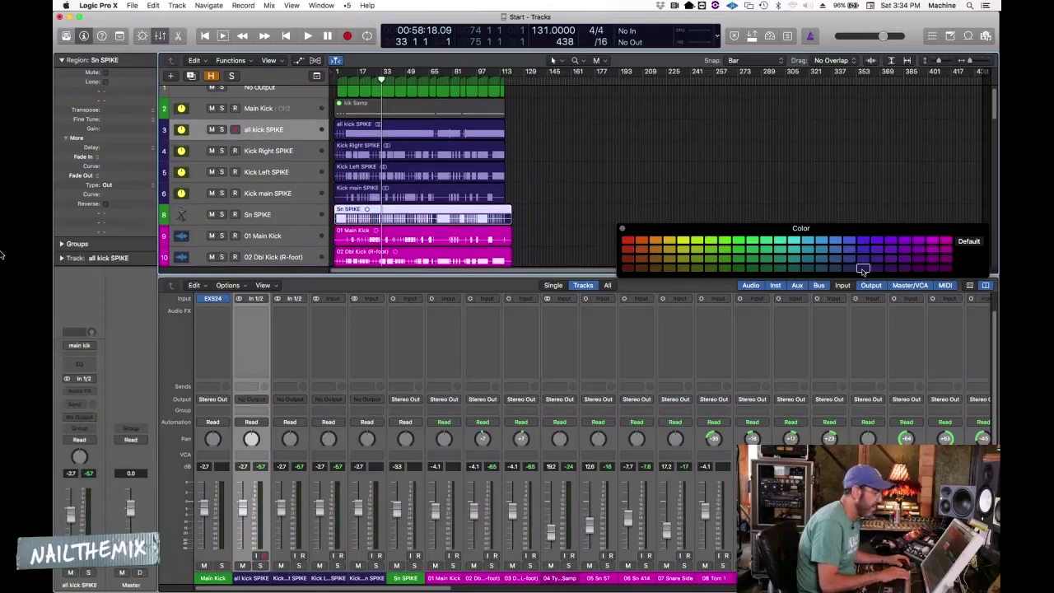
Set the Sn SPIKE track's output to No Output and colour the track dark blue, closing the colour palette
click(247, 215)
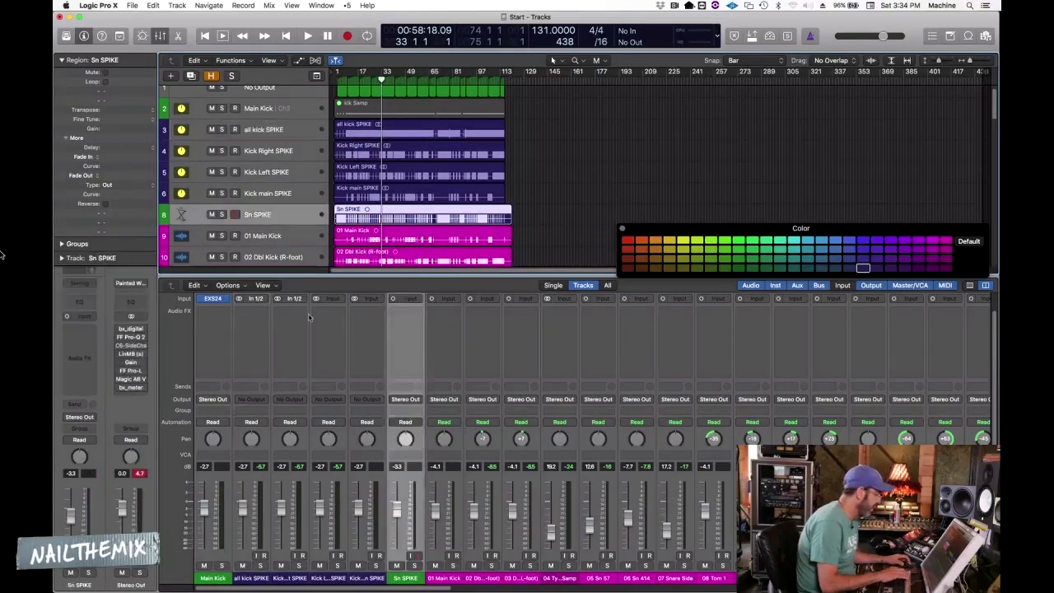
click(416, 402)
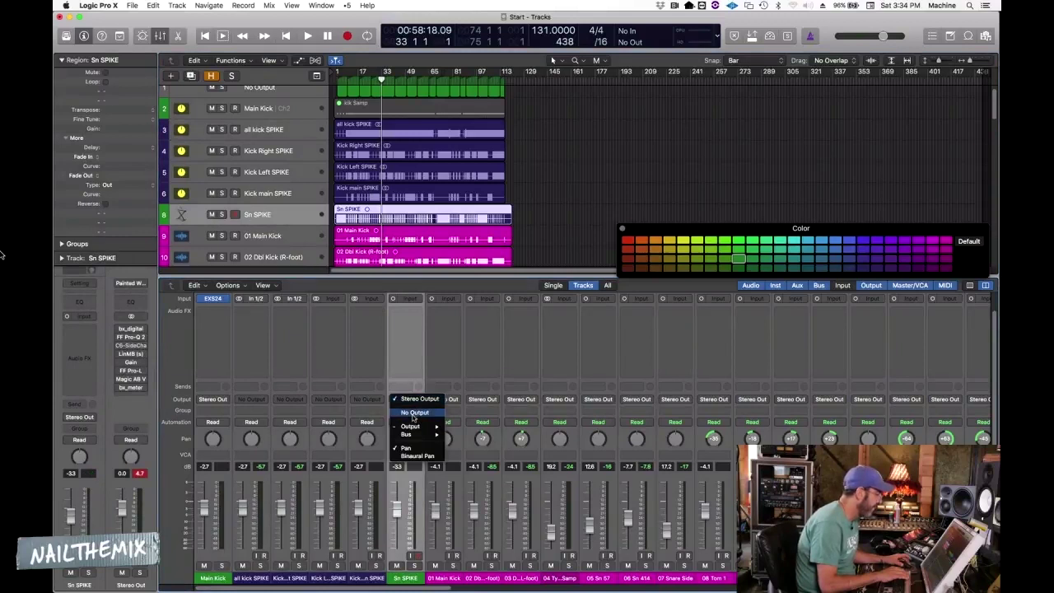
click(413, 412)
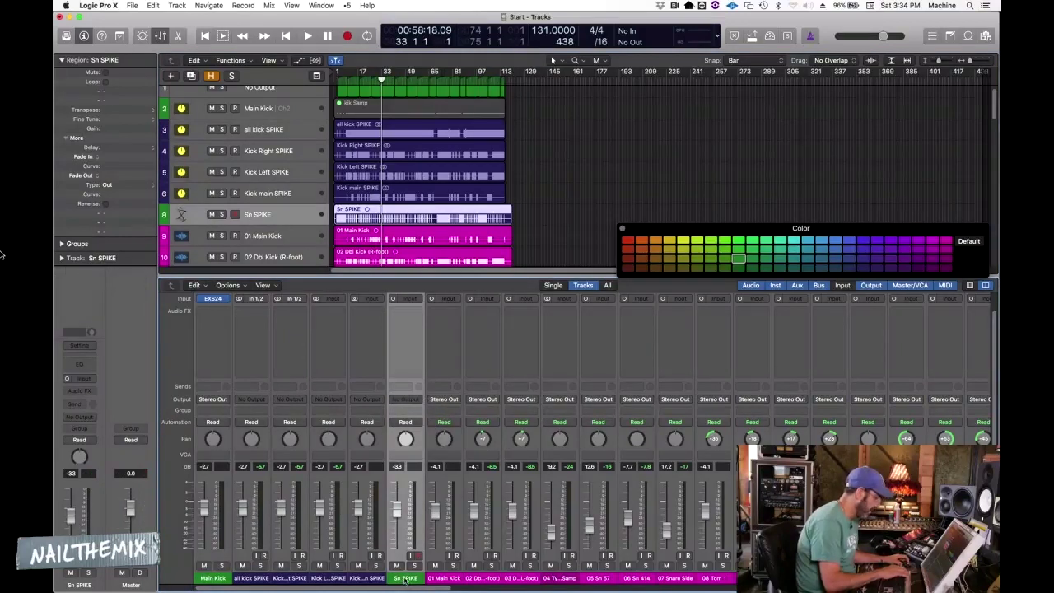
click(861, 267)
click(622, 228)
click(623, 231)
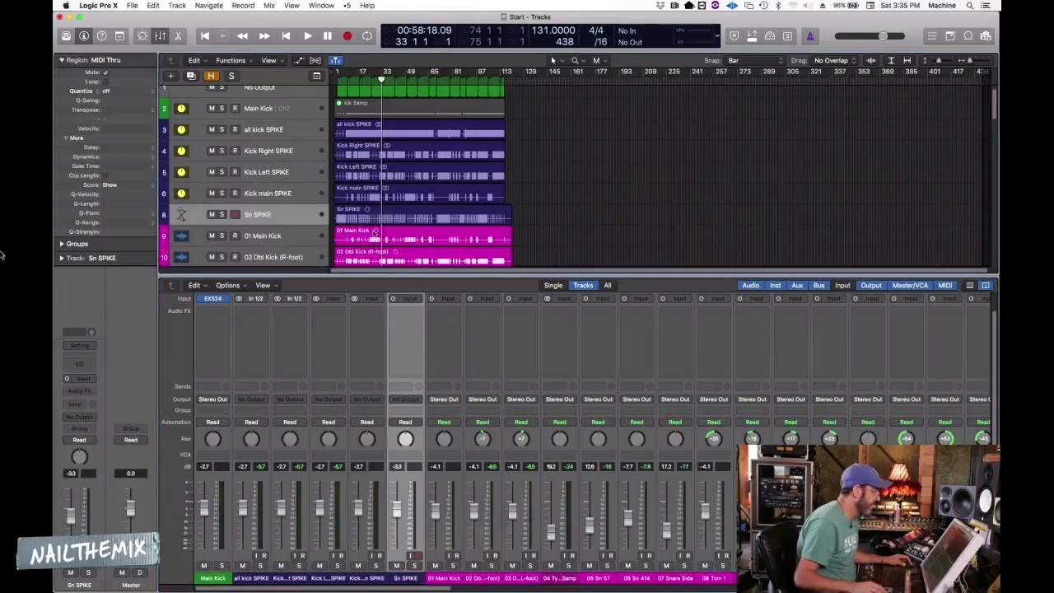
Play the drums briefly from bar 33 and stop
key(space)
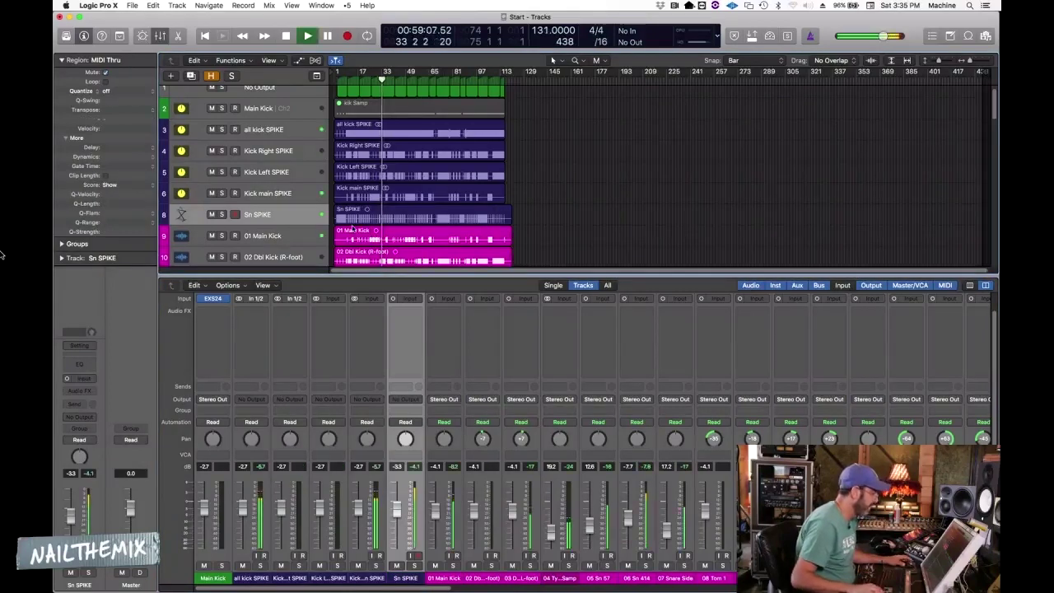
scroll(352, 218, down, 1)
key(space)
Solo the 05 Sn 57 track and play it from bar 33
scroll(371, 230, down, 5)
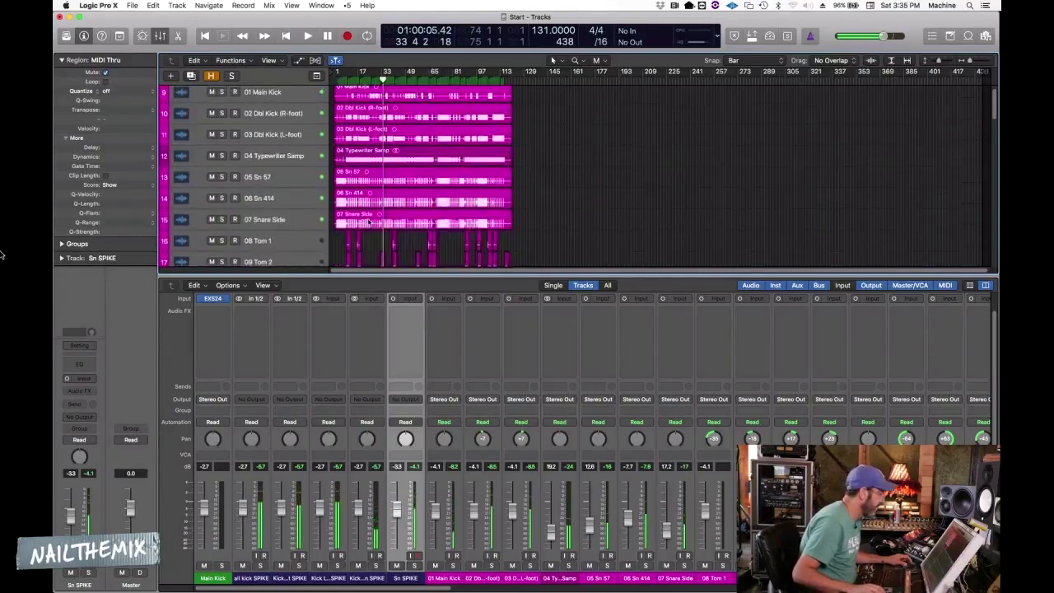
key(r)
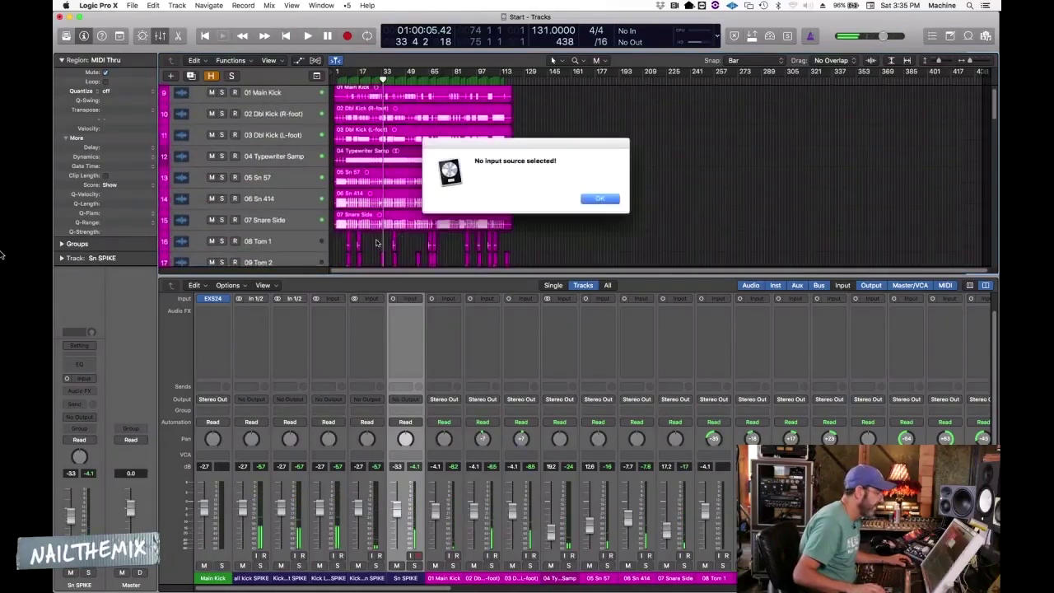
key(Return)
click(221, 177)
key(space)
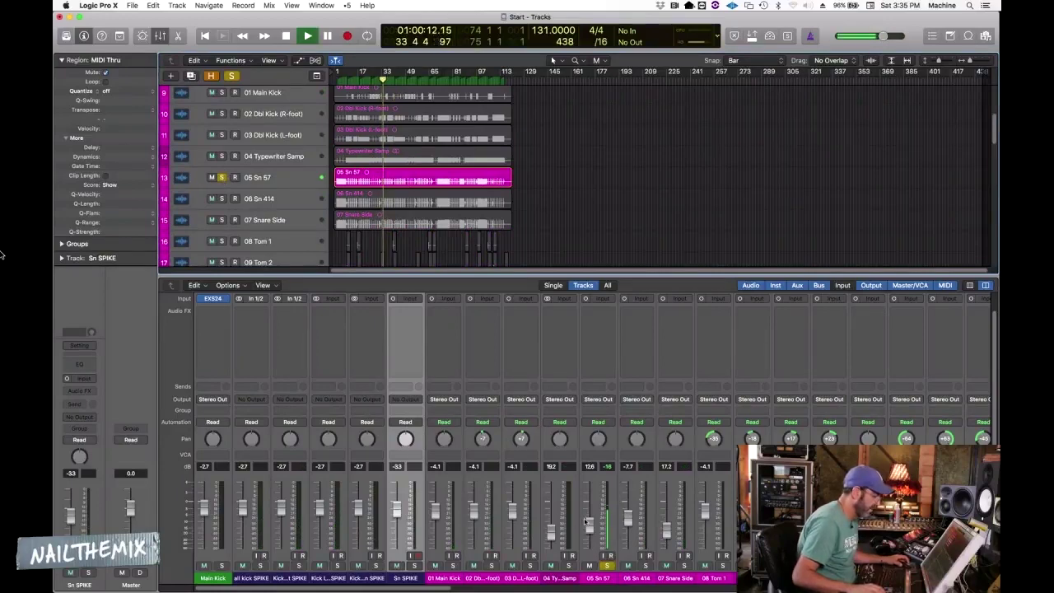
key(z)
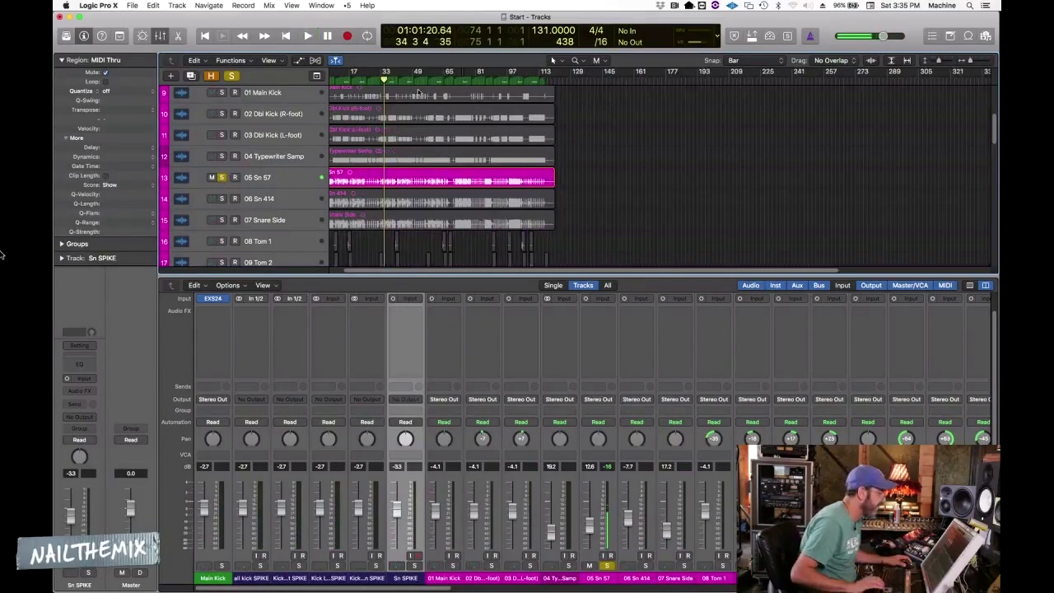
Place the playhead at bar 64, enlarge the waveforms there and play the soloed 05 Sn 57 track
click(410, 80)
key(super+Down)
key(super+Down)
key(super+Down)
key(super+Down)
key(super+Down)
key(super+Down)
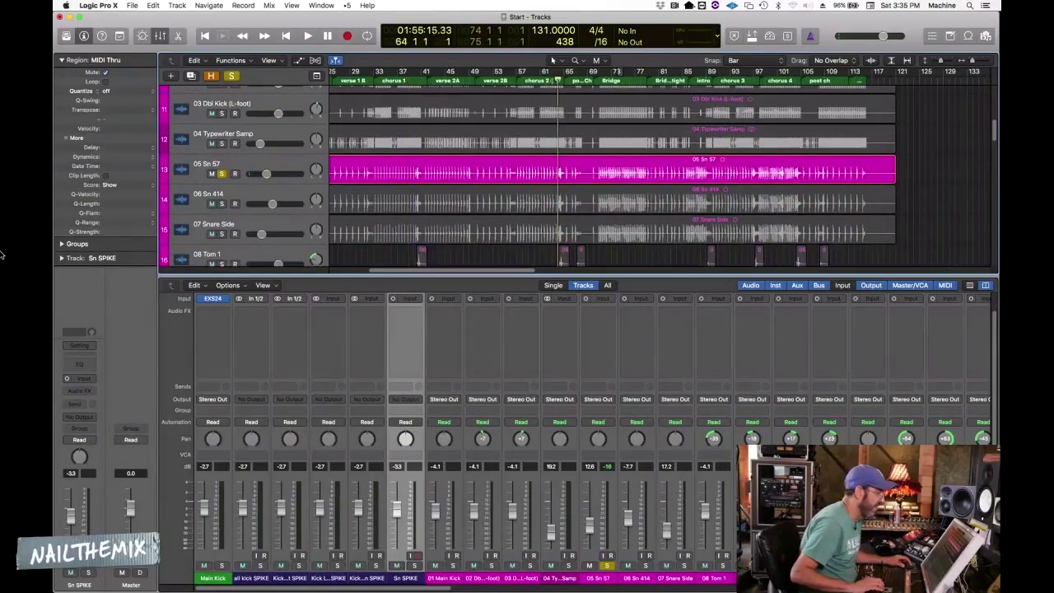
key(super+Right)
key(super+Right)
key(super+Right)
key(space)
key(super+Right)
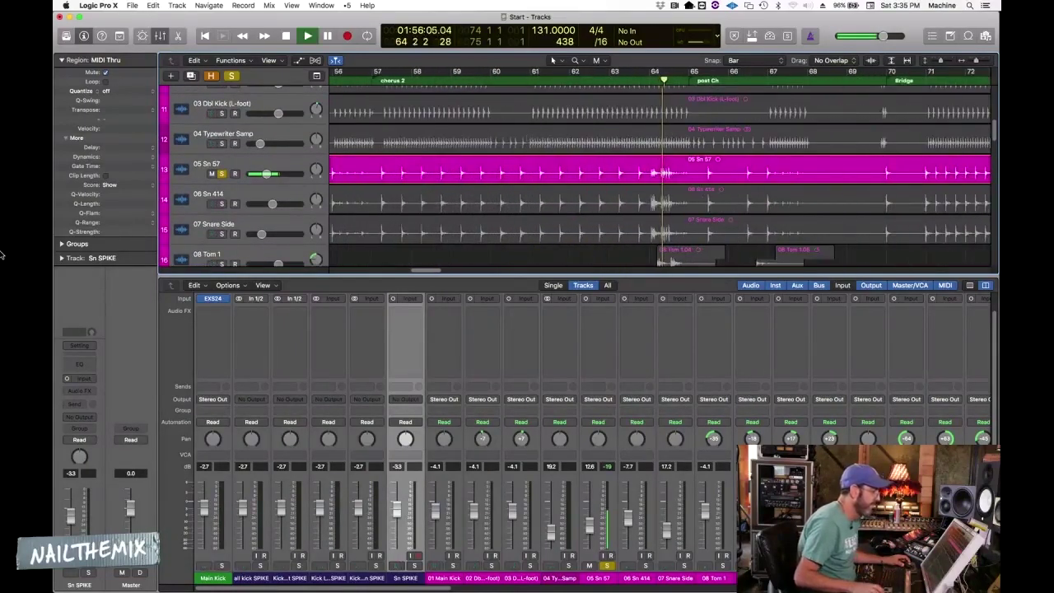
Stop playback and set a cycle range from bar 63 to bar 66 around the snare fill
drag(617, 75, 721, 77)
key(super+Down)
key(super+Down)
scroll(650, 184, down, 2)
key(super+Left)
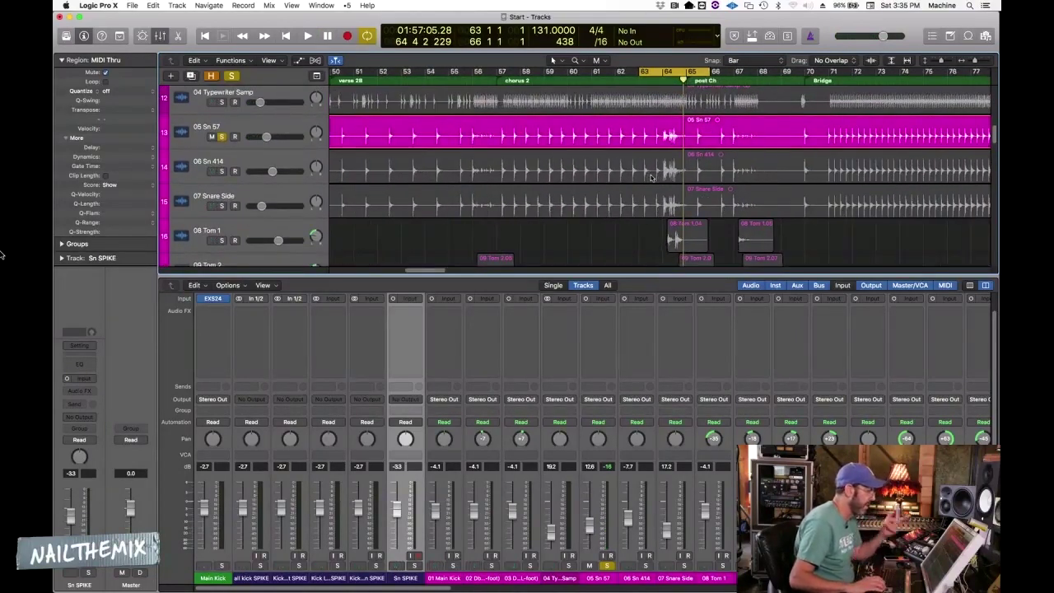
Insert a Noise Gate on the 05 Sn 57 track and place its window clear of the tracks
click(178, 132)
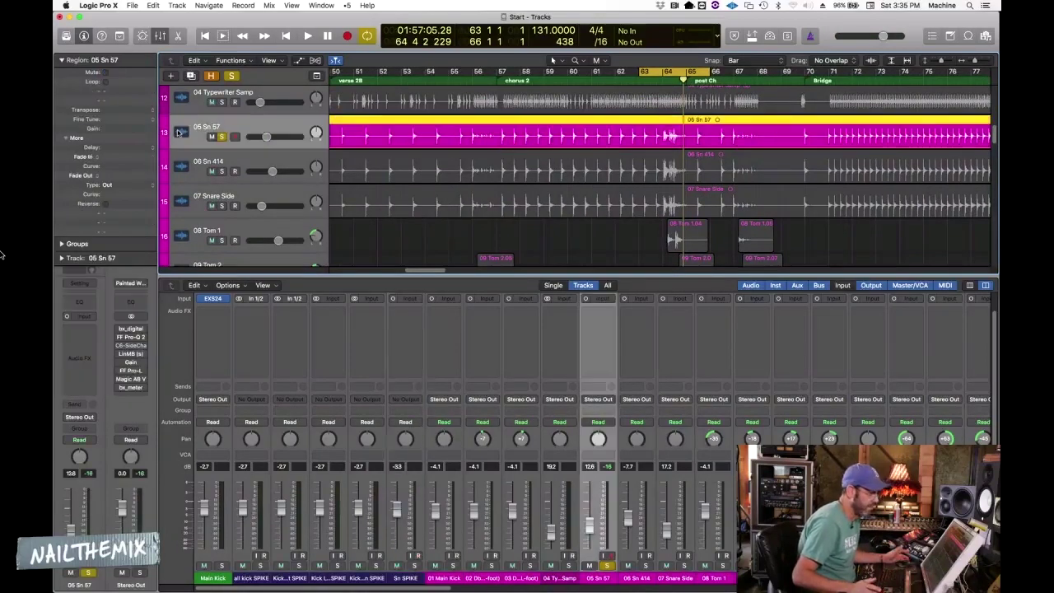
click(602, 313)
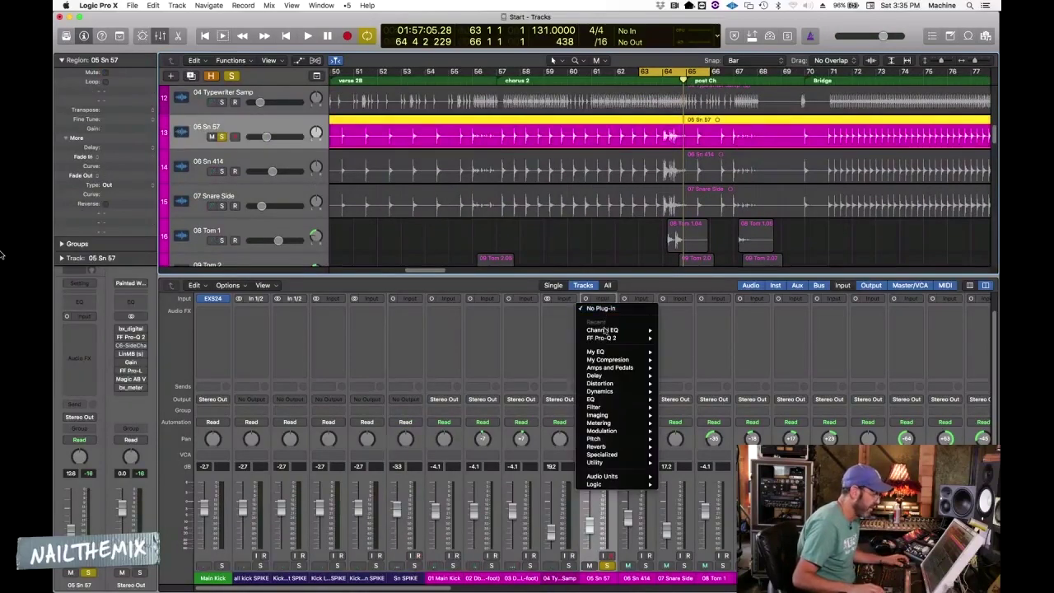
mouse_move(604, 377)
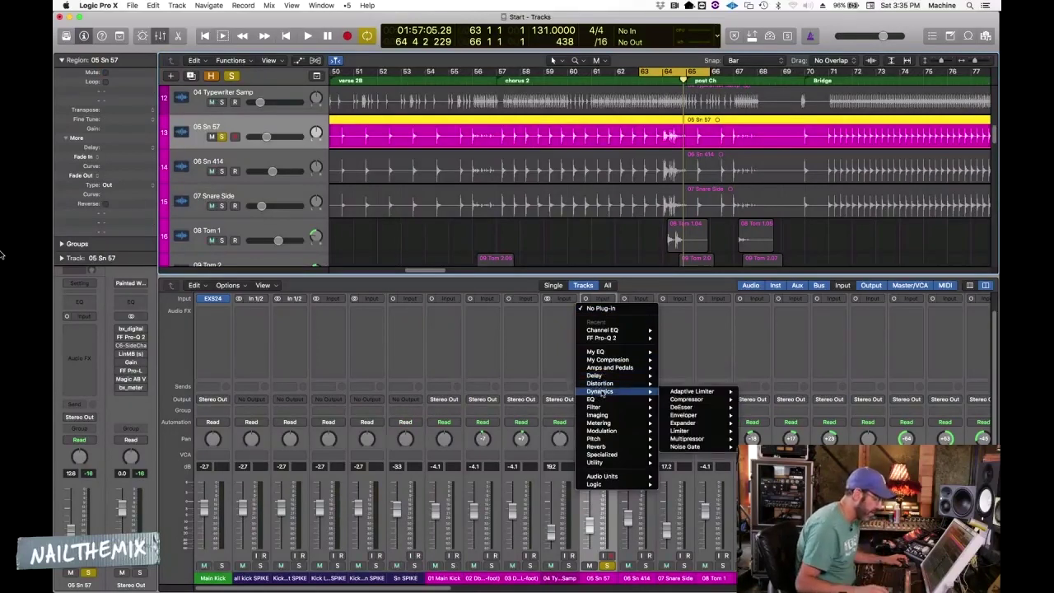
mouse_move(683, 416)
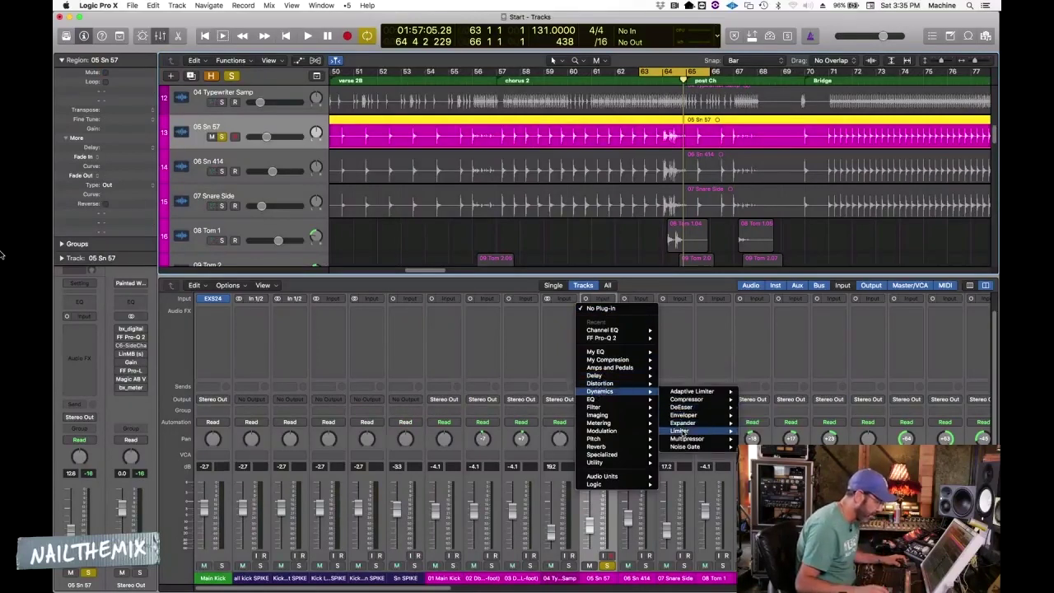
mouse_move(694, 446)
click(753, 446)
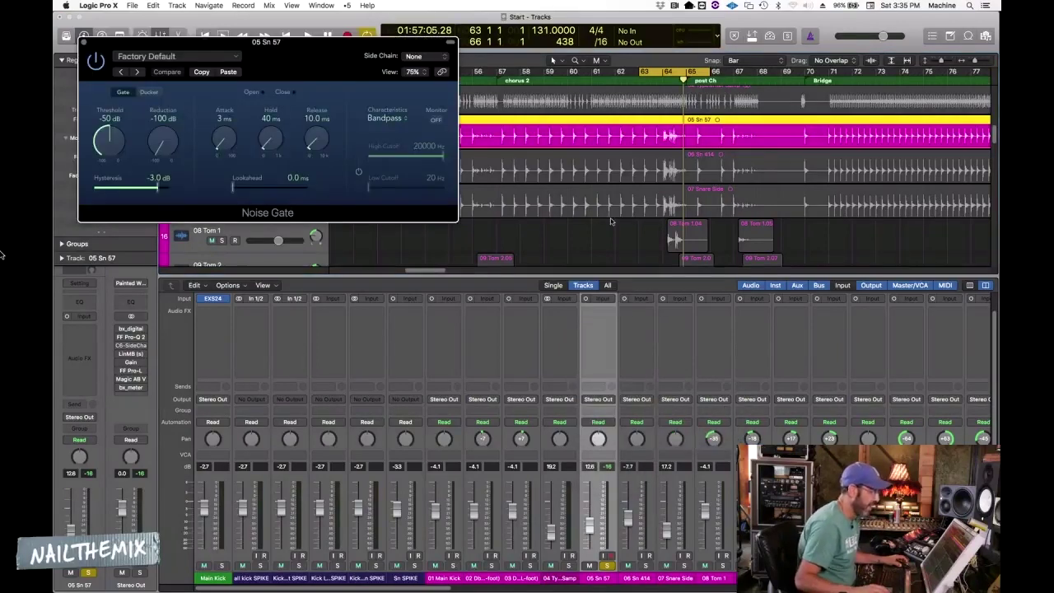
drag(311, 47, 644, 294)
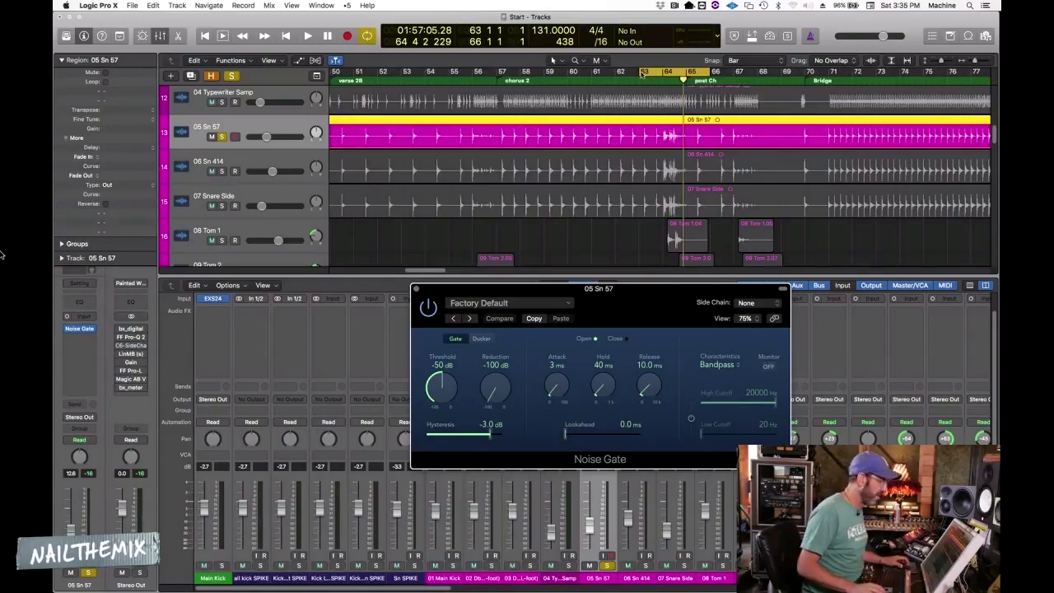
Extend the cycle range to start at bar 62 and set the Noise Gate's attack to 0 ms, auditioning the loop
drag(662, 73, 603, 74)
scroll(642, 136, up, 3)
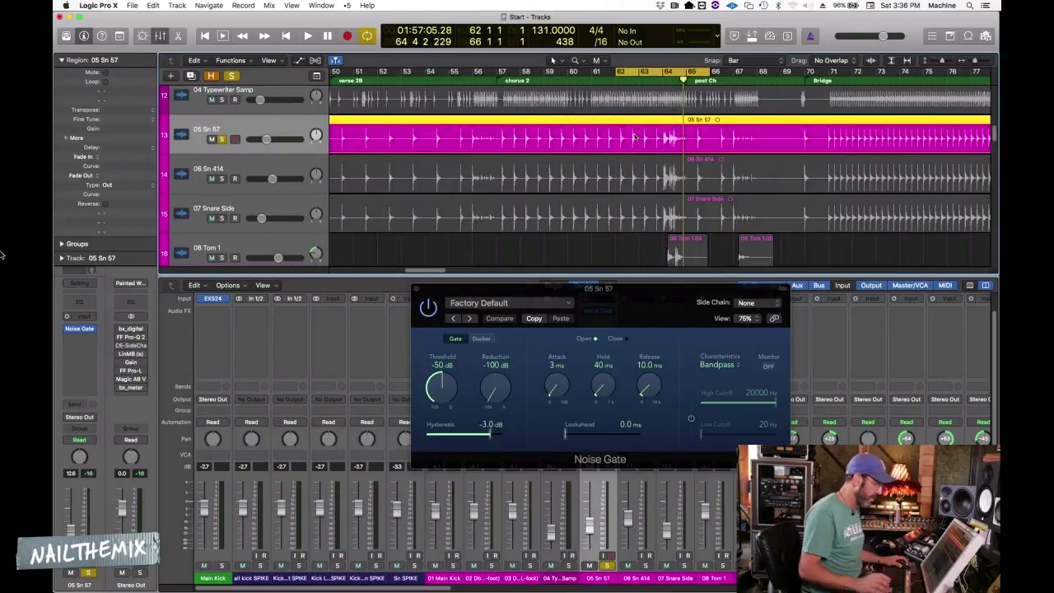
key(space)
drag(557, 385, 557, 403)
key(space)
key(space)
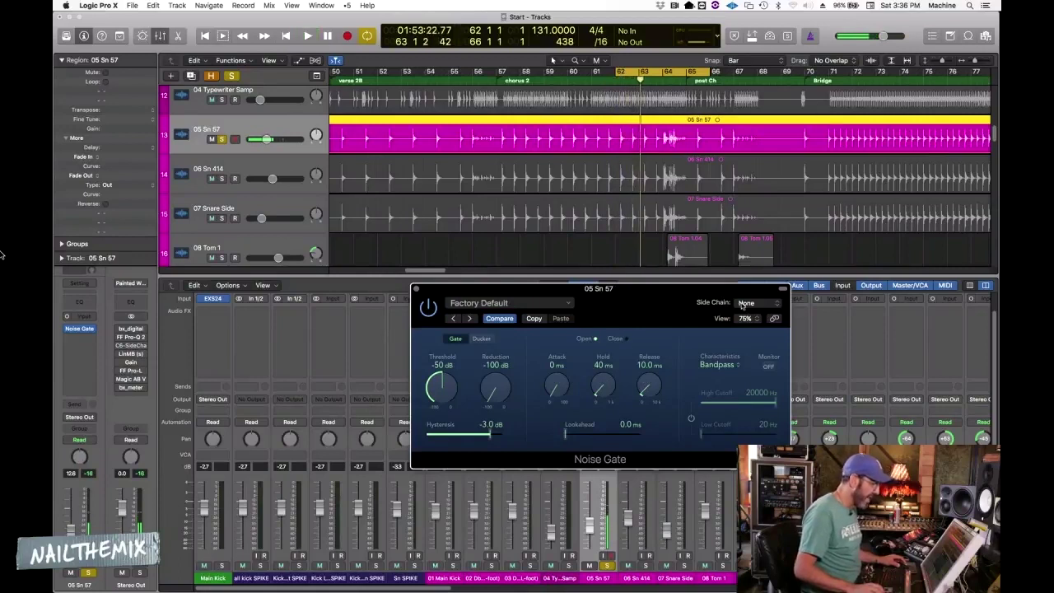
drag(628, 292, 456, 293)
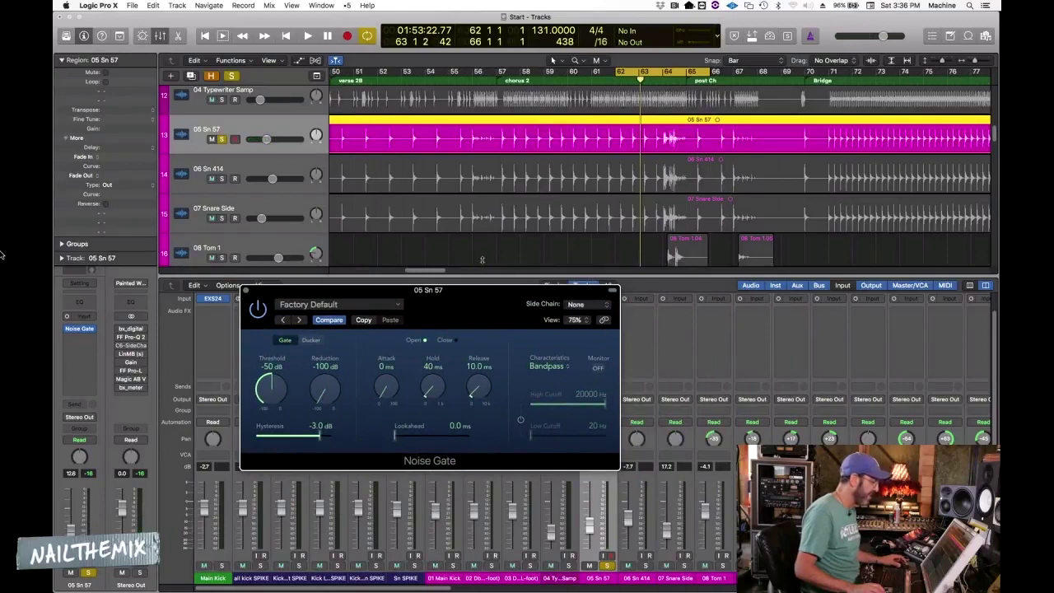
Find the Sn SPIKE track in the arrangement and select it
scroll(247, 206, up, 3)
click(178, 198)
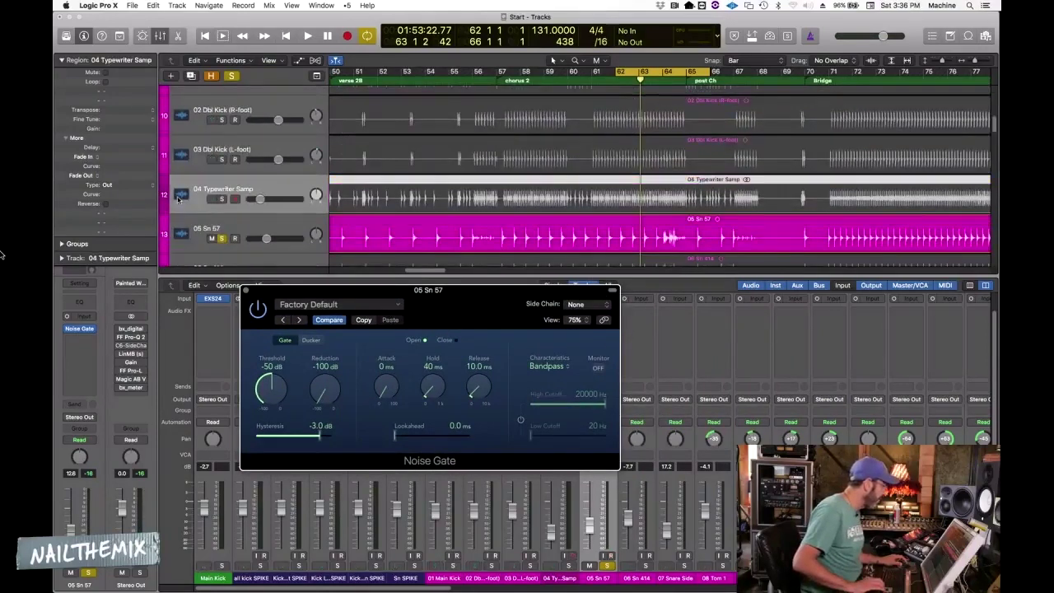
scroll(247, 202, up, 8)
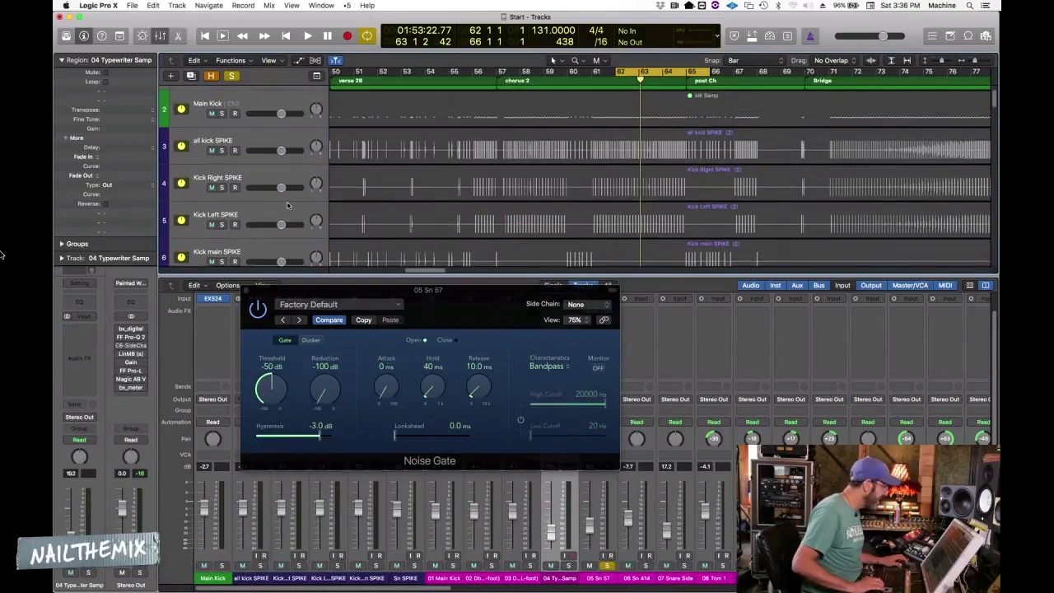
scroll(194, 175, down, 1)
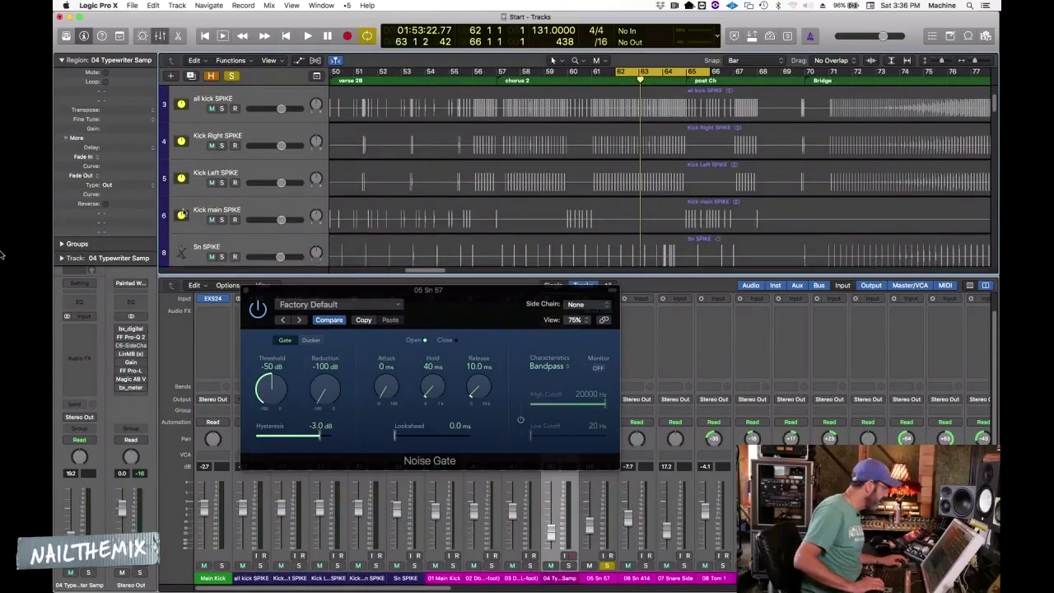
scroll(184, 213, down, 1)
click(183, 245)
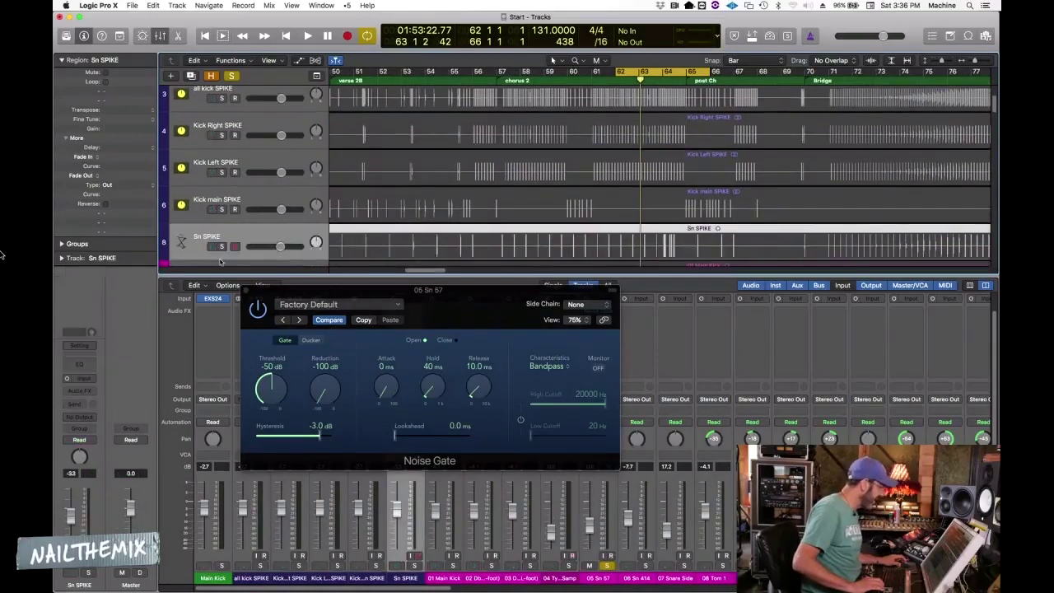
Set the side chain of the Noise Gate on 05 Sn 57 to Sn SPIKE (Audio 35)
drag(309, 293, 609, 347)
scroll(414, 302, up, 1)
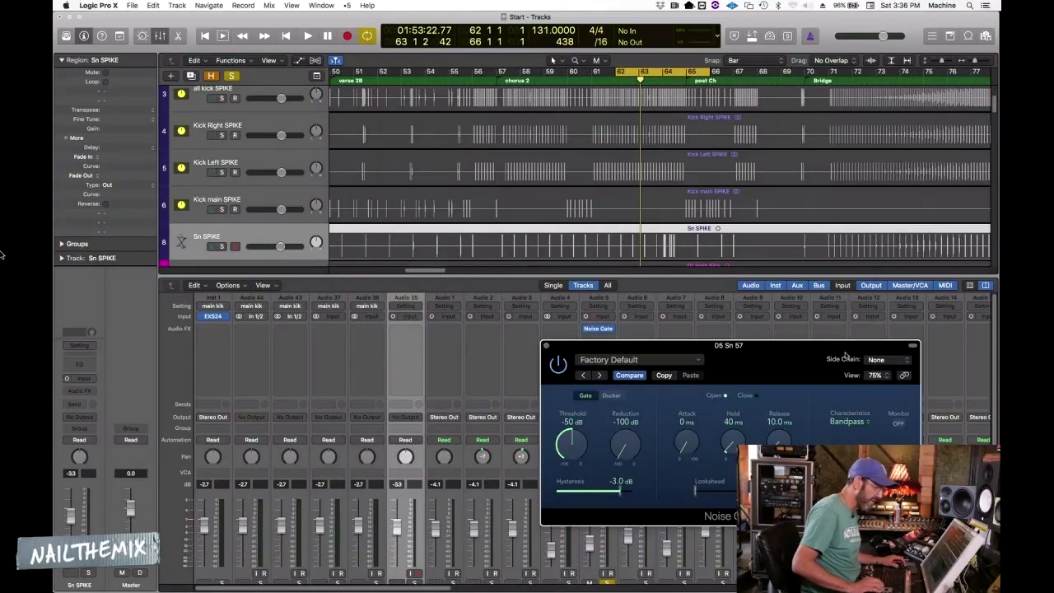
click(878, 359)
drag(644, 344, 634, 344)
key(v)
click(597, 328)
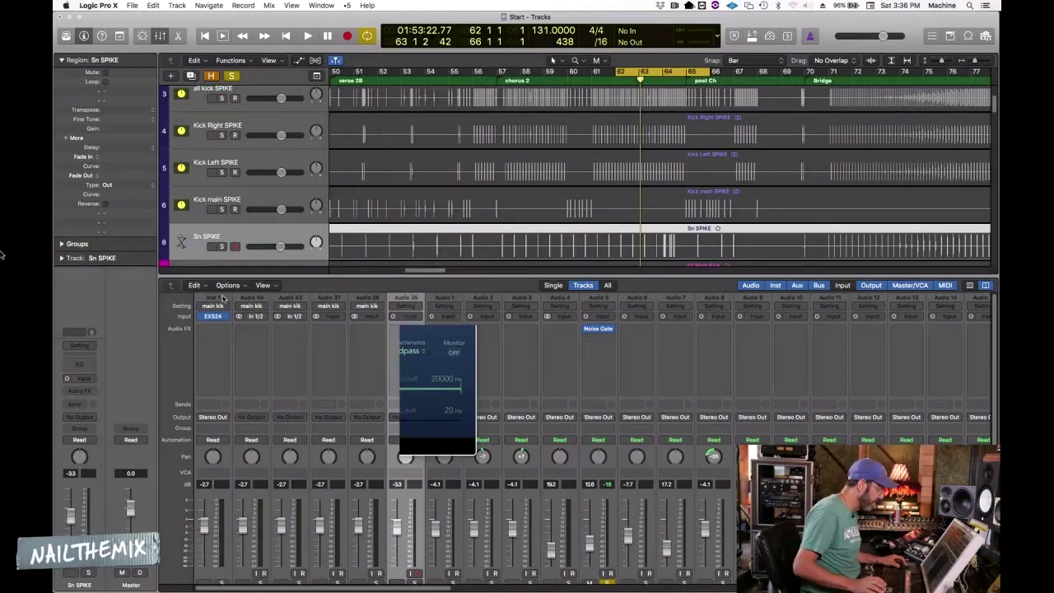
click(428, 287)
scroll(444, 410, down, 5)
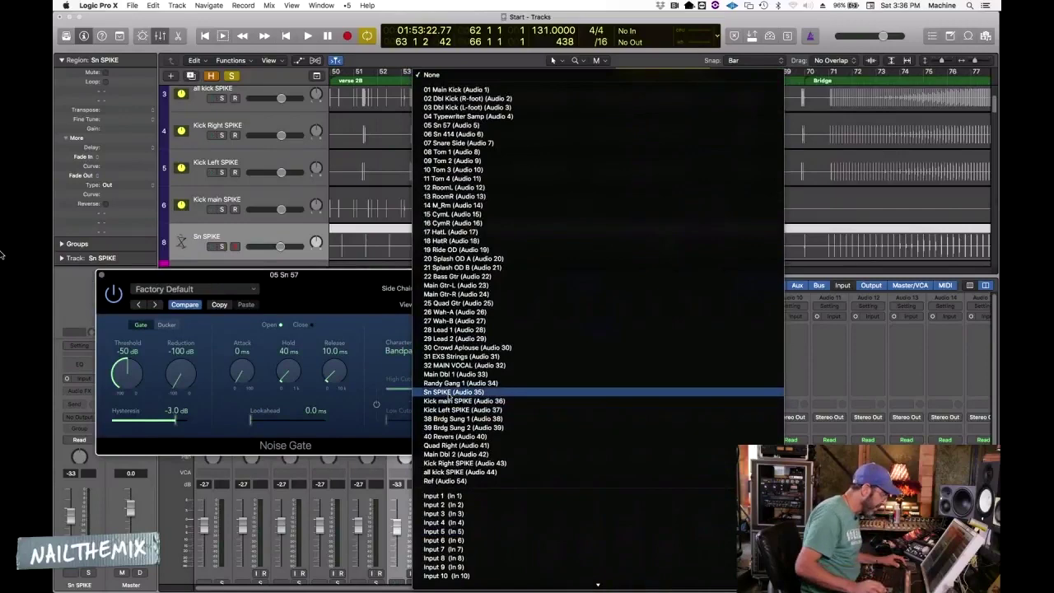
click(447, 392)
Play the cycled section, set the Noise Gate's threshold to -10 dB and replay the gated snare
key(space)
scroll(450, 149, down, 5)
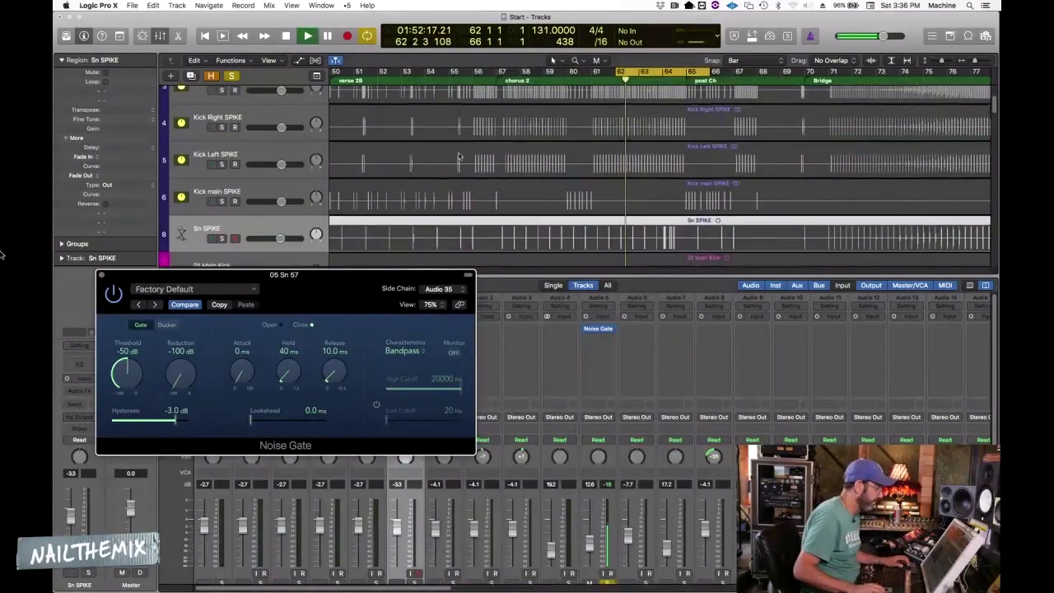
drag(318, 282, 456, 202)
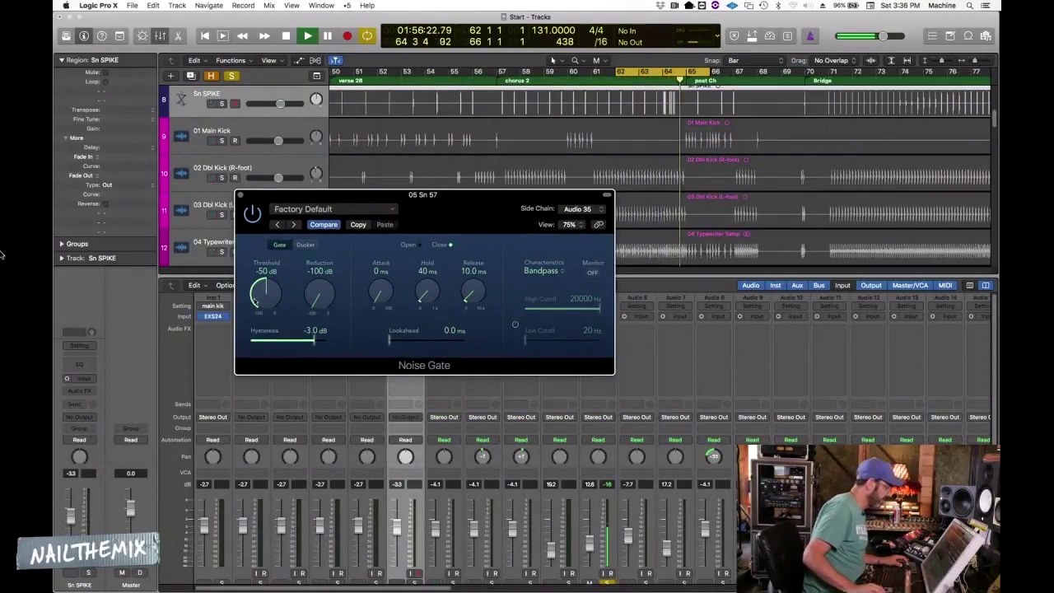
mouse_move(264, 297)
mouse_down()
mouse_move(260, 282)
mouse_move(258, 306)
mouse_up()
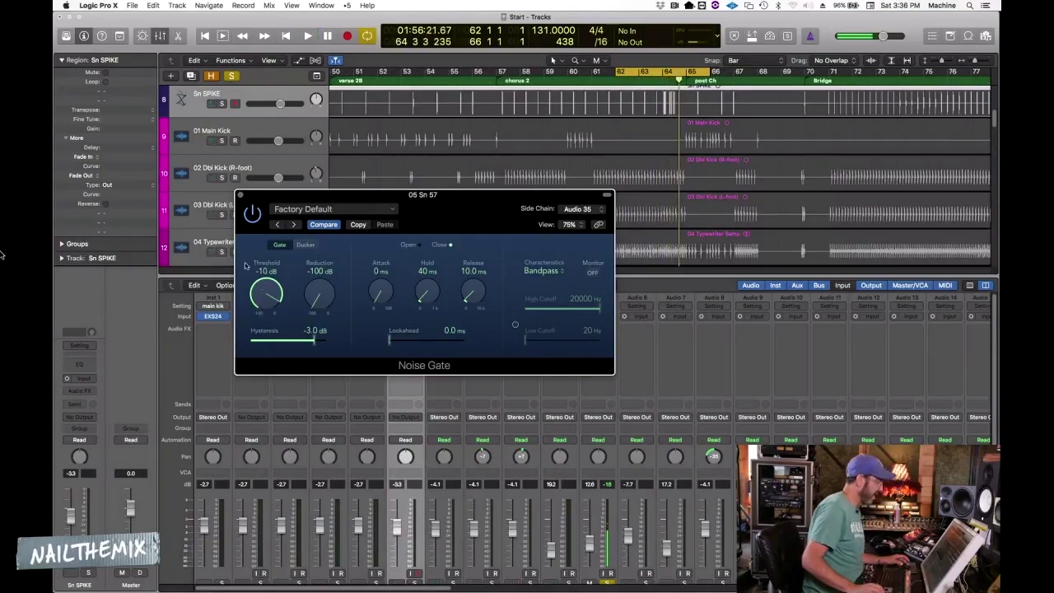
scroll(535, 164, up, 5)
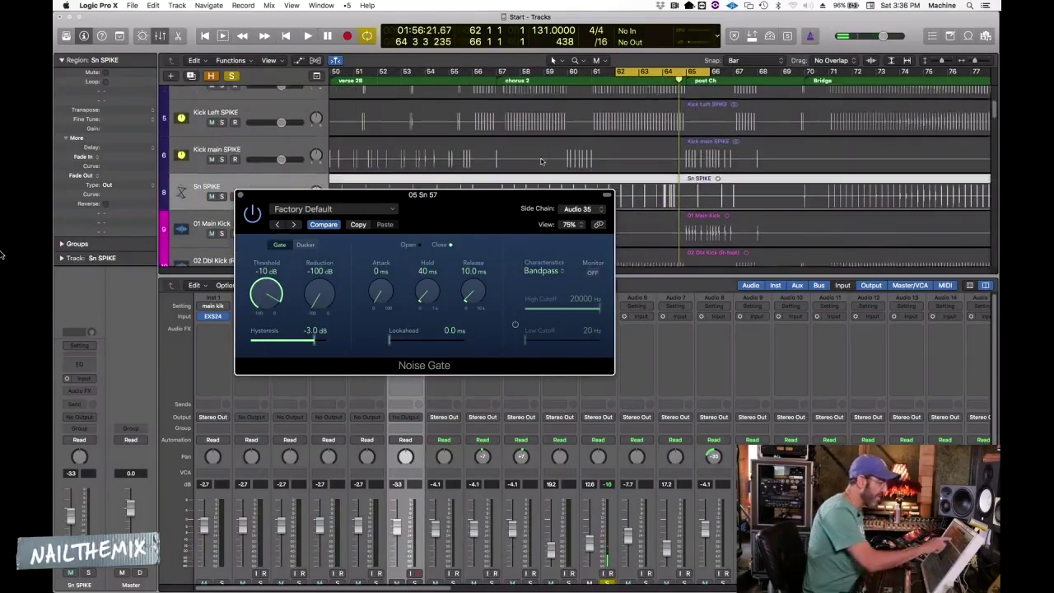
scroll(541, 162, up, 3)
scroll(541, 159, down, 1)
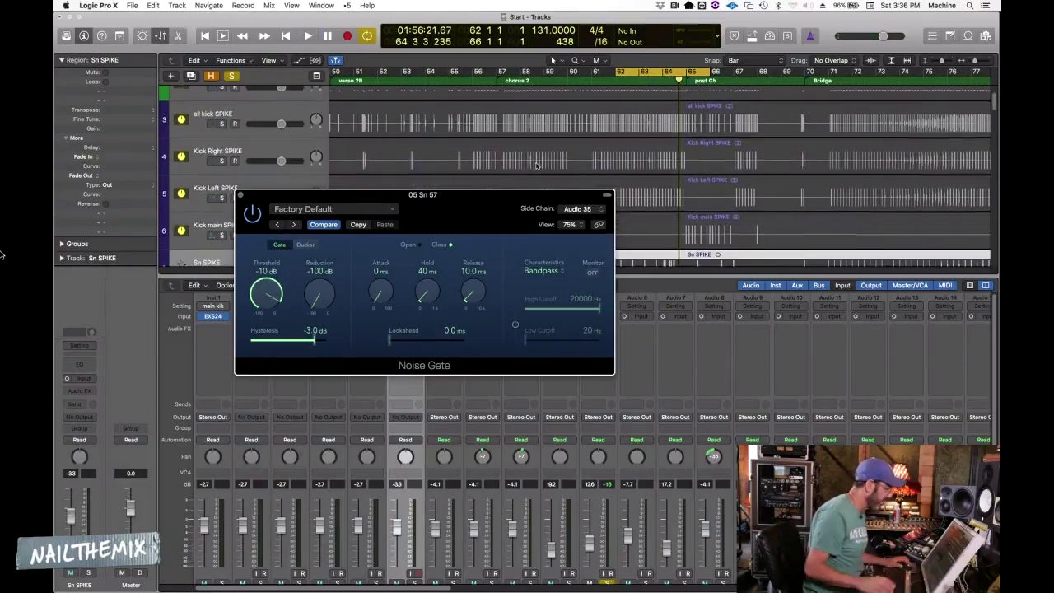
key(space)
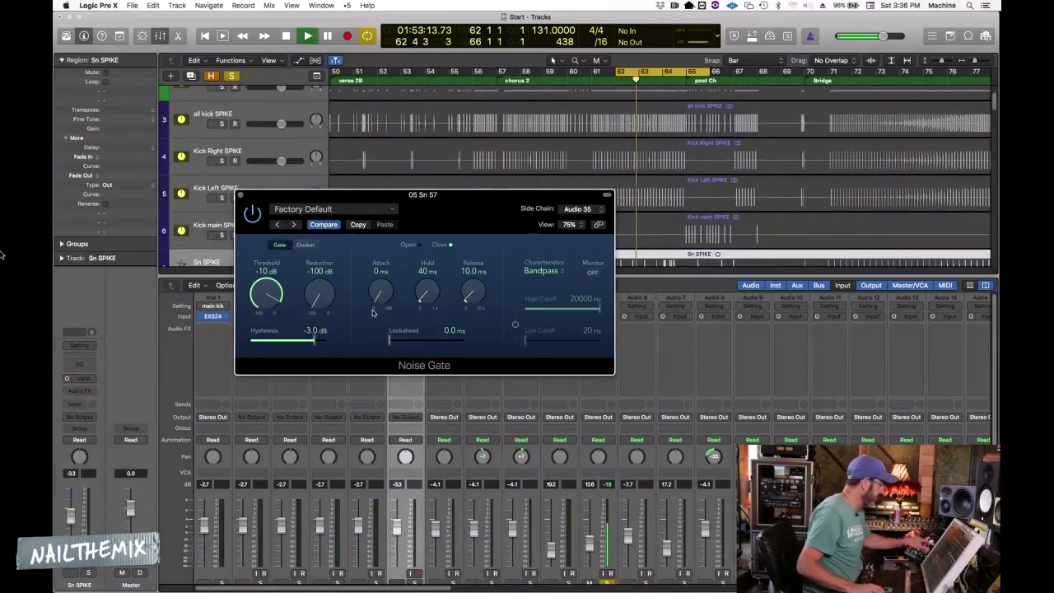
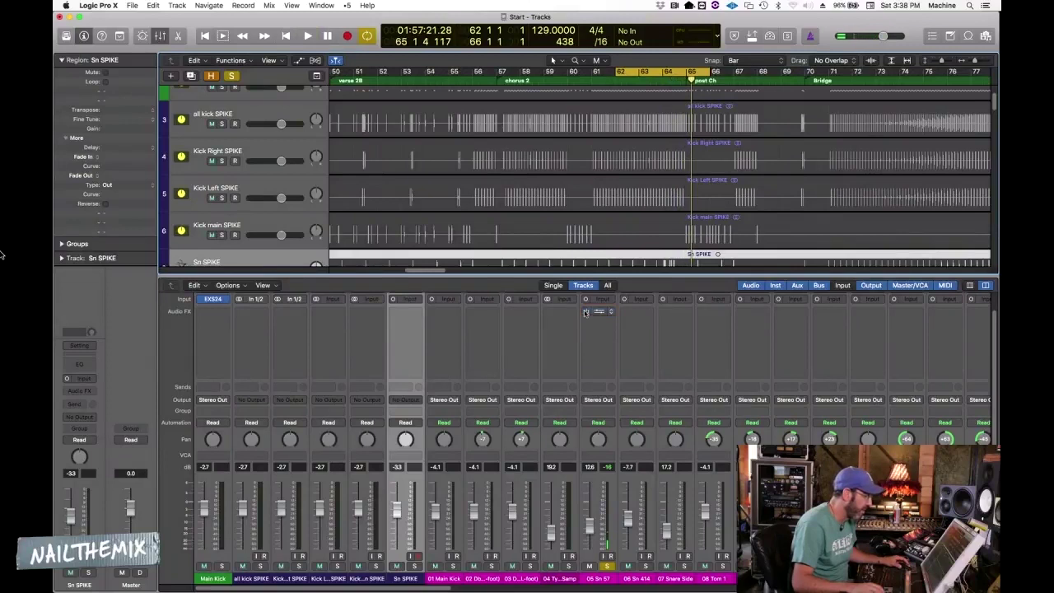
Turn off the cycle and play from bar 64, comparing the snare with the Noise Gate bypassed and active
click(657, 71)
double_click(662, 80)
key(super+Right)
scroll(659, 98, down, 3)
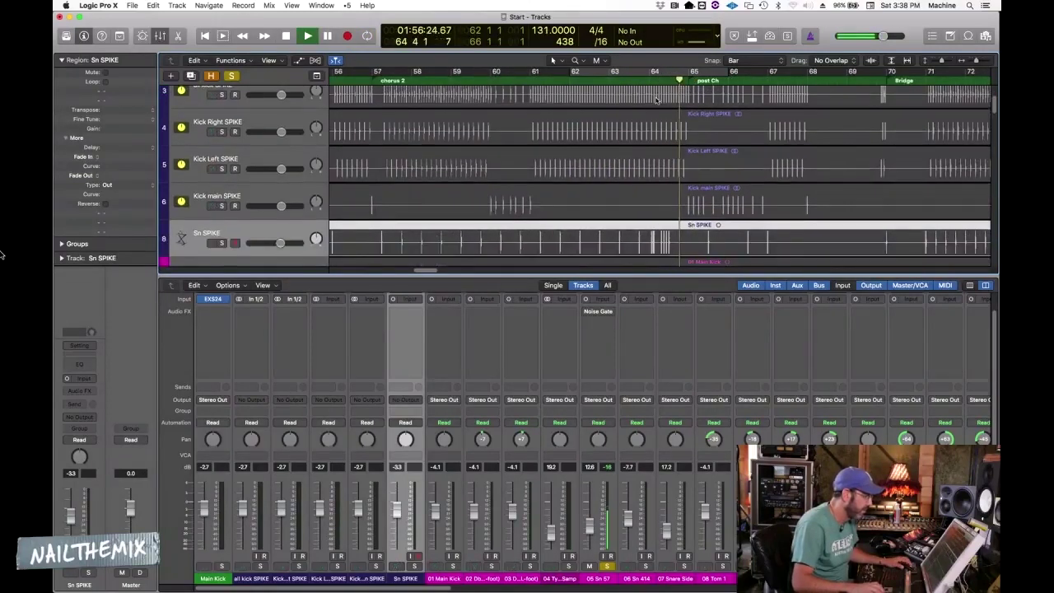
click(647, 81)
mouse_move(586, 313)
key(KP_Enter)
click(585, 312)
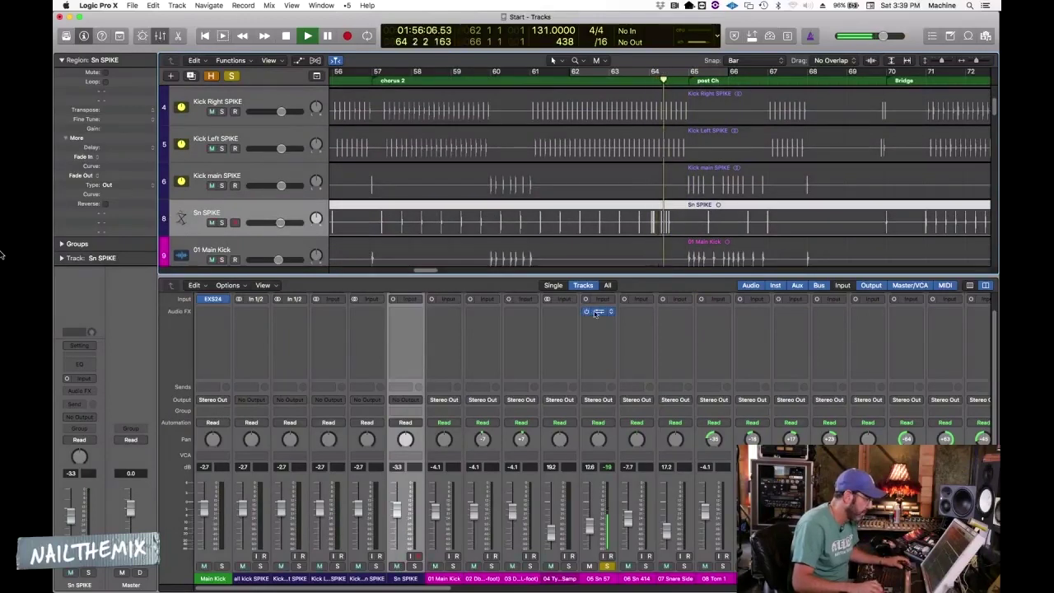
Open the Noise Gate on 05 Sn 57, set its release to 184.8 ms and replay the fill from bar 64
click(598, 312)
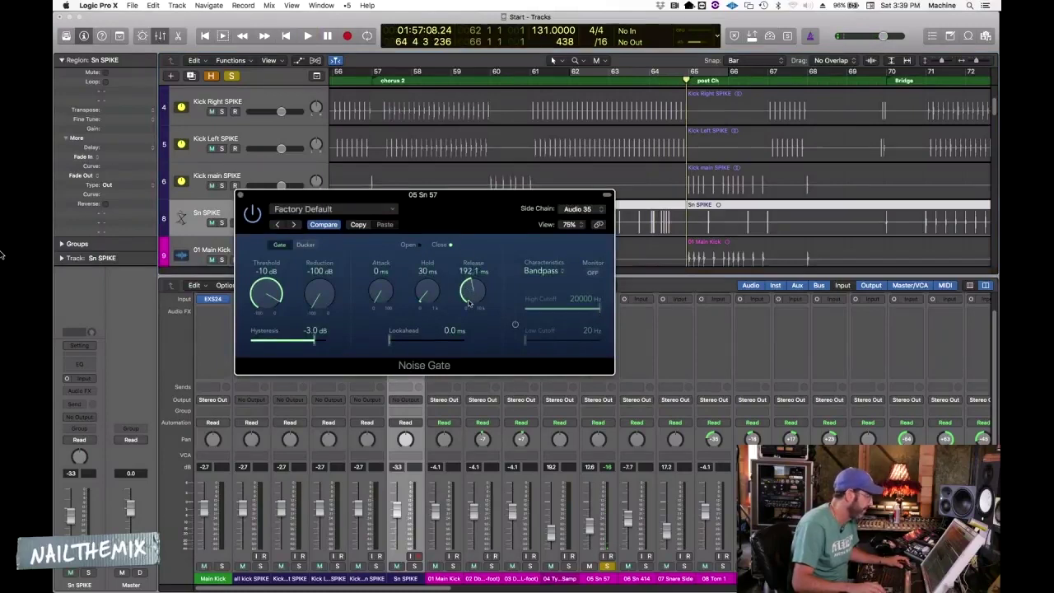
key(space)
key(space)
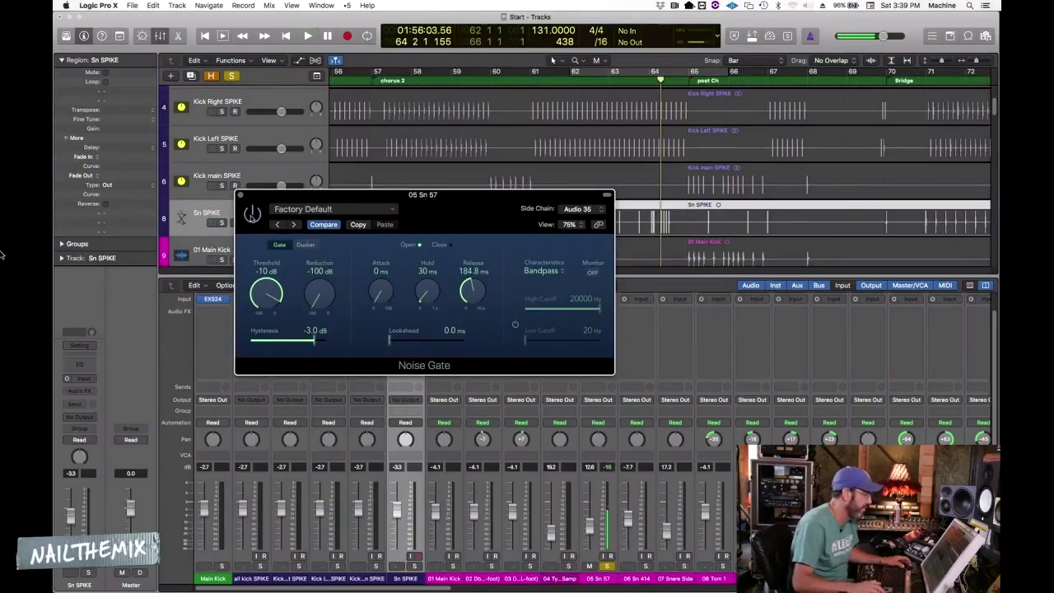
key(space)
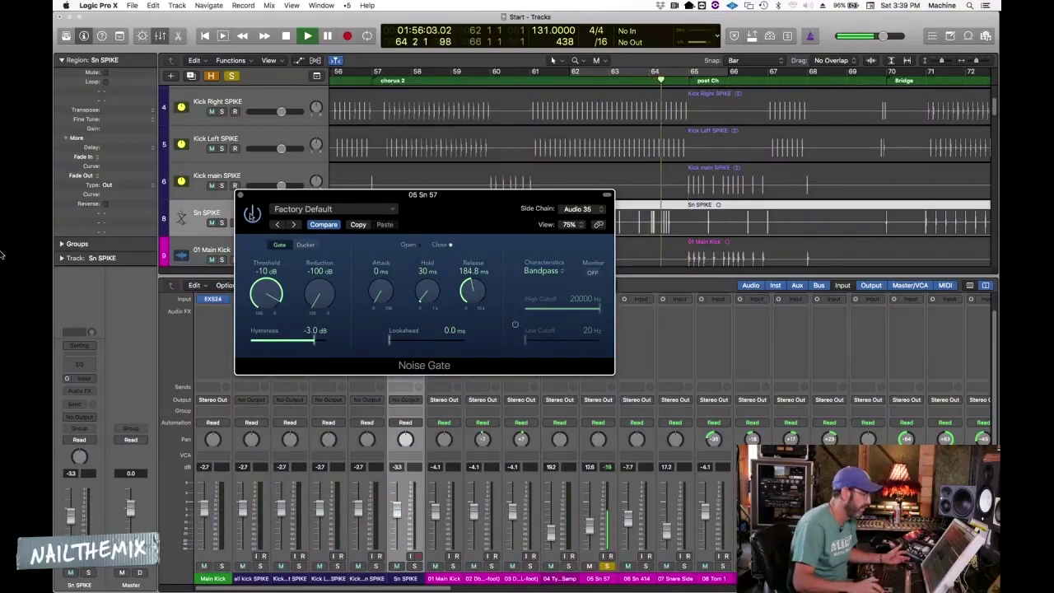
key(space)
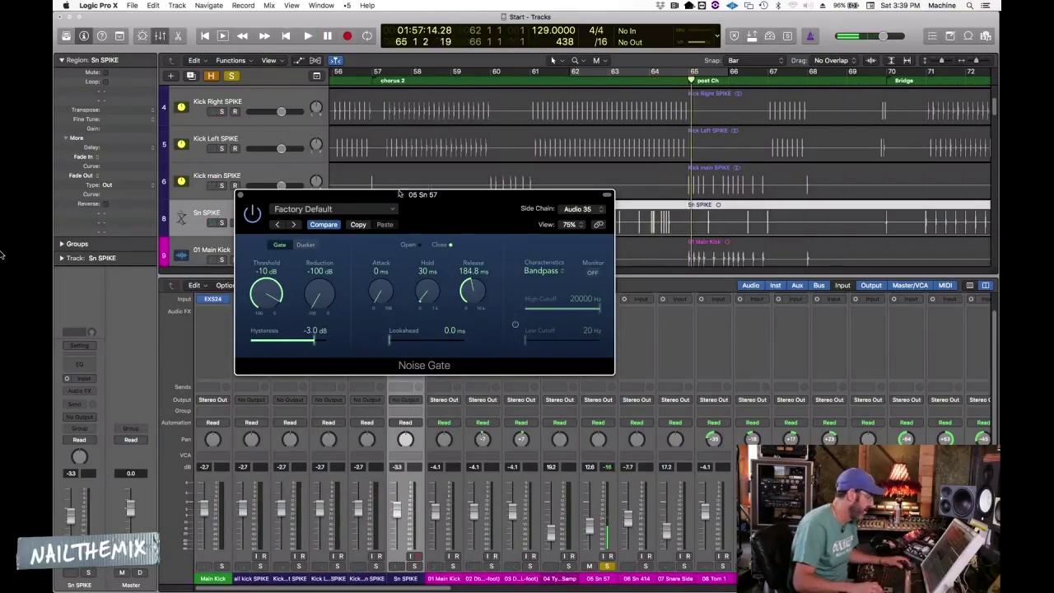
Set the Noise Gate's release to 199.6 ms and its reduction to -26 dB while the fill plays
drag(450, 195, 460, 180)
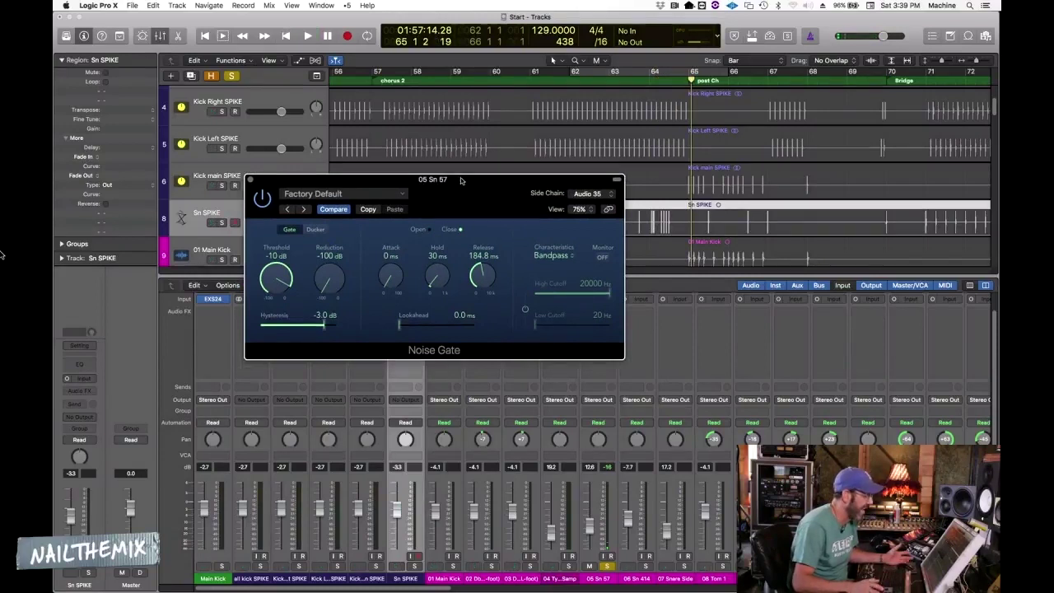
key(space)
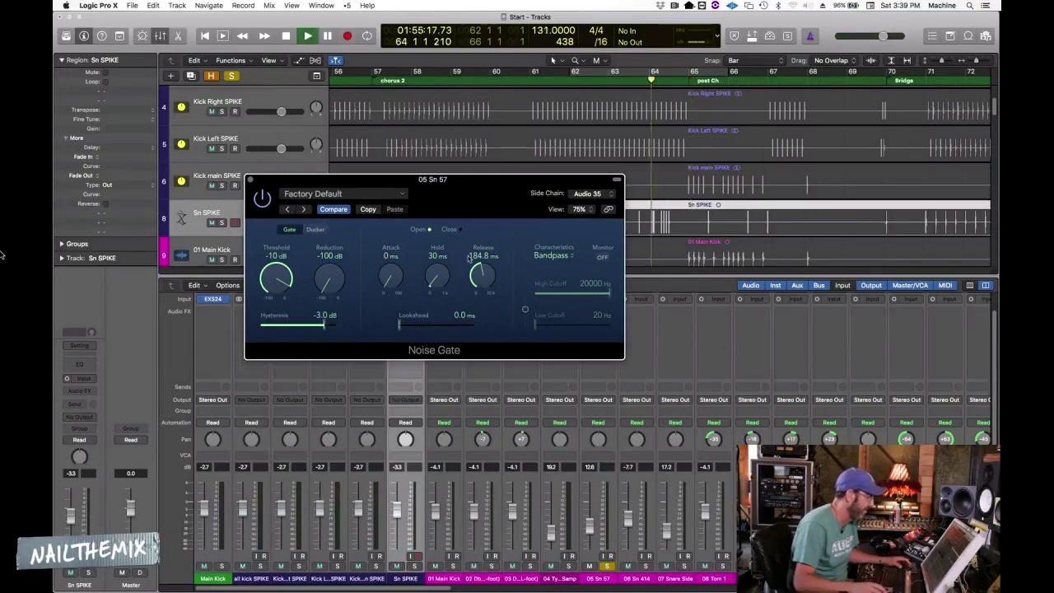
drag(478, 280, 480, 277)
drag(327, 293, 333, 262)
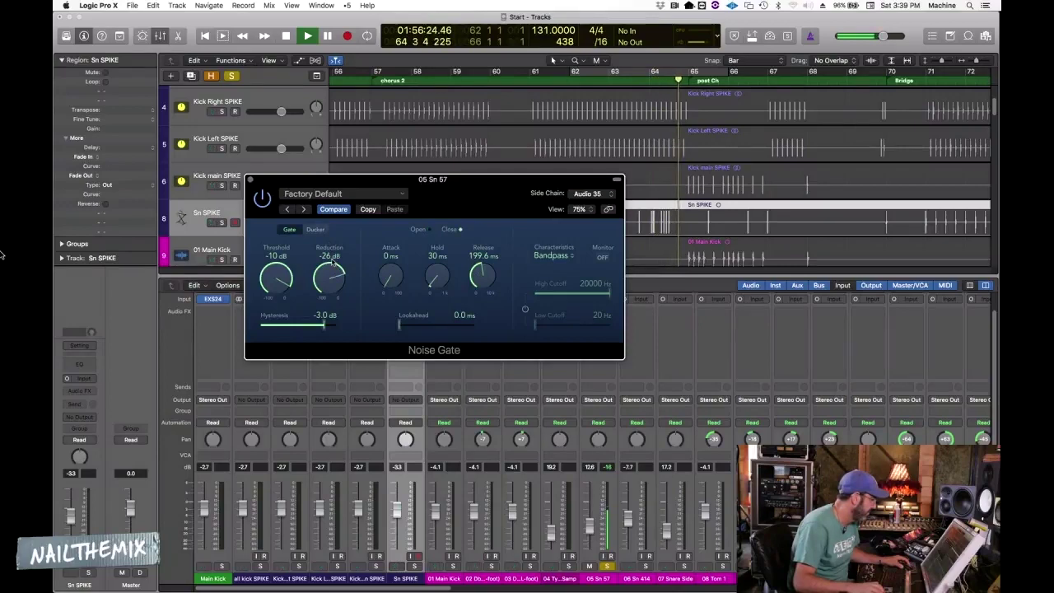
Stop playback, close the Noise Gate window, then unsolo and select the 05 Sn 57 track
key(space)
click(250, 179)
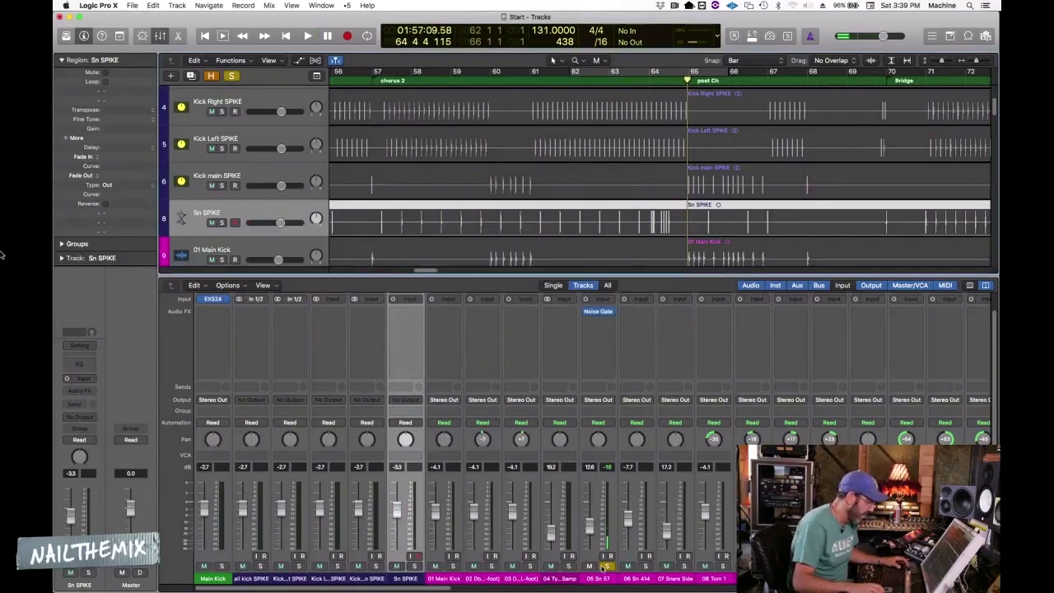
click(606, 567)
click(603, 579)
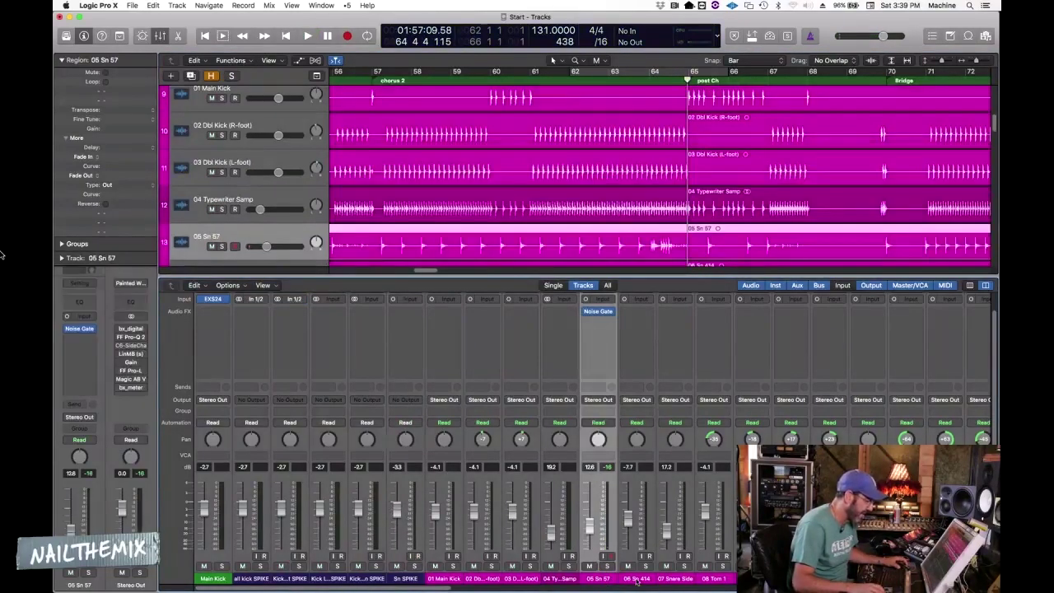
Copy the Noise Gate from 05 Sn 57 to the 06 Sn 414 and 07 Snare Side channels, then stop playback
click(643, 388)
key(space)
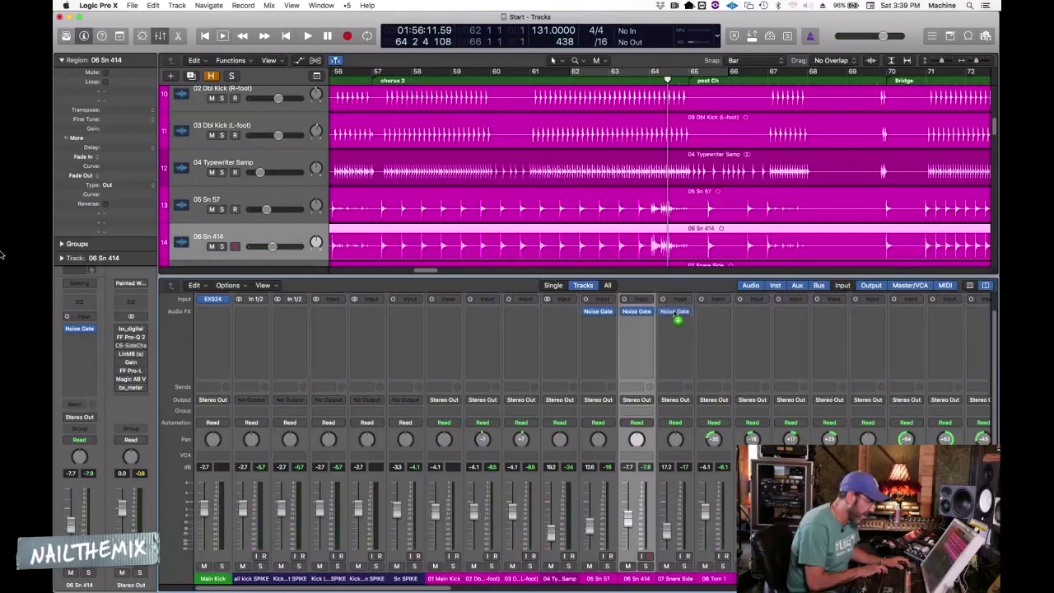
key(space)
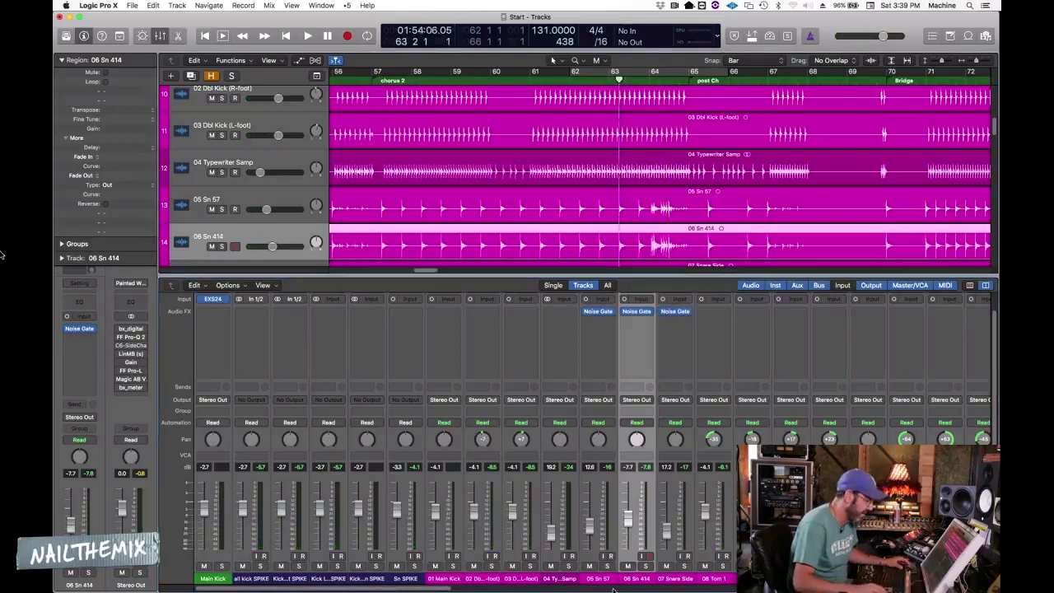
Solo the 05 Sn 57, 06 Sn 414 and 07 Snare Side tracks and play the gated snares from bar 63
click(603, 578)
click(607, 567)
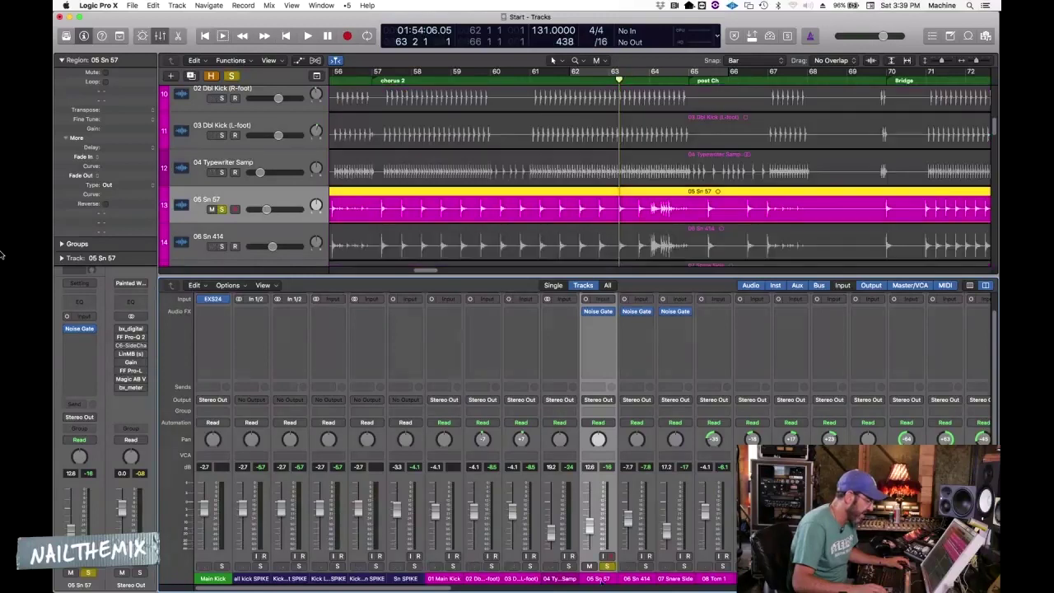
scroll(424, 588, right, 5)
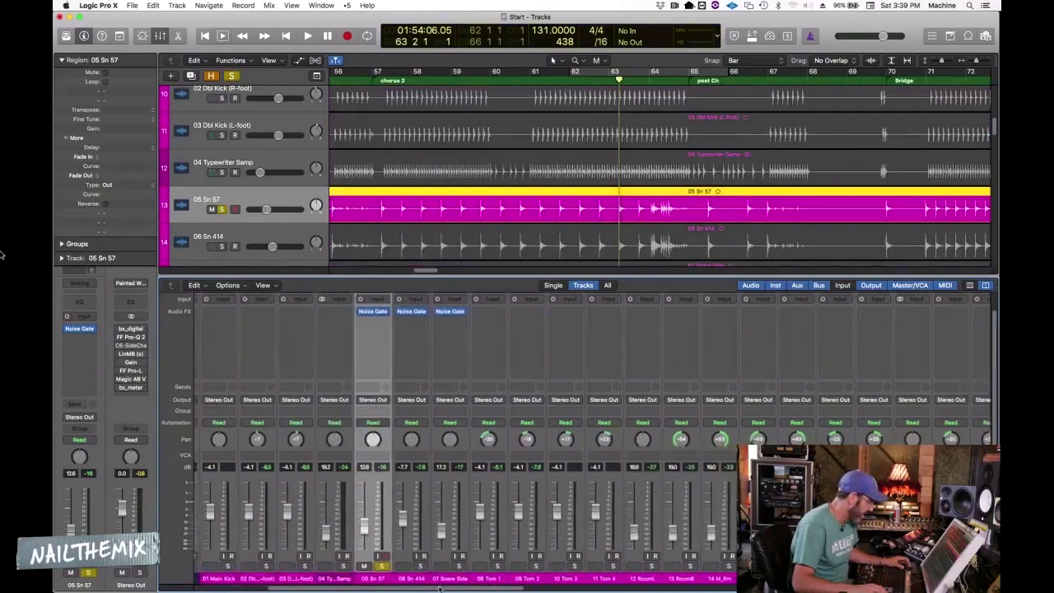
click(420, 566)
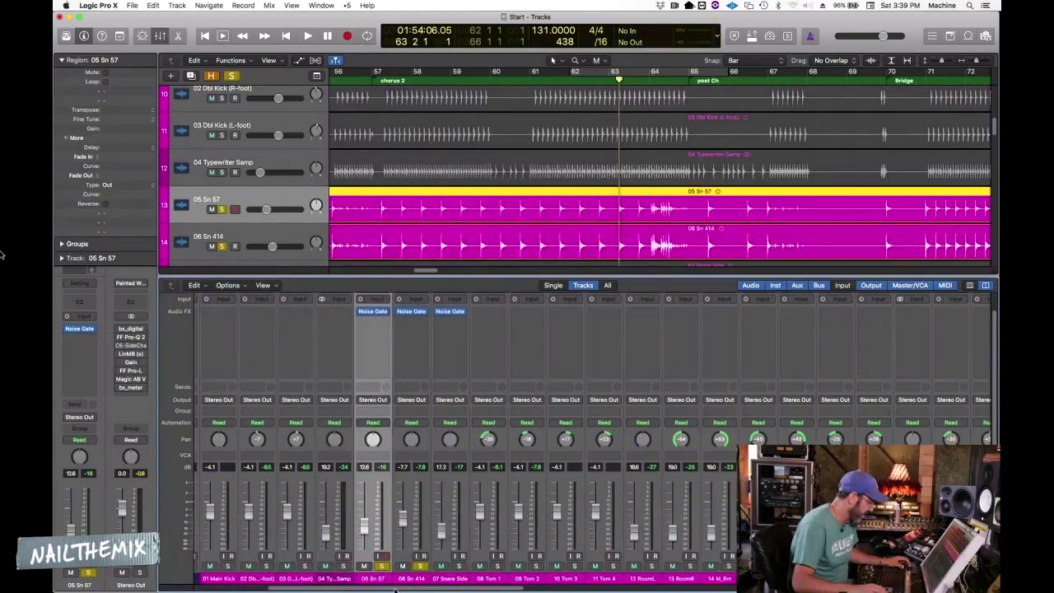
drag(395, 590, 403, 591)
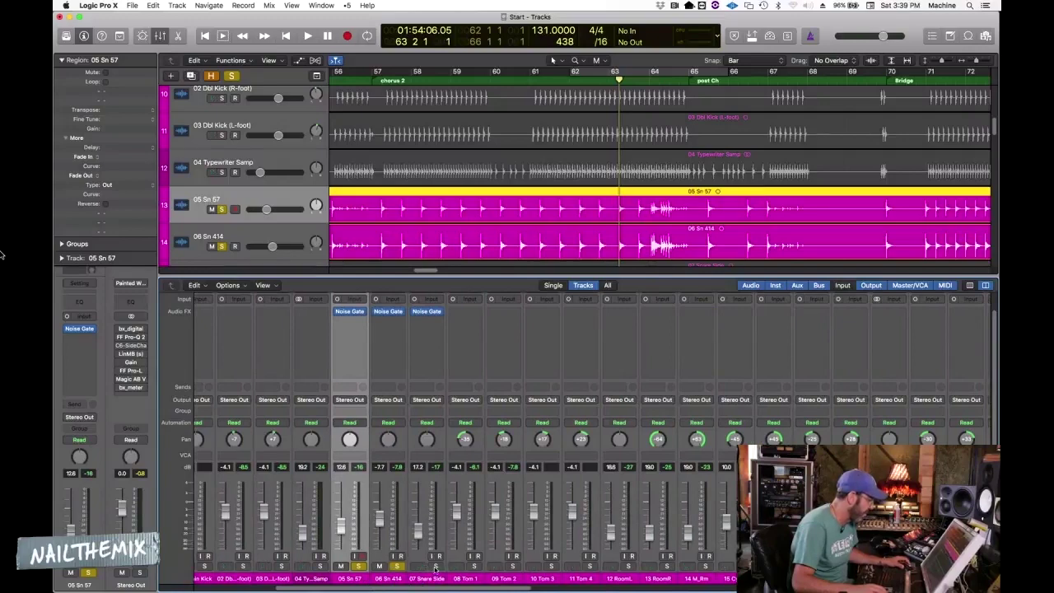
click(428, 580)
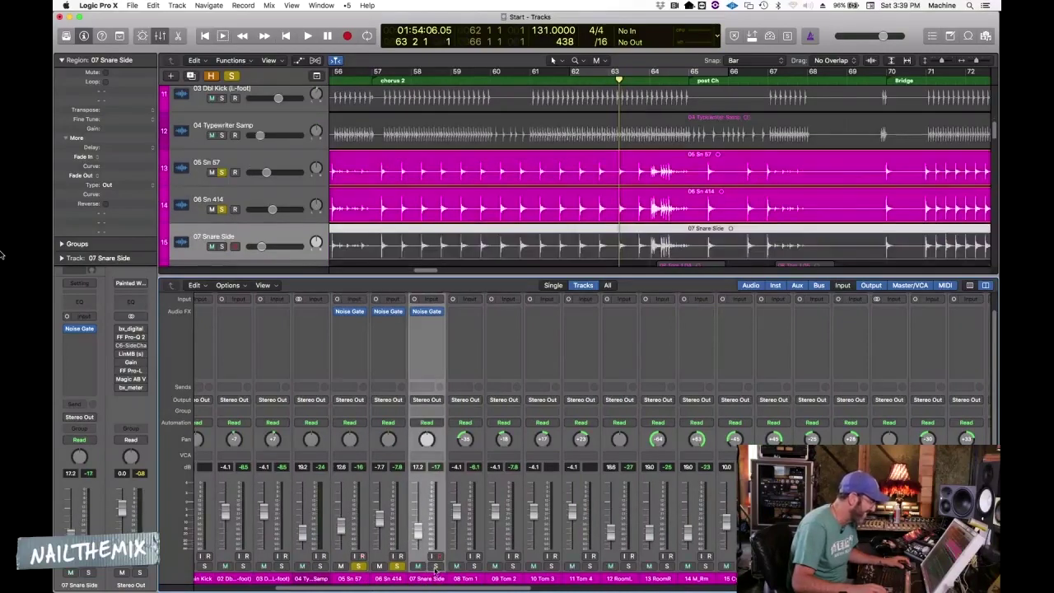
click(435, 566)
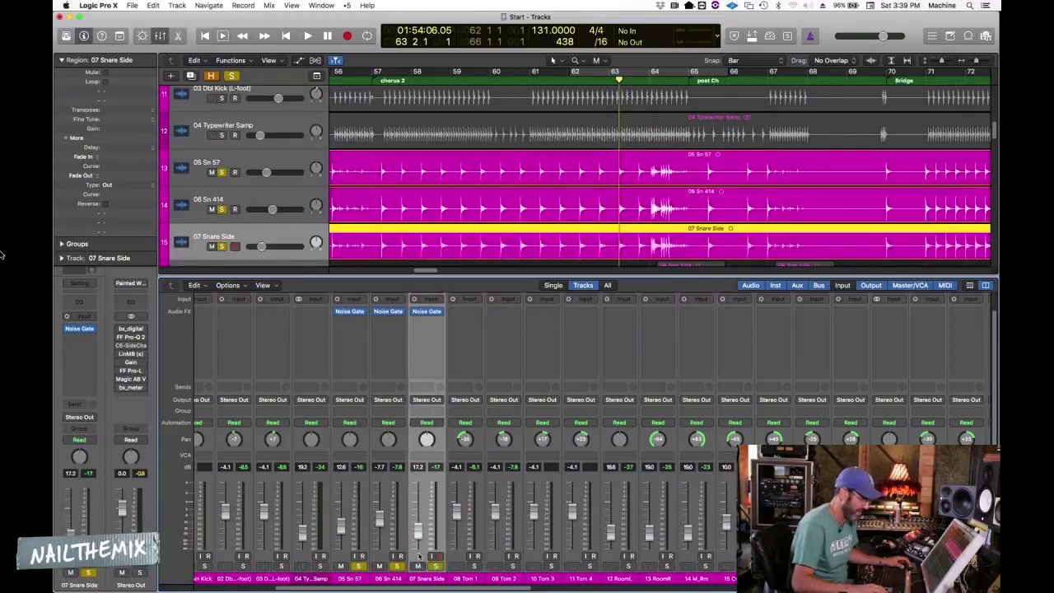
key(space)
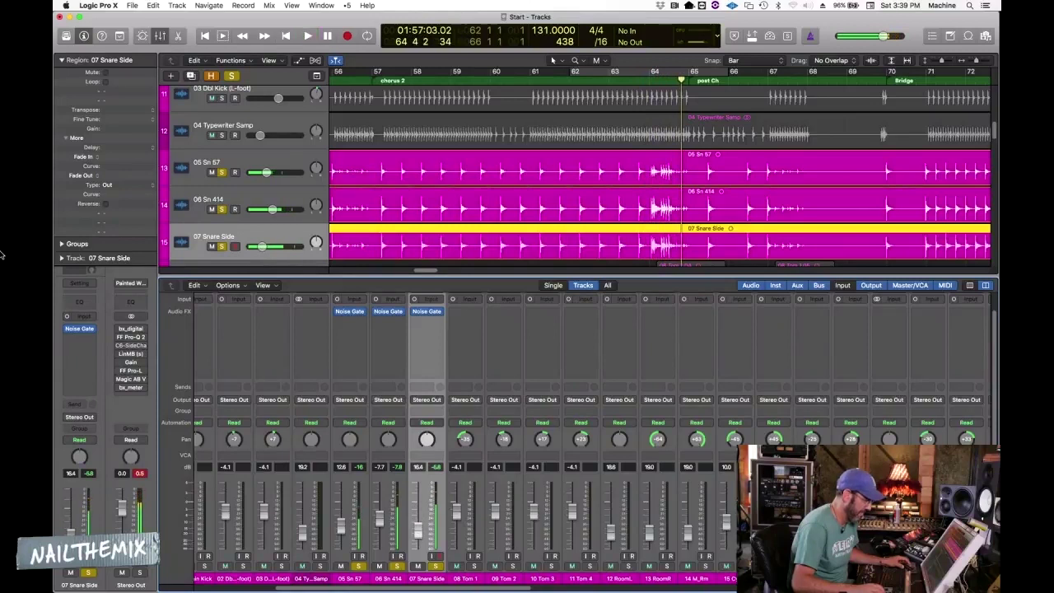
Unsolo the three snare tracks and select the 07 Snare Side track
click(436, 566)
click(397, 567)
click(359, 566)
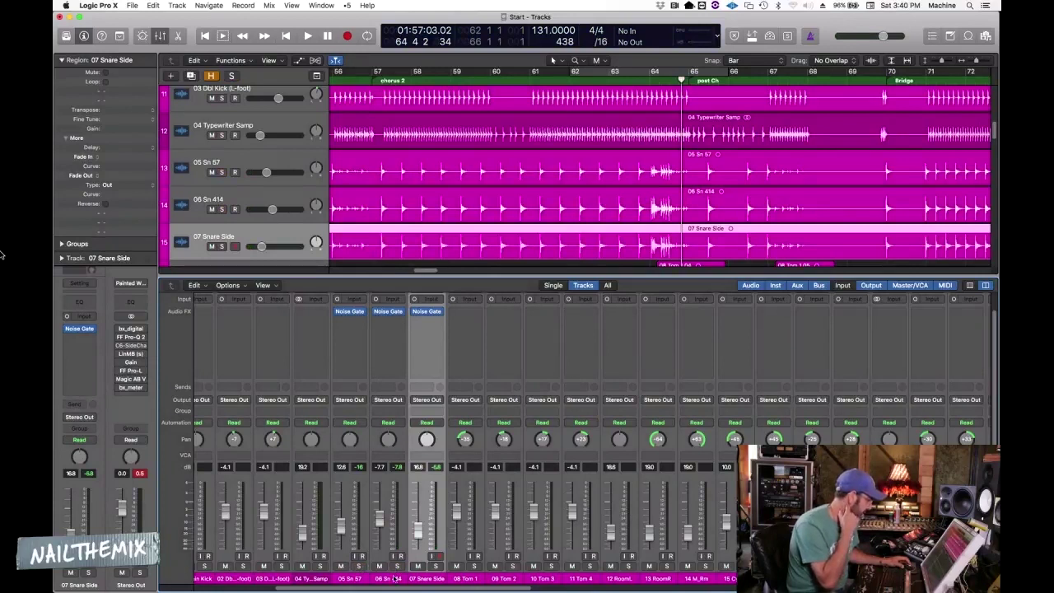
click(394, 579)
click(351, 578)
click(385, 578)
click(425, 580)
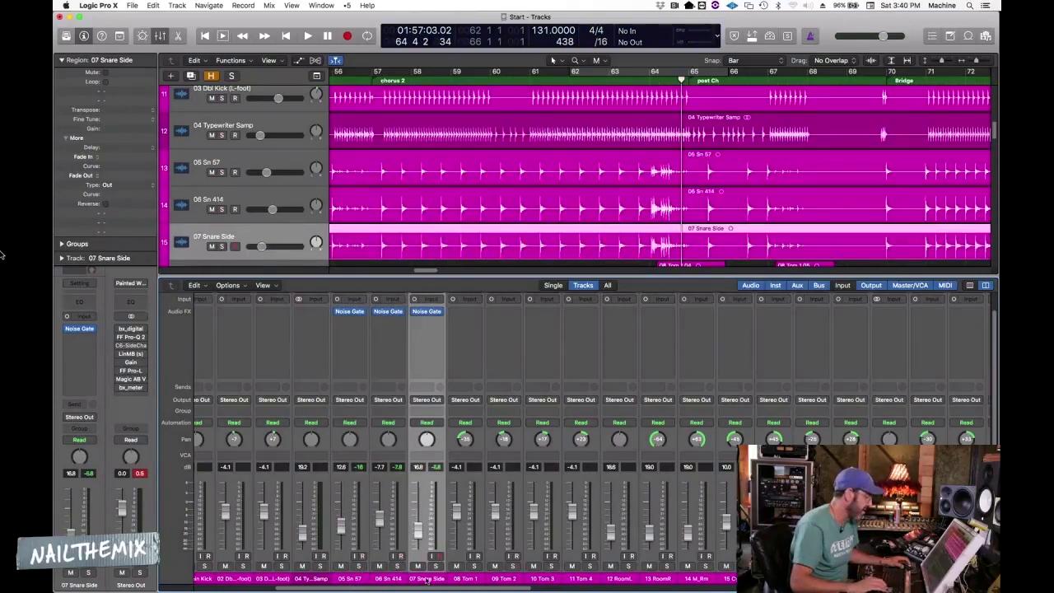
Reduce the track heights and play the full drum mix from just before bar 62
click(563, 80)
key(super+Up)
key(super+Up)
key(super+Up)
key(super+Up)
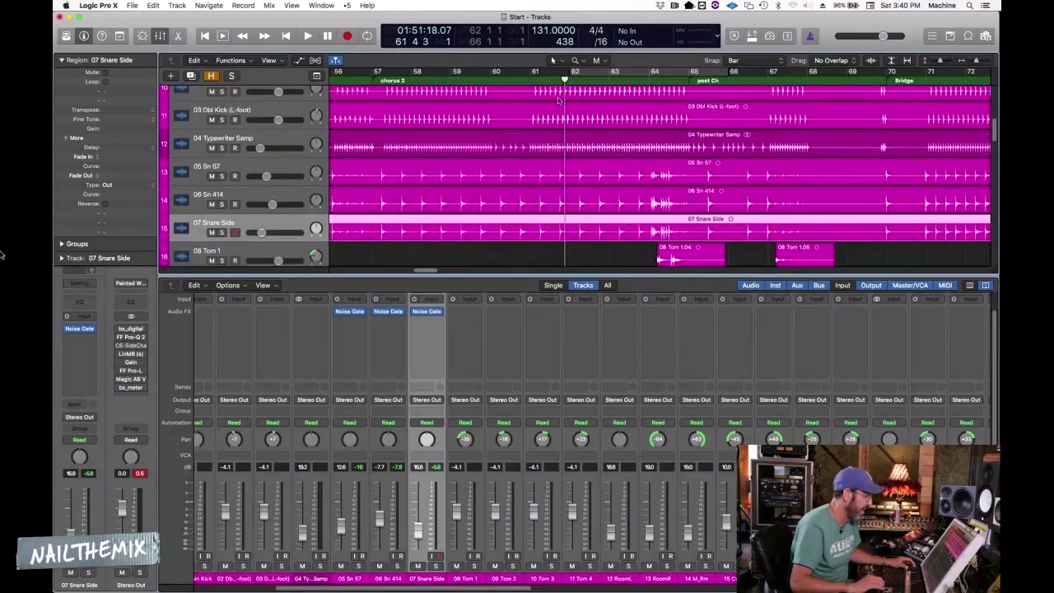
key(space)
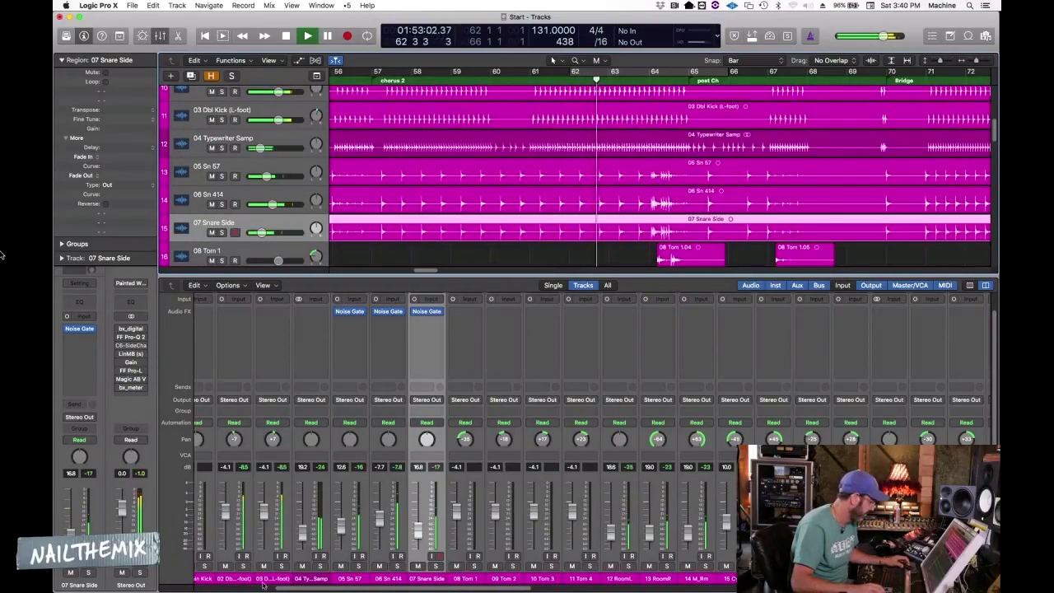
Select and solo the 01 Main Kick track, then start playback
drag(317, 589, 280, 589)
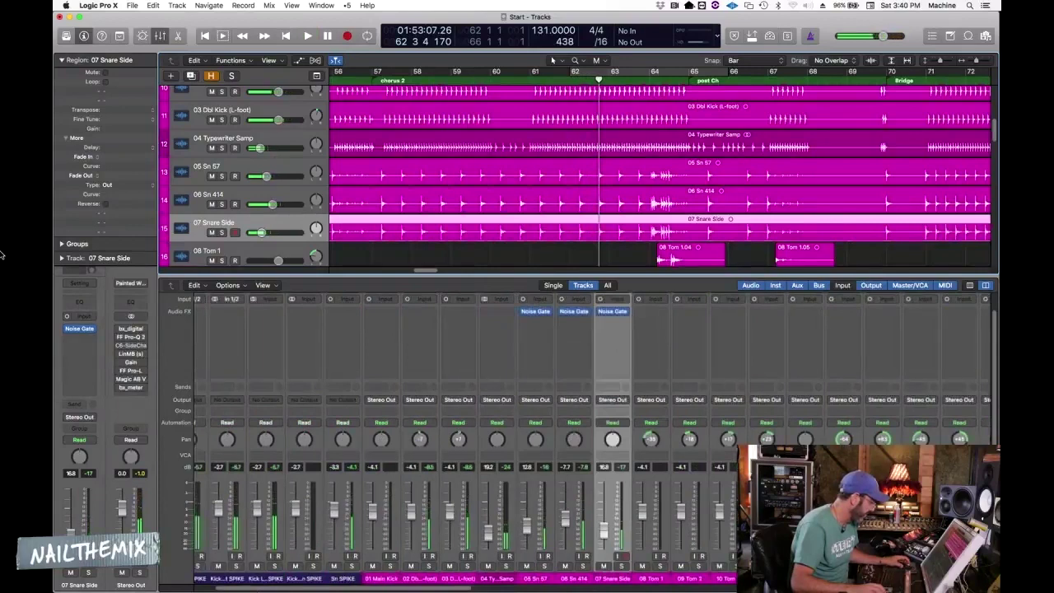
click(378, 581)
click(389, 565)
key(space)
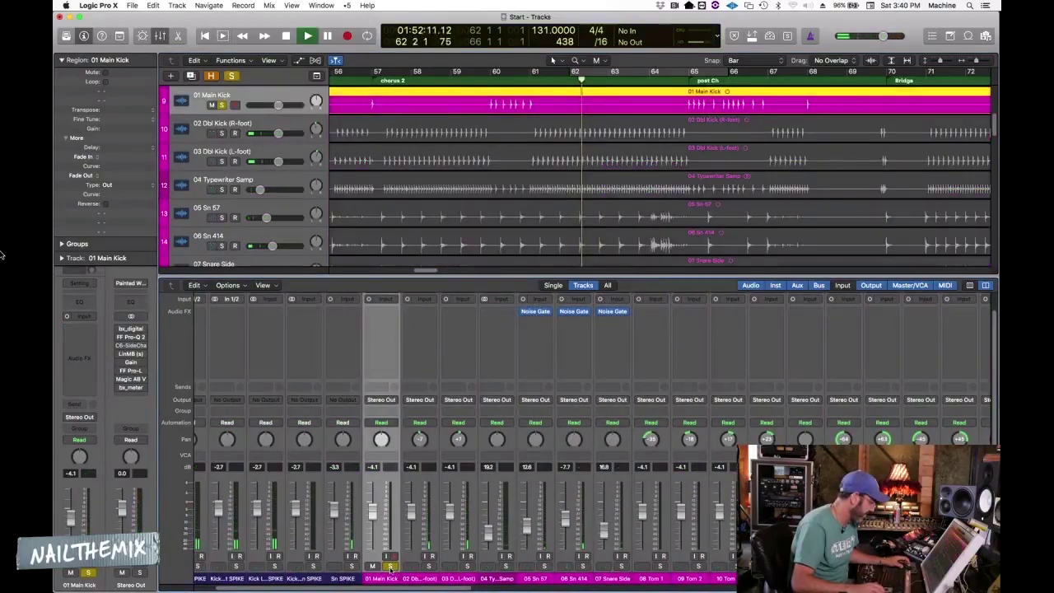
Cycle bars 65 to 68 to listen to the soloed main kick in the post chorus, then stop playback
scroll(591, 189, up, 2)
click(690, 78)
drag(692, 73, 810, 72)
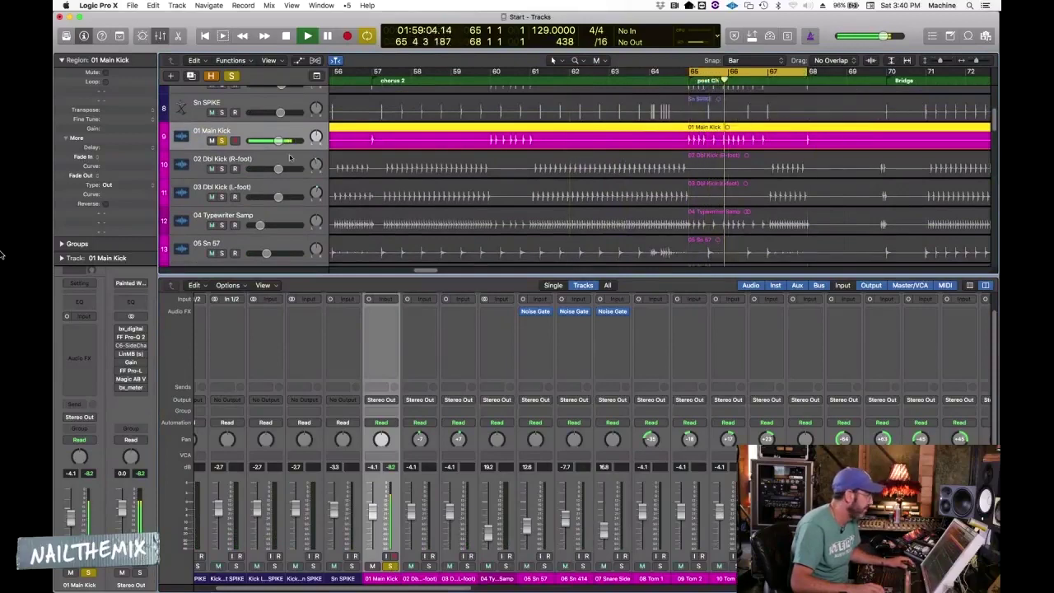
key(super+Left)
key(super+Left)
key(super+Left)
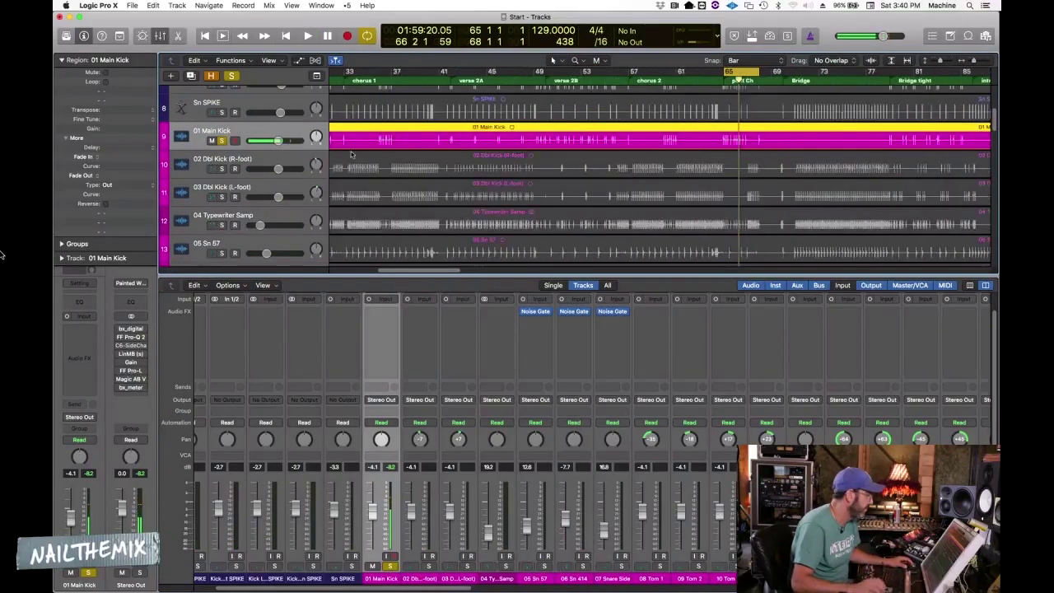
key(space)
Mute the 01 Main Kick region and set the cycle range to bars 62 to 66
right_click(701, 142)
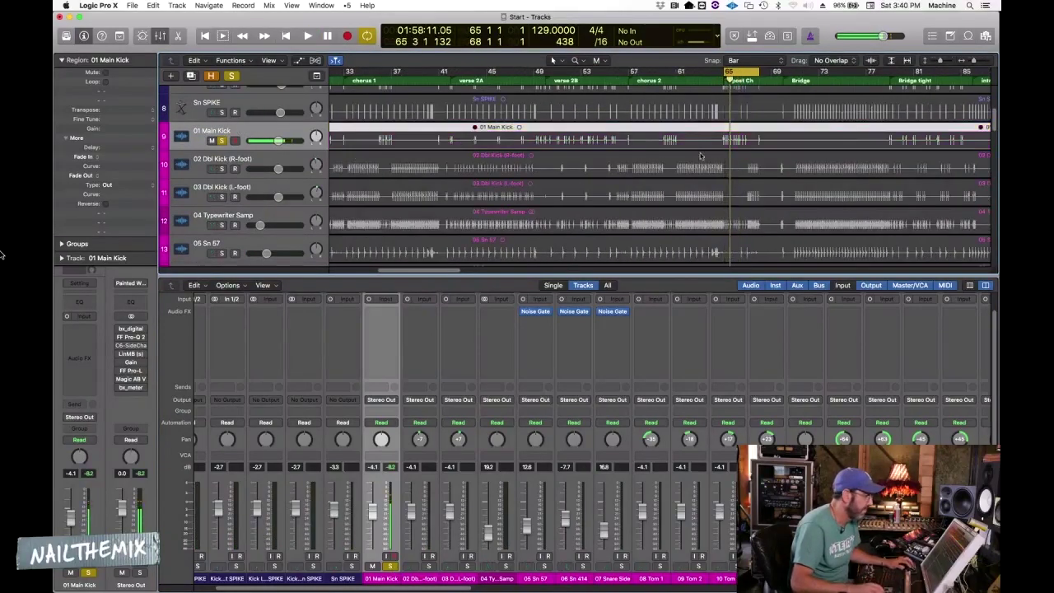
right_click(699, 163)
drag(687, 73, 730, 74)
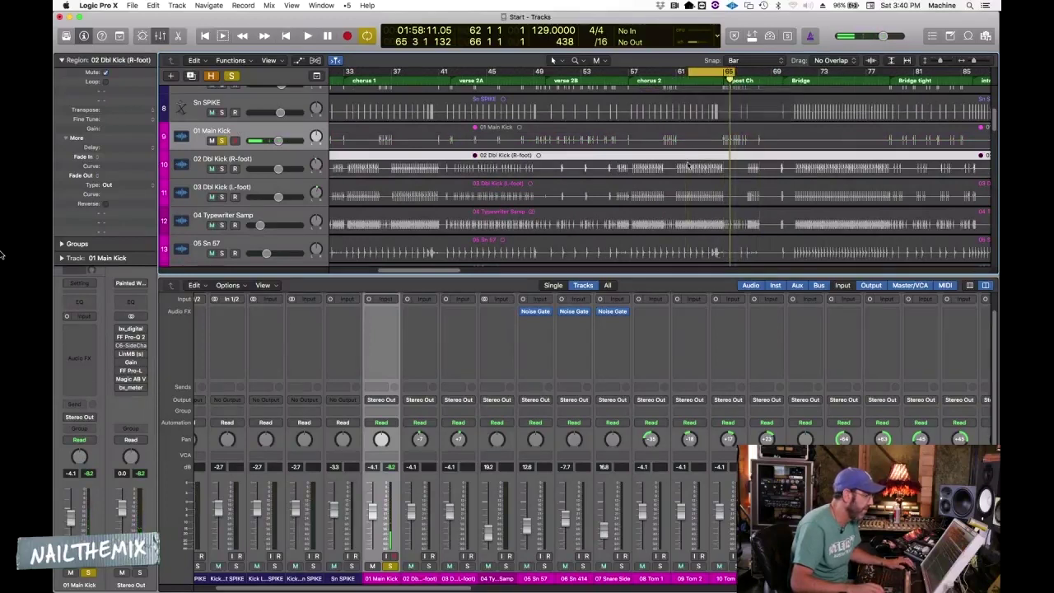
Solo the 02 Dbl Kick (R-foot) track and listen to it within the cycle range
click(221, 169)
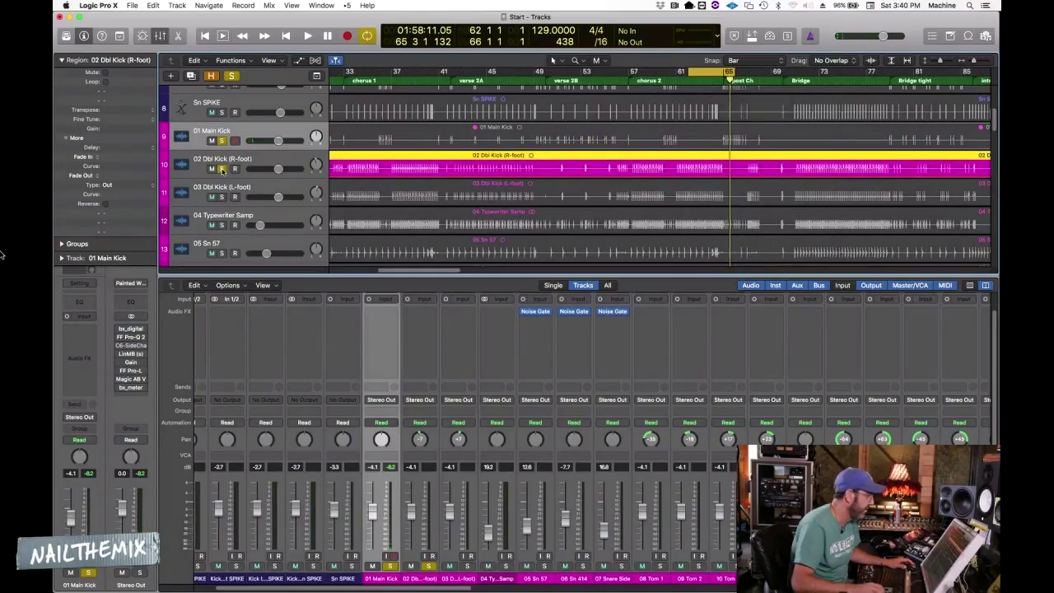
key(space)
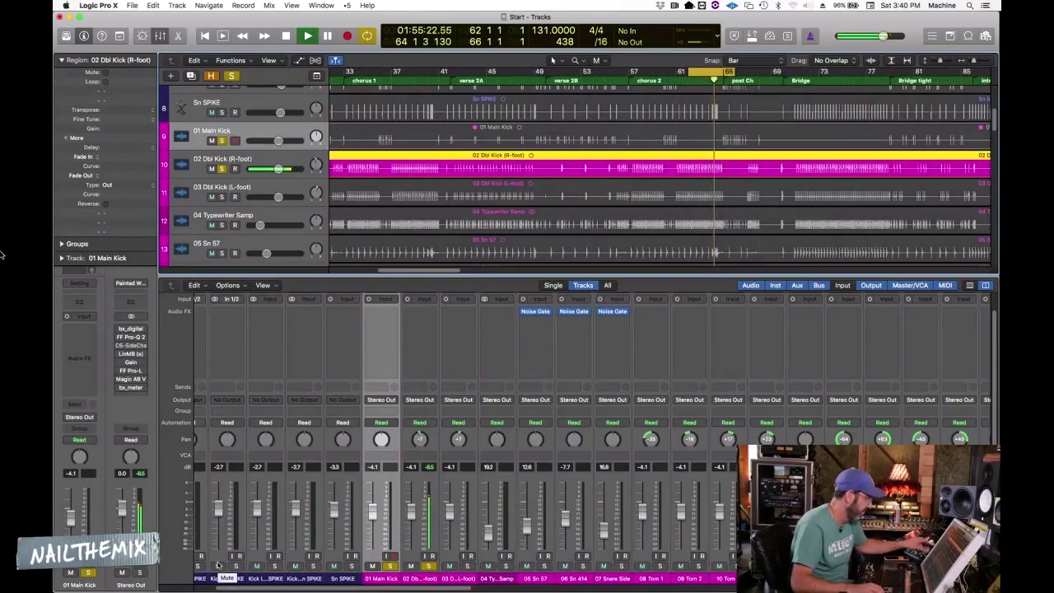
key(space)
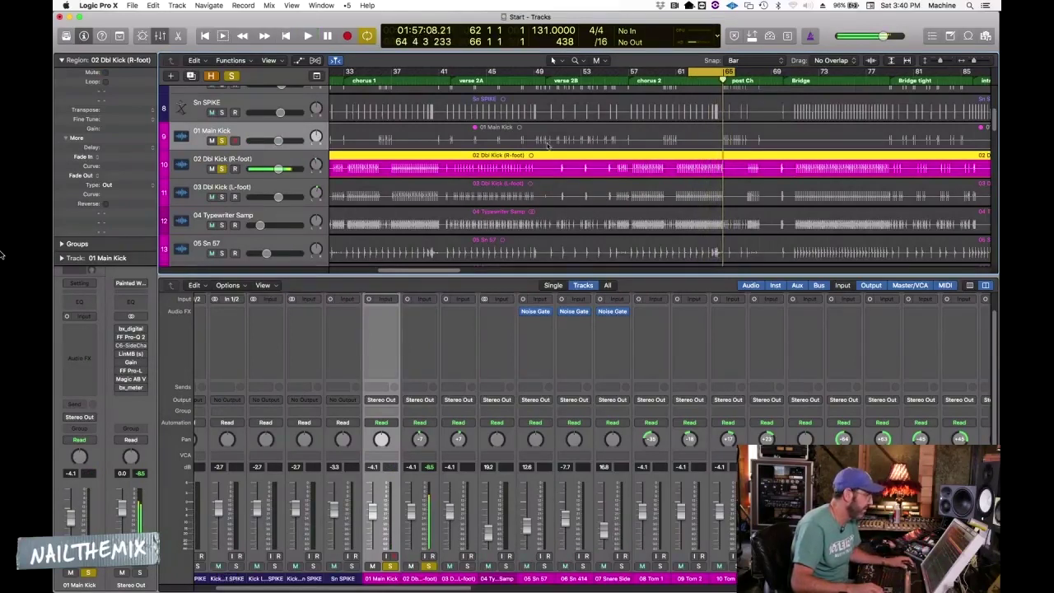
Turn off the cycle and replay the soloed 02 Dbl Kick (R-foot) track from about bar 63
click(699, 70)
click(700, 78)
key(space)
scroll(682, 164, up, 1)
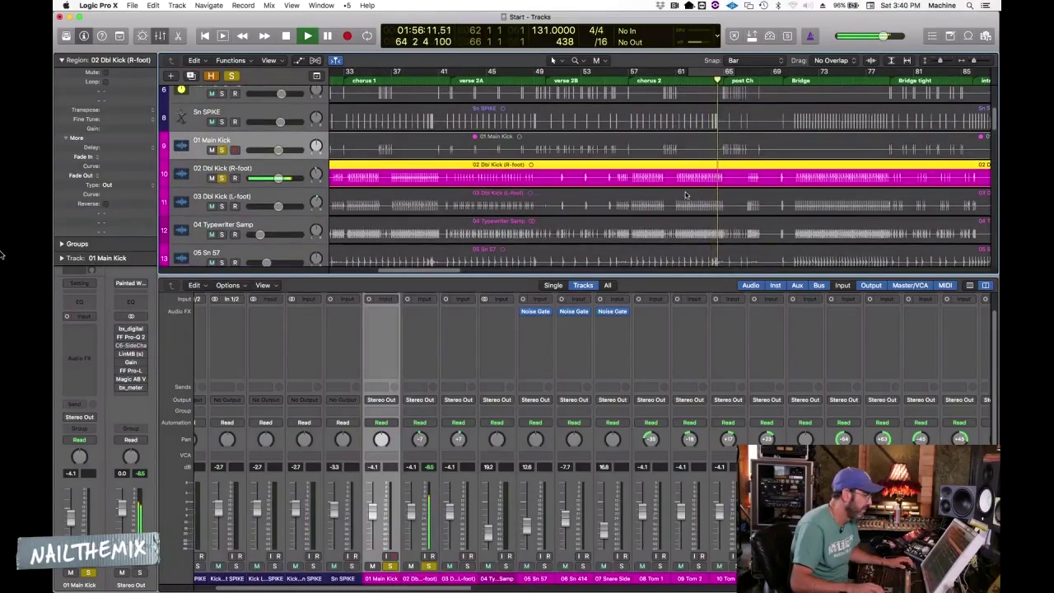
key(space)
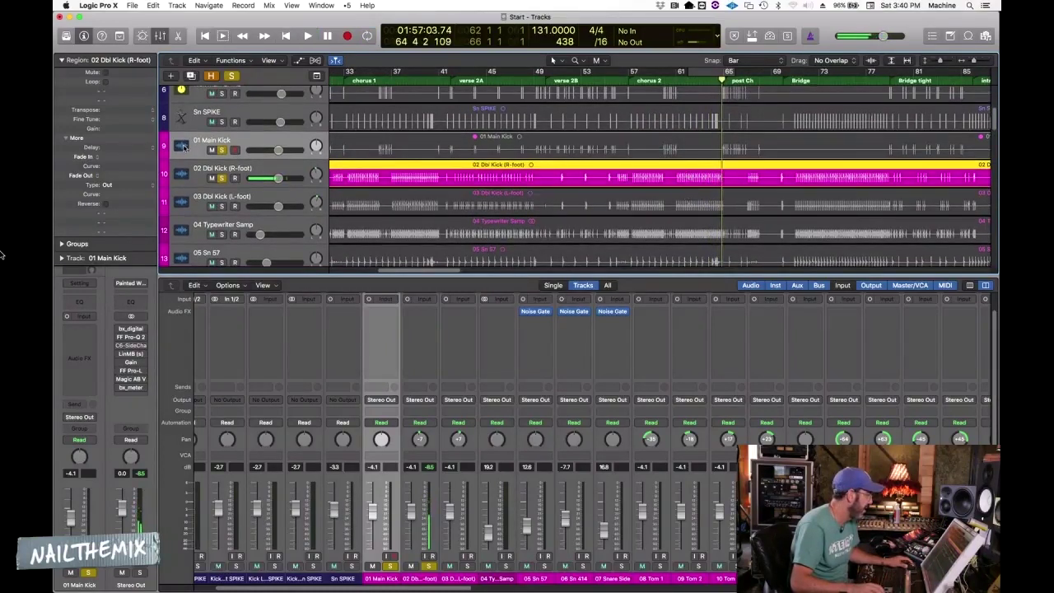
Select the 01 Main Kick track and unsolo 02 Dbl Kick (R-foot)
click(179, 147)
click(428, 567)
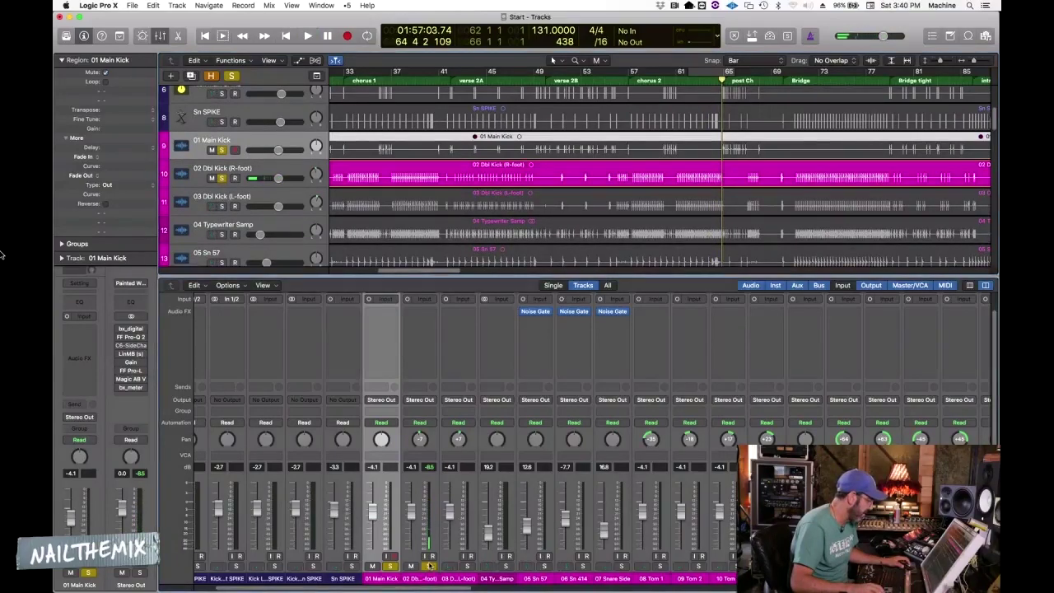
click(387, 579)
click(424, 474)
click(378, 469)
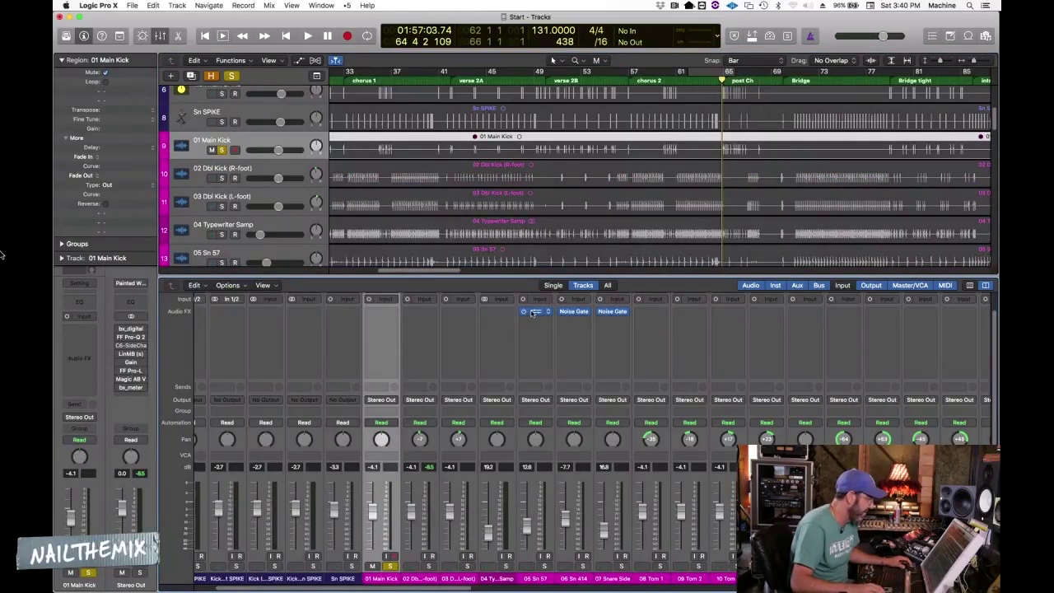
Copy the Noise Gate from 05 Sn 57 to the 01 Main Kick channel and open its settings clear of the track list
drag(383, 316, 383, 313)
click(382, 312)
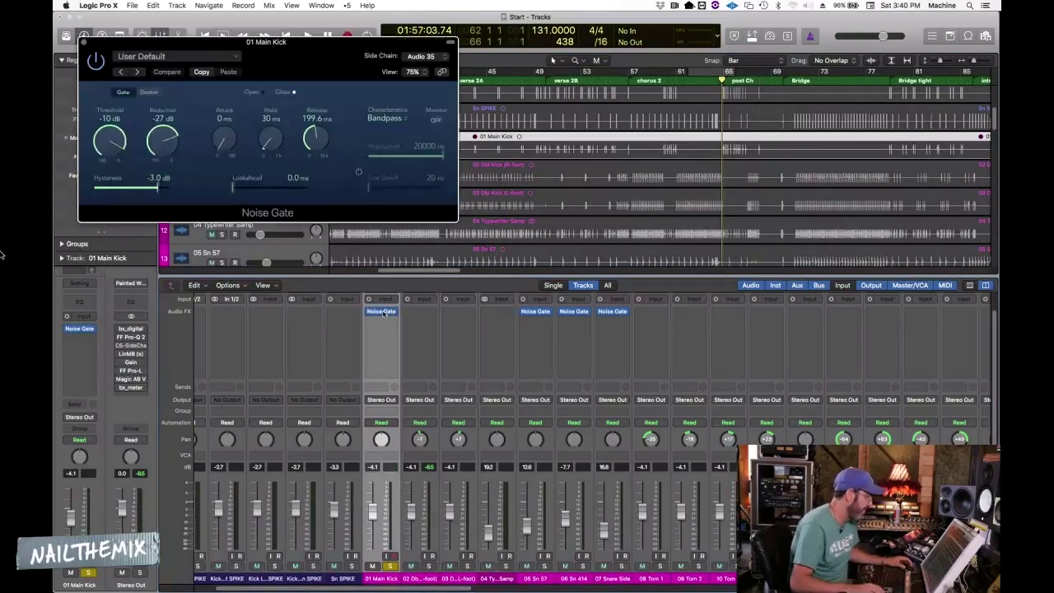
drag(308, 44, 788, 171)
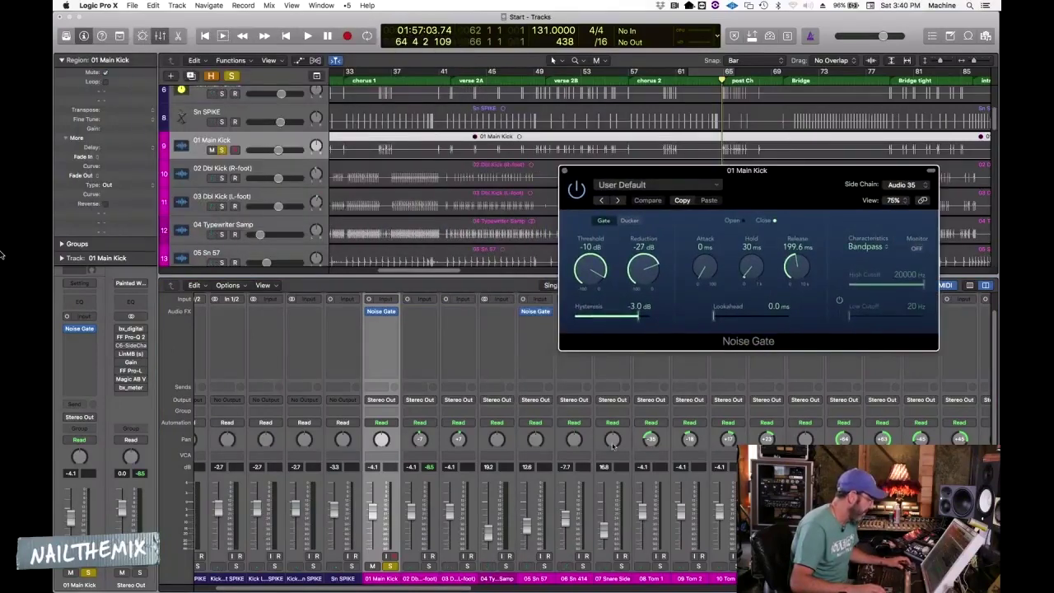
Look through the kick spike regions, then select the Kick main SPIKE track and reveal its channel number in the mixer
scroll(449, 194, up, 5)
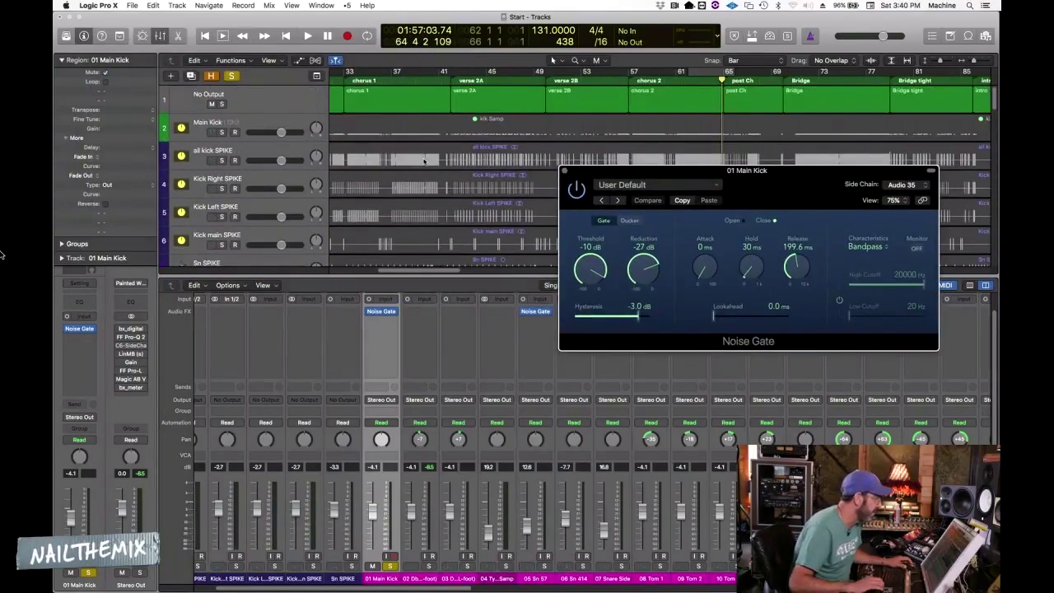
click(424, 160)
click(434, 193)
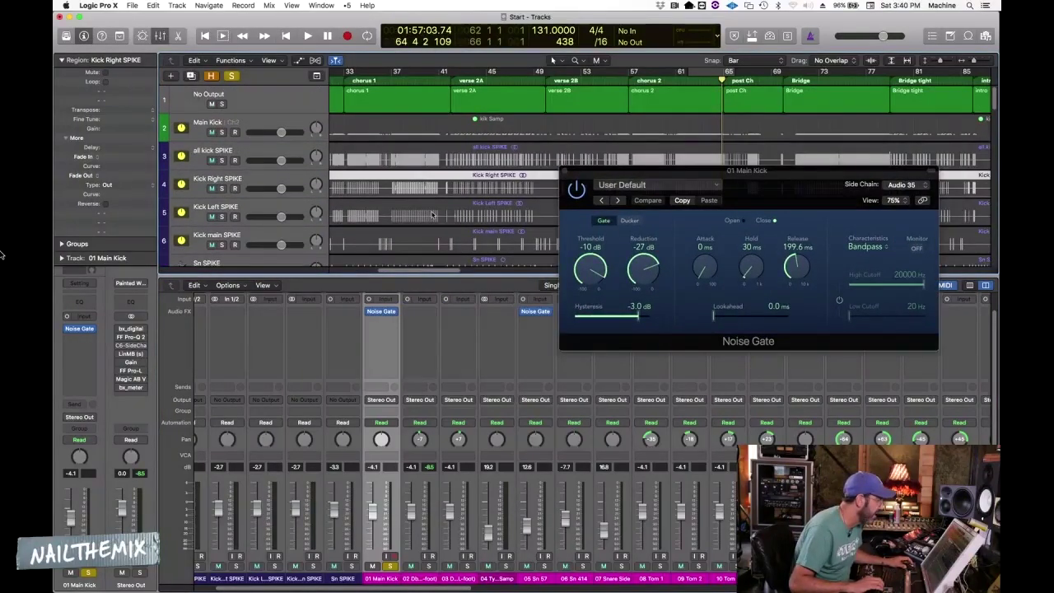
click(433, 215)
scroll(428, 222, down, 1)
click(427, 222)
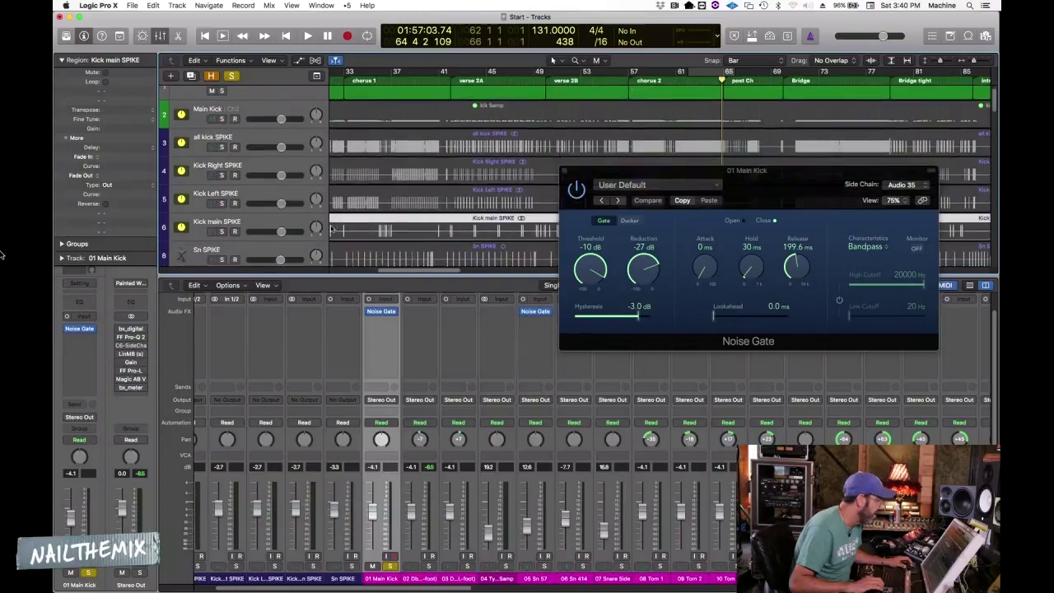
click(236, 224)
scroll(295, 343, up, 1)
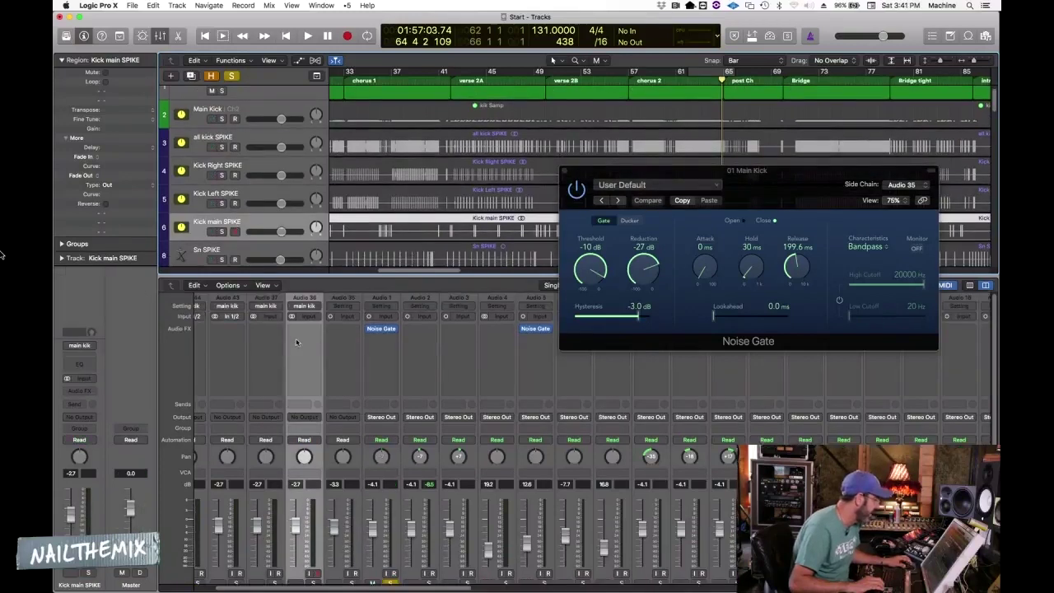
Set the side chain of the 01 Main Kick Noise Gate to Kick main SPIKE (Audio 36) and start playback
drag(888, 175, 467, 236)
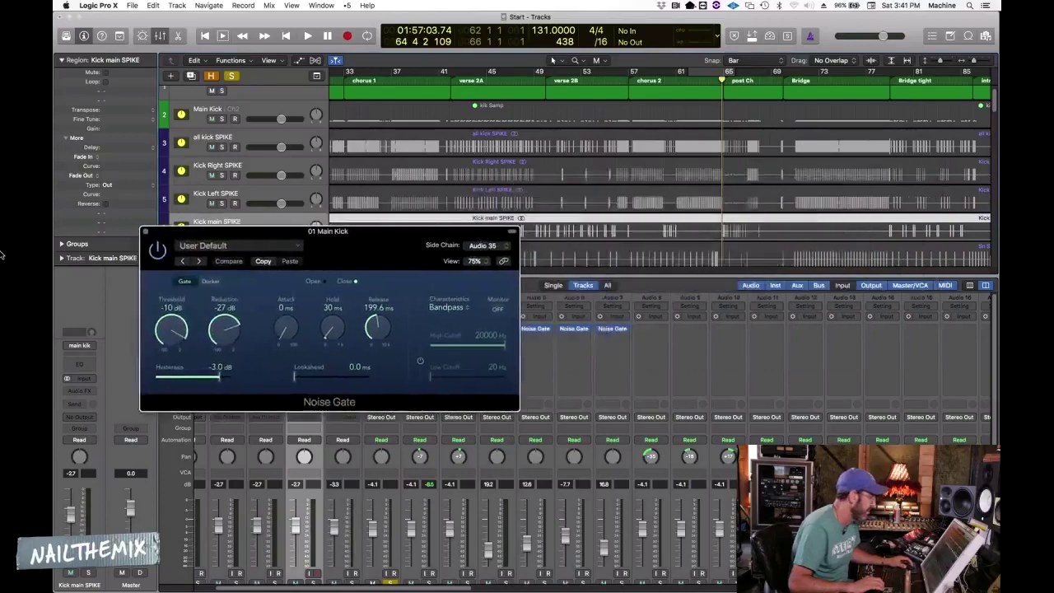
click(485, 245)
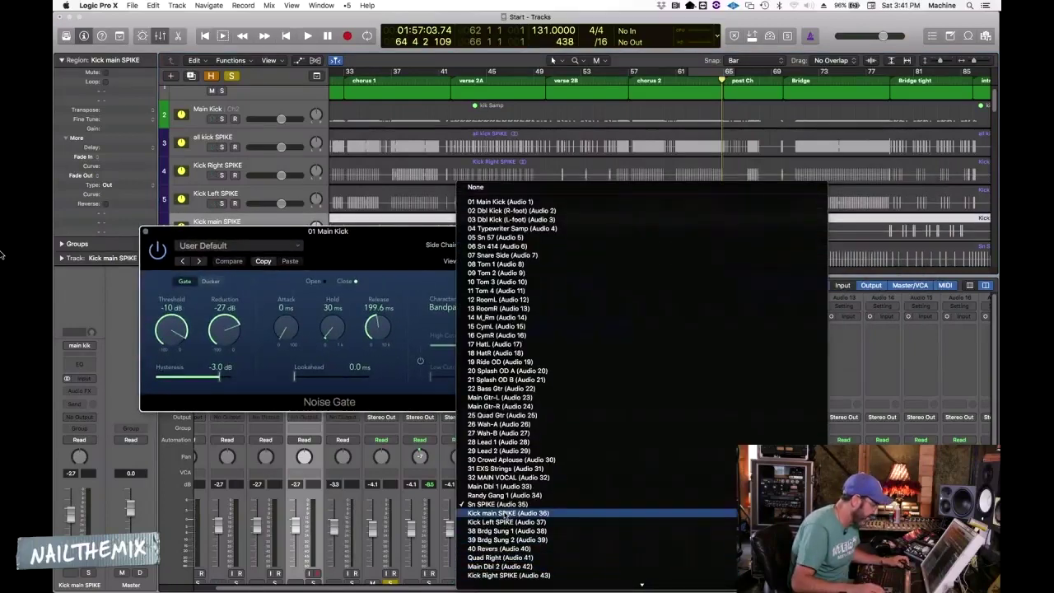
click(502, 505)
key(space)
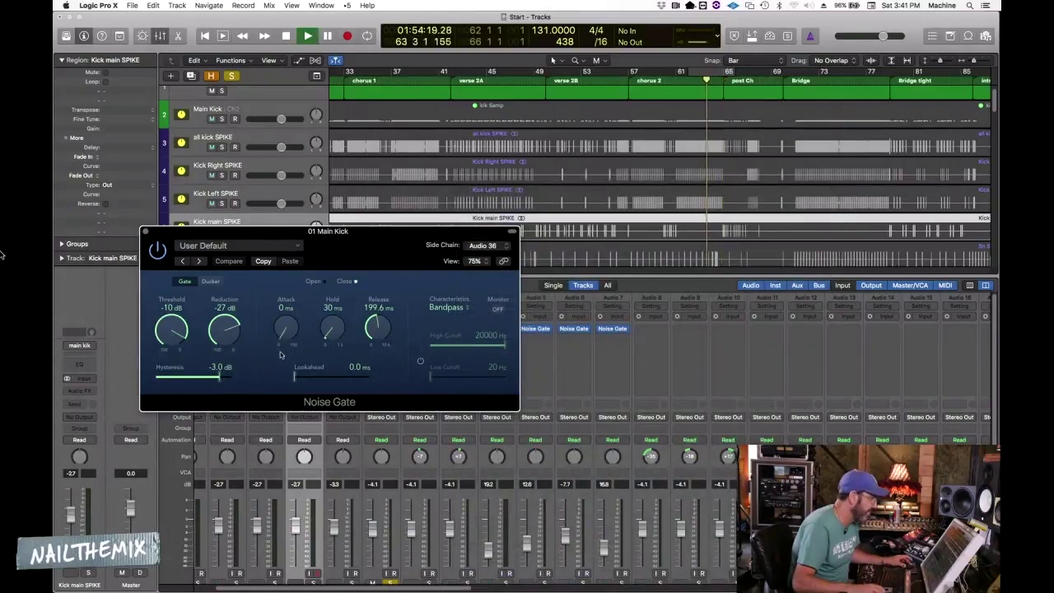
Move the 01 Main Kick Noise Gate window down, clear of the track list
scroll(383, 589, down, 2)
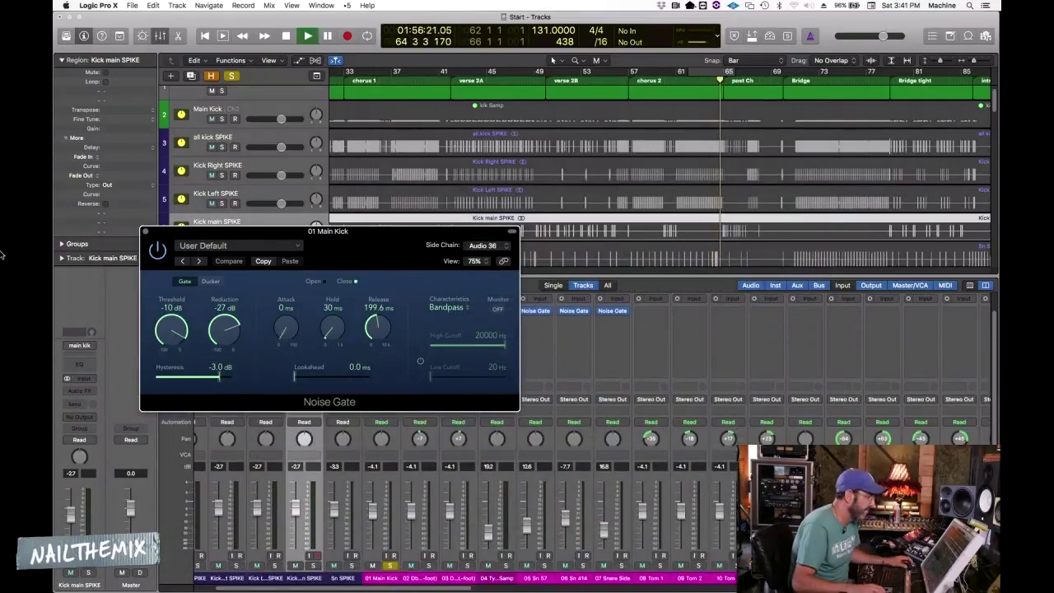
right_click(597, 233)
drag(407, 228, 449, 300)
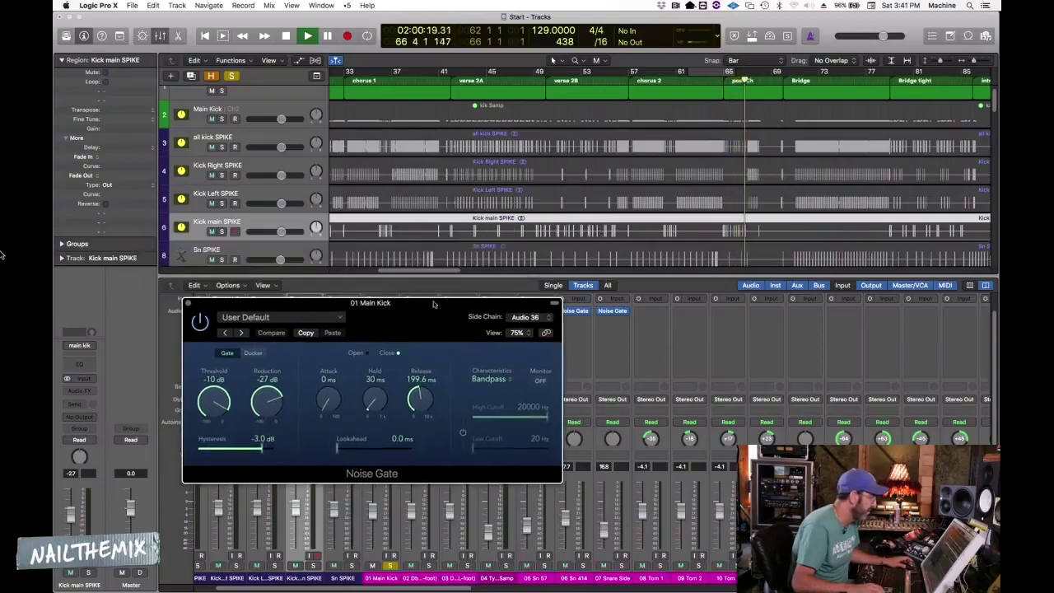
Unsolo the 01 Main Kick track, solo its region instead, and play it back from verse 2B
scroll(366, 255, down, 1)
scroll(367, 256, down, 3)
key(super+Up)
key(super+Up)
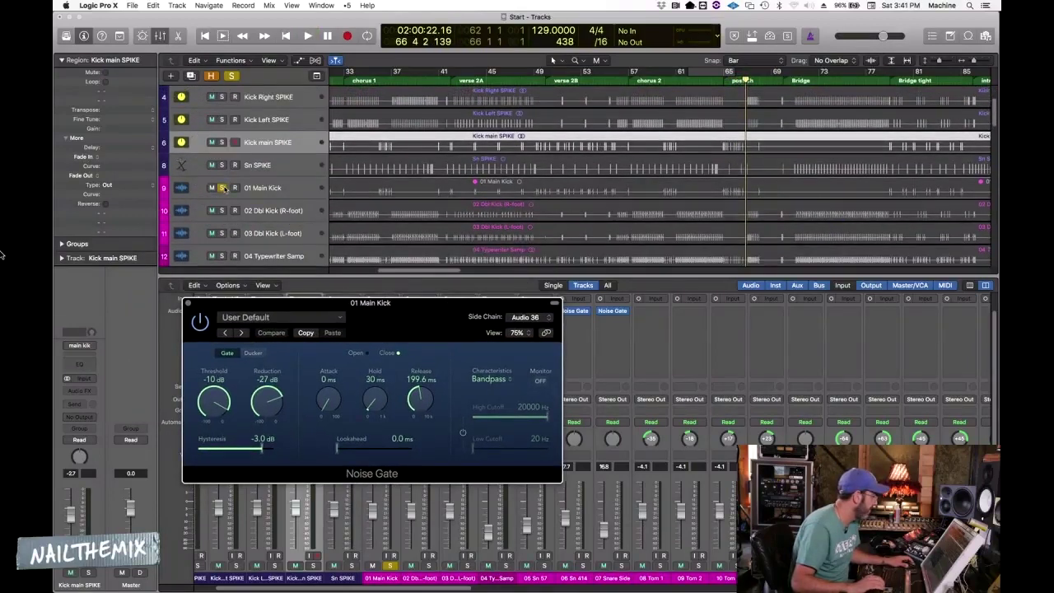
click(343, 194)
click(222, 188)
key(space)
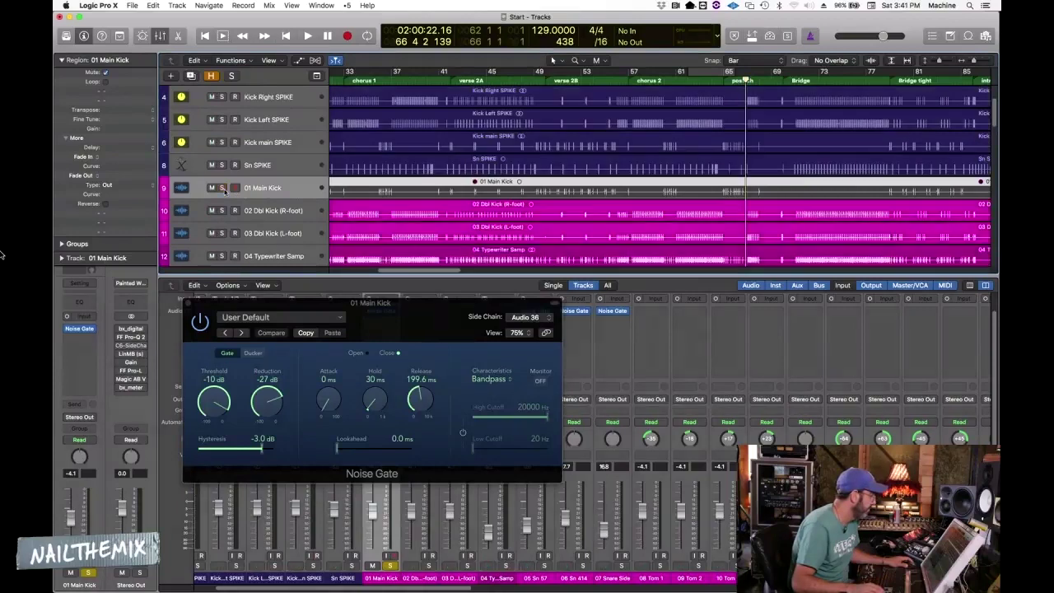
key(ctrl+s)
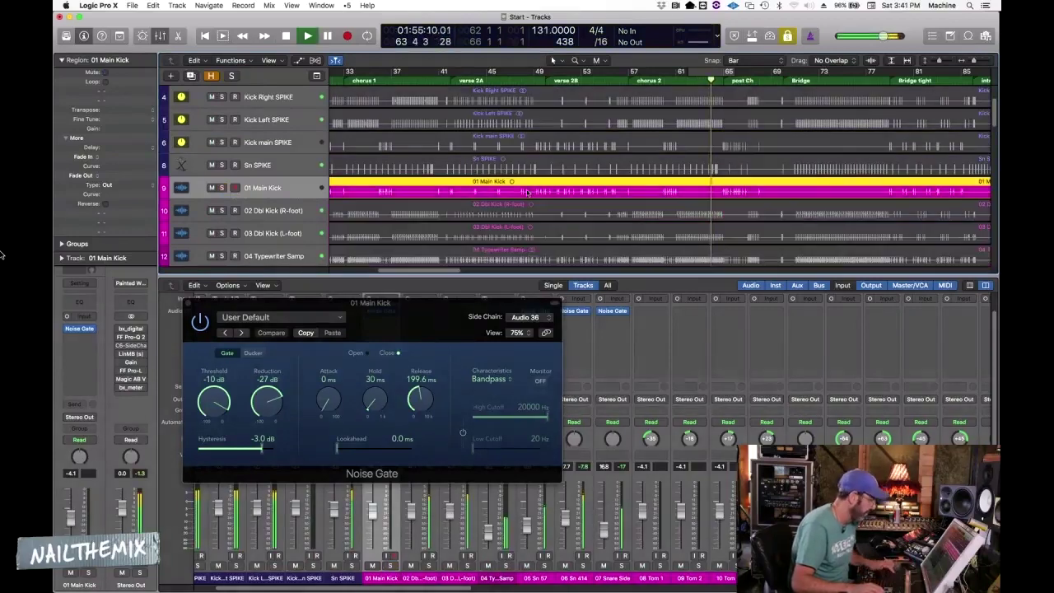
key(alt+comma)
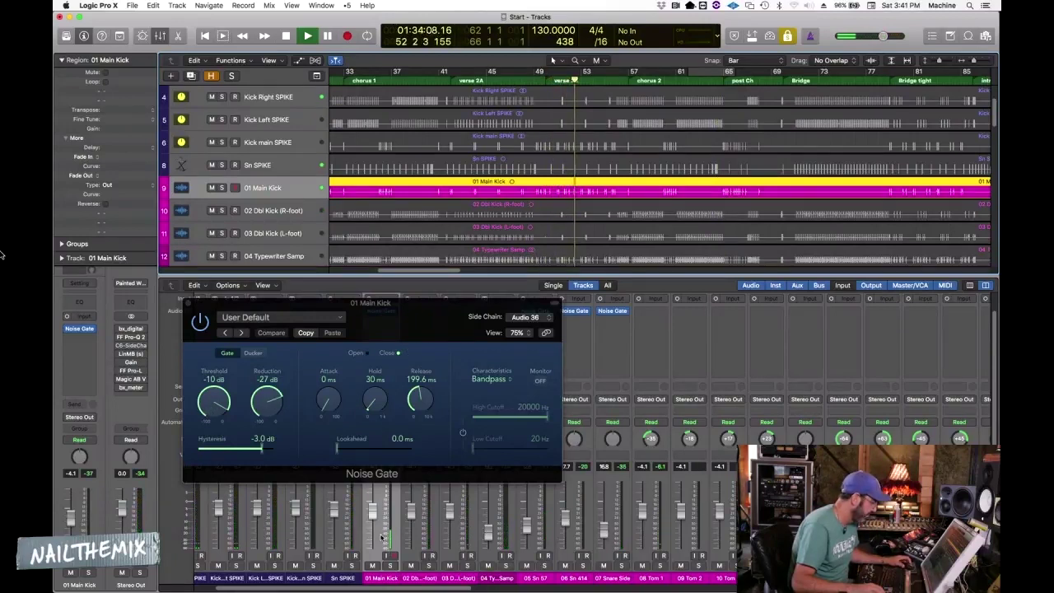
Bypass the 01 Main Kick Noise Gate, move its window below the insert slots, and audition the ungated kick in verse 2B
click(199, 326)
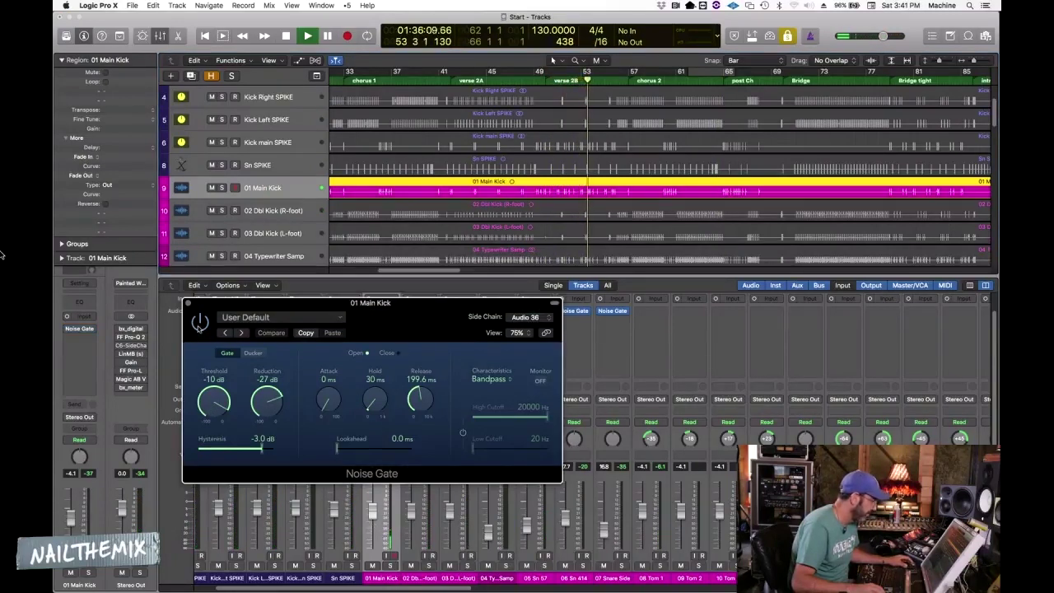
key(space)
drag(467, 304, 555, 401)
scroll(477, 209, up, 2)
key(space)
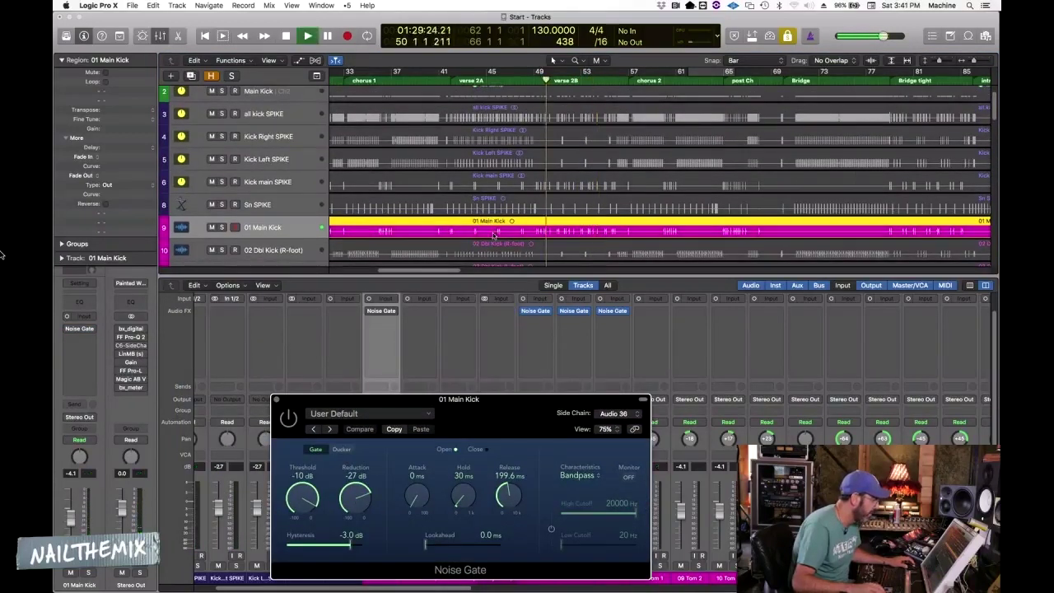
scroll(471, 224, up, 1)
key(space)
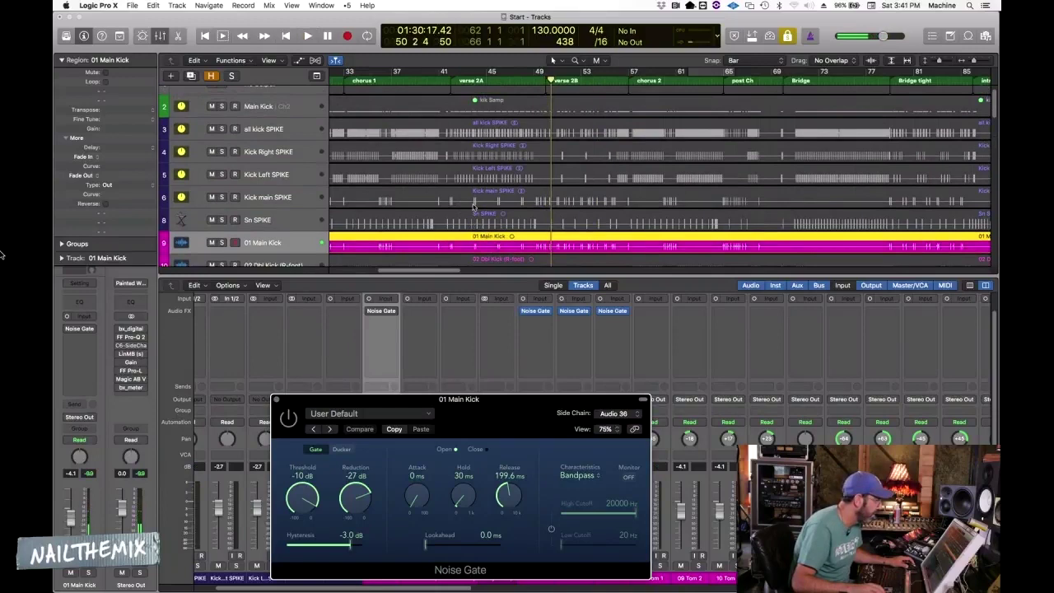
Move the Kick main SPIKE track directly above 01 Main Kick and enlarge the regions around verse 2B for comparison
scroll(474, 206, down, 1)
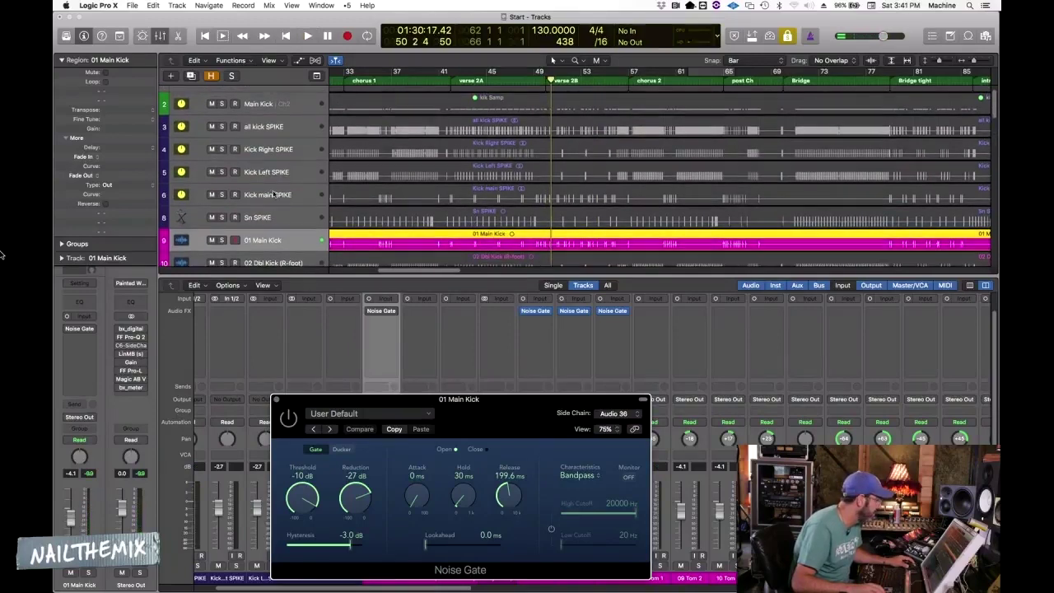
click(272, 194)
drag(180, 194, 190, 230)
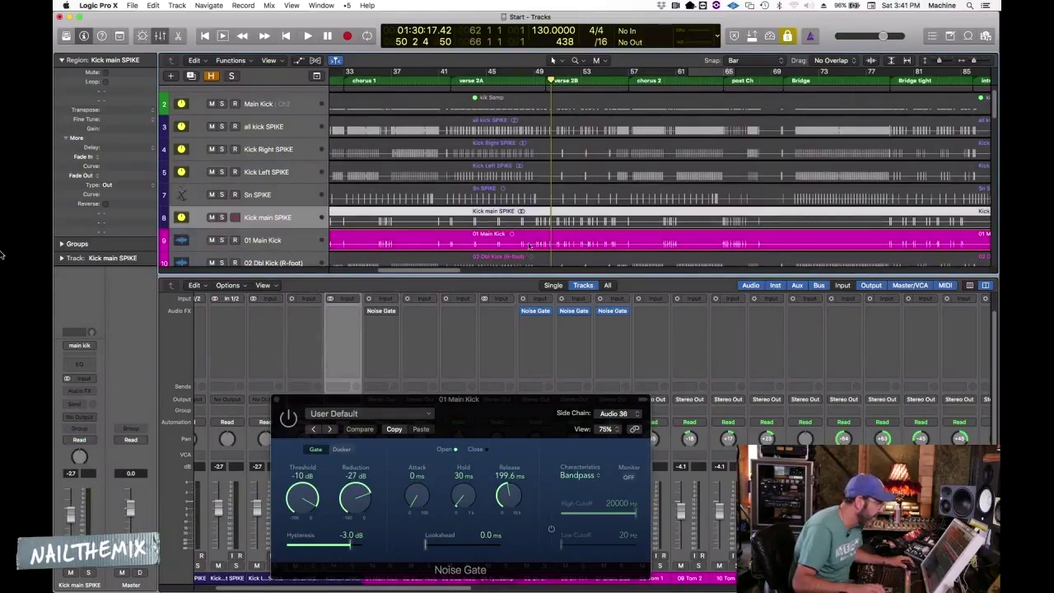
click(528, 246)
key(super+Right)
key(super+Right)
key(super+Right)
click(275, 217)
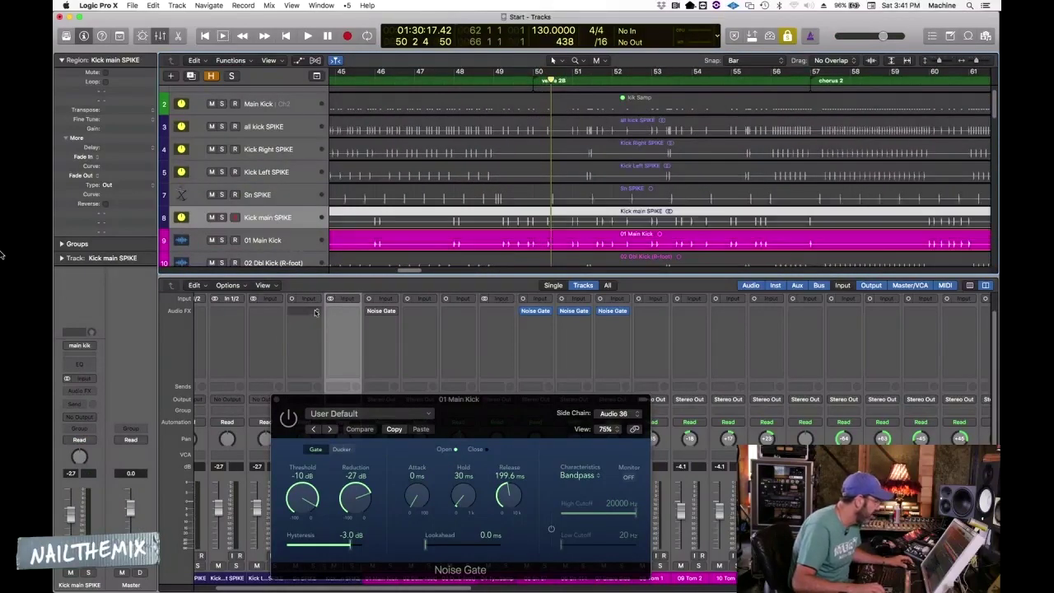
Play verse 2B with the gate bypassed and close the Noise Gate window to watch the 01 Main Kick level
scroll(335, 329, up, 2)
key(space)
drag(419, 408, 449, 397)
click(307, 388)
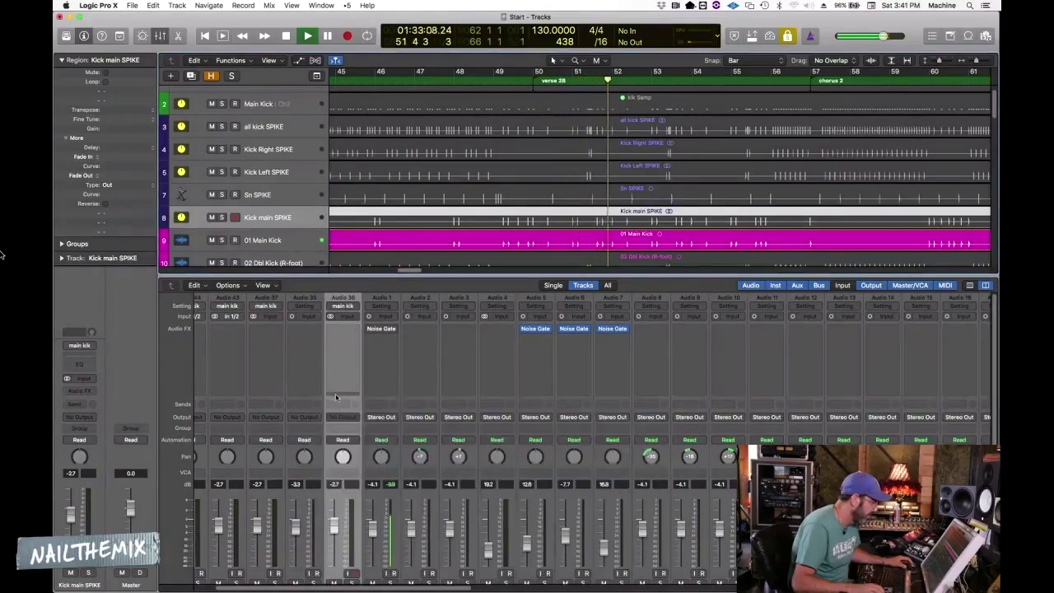
scroll(333, 397, down, 2)
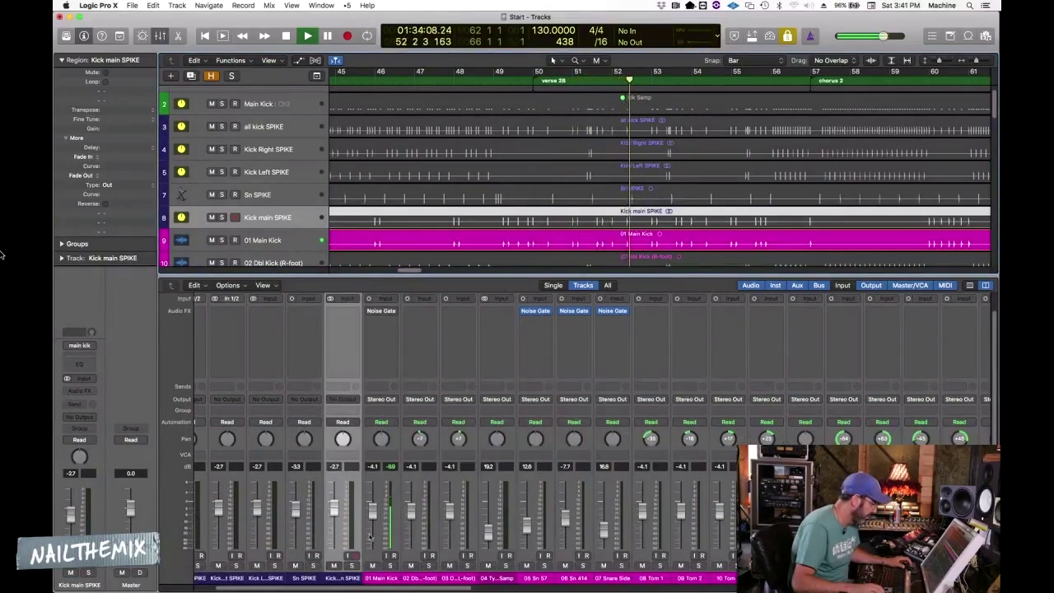
Set the re-enabled 01 Main Kick Noise Gate to threshold -78 dB, reduction -24 dB and release 177.9 ms, and close its window
click(382, 311)
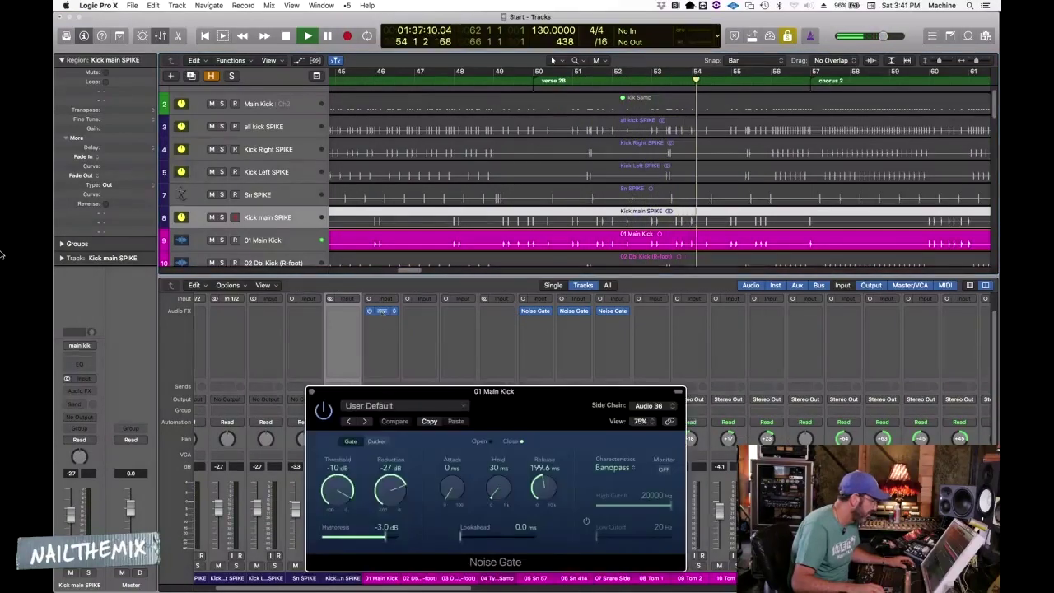
drag(342, 493, 346, 587)
drag(390, 491, 390, 486)
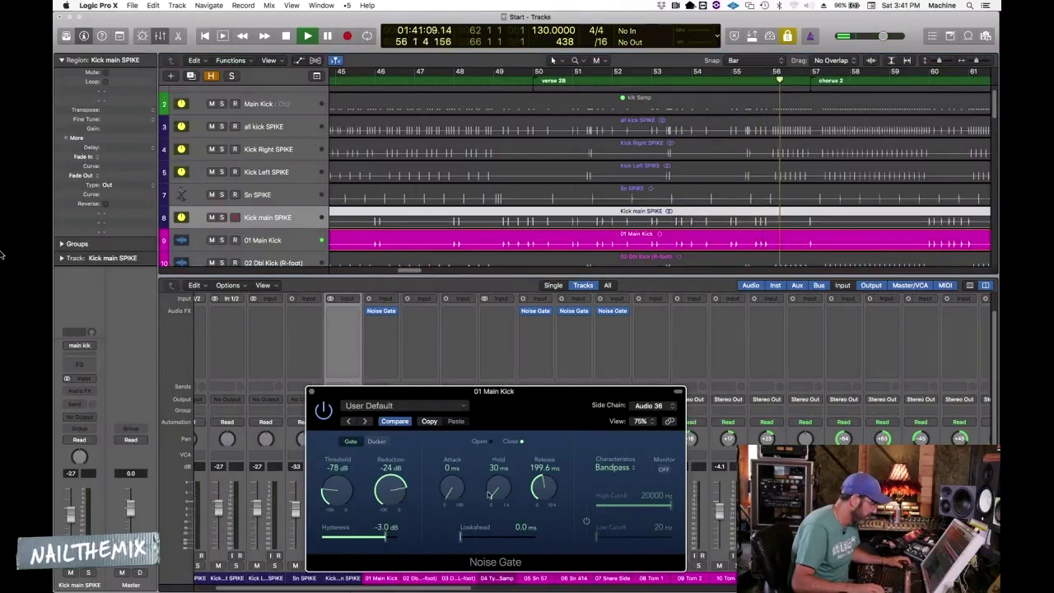
drag(543, 488, 543, 491)
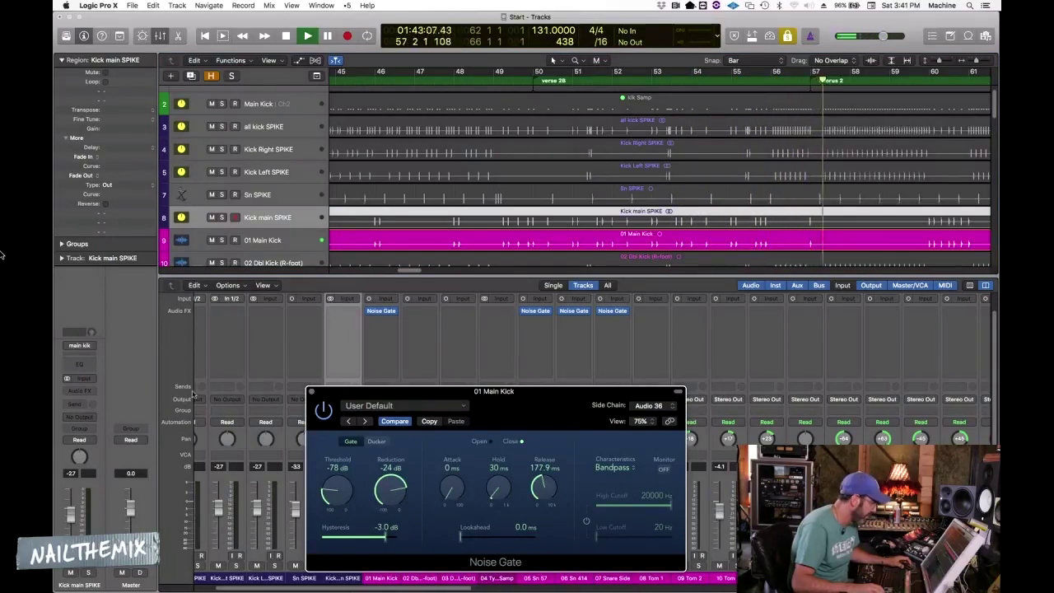
click(311, 391)
Remove the Noise Gate from the 01 Main Kick channel
scroll(440, 184, down, 4)
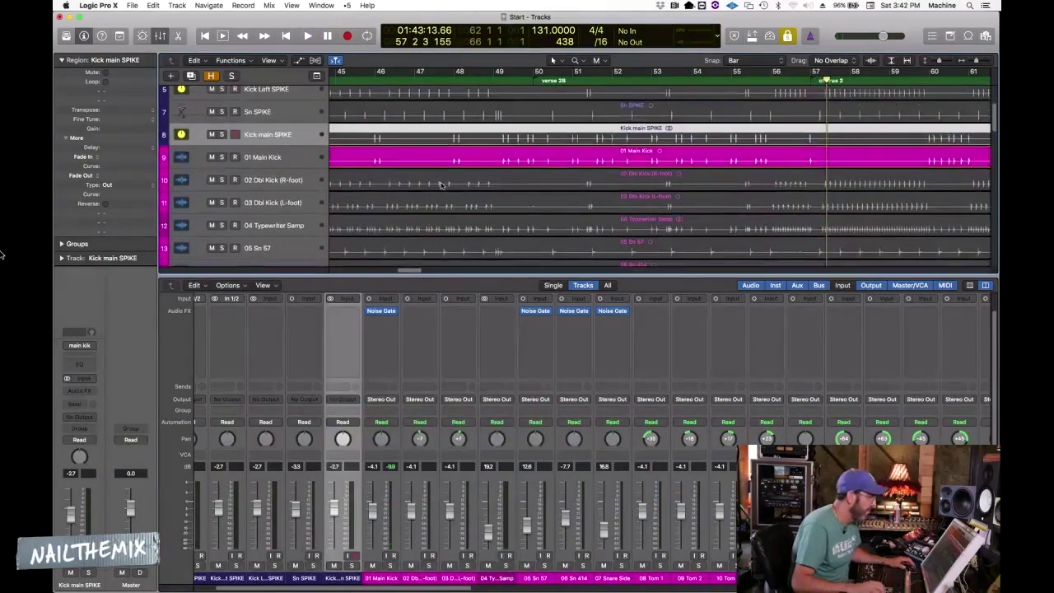
click(394, 314)
click(393, 314)
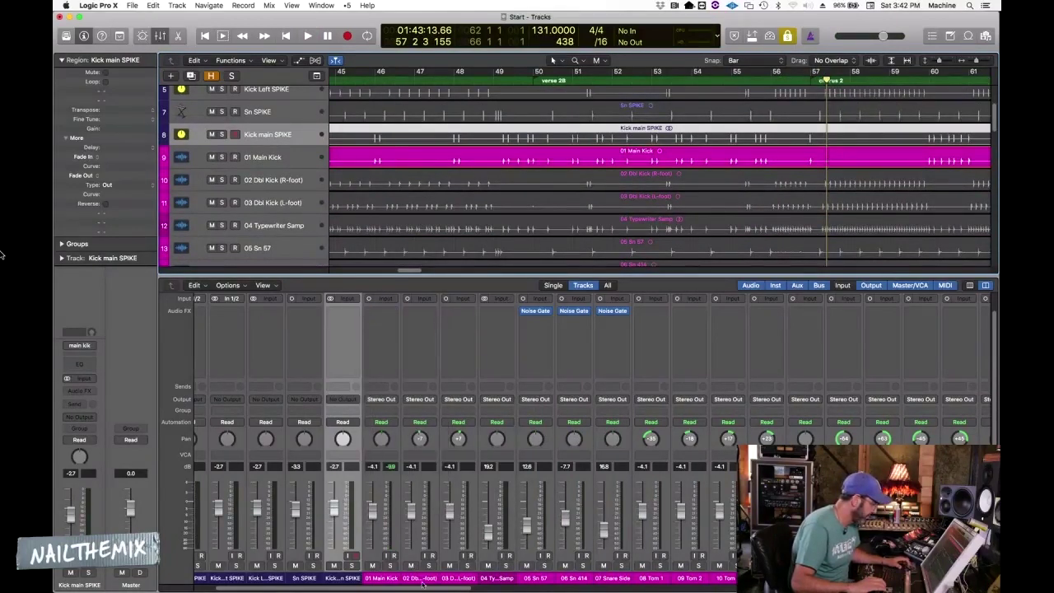
click(423, 580)
click(417, 318)
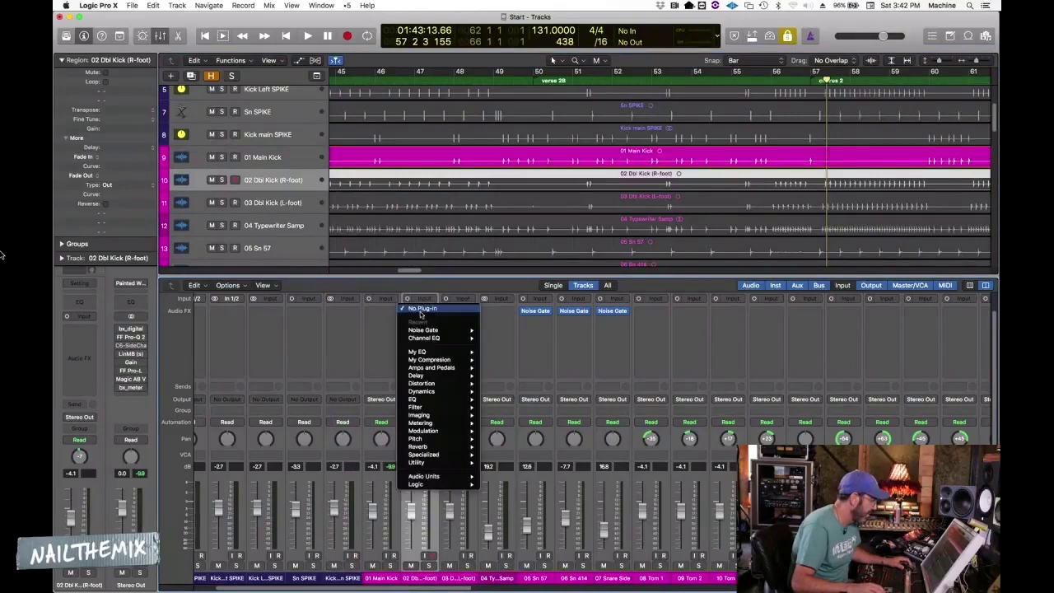
click(368, 119)
Select the 02 Dbl Kick (R-foot) region and place the playhead at bar 37 in its double-kick section
click(428, 153)
key(super+Down)
key(super+Down)
key(super+Down)
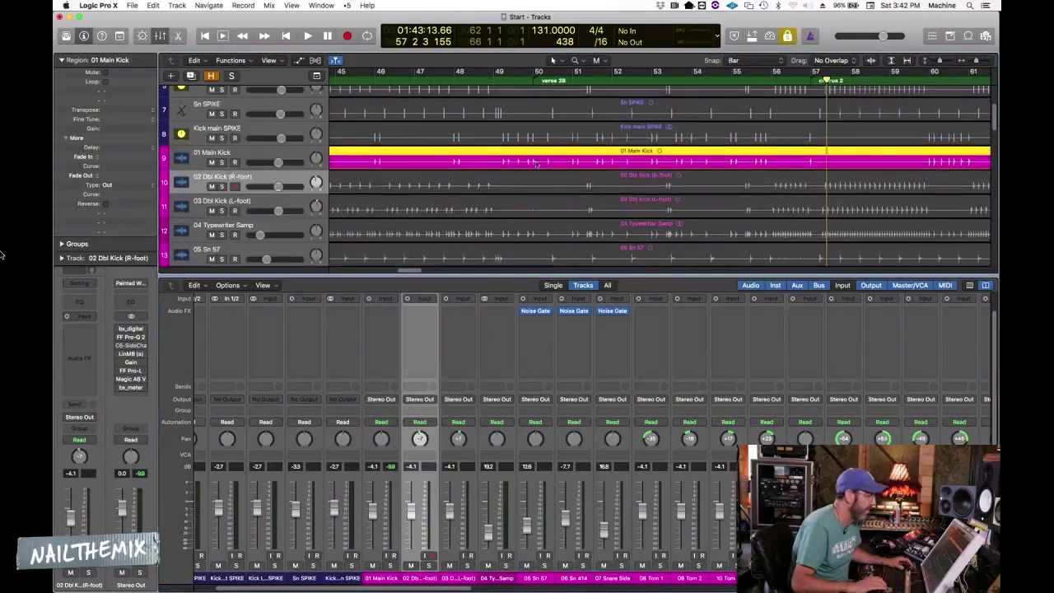
click(489, 188)
key(super+Left)
key(super+Left)
click(404, 83)
scroll(413, 171, up, 3)
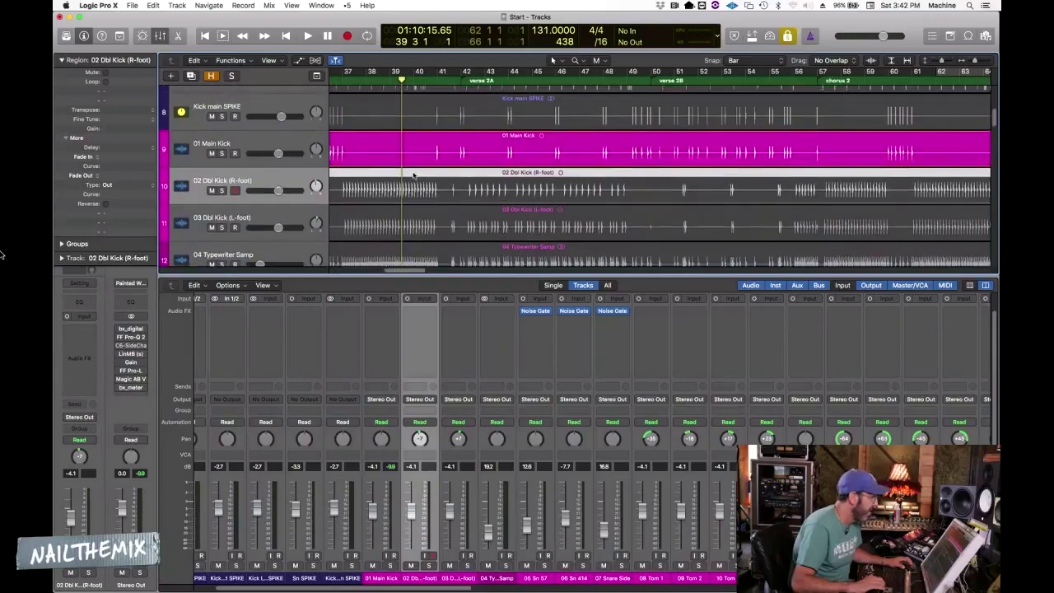
key(super+Right)
click(355, 89)
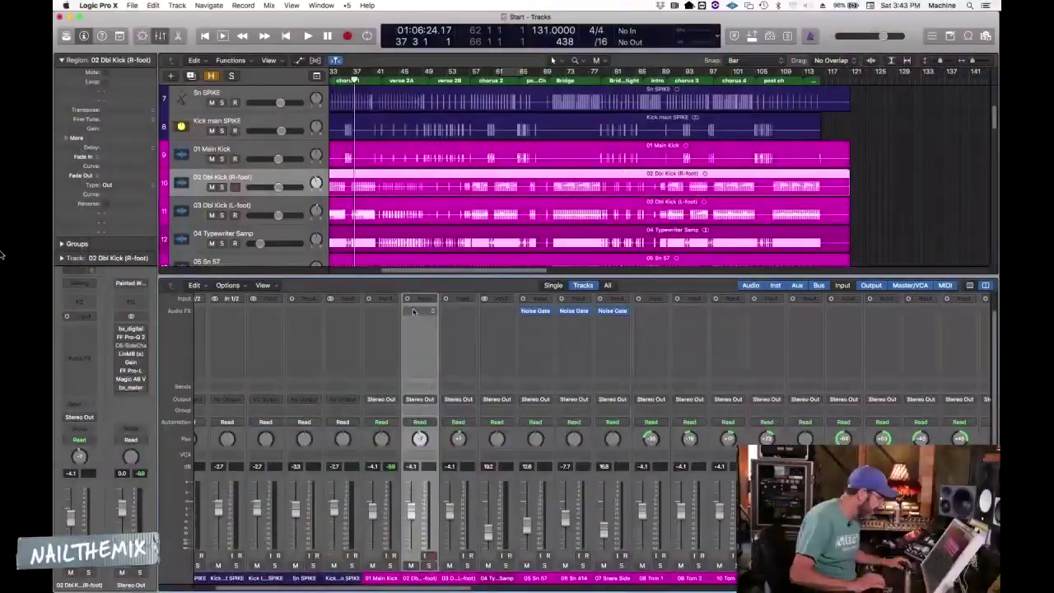
Insert a Noise Gate on the 02 Dbl Kick (R-foot) channel and place its window over the mixer
click(413, 311)
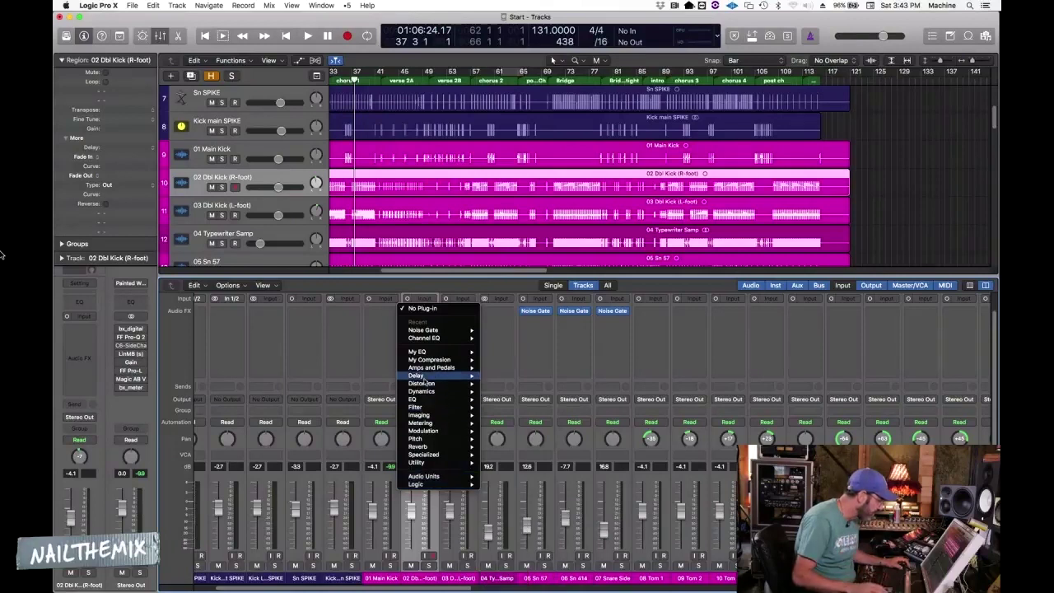
mouse_move(421, 393)
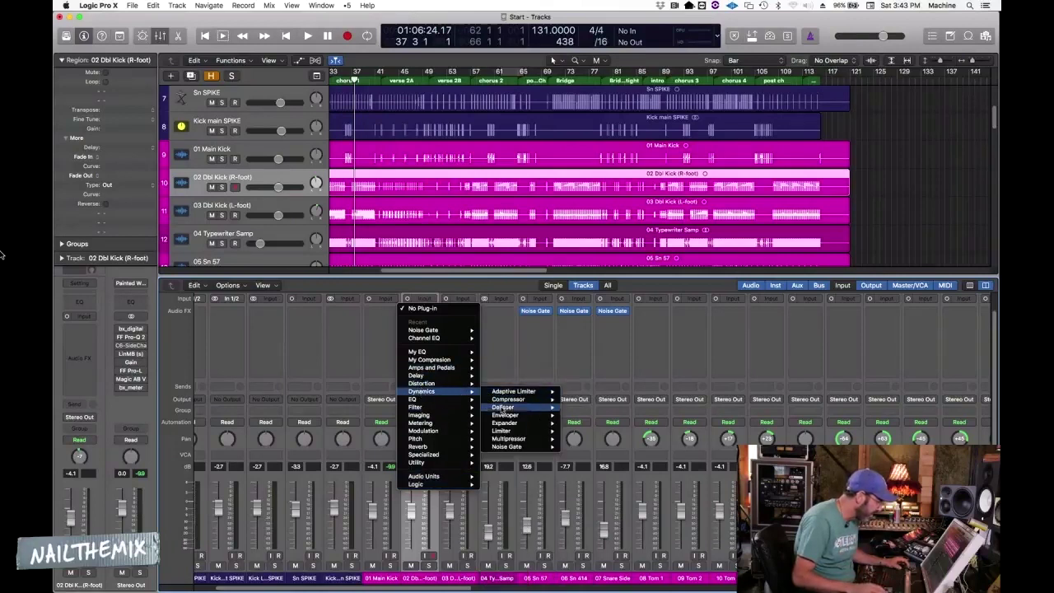
mouse_move(530, 447)
click(577, 447)
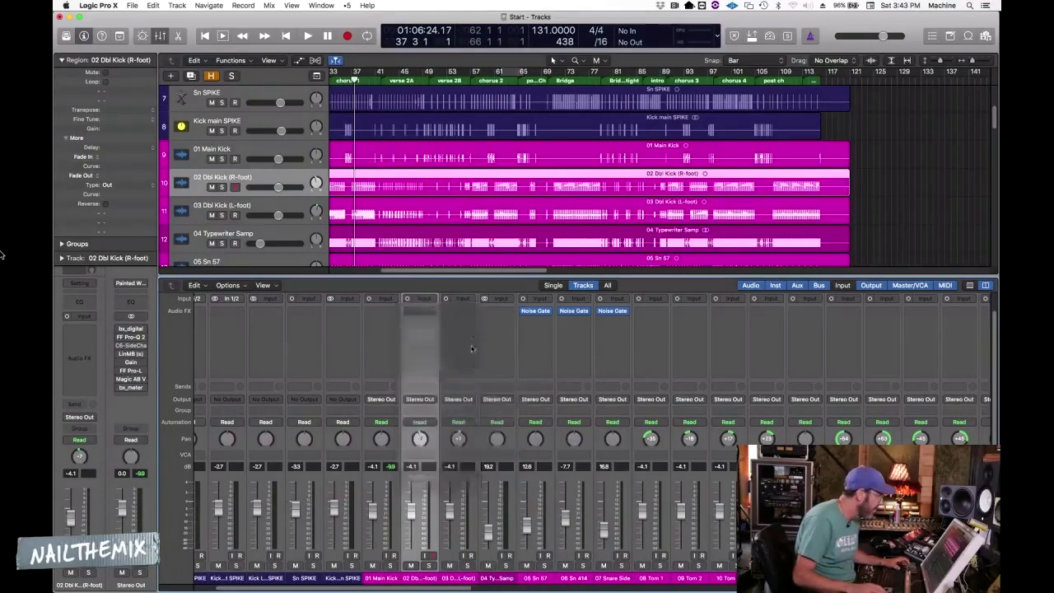
drag(278, 52, 491, 317)
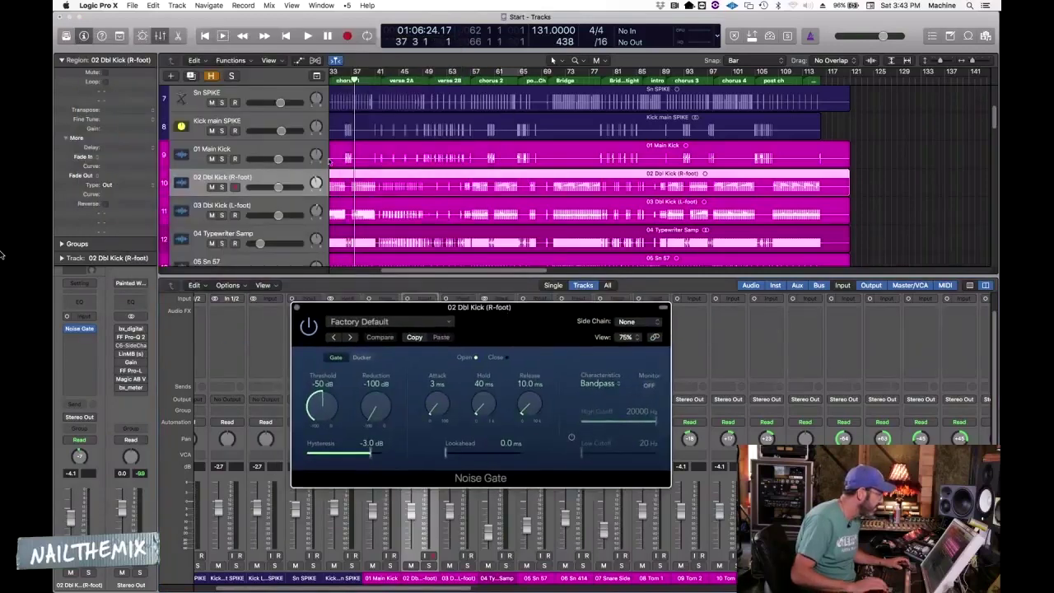
Move the Kick Right SPIKE track directly above 02 Dbl Kick (R-foot)
scroll(329, 157, up, 4)
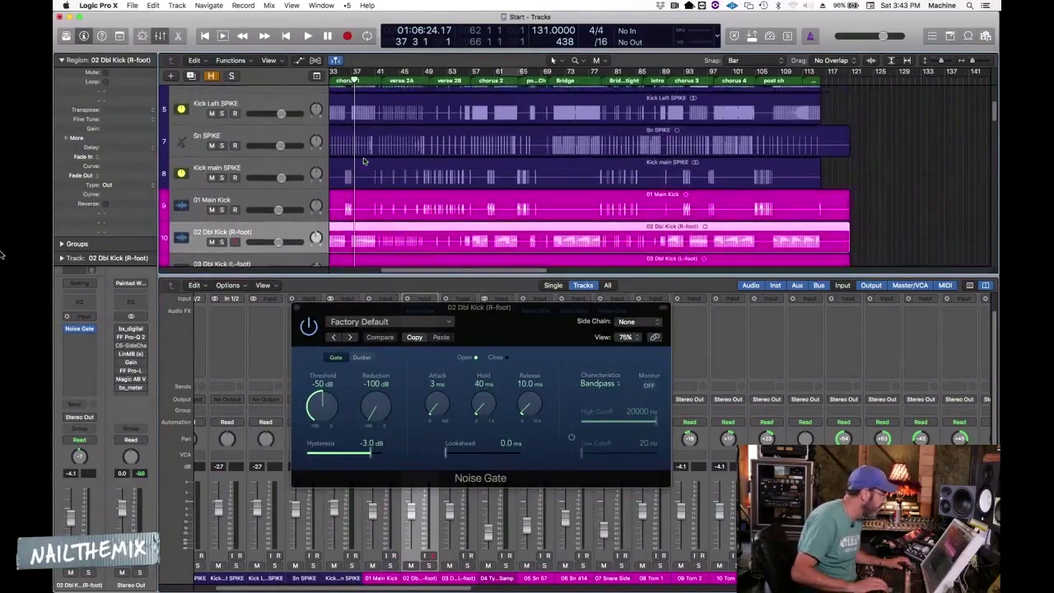
scroll(364, 159, up, 2)
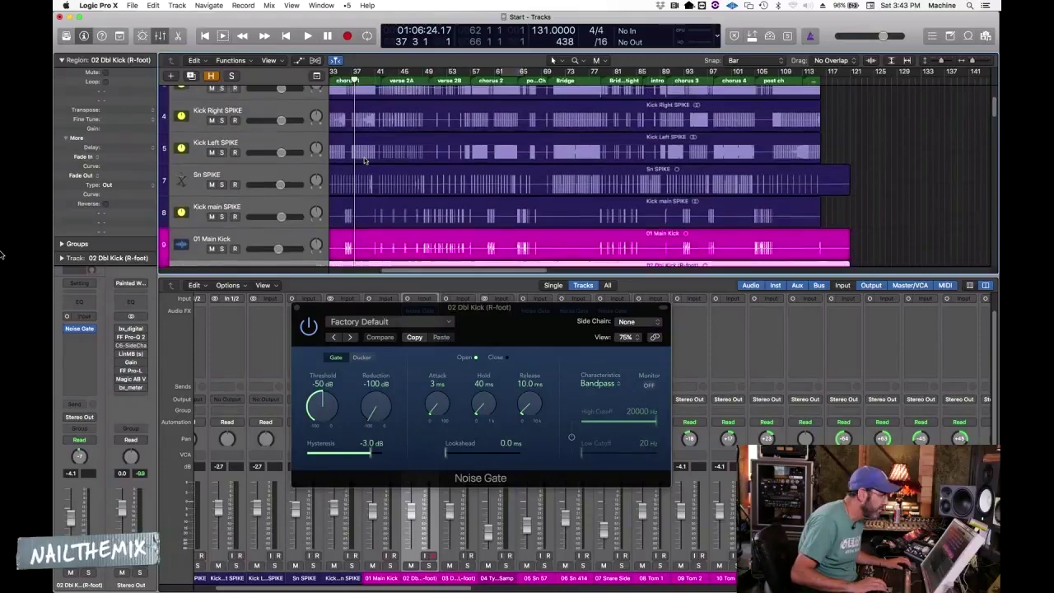
click(180, 116)
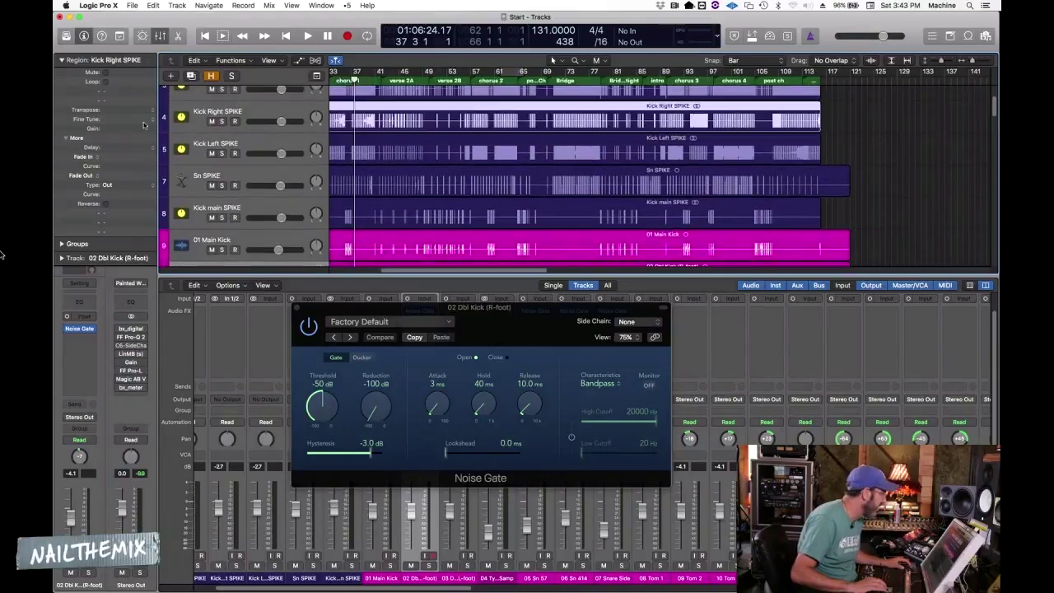
drag(179, 116, 166, 203)
key(super+Down)
key(super+Down)
key(super+Down)
key(super+Down)
key(super+Down)
key(super+Down)
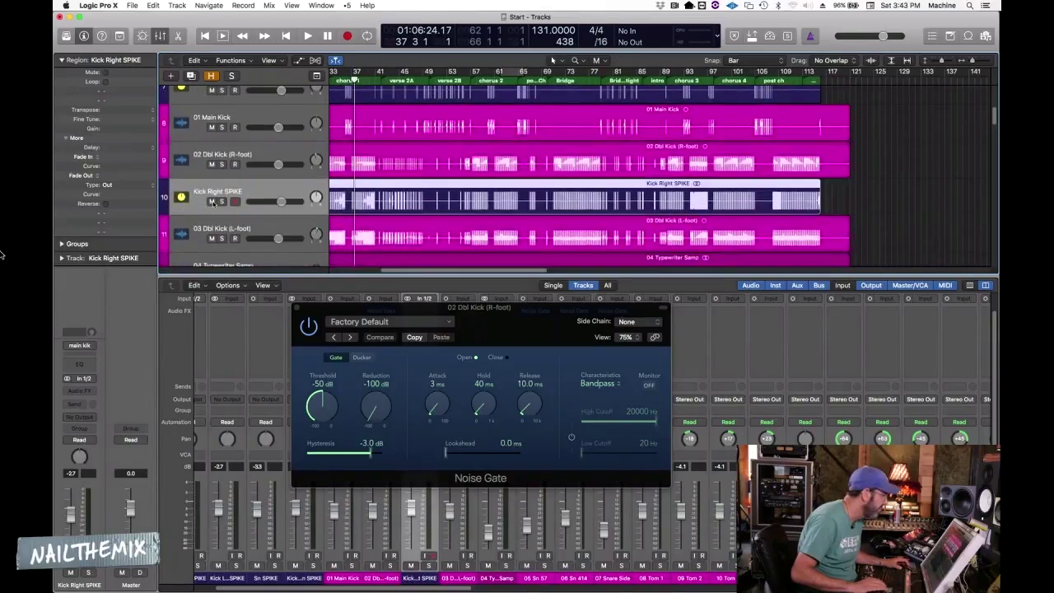
drag(180, 206, 172, 150)
Compare the timing of the Kick Right SPIKE hits with the 02 Dbl Kick (R-foot) waveform from bar 37
key(super+Down)
key(super+Down)
key(super+Right)
key(super+Right)
key(super+Right)
key(super+Right)
key(super+Right)
key(super+Right)
key(super+Right)
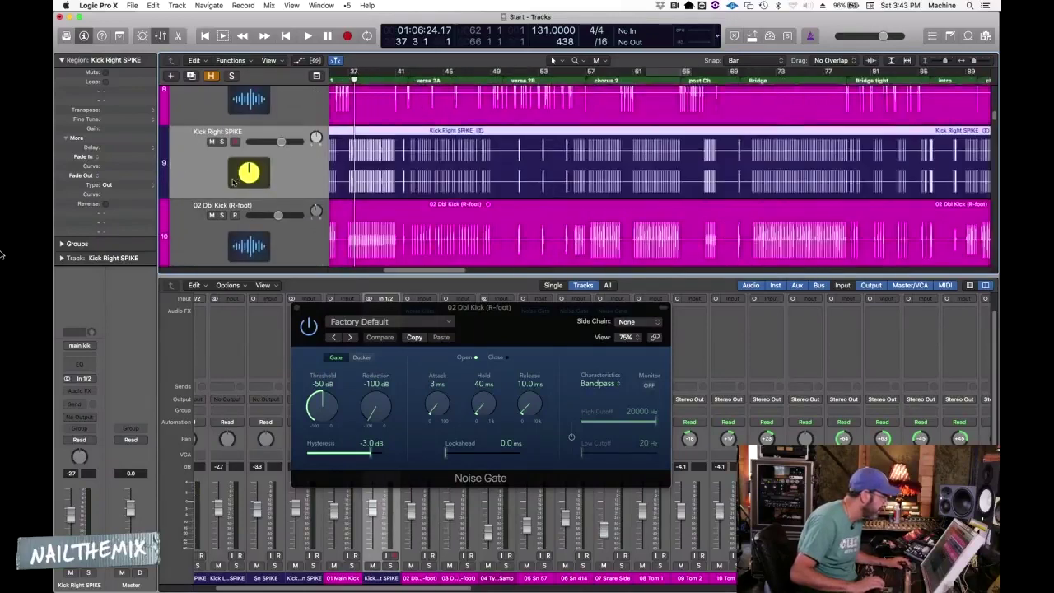
key(super+Right)
key(super+Right)
key(super+Right)
key(super+Right)
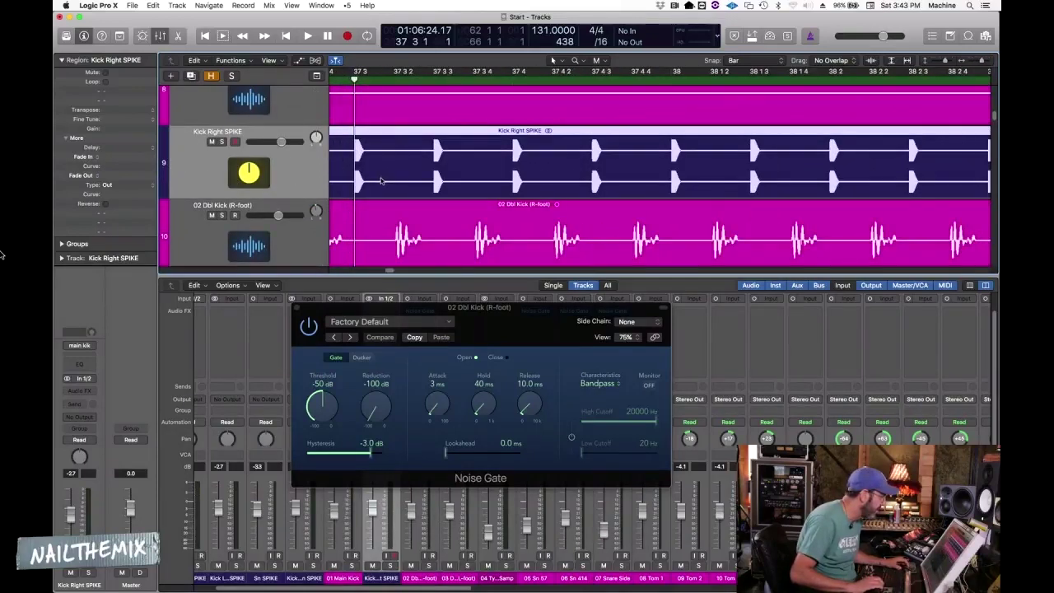
key(super+Left)
key(super+Left)
key(super+Left)
key(super+Left)
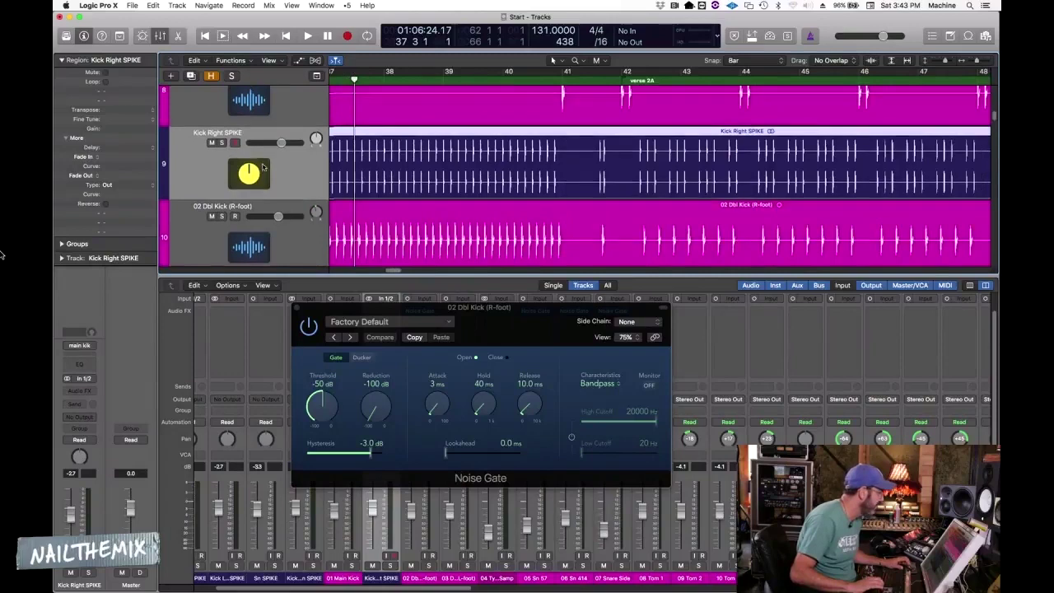
Move the Kick Left SPIKE track directly above 02 Dbl Kick (R-foot)
scroll(262, 167, up, 2)
key(super+Up)
key(super+Up)
key(super+Up)
key(super+Up)
key(super+Up)
key(super+Up)
scroll(276, 165, up, 2)
click(180, 166)
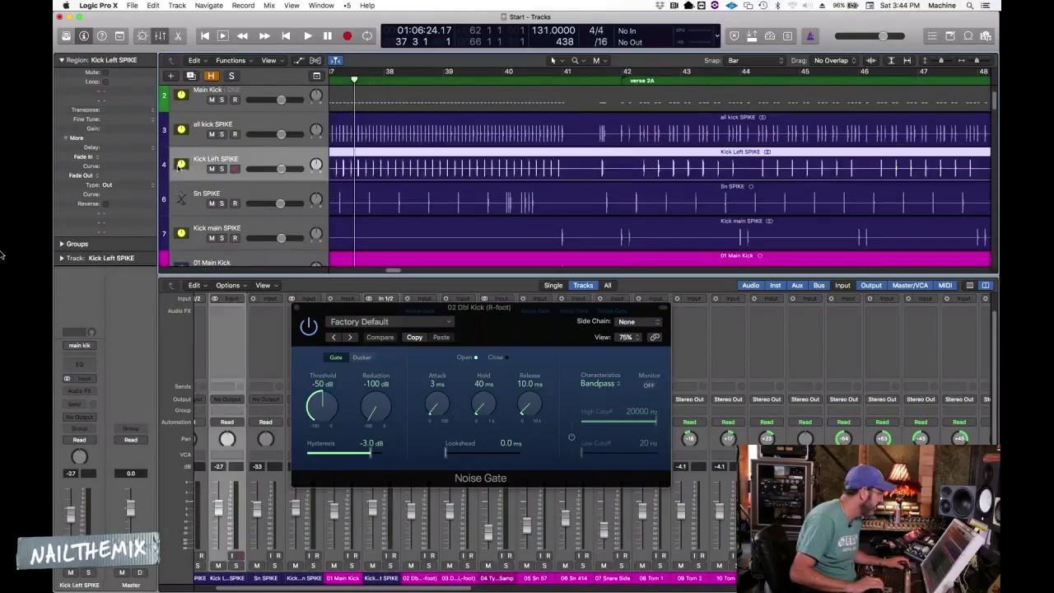
drag(179, 166, 182, 140)
key(super+Down)
key(super+Down)
key(super+Down)
key(super+Down)
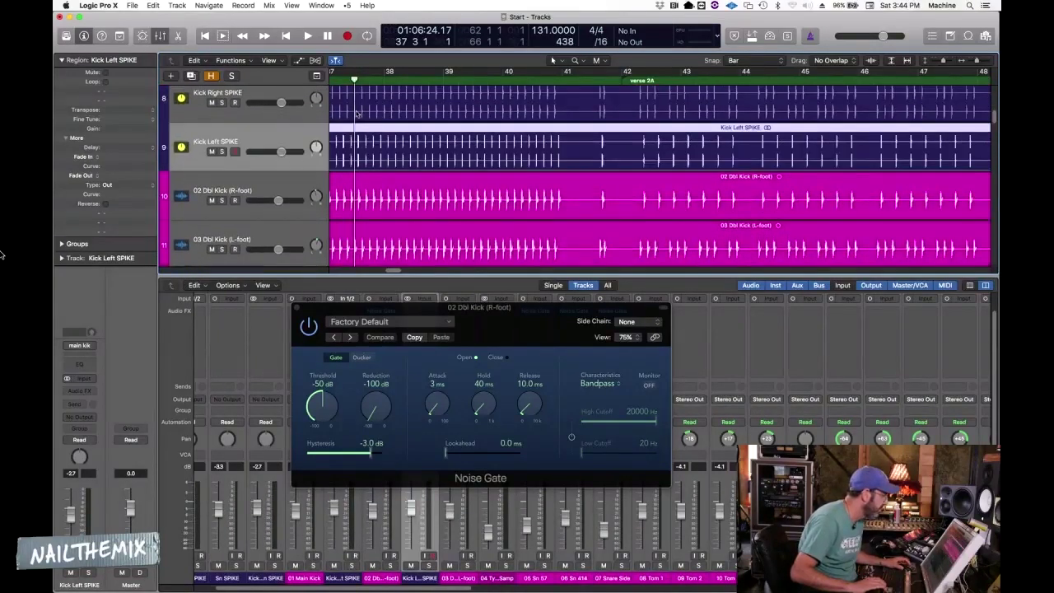
Compare the timing of the Kick Left SPIKE hits with the 02 Dbl Kick (R-foot) waveform from beat 4 of bar 37
click(369, 80)
key(super+Right)
key(super+Right)
key(super+Right)
key(super+Right)
key(super+Right)
key(super+Right)
key(super+Right)
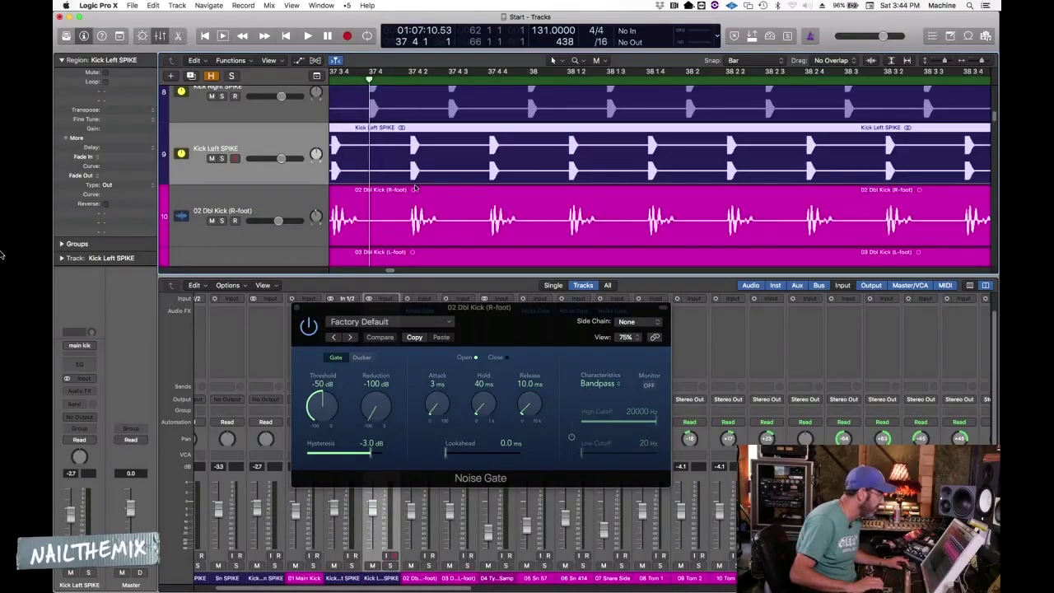
Set the side chain of the Noise Gate on 02 Dbl Kick (R-foot) to Kick Left SPIKE (Audio 37)
key(Down)
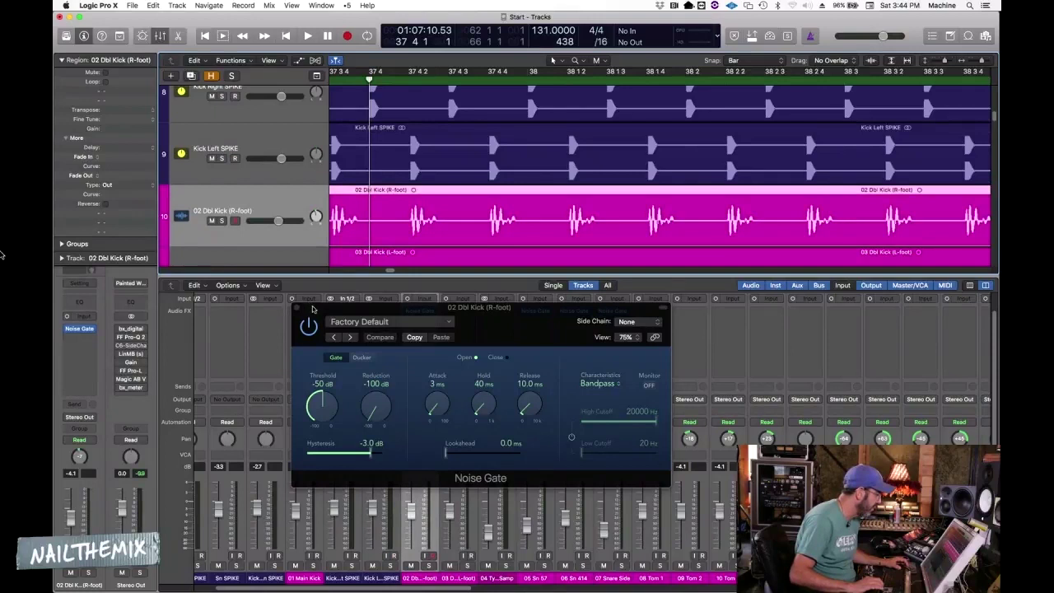
drag(311, 308, 486, 274)
click(213, 146)
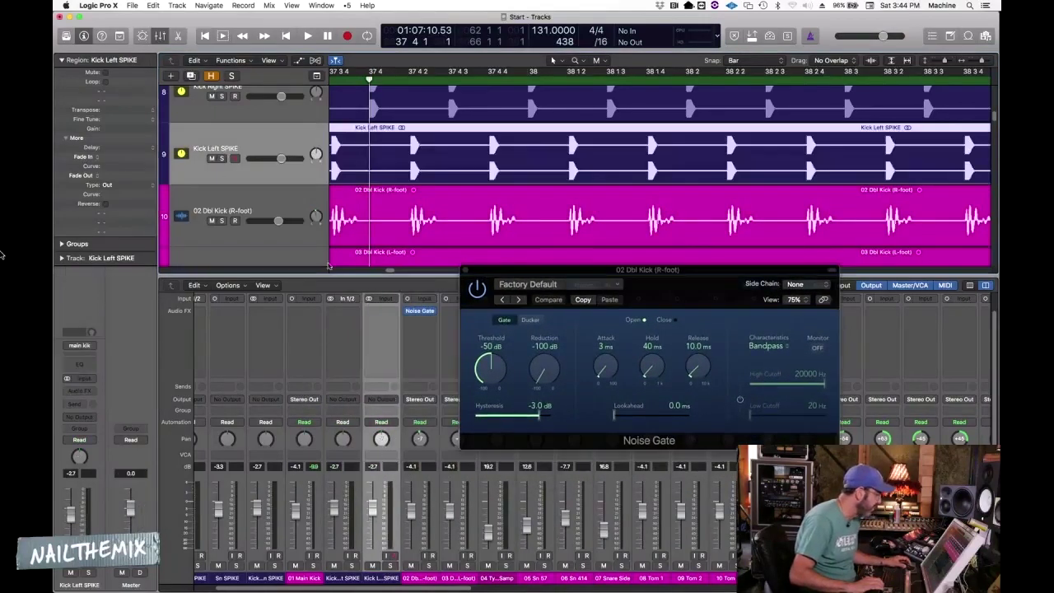
scroll(383, 328, down, 2)
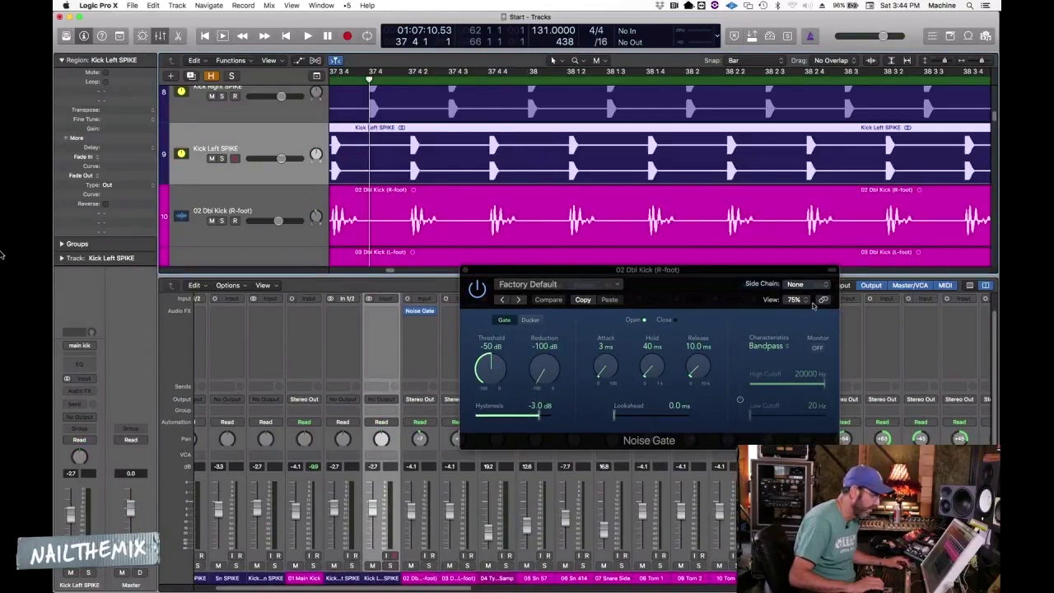
drag(754, 274, 550, 301)
click(589, 310)
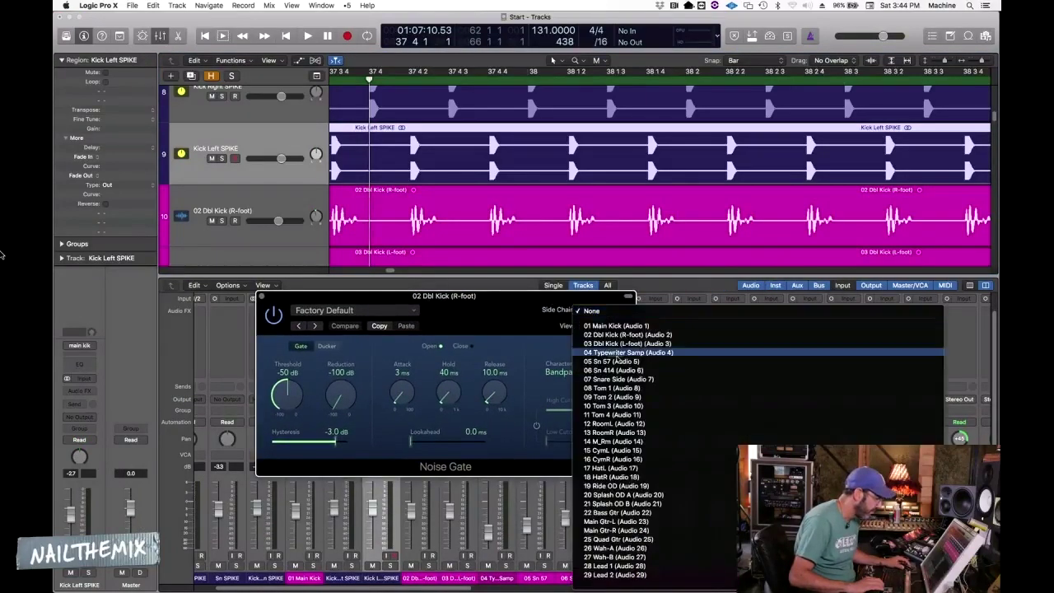
mouse_move(655, 590)
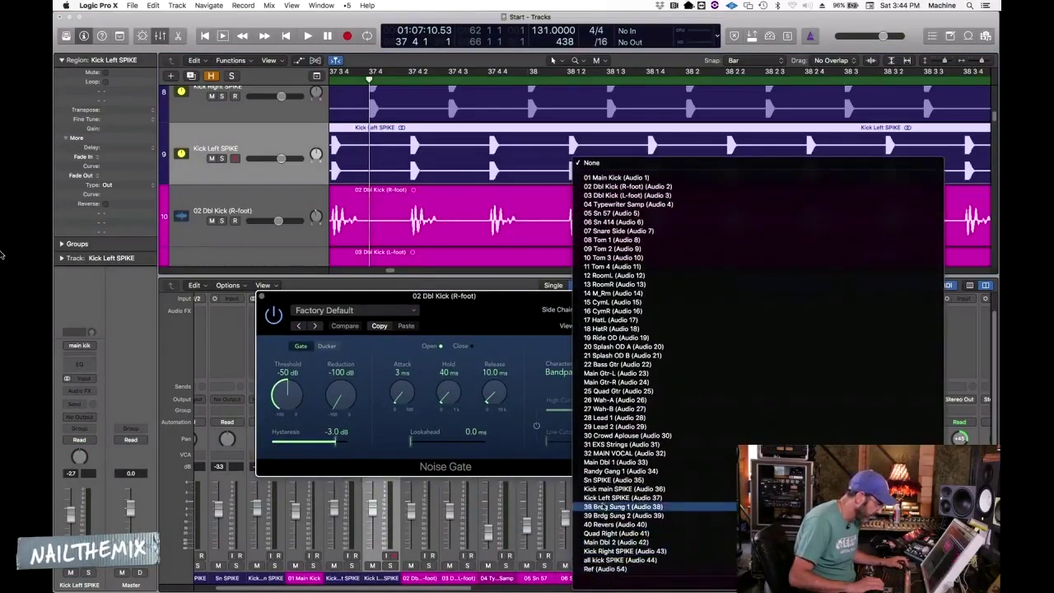
click(609, 497)
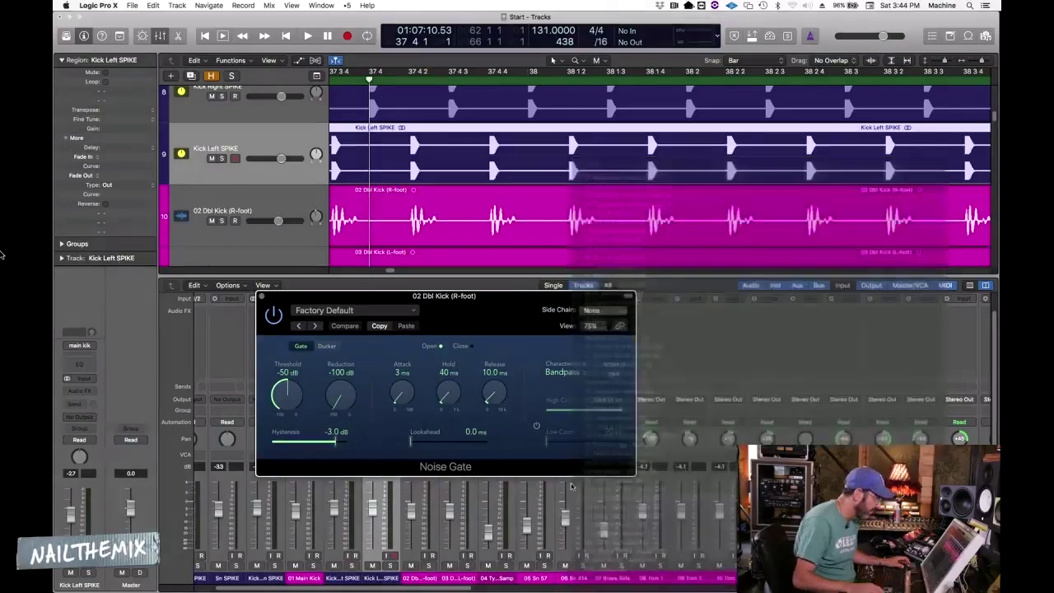
Solo 02 Dbl Kick (R-foot) during playback and set its gate to -10 dB threshold, 0 ms attack, 20 ms hold and 31.1 ms release
key(space)
key(space)
key(space)
click(221, 221)
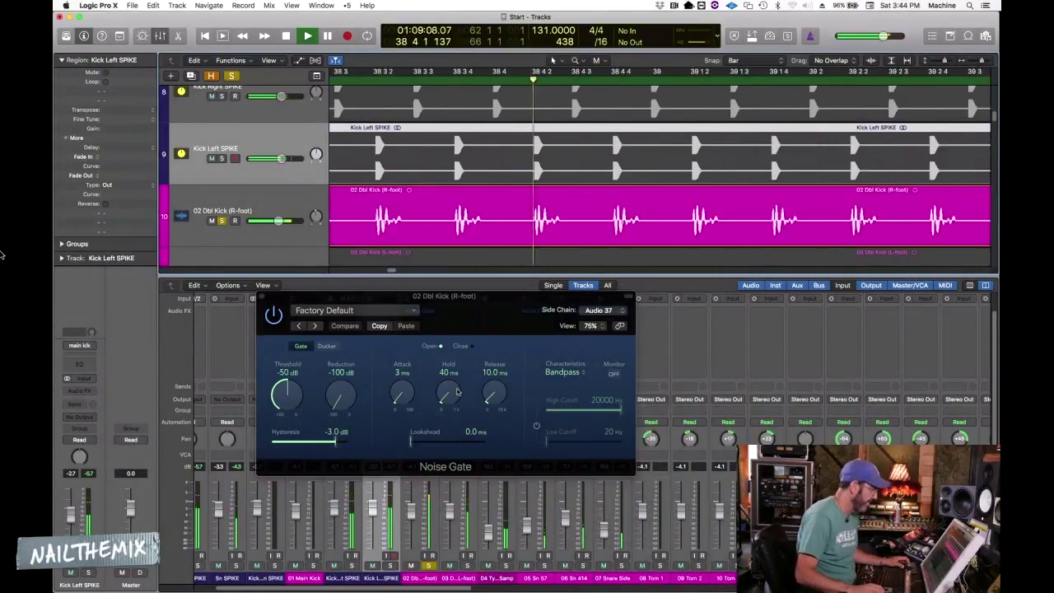
drag(402, 393, 489, 420)
drag(288, 394, 286, 341)
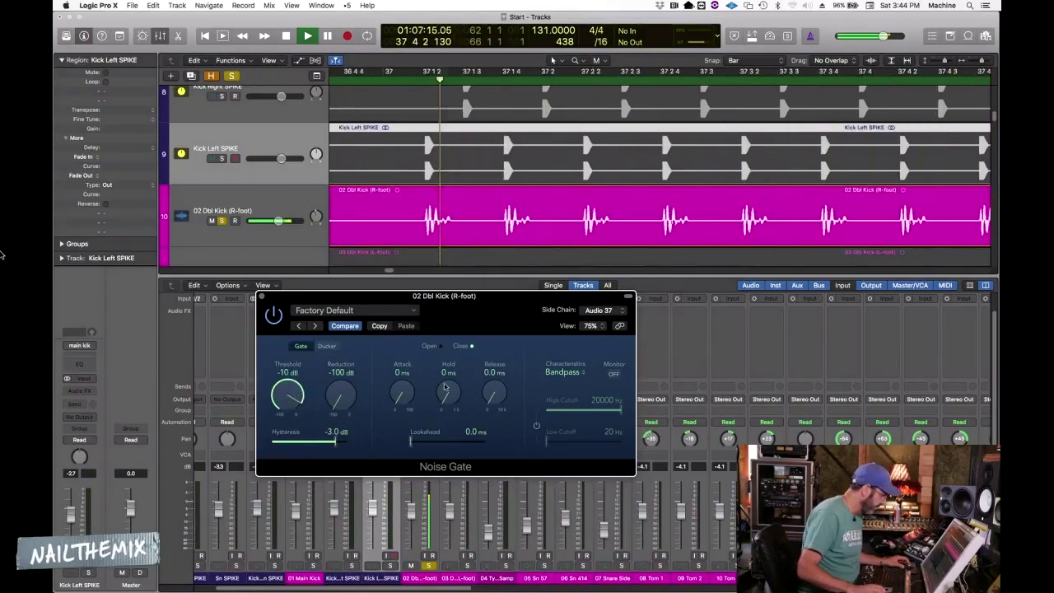
mouse_move(449, 391)
mouse_down()
mouse_move(495, 376)
mouse_move(447, 398)
mouse_move(448, 388)
mouse_up()
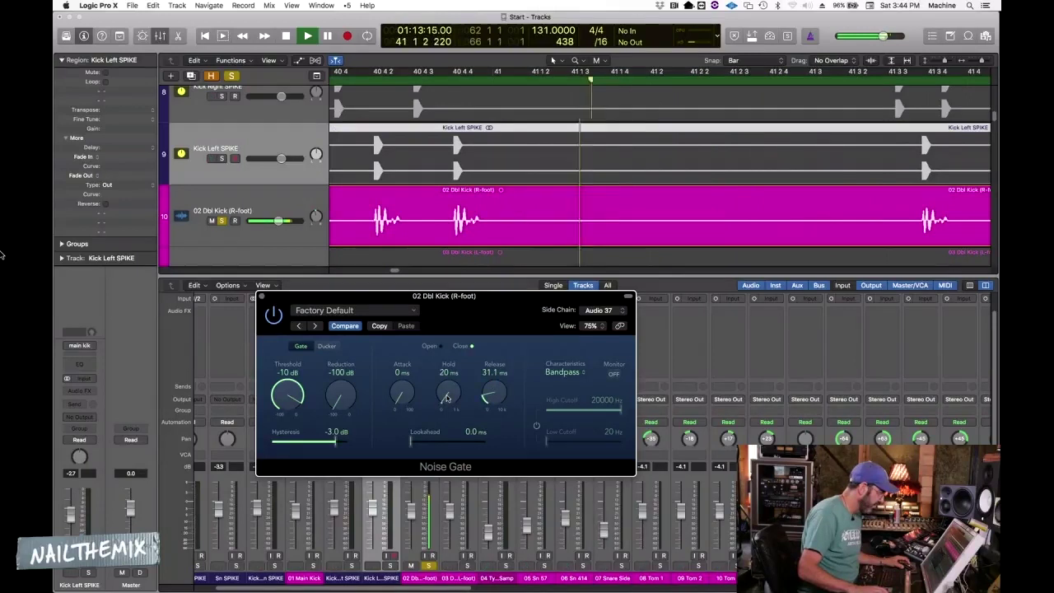
Audition the gated 02 Dbl Kick (R-foot), refine the gate to 56.4 ms release and 10 ms hold, and close its window
key(comma)
key(comma)
key(comma)
key(comma)
key(space)
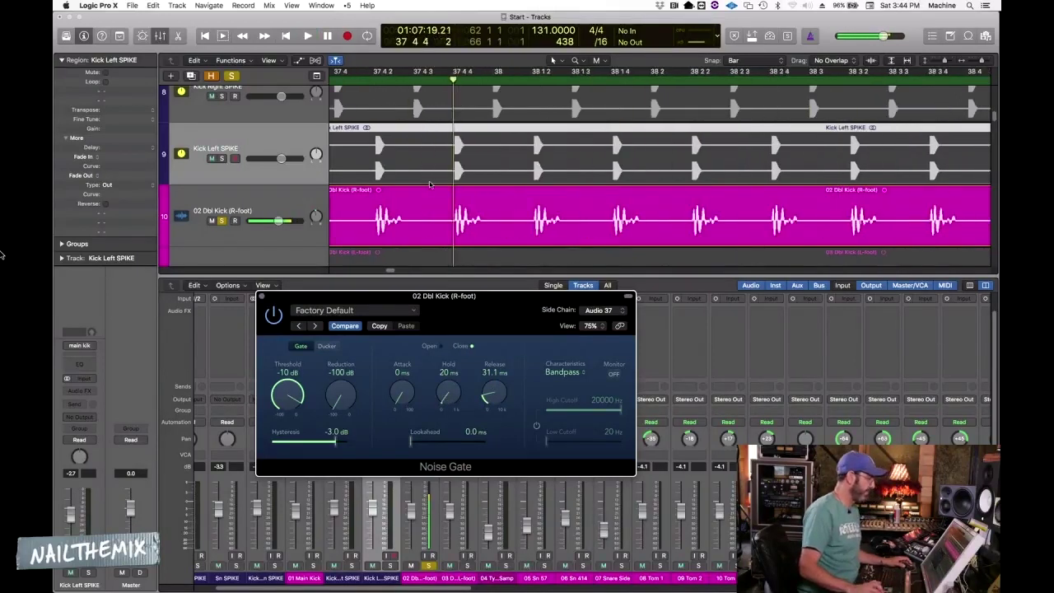
key(space)
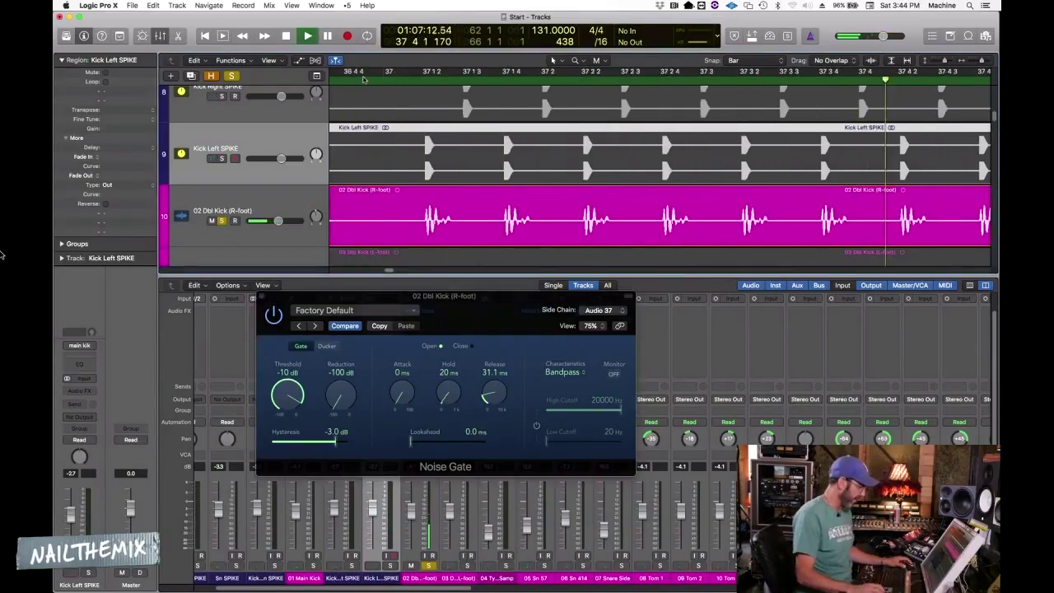
mouse_move(496, 397)
mouse_down()
mouse_move(491, 373)
mouse_move(489, 387)
mouse_up()
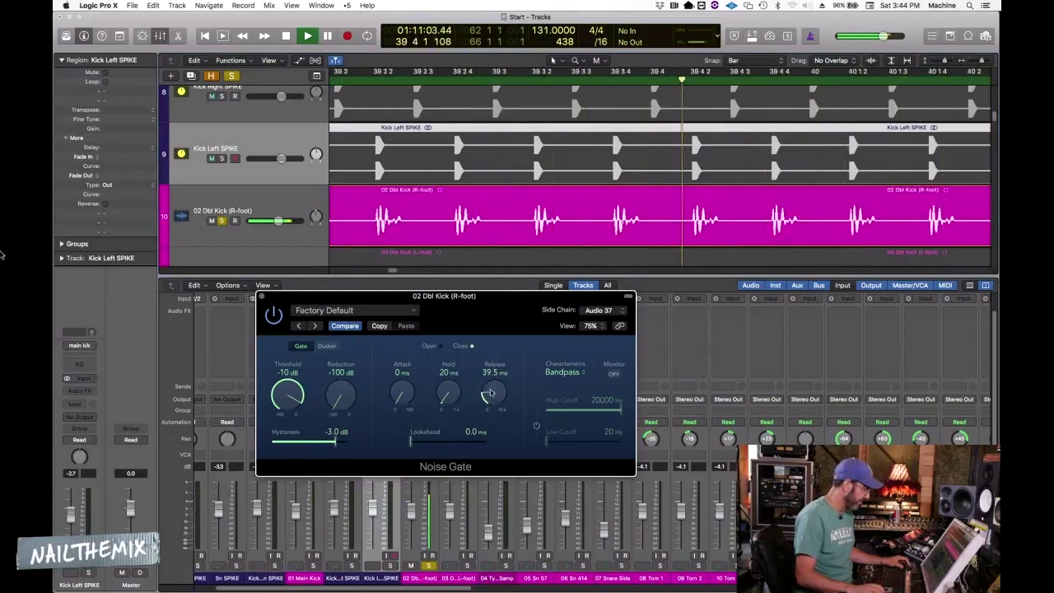
key(space)
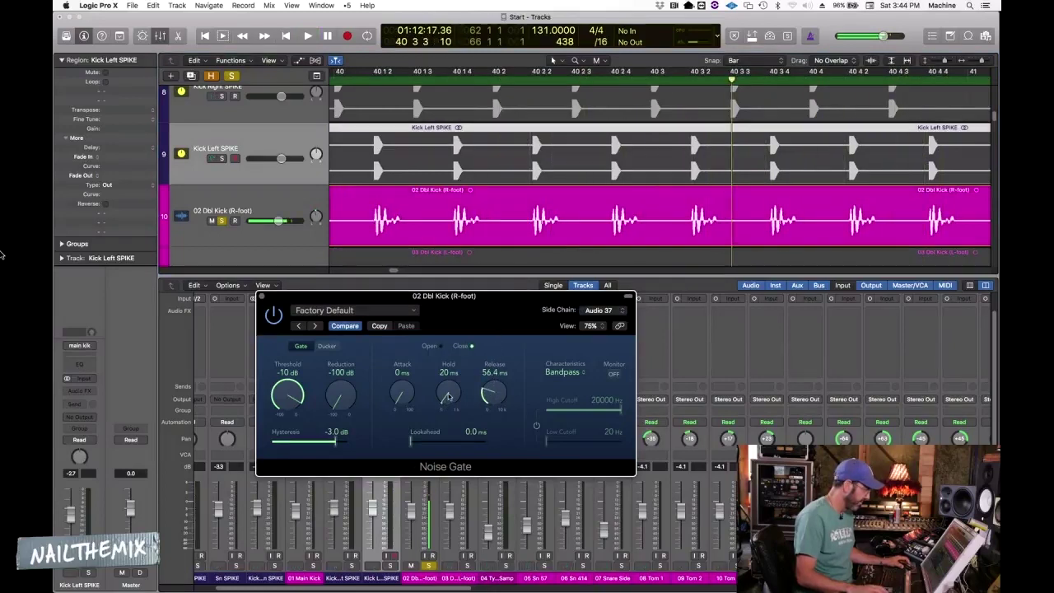
key(space)
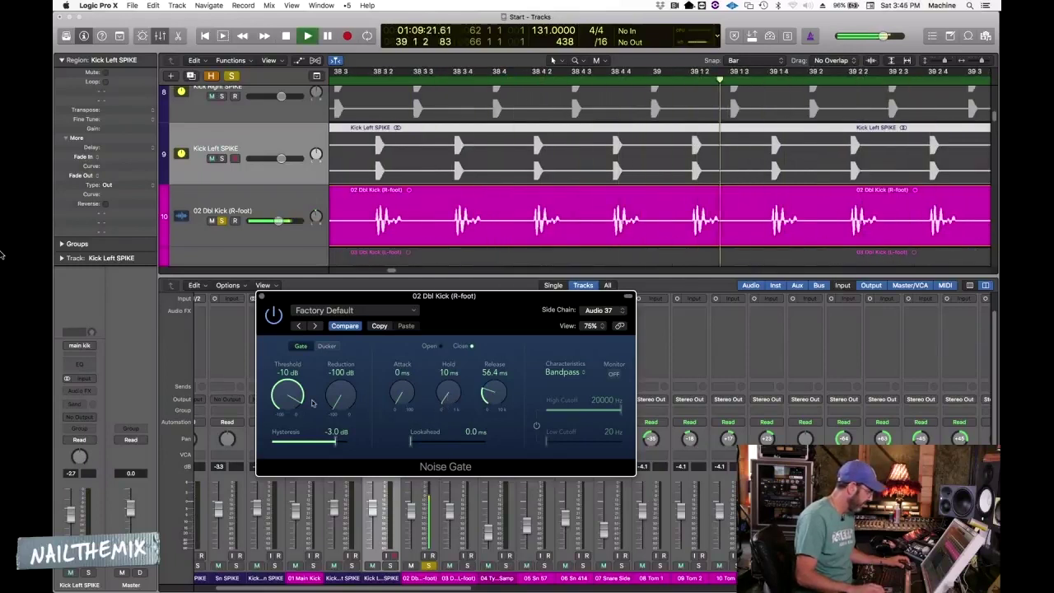
key(space)
click(262, 296)
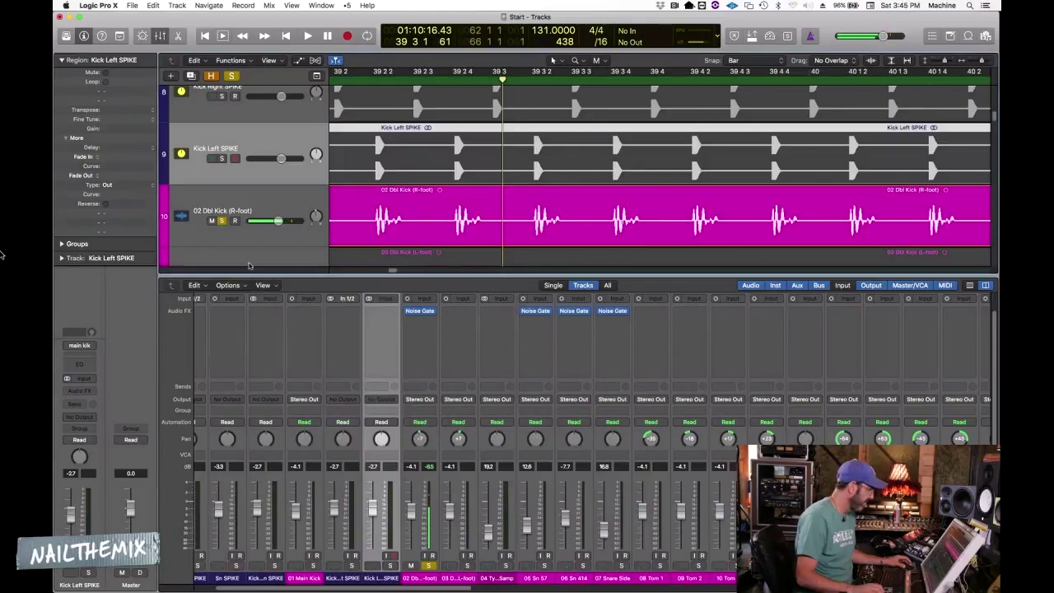
Copy the Noise Gate from 02 Dbl Kick (R-foot) to the 03 Dbl Kick (L-foot) channel and unsolo the R-foot track
key(space)
click(423, 580)
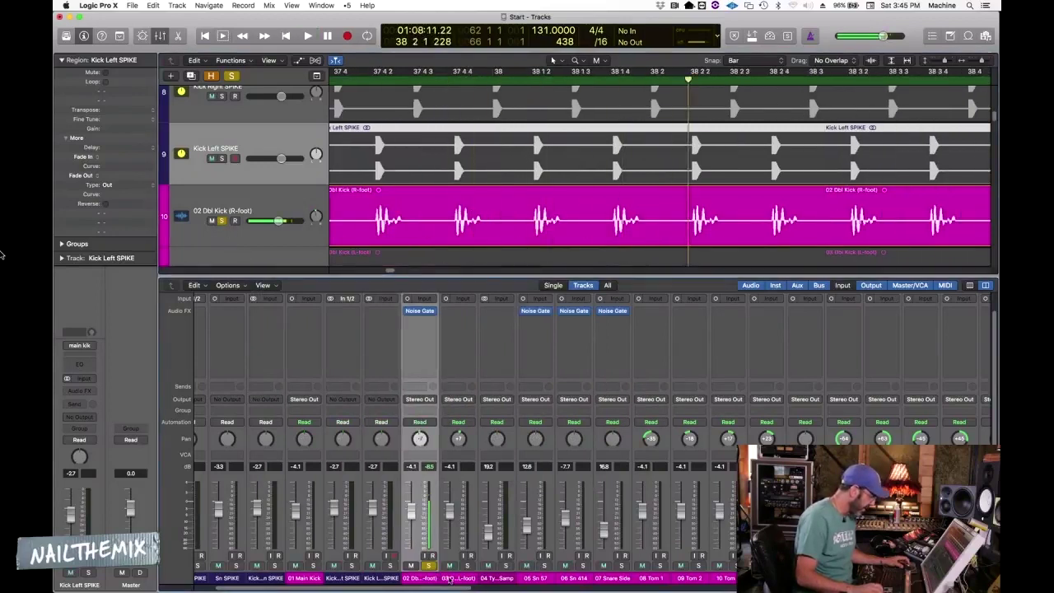
click(456, 579)
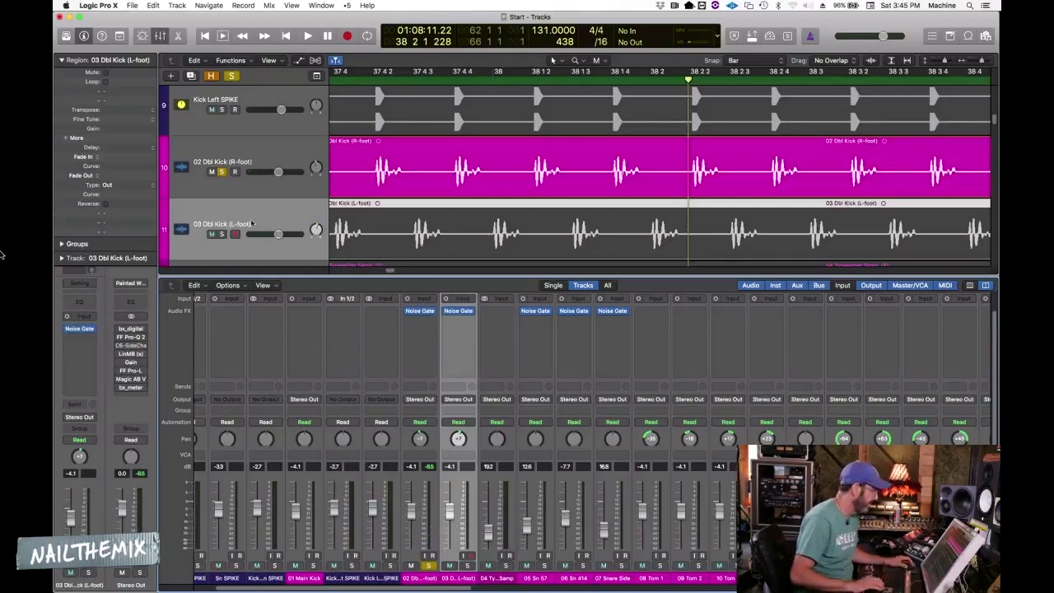
click(221, 173)
Move the Kick Right SPIKE track directly above 03 Dbl Kick (L-foot)
key(super+Up)
key(super+Up)
key(super+Up)
key(super+Up)
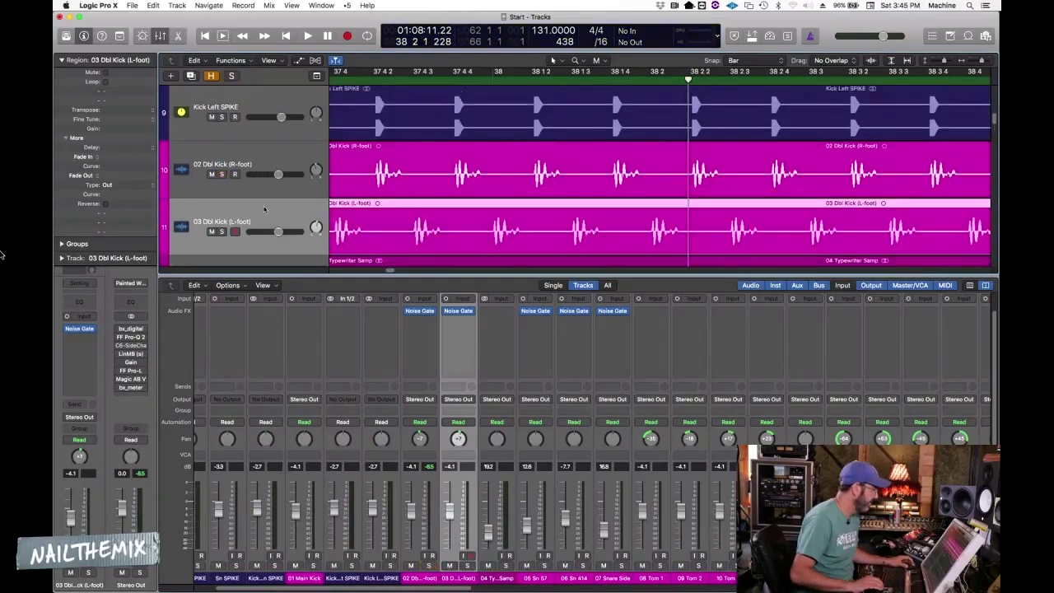
scroll(359, 177, up, 5)
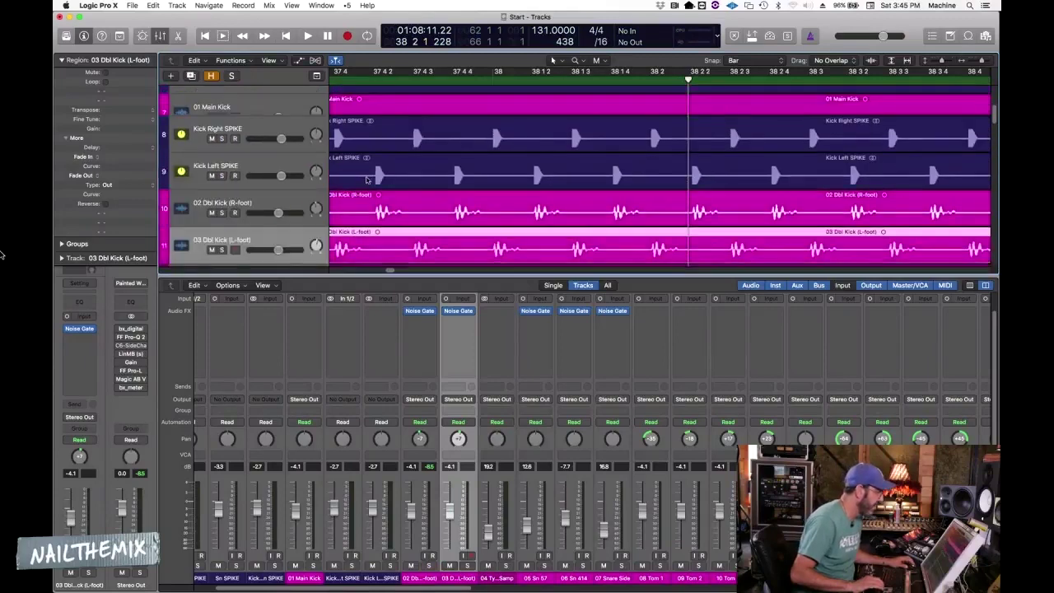
scroll(373, 166, down, 5)
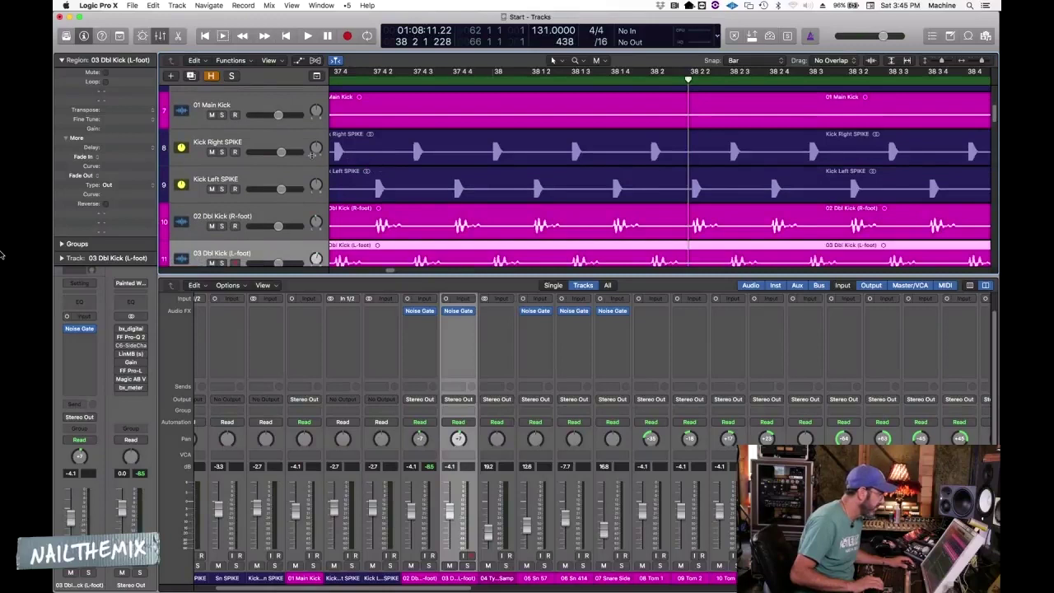
drag(194, 151, 211, 238)
scroll(285, 191, down, 1)
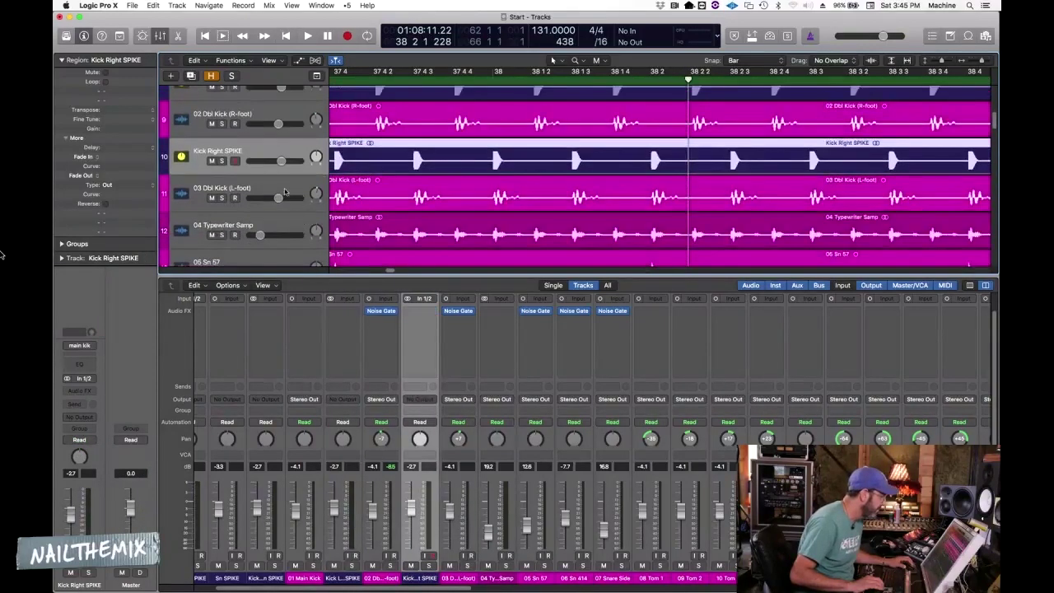
Set the side chain of the Noise Gate on 03 Dbl Kick (L-foot) to Kick Right SPIKE (Audio 43)
scroll(426, 363, up, 2)
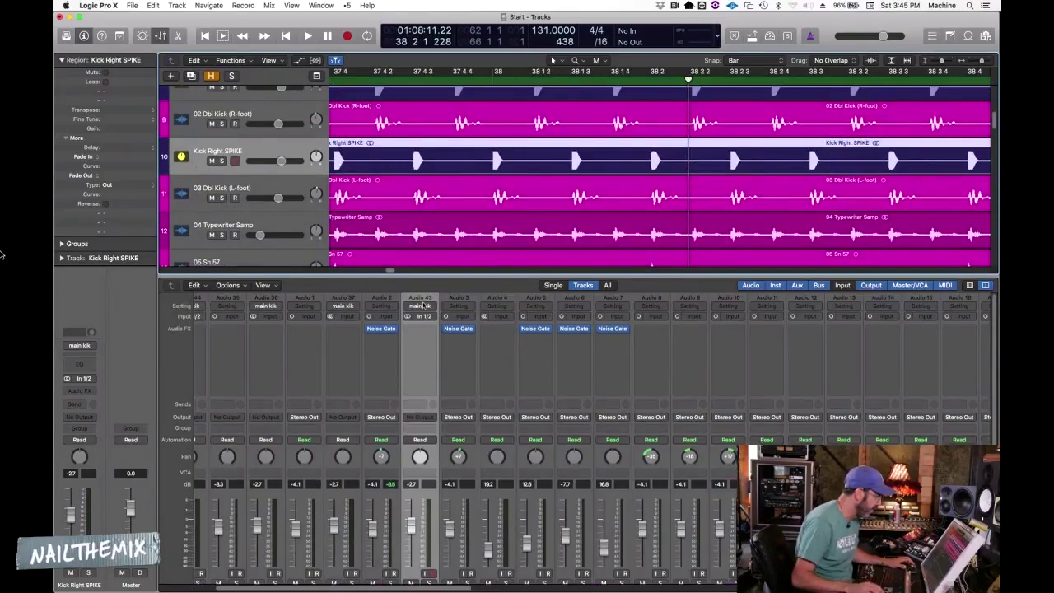
scroll(428, 311, down, 2)
scroll(457, 341, up, 2)
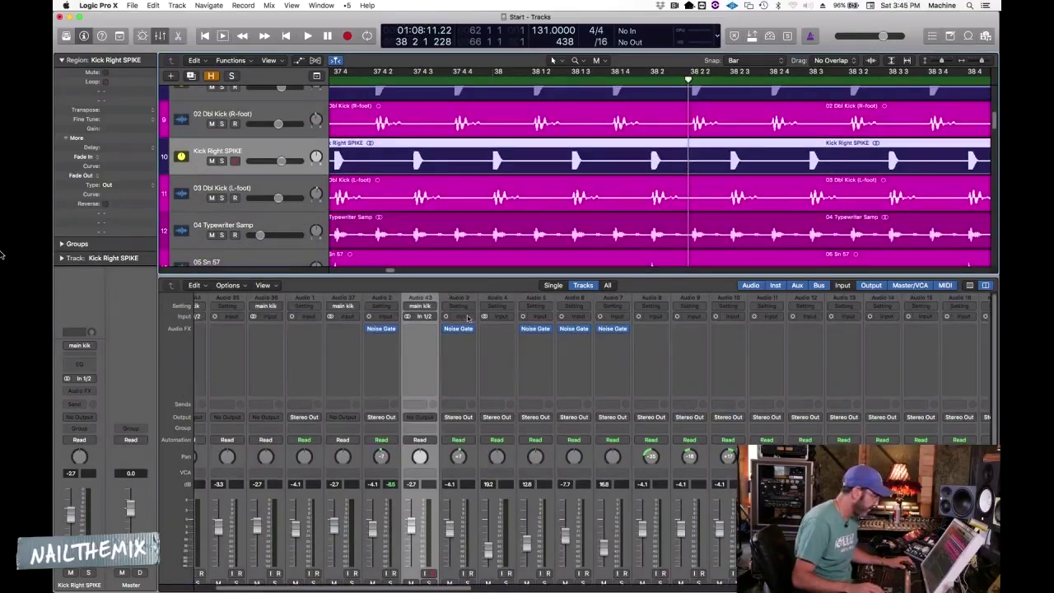
click(460, 329)
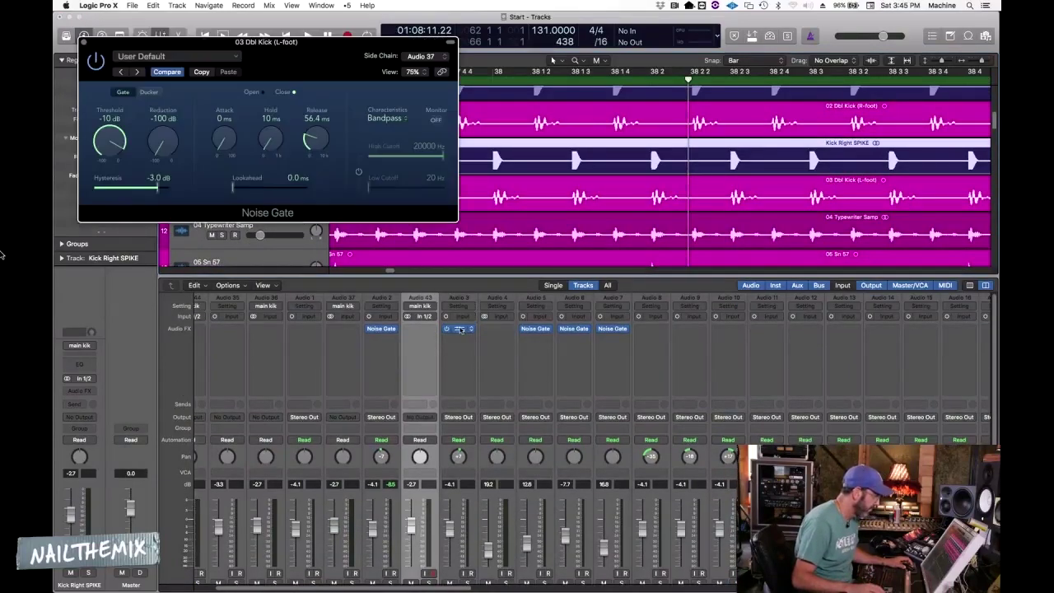
click(422, 57)
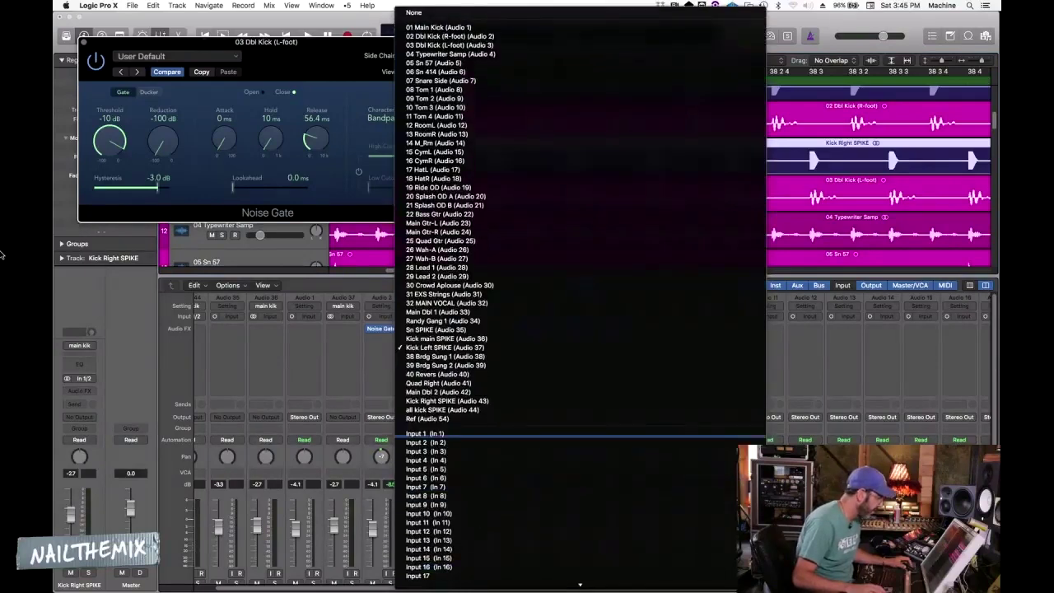
click(449, 400)
Solo 03 Dbl Kick (L-foot), audition it through the side-chained gate, and close the Noise Gate window
key(space)
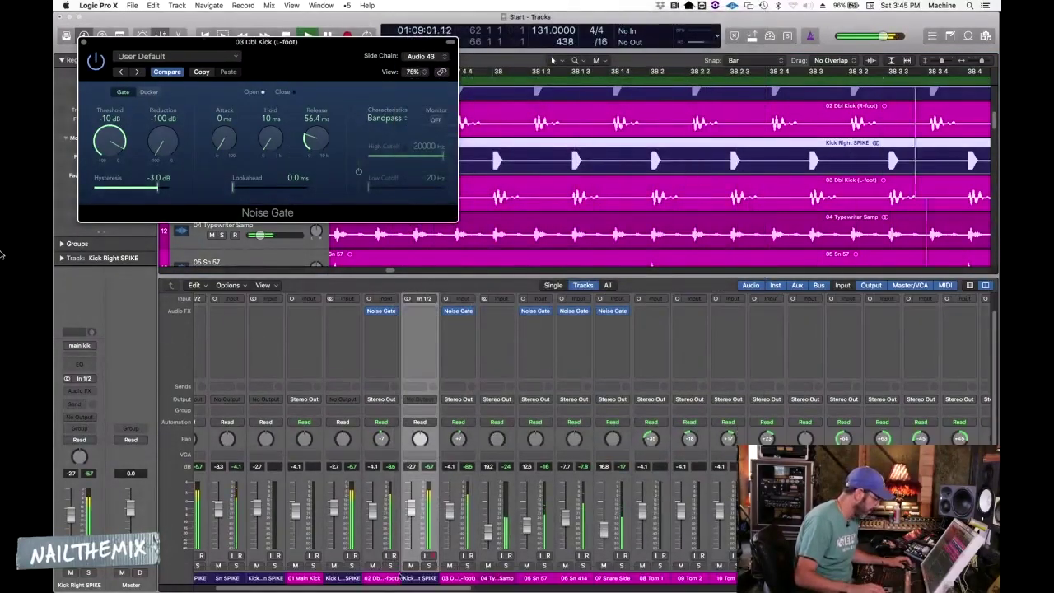
click(466, 565)
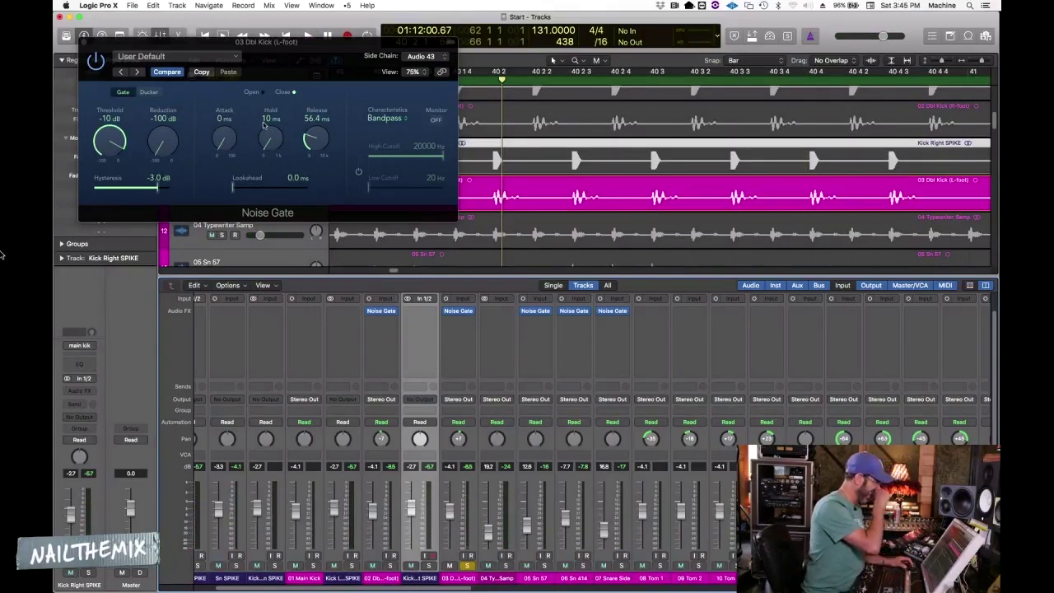
key(space)
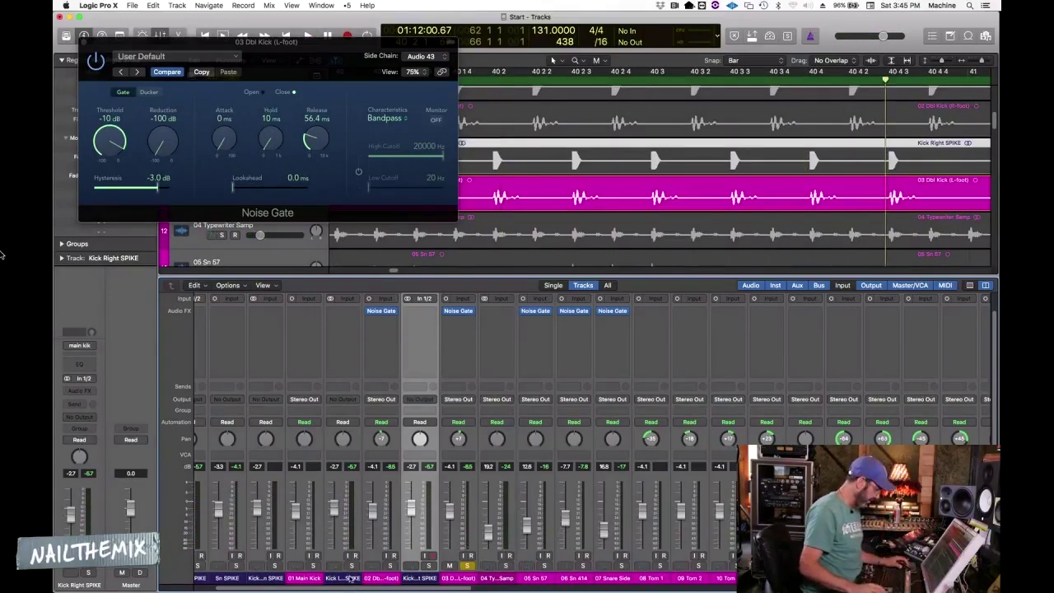
key(space)
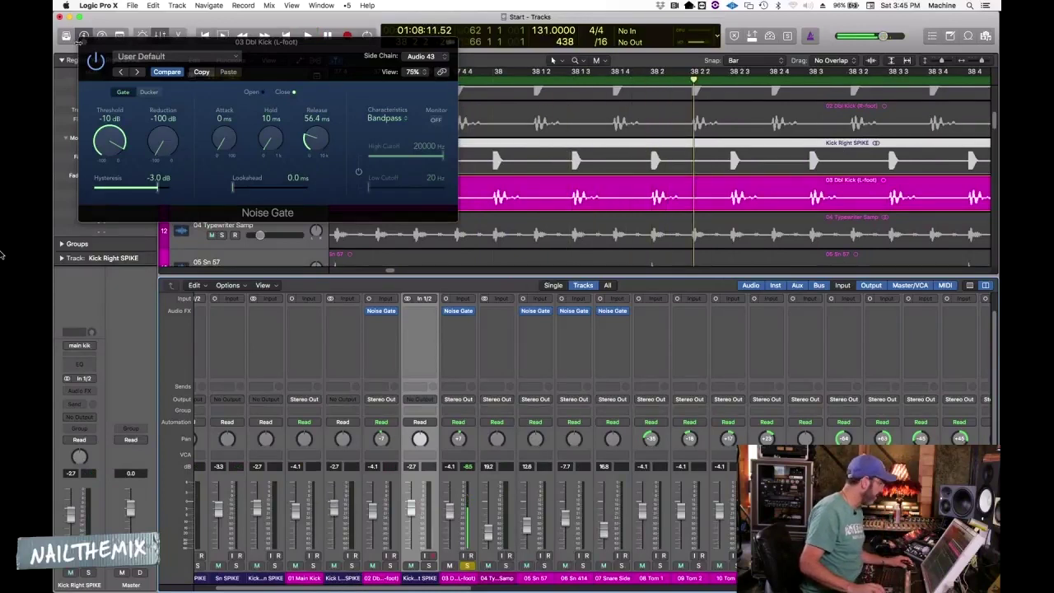
click(79, 43)
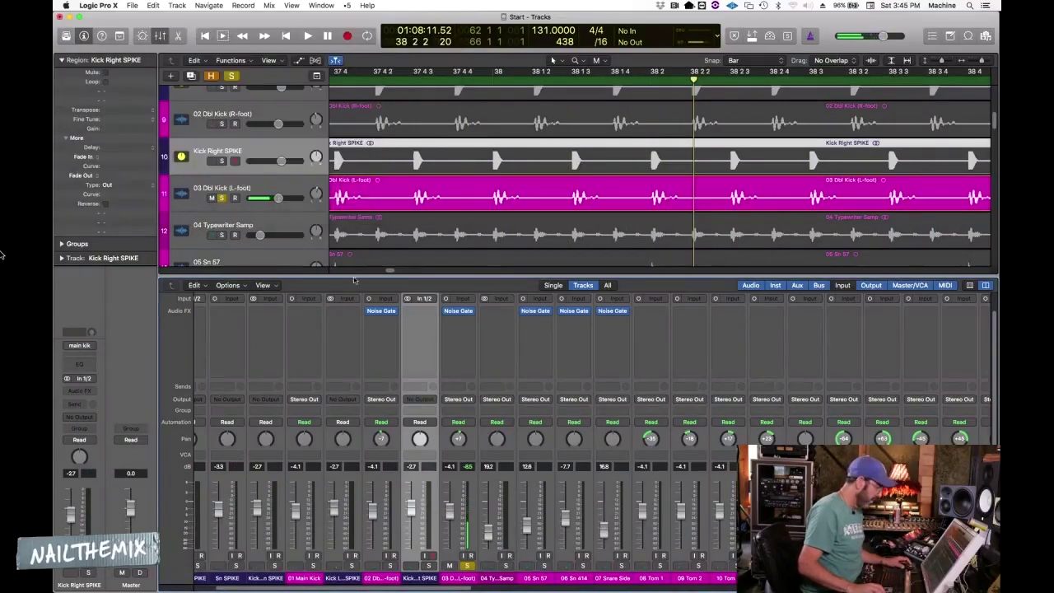
Select the 01 Main Kick track and place the playhead at position 37 4 2
click(302, 578)
drag(375, 312, 381, 311)
click(369, 78)
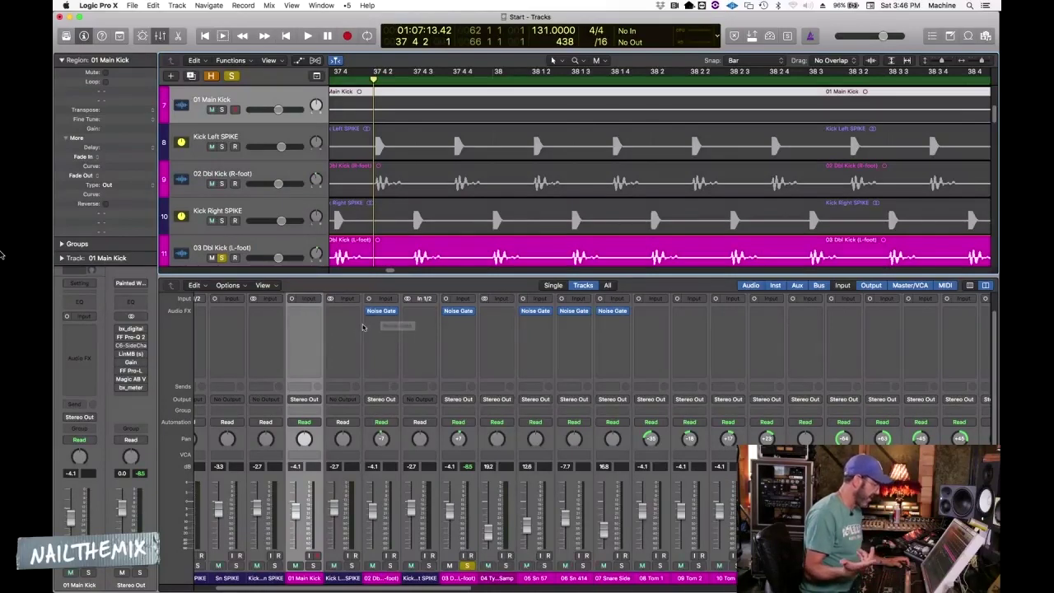
key(super+Up)
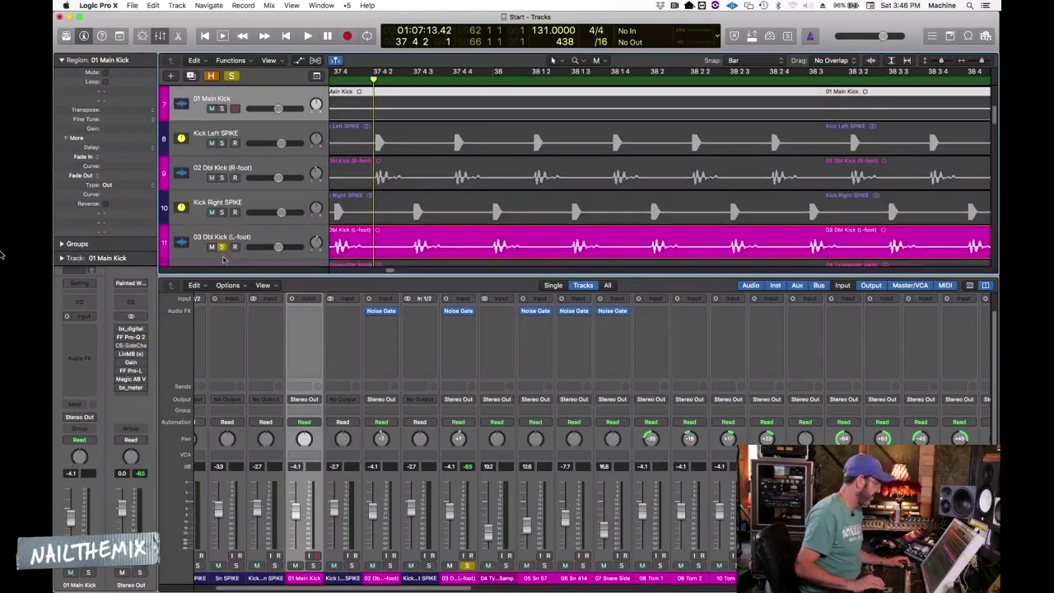
Unsolo 03 Dbl Kick (L-foot) and play the full mix from the current position with the track view zoomed out
click(221, 248)
key(super+Up)
key(super+Up)
key(super+Up)
key(super+Up)
key(super+Up)
key(super+Left)
key(space)
scroll(369, 143, up, 3)
key(super+Left)
key(super+Left)
key(super+Left)
key(super+Left)
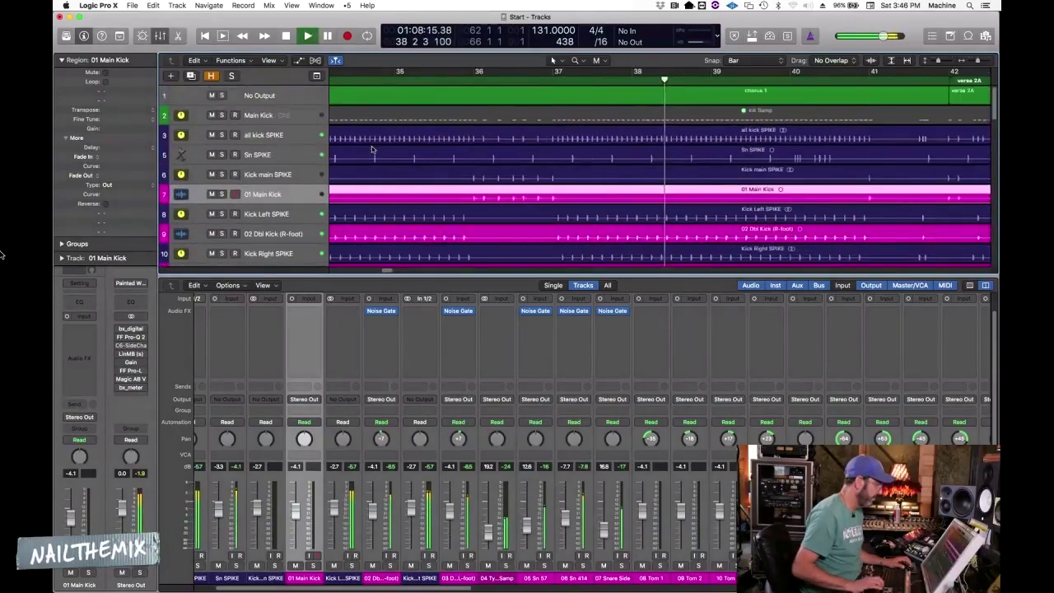
scroll(371, 146, right, 4)
key(space)
Move the Kick Left SPIKE and Kick Right SPIKE tracks above 01 Main Kick, grouping all the spike tracks together
drag(180, 195, 179, 163)
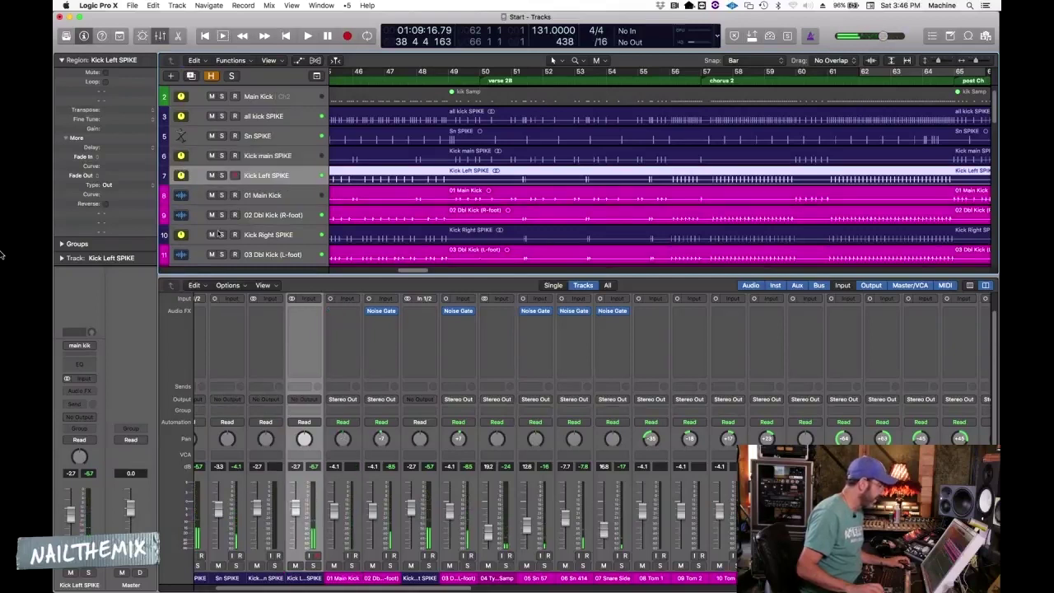
click(183, 235)
drag(181, 235, 181, 196)
Play the full mix in verse 2A and check the drum channels in the mixer through to the rooms and cymbals
click(380, 78)
key(space)
scroll(381, 191, down, 5)
key(super+Left)
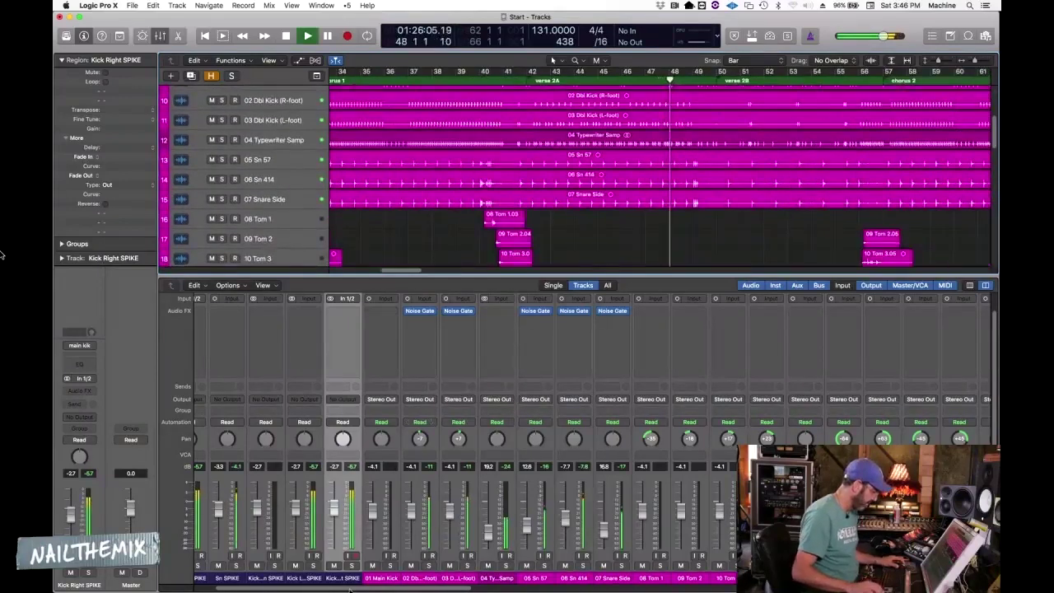
drag(440, 587, 471, 588)
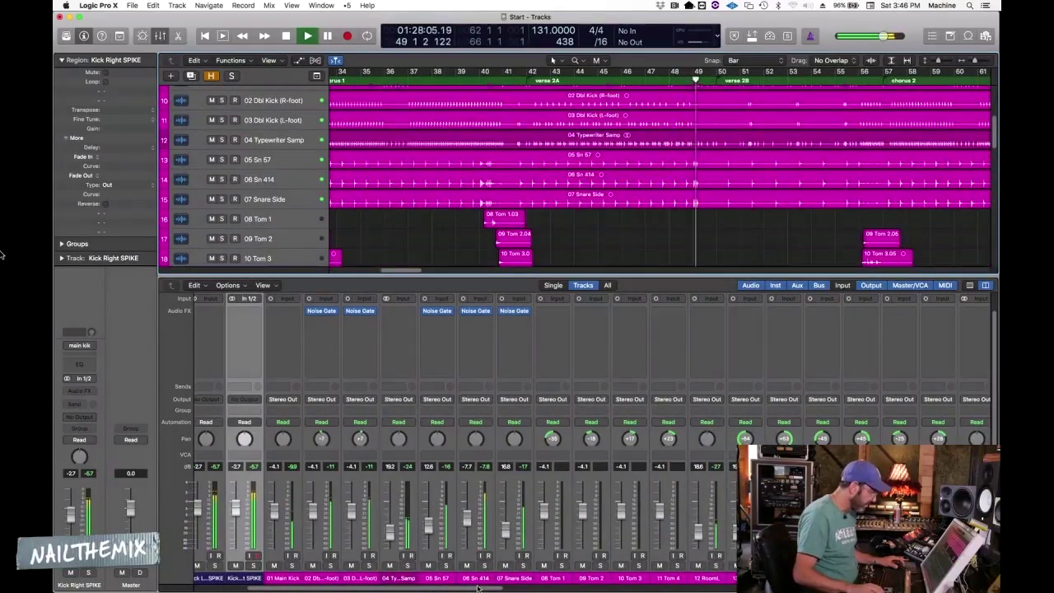
drag(484, 588, 535, 588)
scroll(441, 150, up, 3)
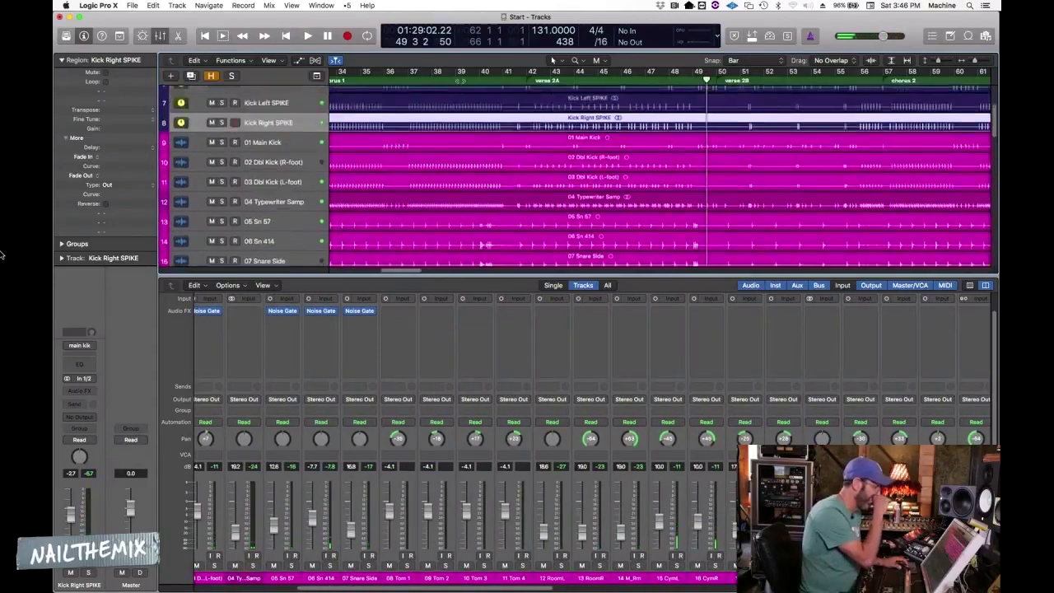
Place the playhead at 38 4 1 and look through the tom, room, cymbal and hat tracks for a bleed source
click(448, 80)
scroll(442, 102, up, 1)
scroll(442, 102, down, 8)
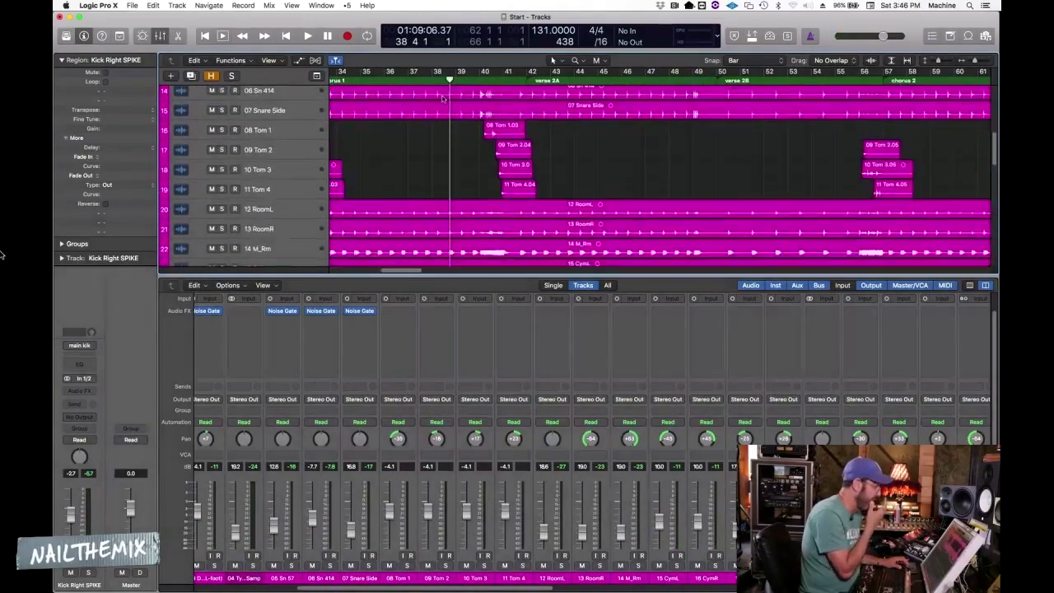
scroll(442, 101, down, 4)
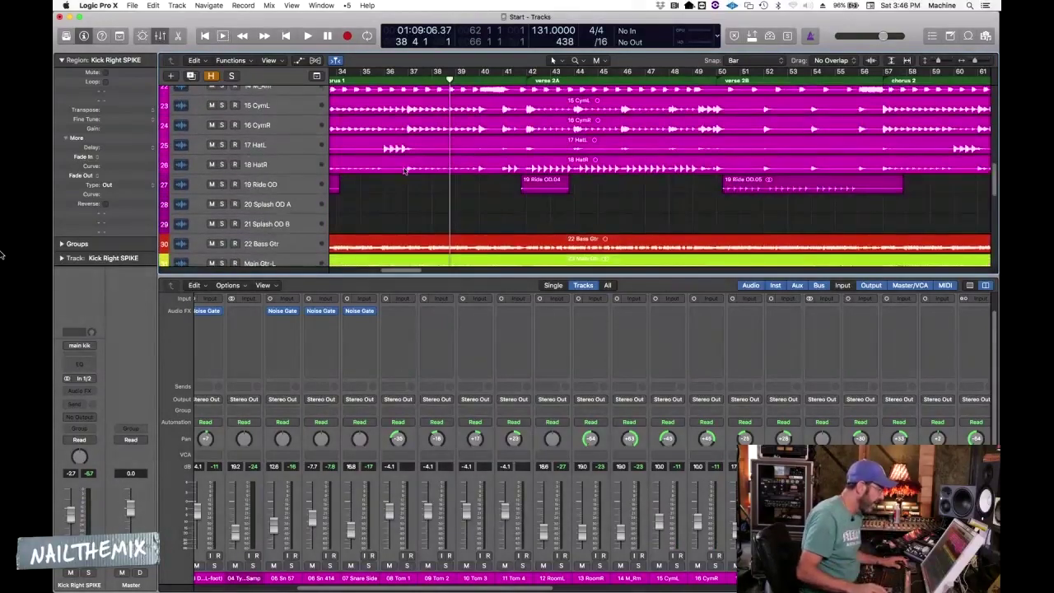
click(399, 195)
scroll(396, 190, down, 2)
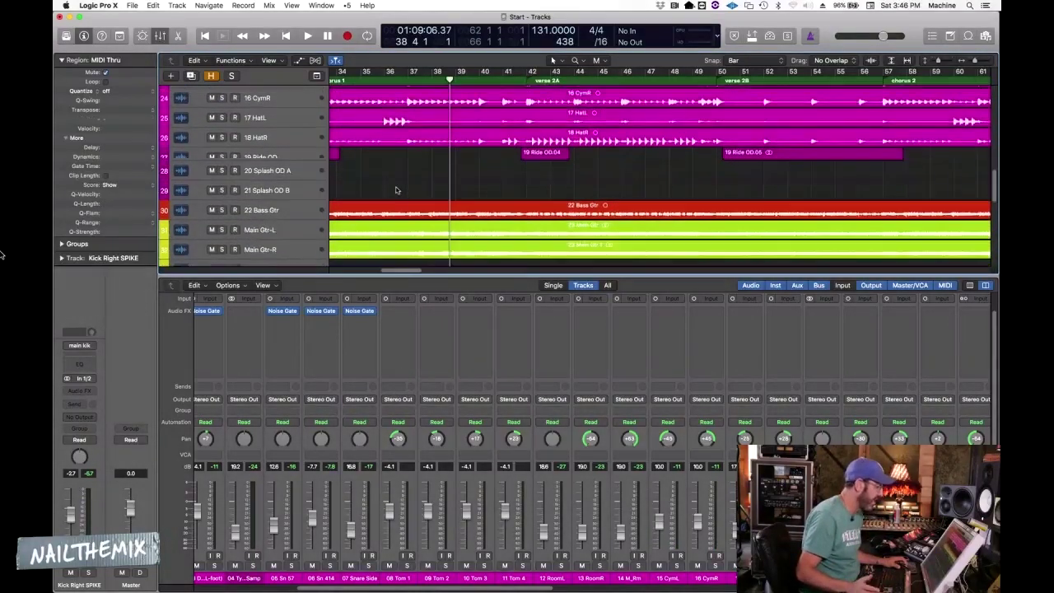
scroll(397, 190, up, 5)
scroll(396, 189, down, 3)
scroll(395, 189, down, 2)
scroll(395, 189, up, 2)
scroll(393, 167, up, 2)
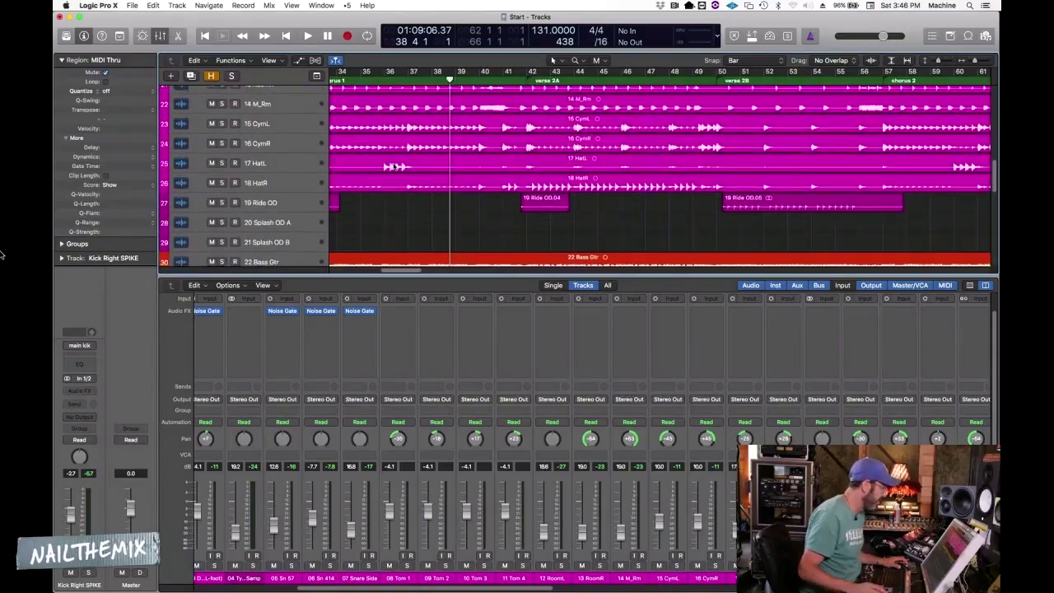
Solo the 14 M_Rm track and audition it with a cycle range from bar 39 to bar 42
click(286, 124)
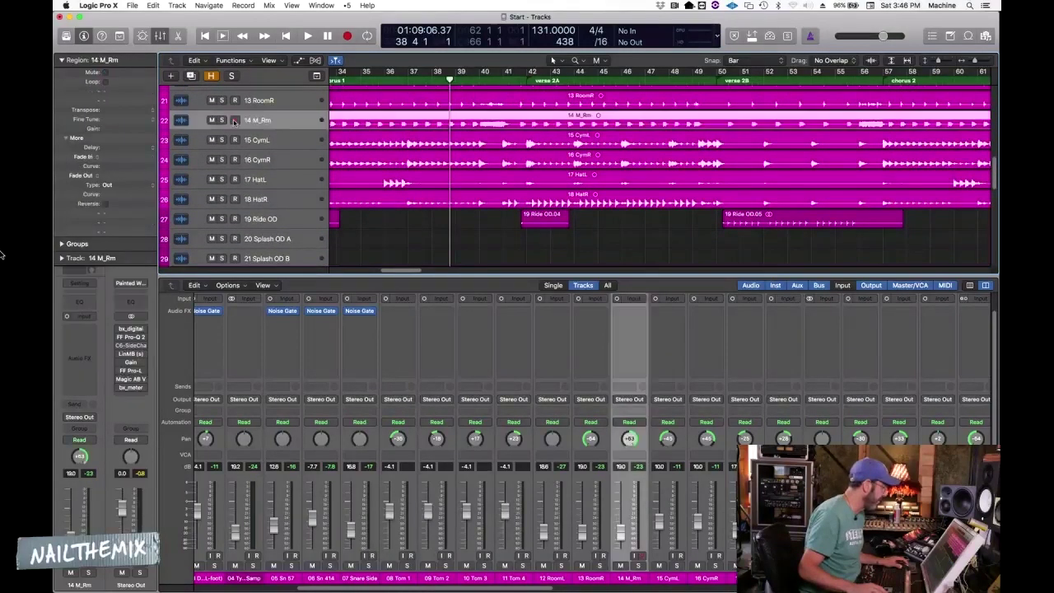
key(space)
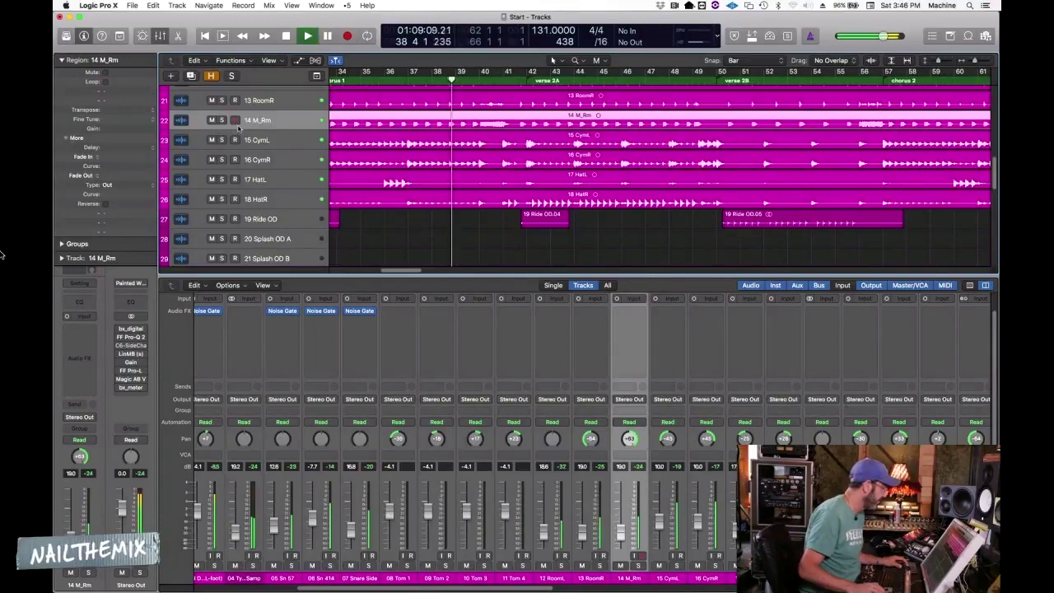
click(221, 120)
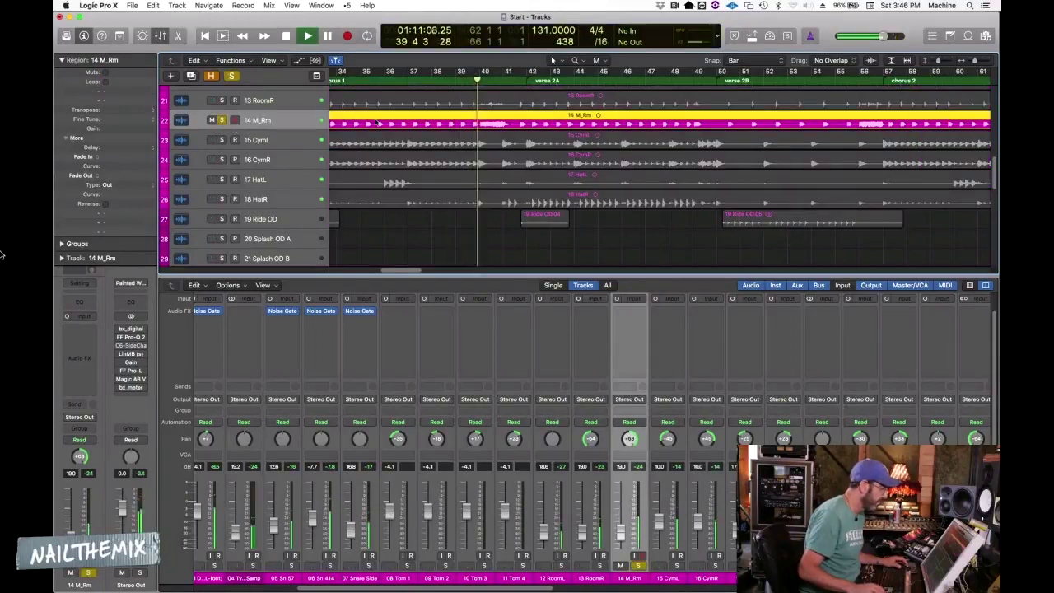
drag(452, 73, 526, 79)
key(space)
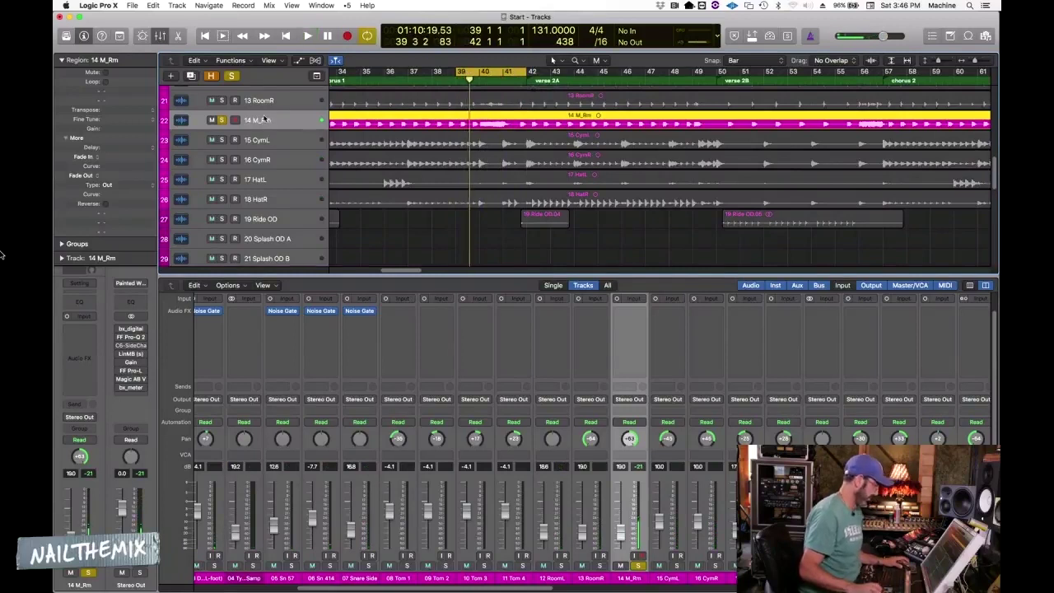
Duplicate the 14 M_Rm track and copy its region onto the new track at the same position
click(191, 76)
click(346, 140)
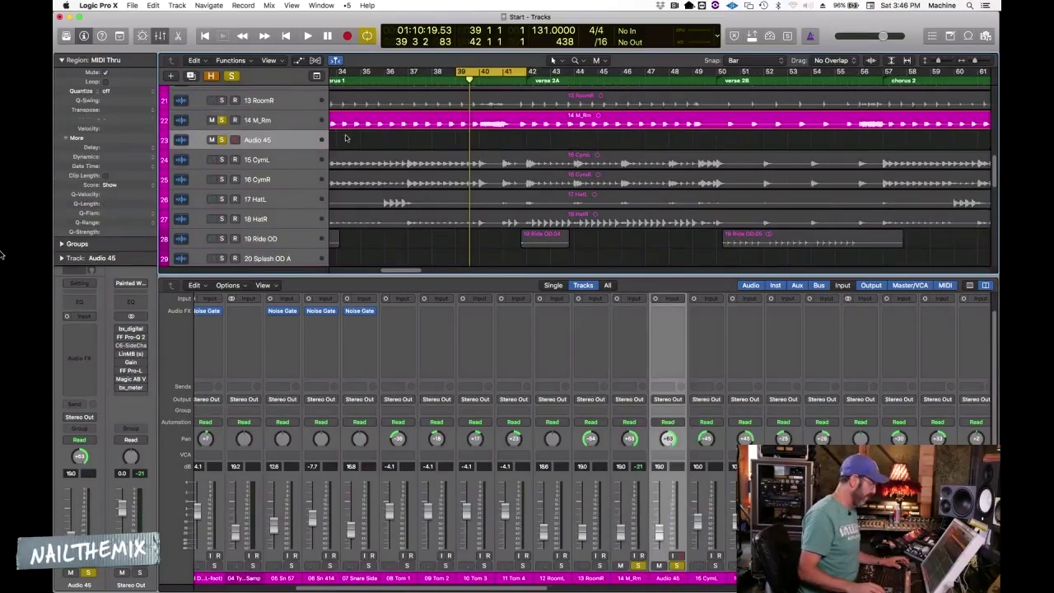
key(comma)
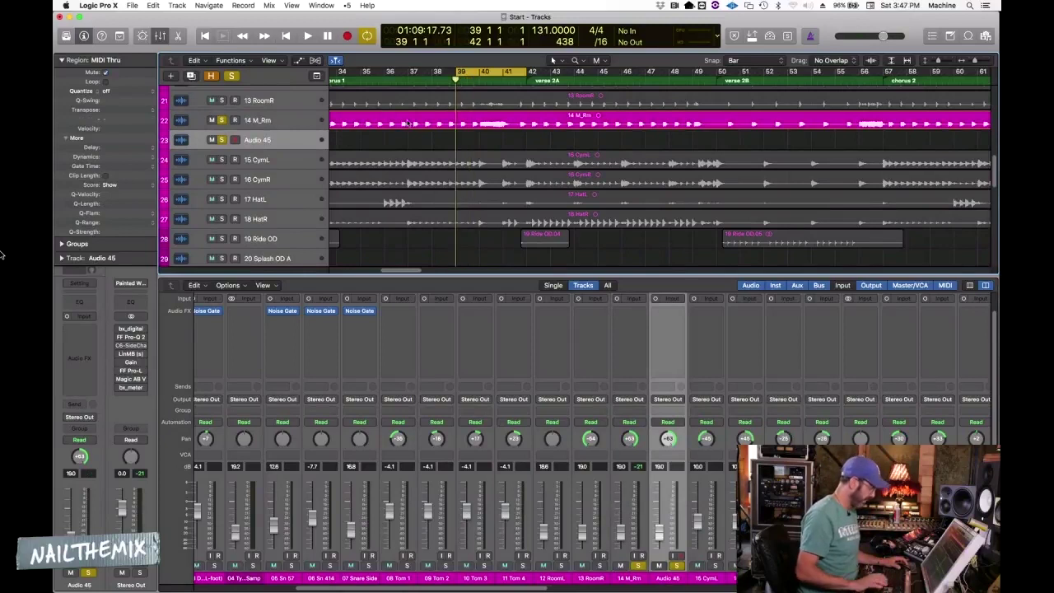
click(407, 122)
drag(407, 122, 409, 138)
Rename the duplicated room track as Snar spark
click(268, 140)
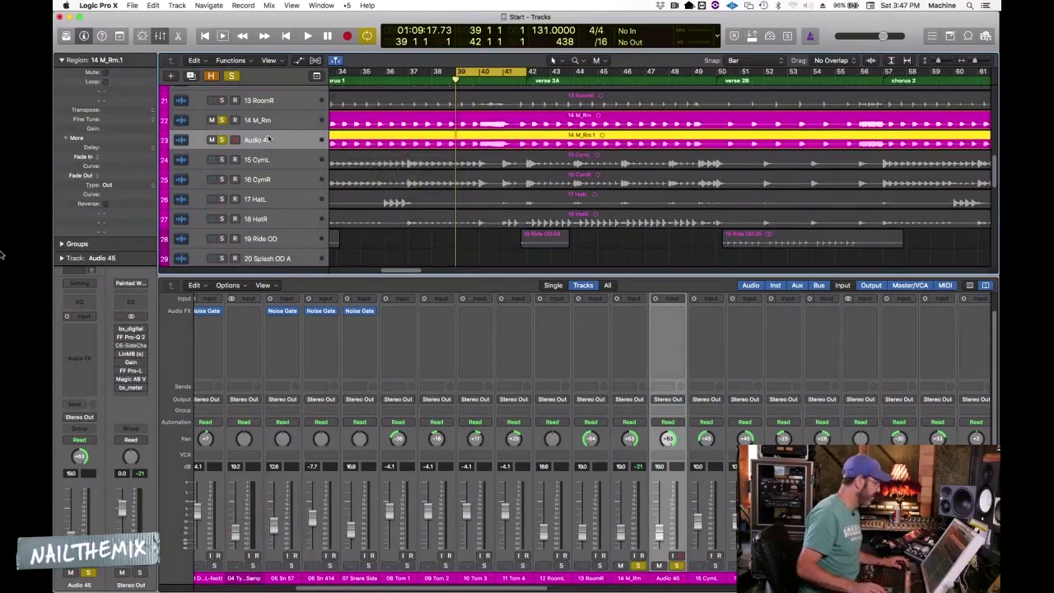
double_click(257, 140)
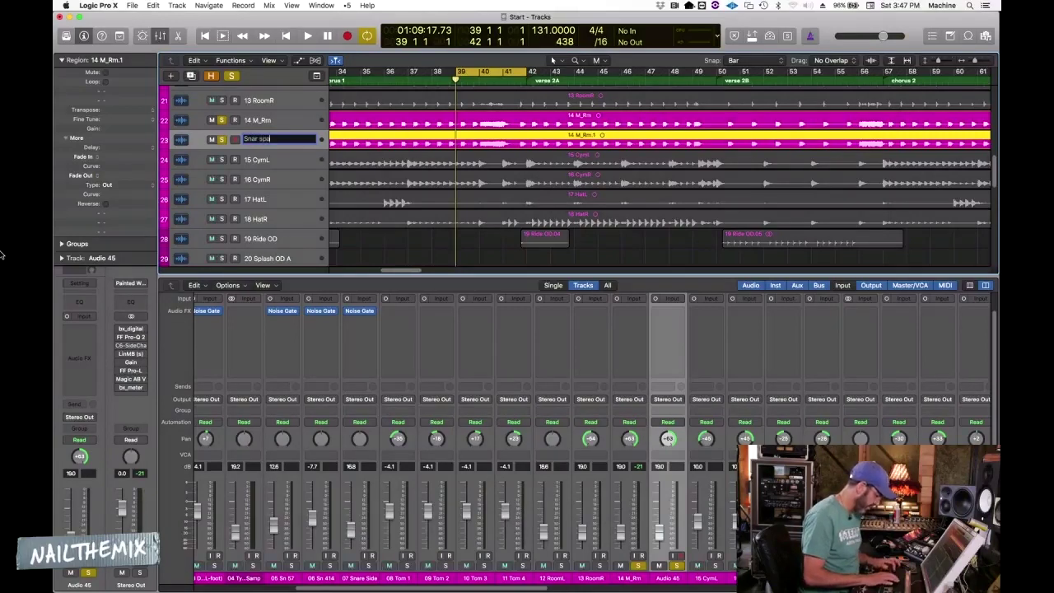
key(Return)
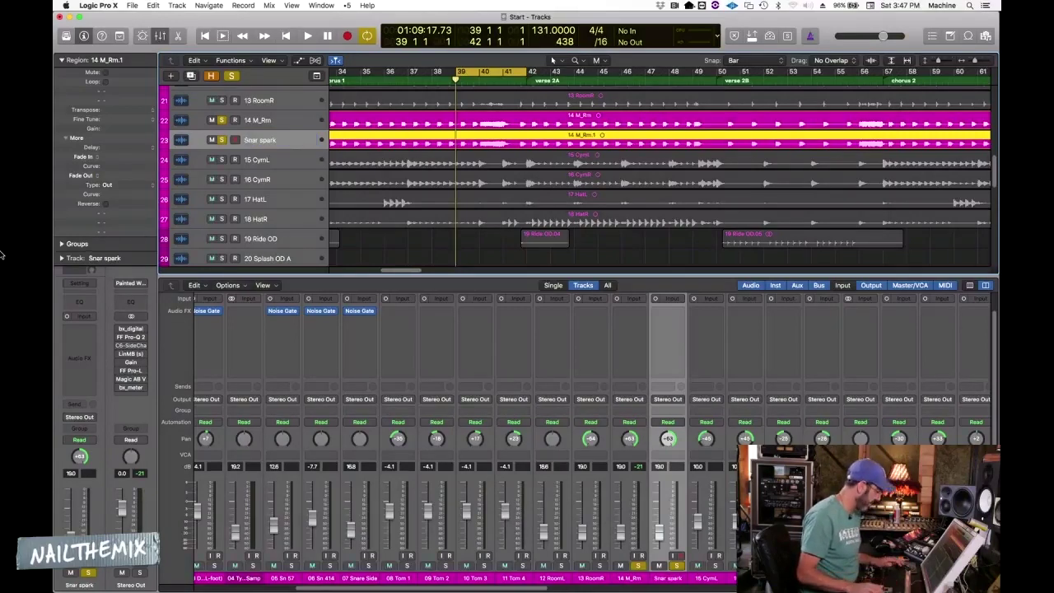
key(t)
key(t)
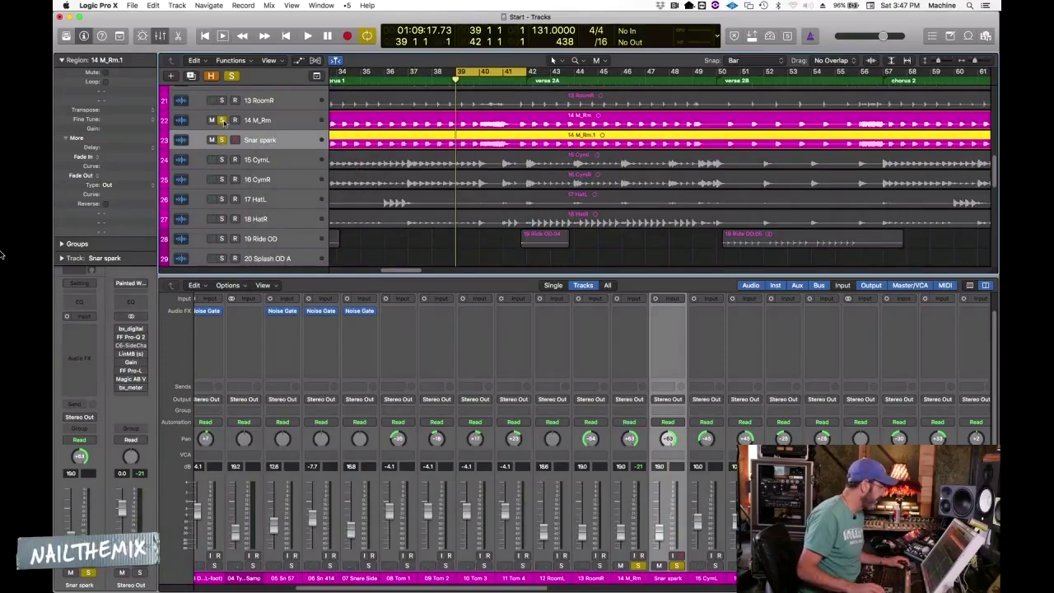
Unsolo 14 M_Rm and Snar spark, and move the Snar spark track directly below 07 Snare Side
click(222, 120)
click(222, 140)
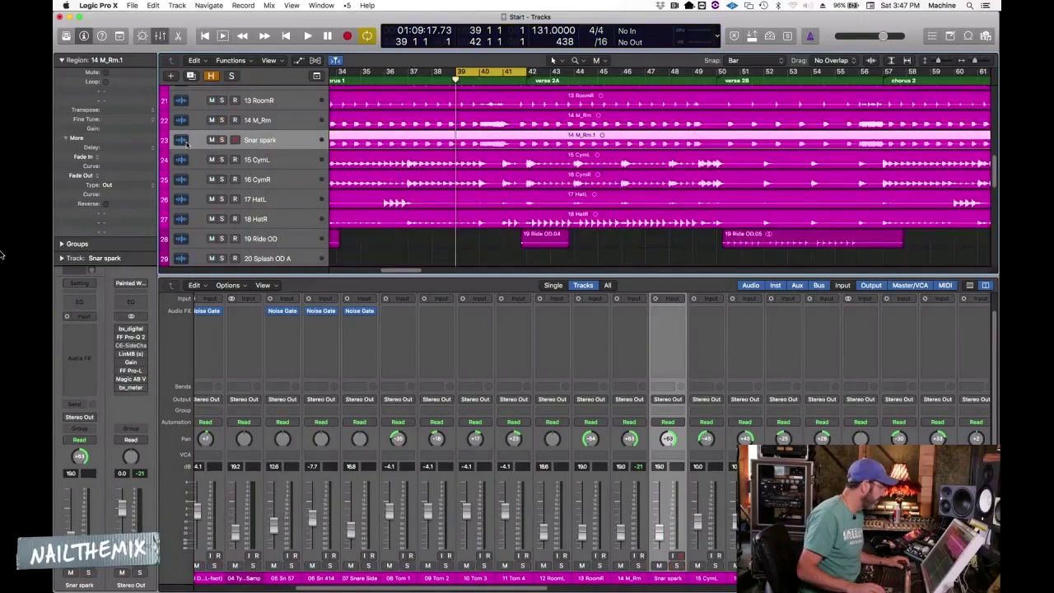
drag(185, 142, 182, 197)
Solo Snar spark during playback and copy the Noise Gate from 07 Snare Side onto its channel
key(space)
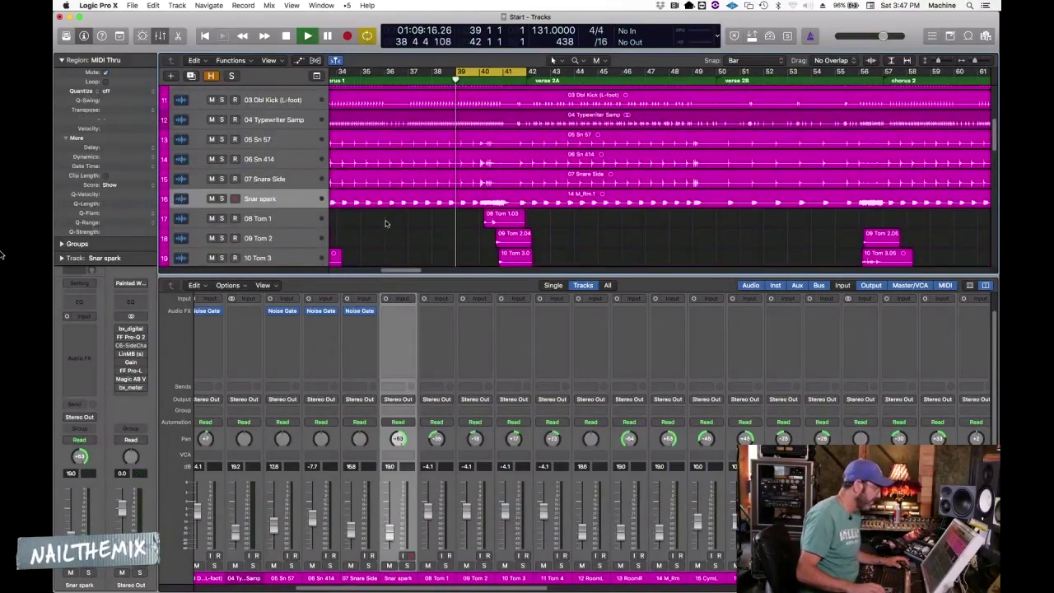
click(223, 199)
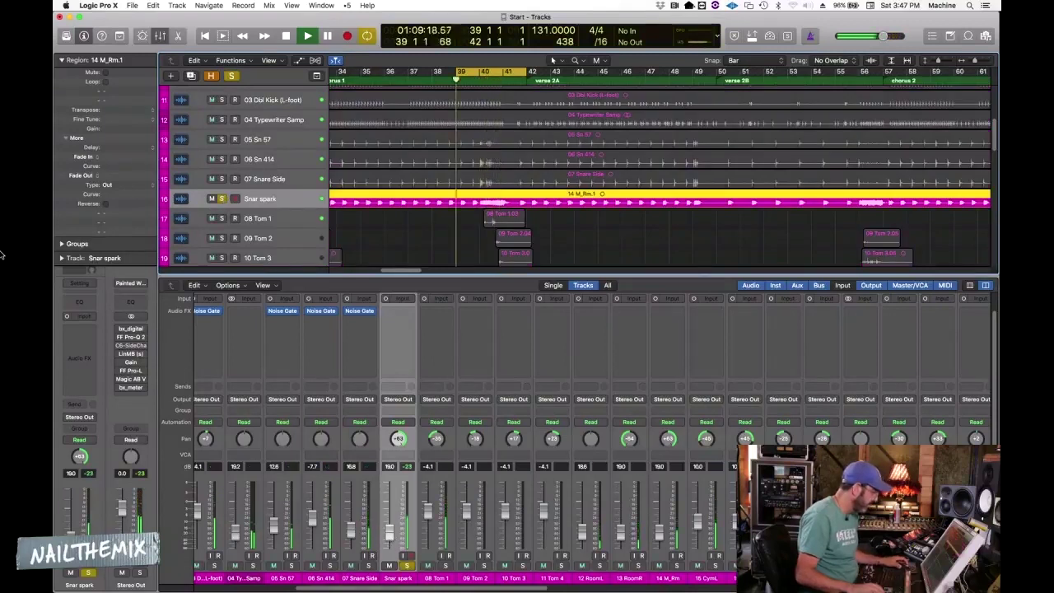
mouse_move(359, 312)
drag(359, 312, 398, 319)
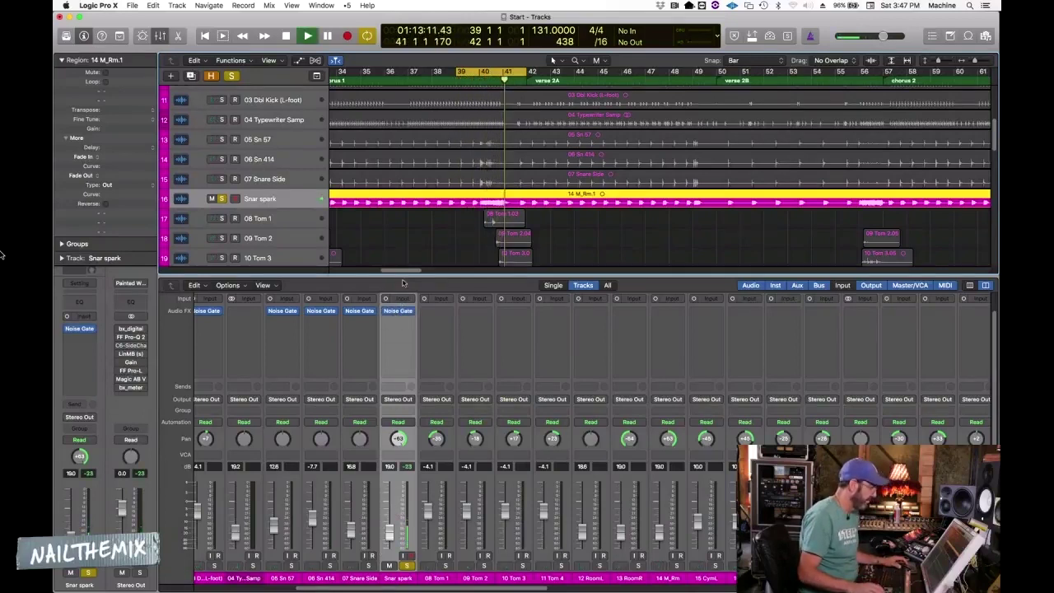
Set the cycle range to run from bar 39 to bar 44
drag(384, 72, 556, 72)
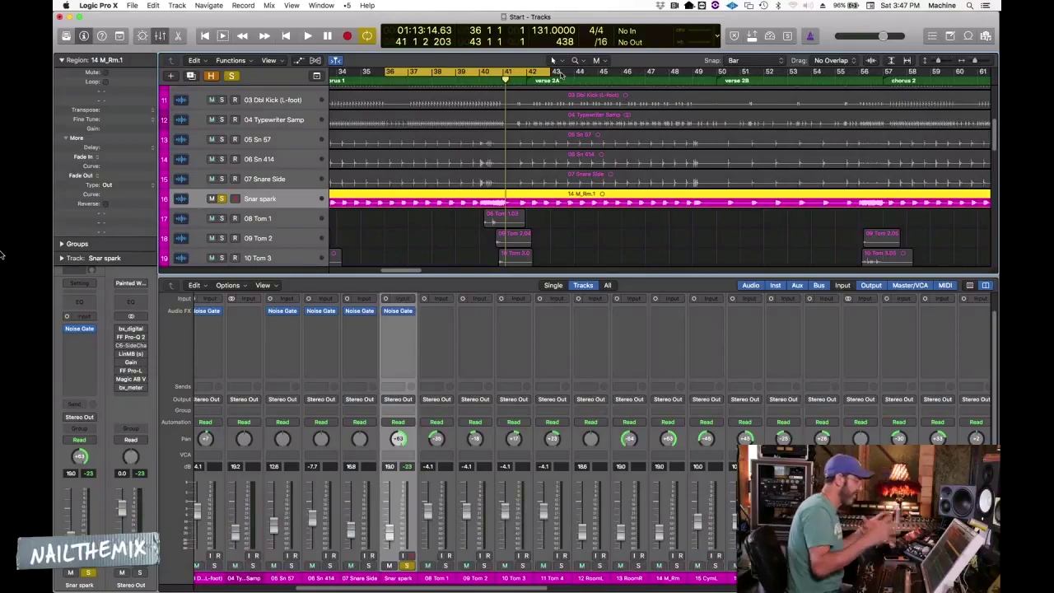
drag(385, 71, 455, 72)
drag(550, 73, 565, 73)
scroll(478, 229, down, 2)
scroll(477, 229, down, 2)
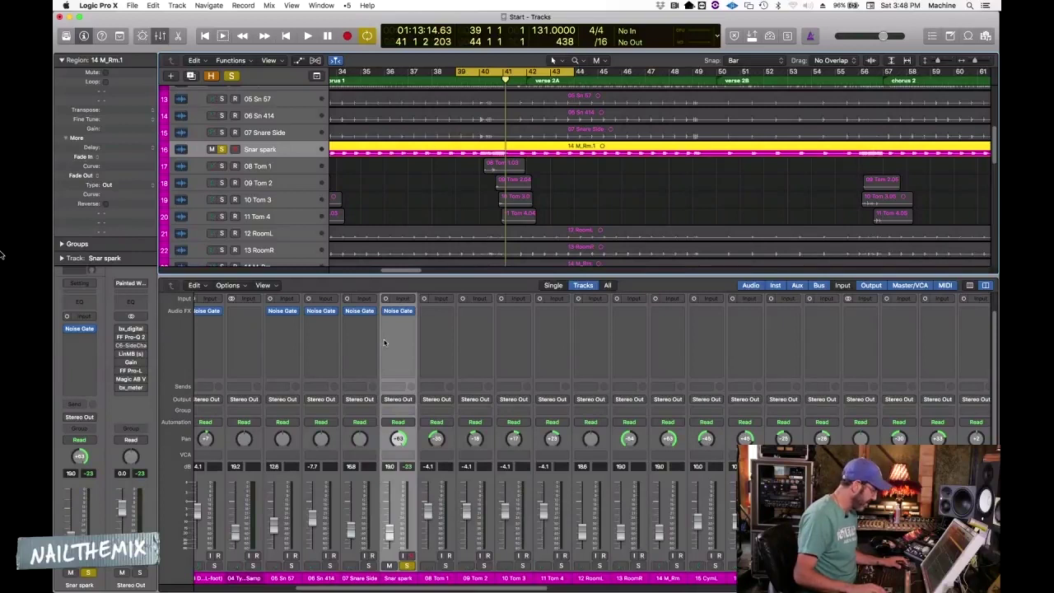
Play the cycle and set the Noise Gate on Snar spark to -100 dB reduction and 243.2 ms release
key(space)
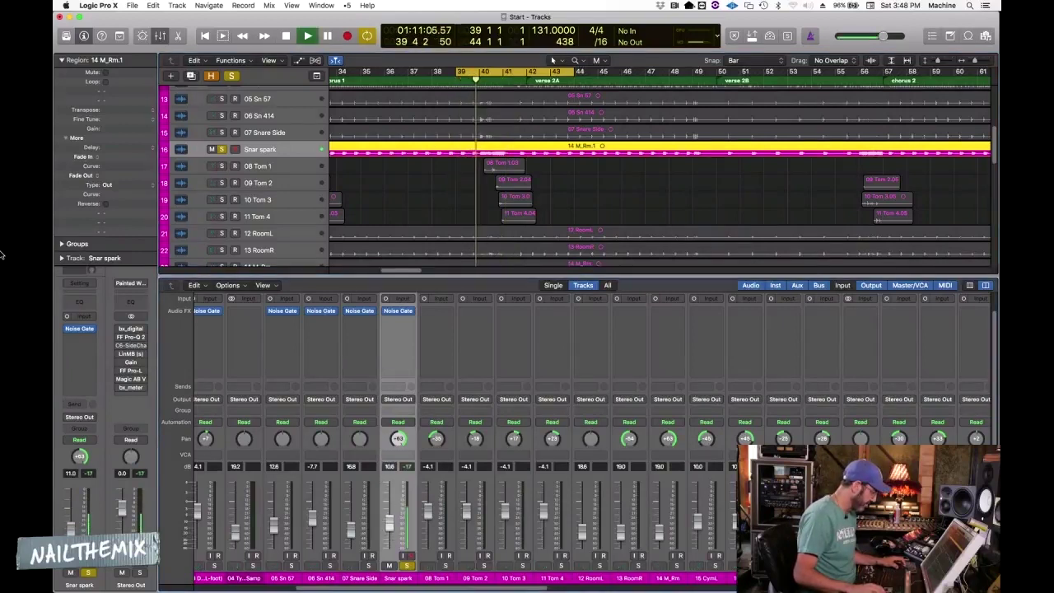
click(398, 311)
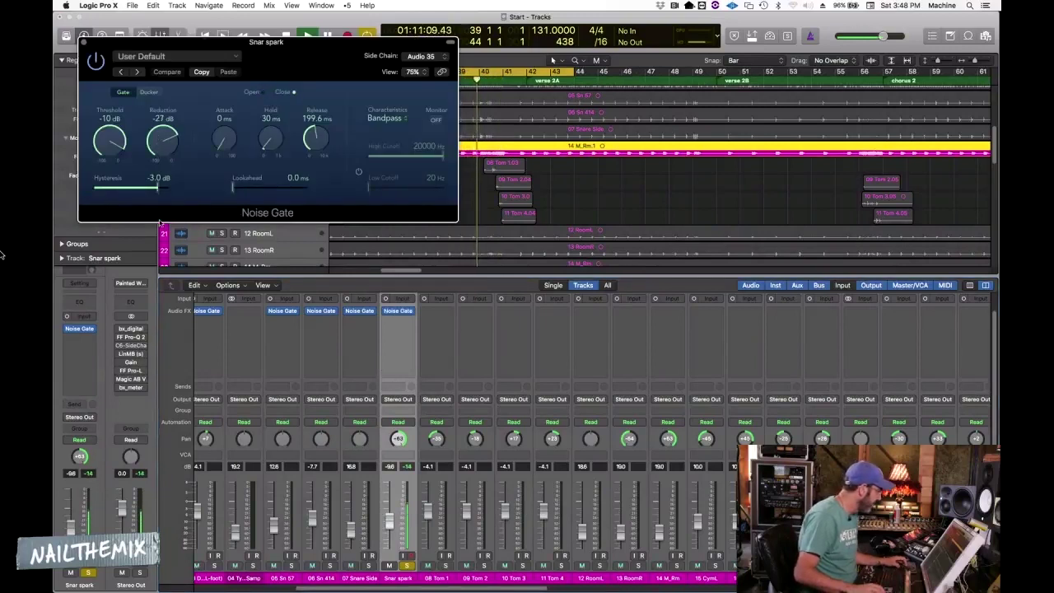
drag(160, 223, 159, 247)
drag(317, 140, 316, 130)
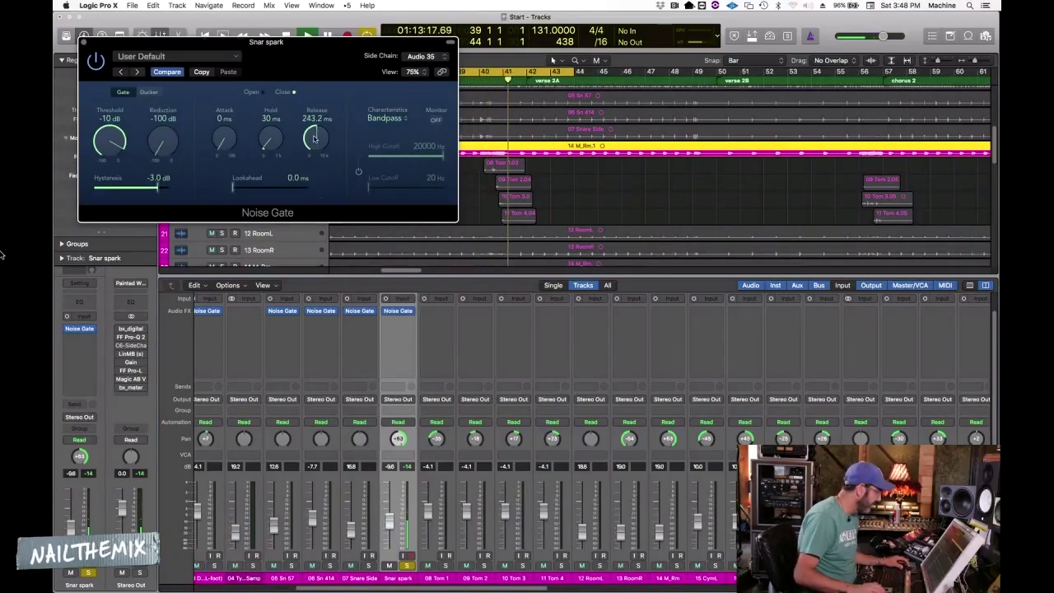
Insert the SoundToys Decapitator after the Noise Gate on the Snar spark channel
click(396, 328)
mouse_move(403, 431)
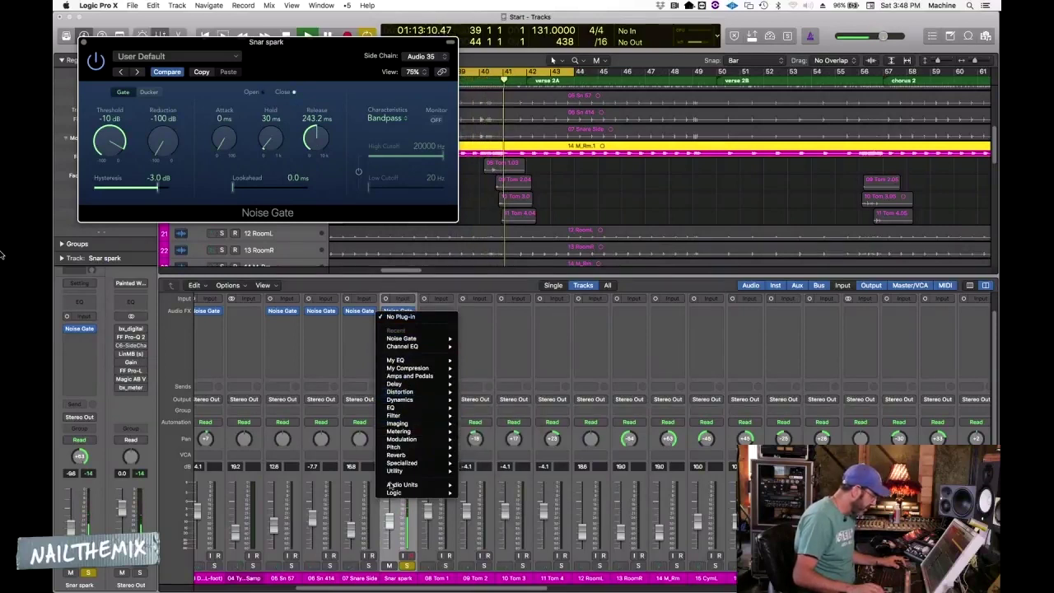
mouse_move(411, 485)
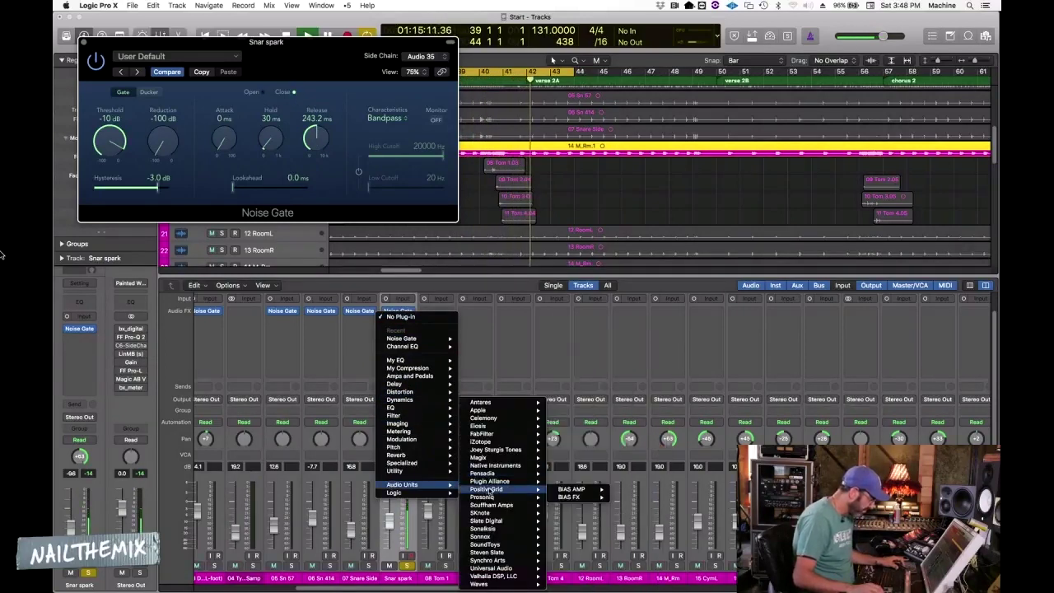
mouse_move(494, 544)
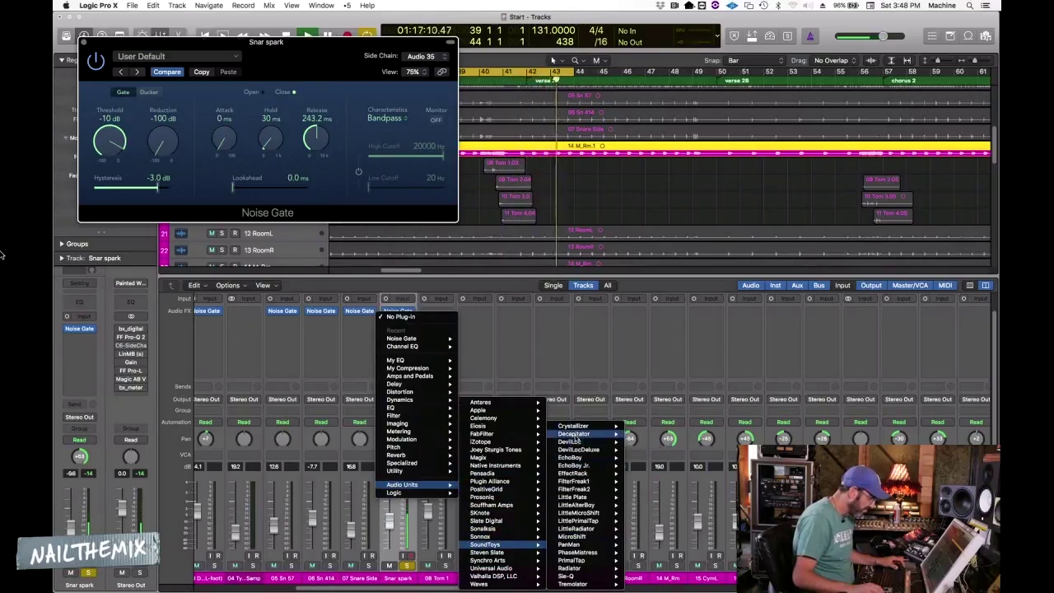
click(571, 432)
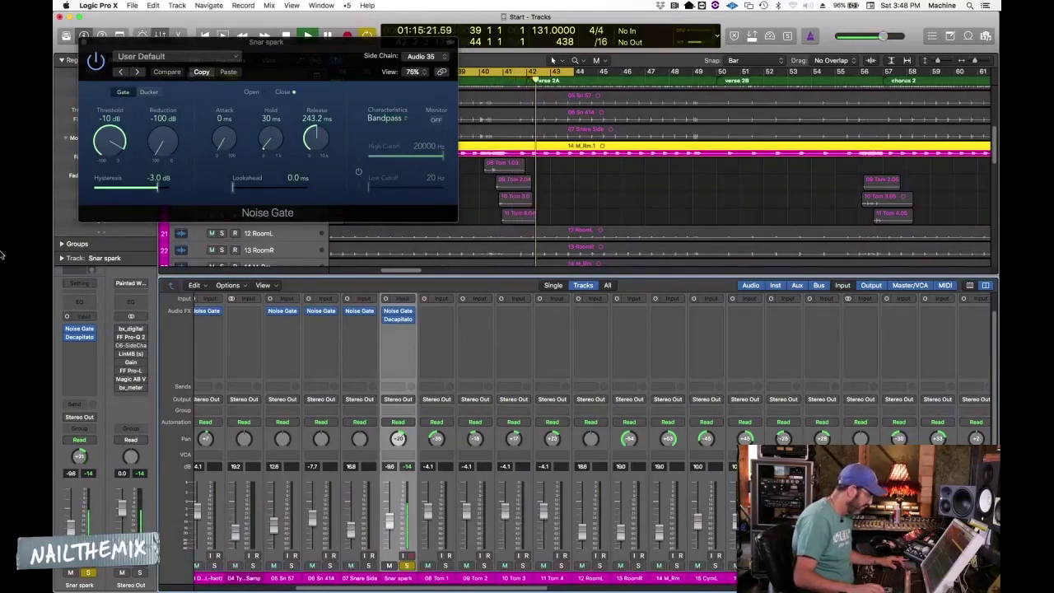
Unsolo Snar spark and balance it against the full mix, lowering its fader to about -14.6 dB
click(407, 566)
key(space)
key(space)
drag(389, 521, 389, 526)
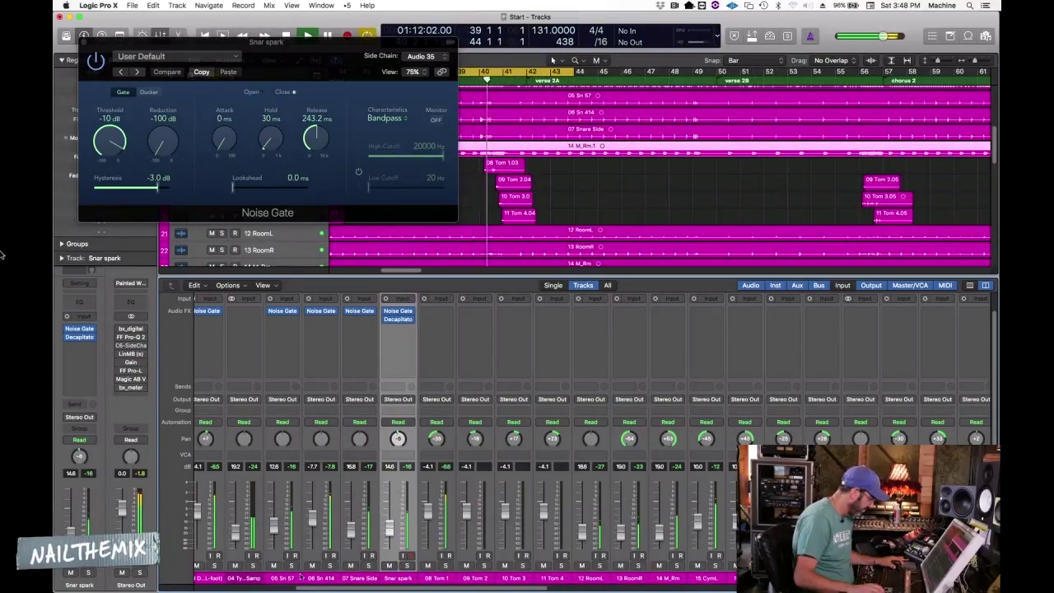
key(space)
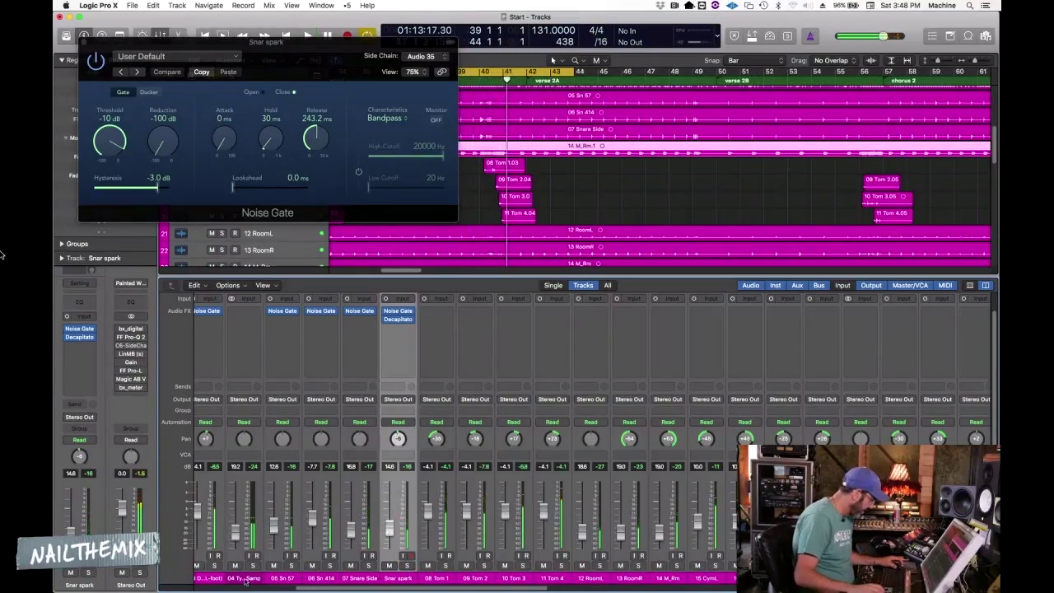
Select the channels from 01 Main Kick through Snar spark, solo them together and play the cycle
drag(397, 579, 199, 581)
click(220, 566)
key(space)
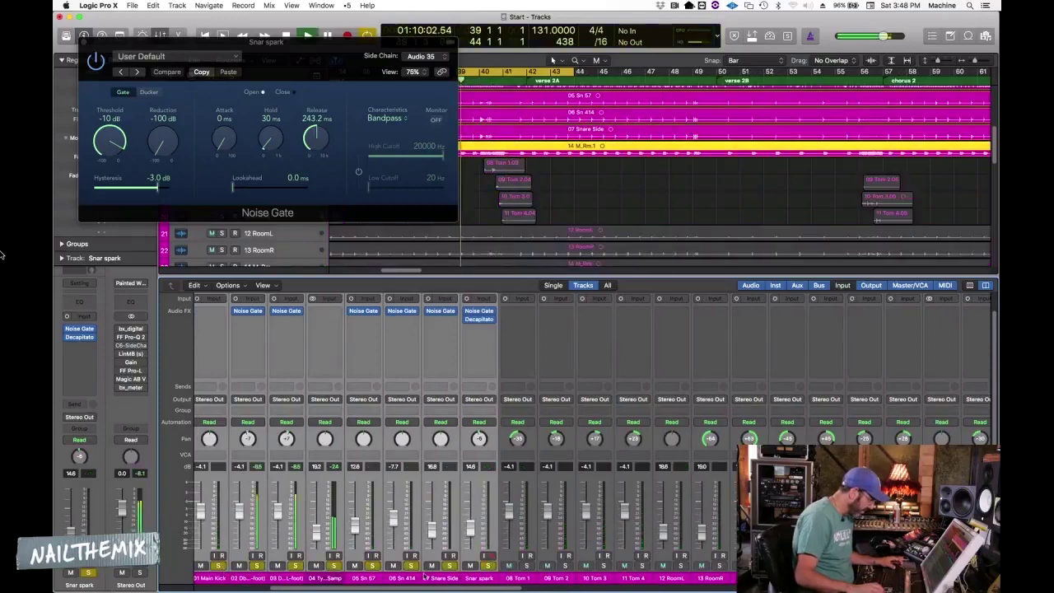
Solo the four tom channels from 08 Tom 1 through 11 Tom 4 along with the kicks and snares, and play the drums
click(516, 579)
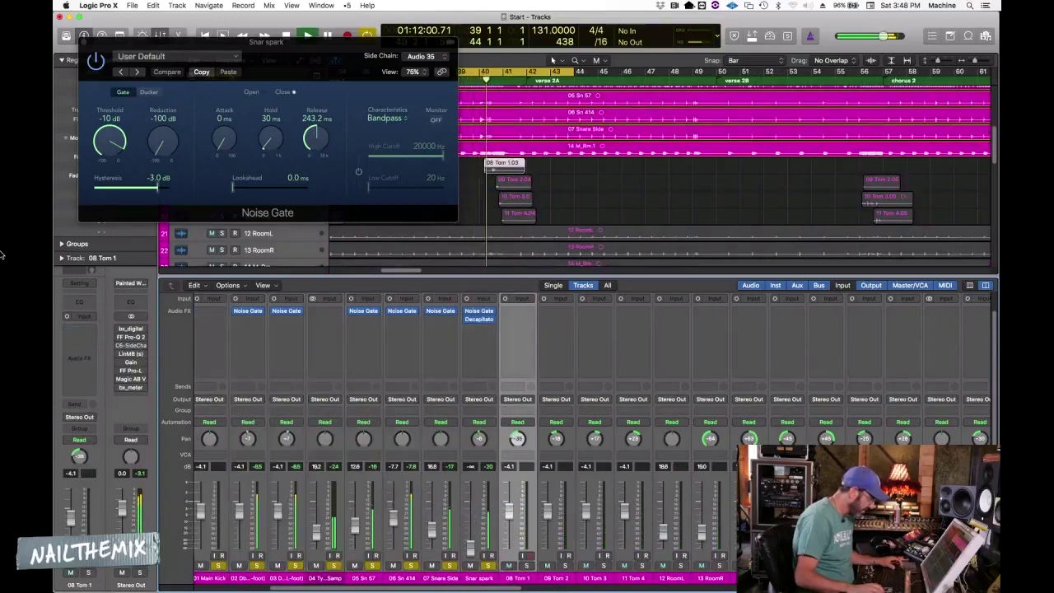
key(space)
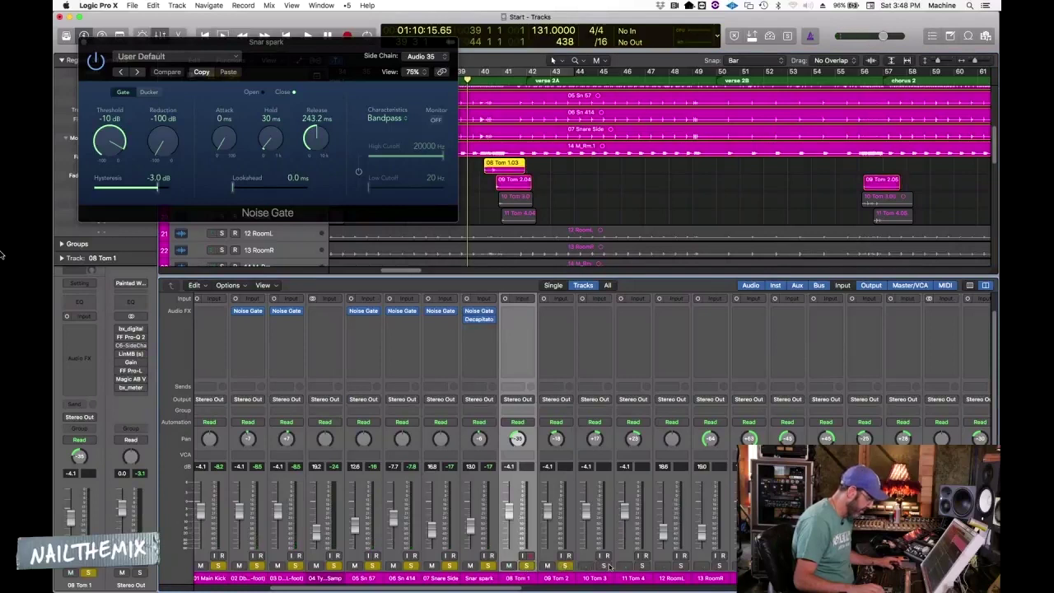
key(space)
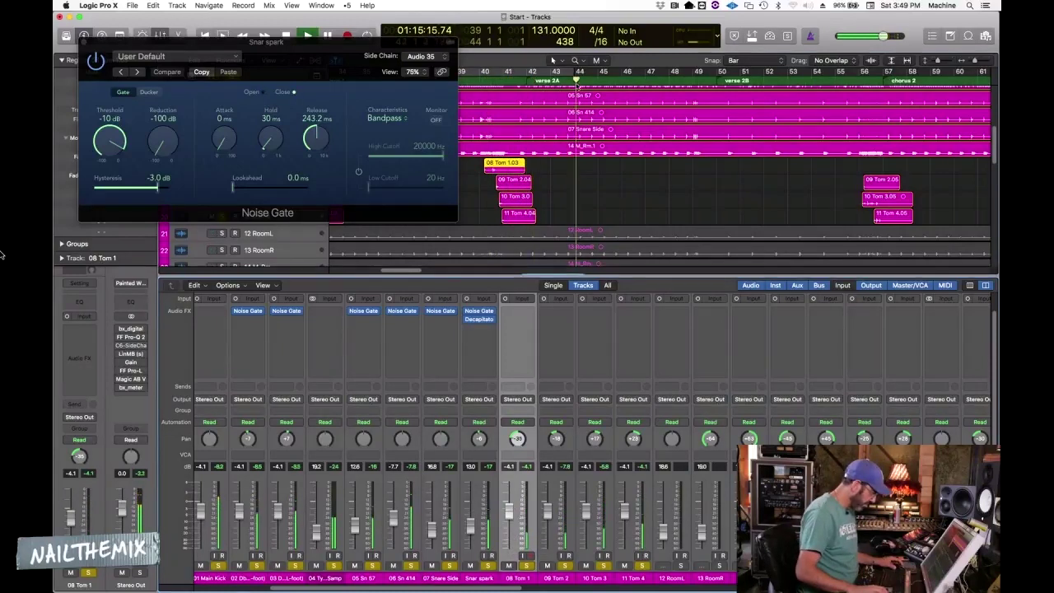
Raise the 07 Snare Side fader to -14.8 dB and the Snar spark fader to -12.6 dB during playback
key(Up)
key(Up)
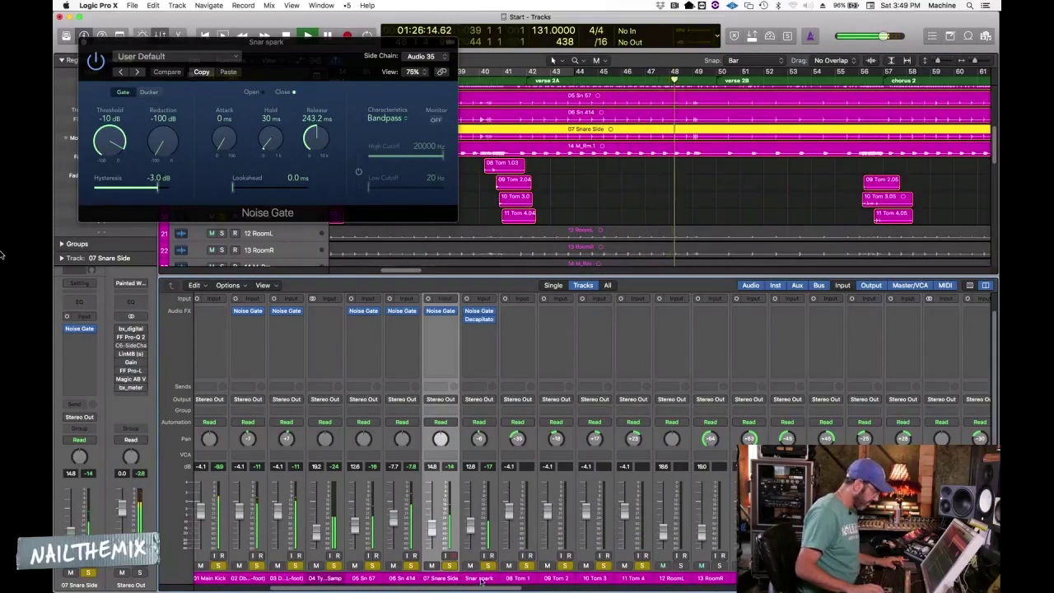
click(467, 527)
key(space)
Bring up the Noise Gate on Snar spark and raise that channel's fader to -7.2 dB while the drums play
drag(269, 50, 274, 56)
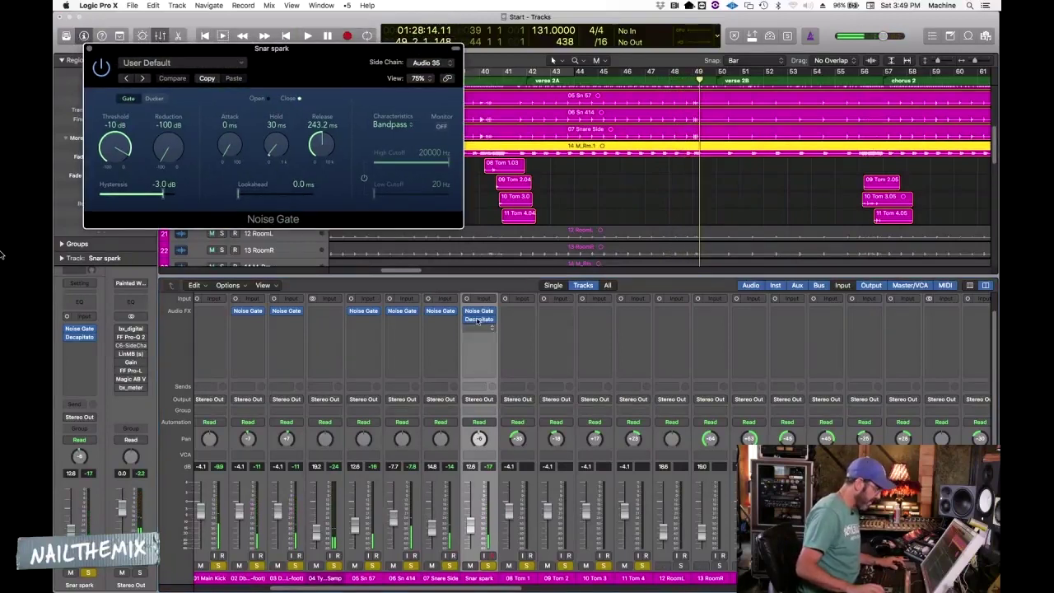
click(88, 47)
click(466, 311)
key(space)
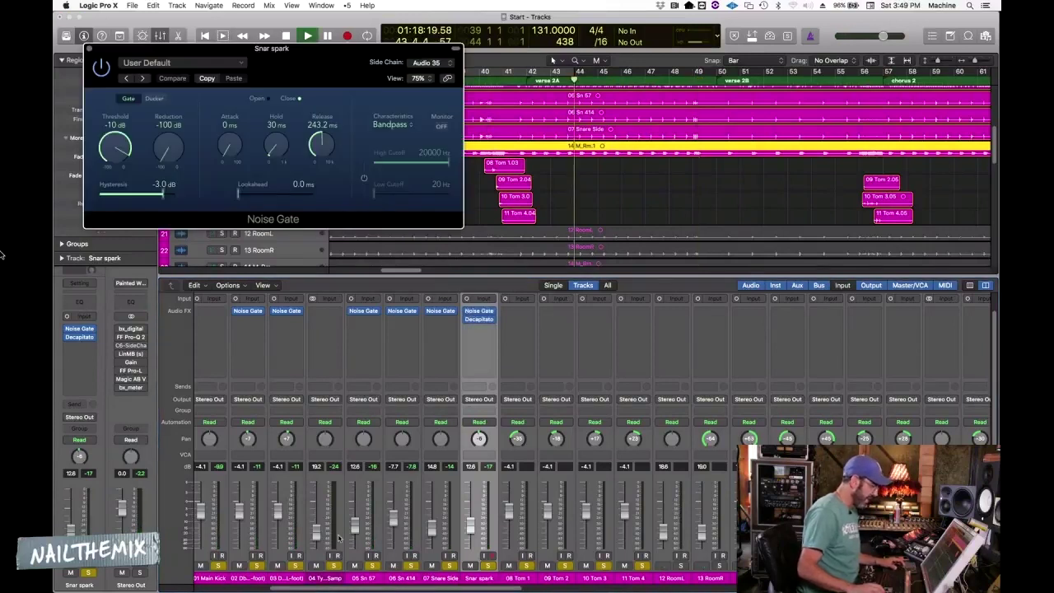
drag(470, 525, 470, 517)
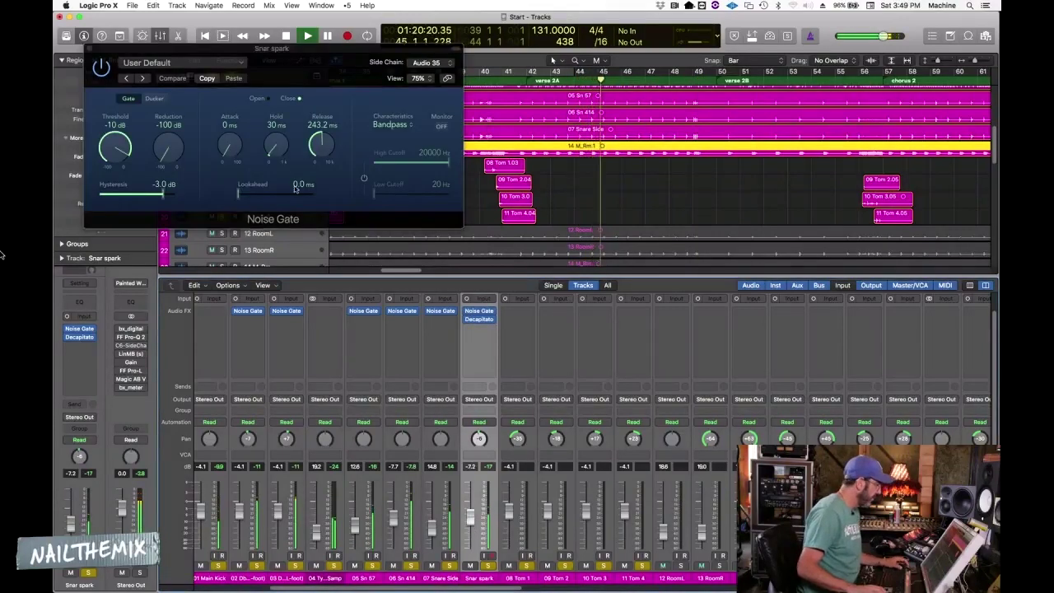
Set the Snar spark Noise Gate to 20 ms hold and 137.8 ms release by ear, with the channel's fader at -8.4 dB
drag(272, 142, 317, 118)
drag(274, 148, 340, 395)
key(space)
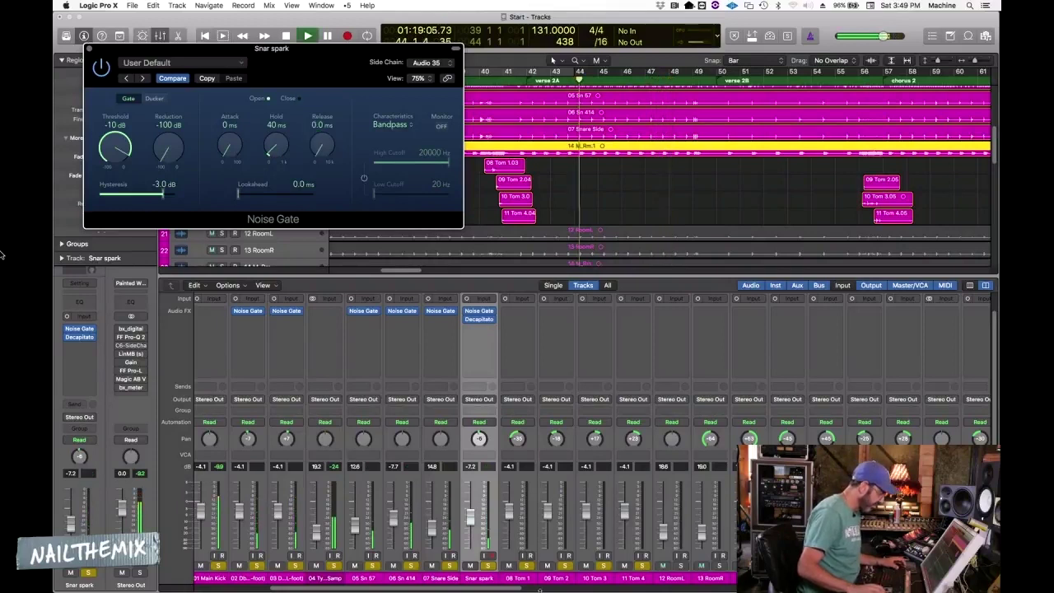
drag(269, 152, 268, 153)
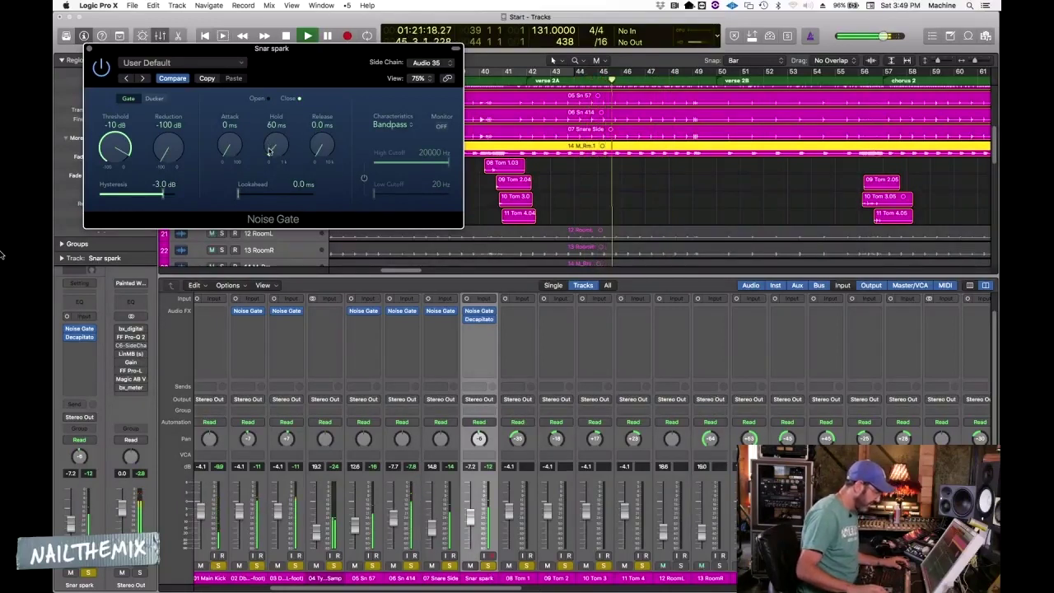
drag(470, 517, 470, 518)
key(space)
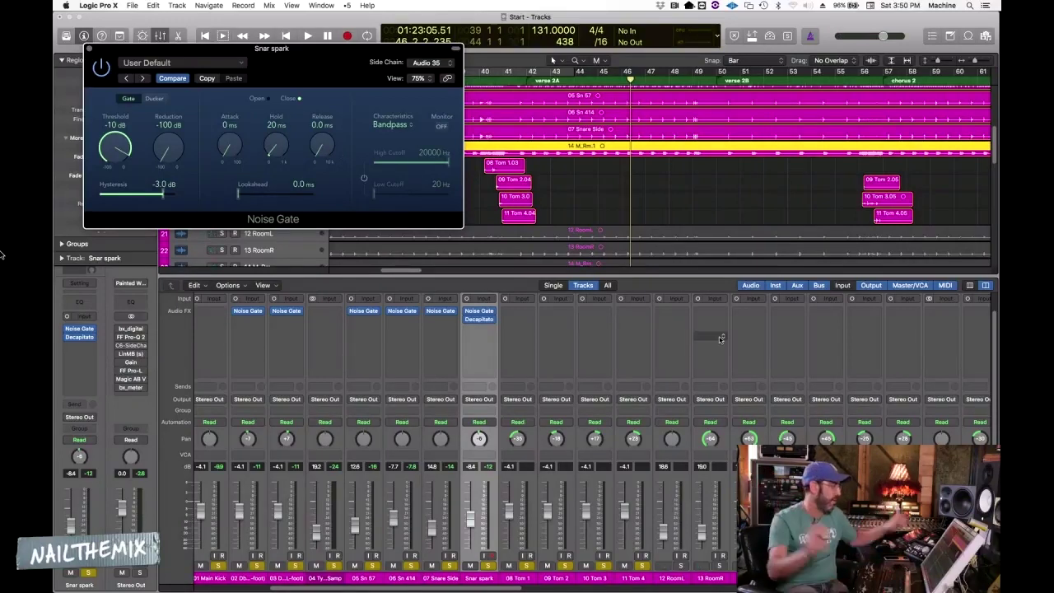
key(space)
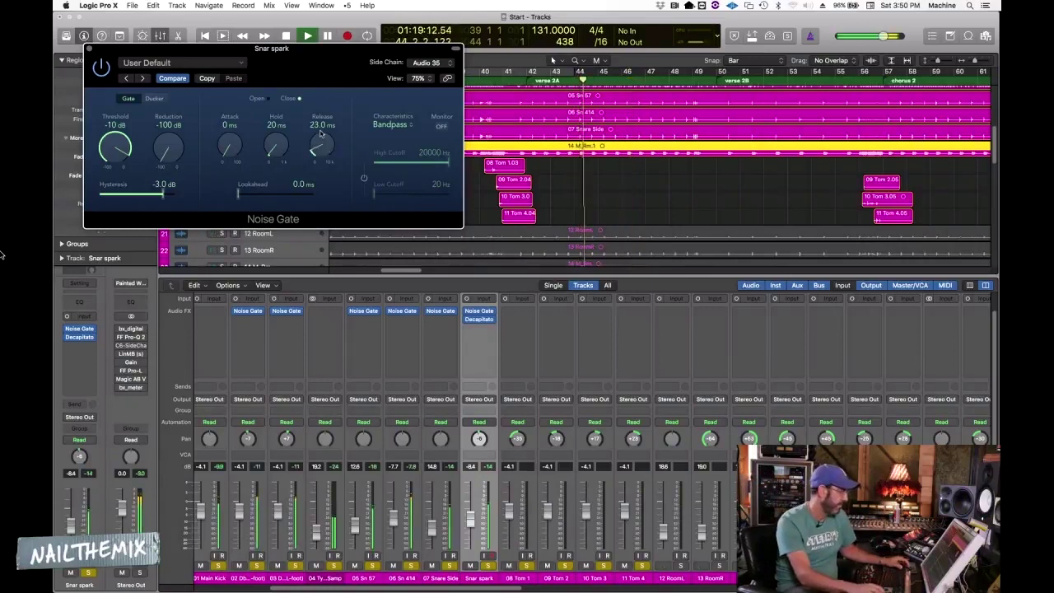
mouse_move(325, 150)
mouse_down()
mouse_move(324, 130)
mouse_move(325, 143)
mouse_up()
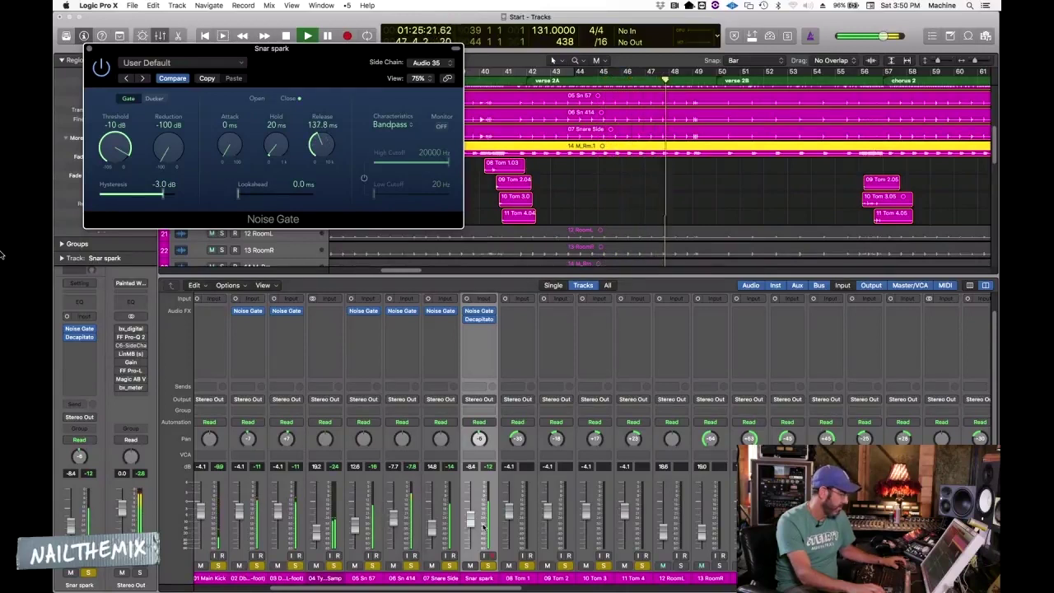
Pull the Snar spark fader all the way down and replay the passage to hear the drums without that layer
drag(470, 517, 468, 549)
key(space)
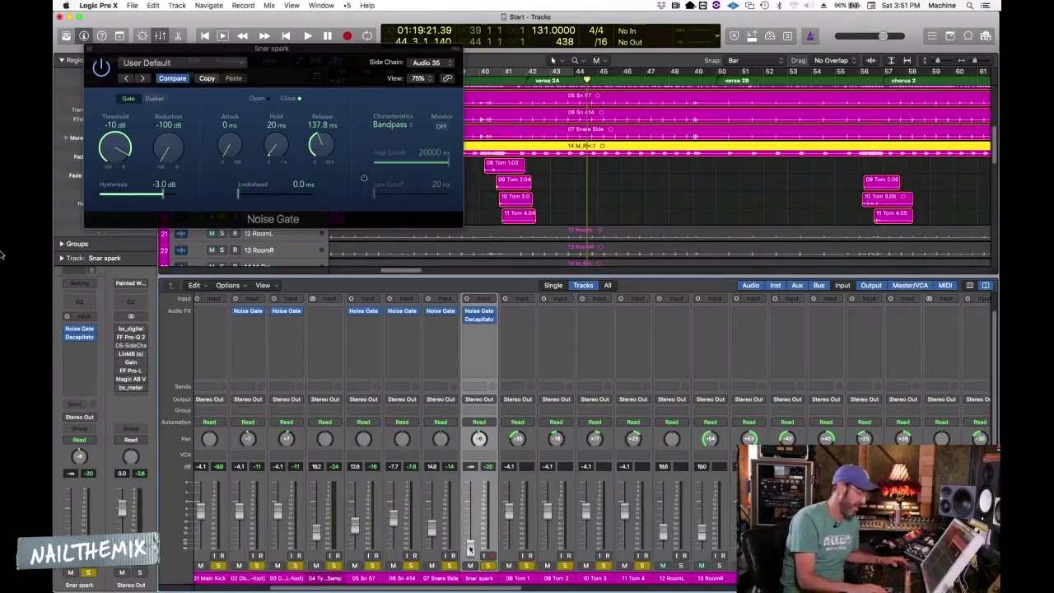
key(space)
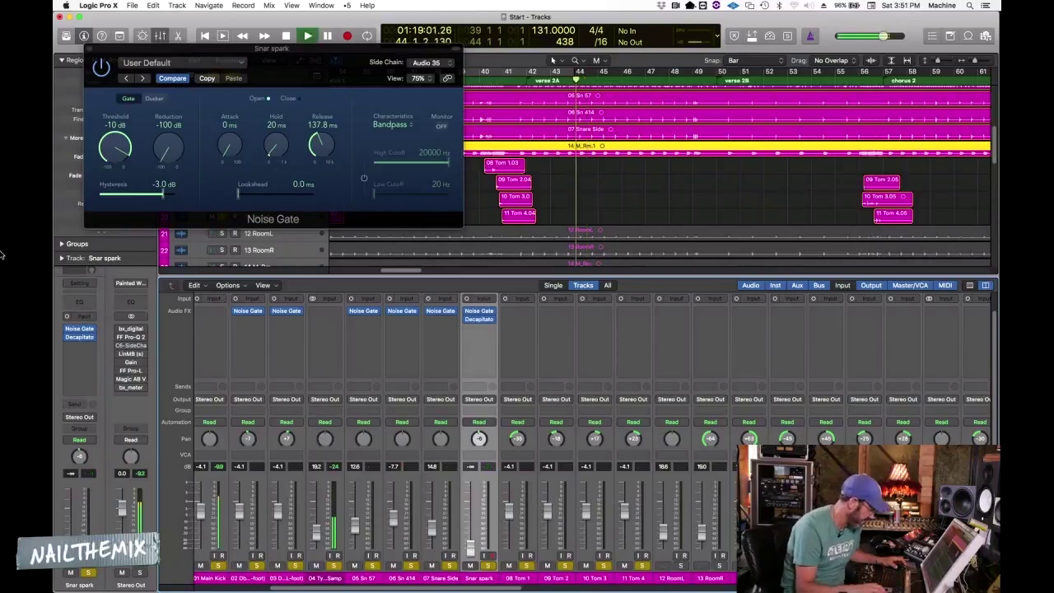